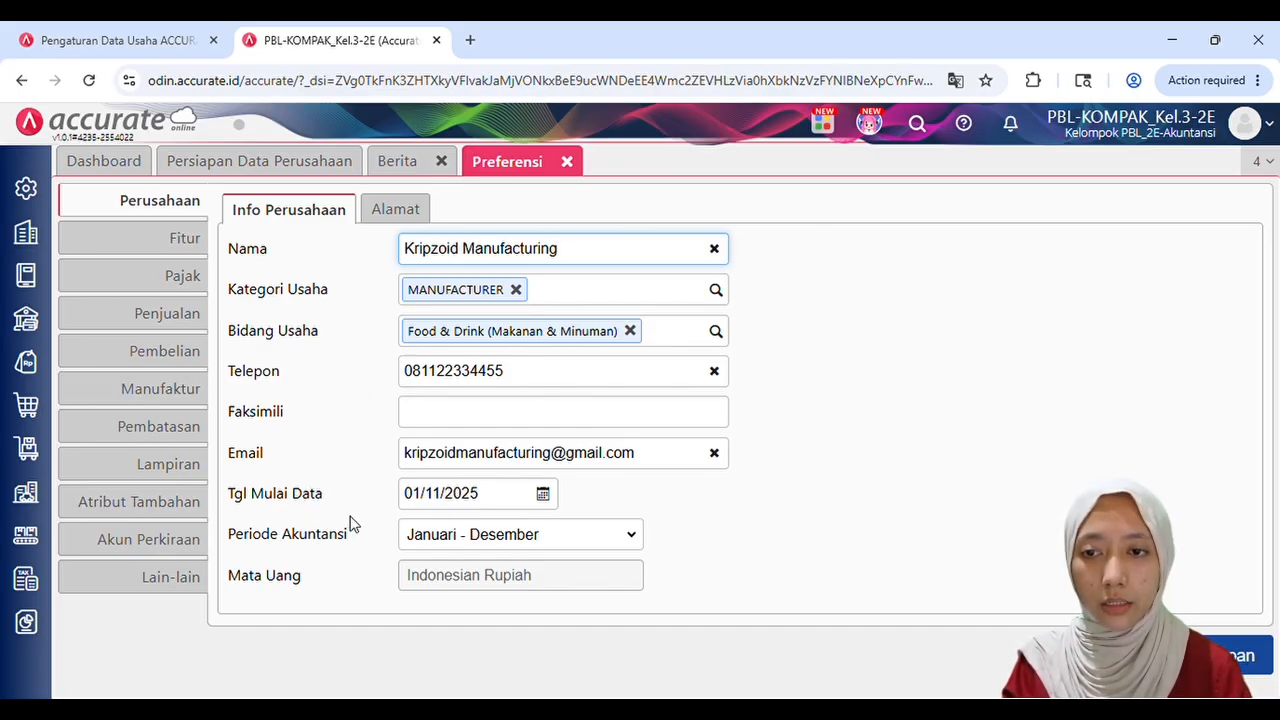
# Review the company address in Preferensi and the enabled Fitur settings for Perusahaan, Penjualan, Pembelian and Persediaan
pyautogui.click(410, 209)
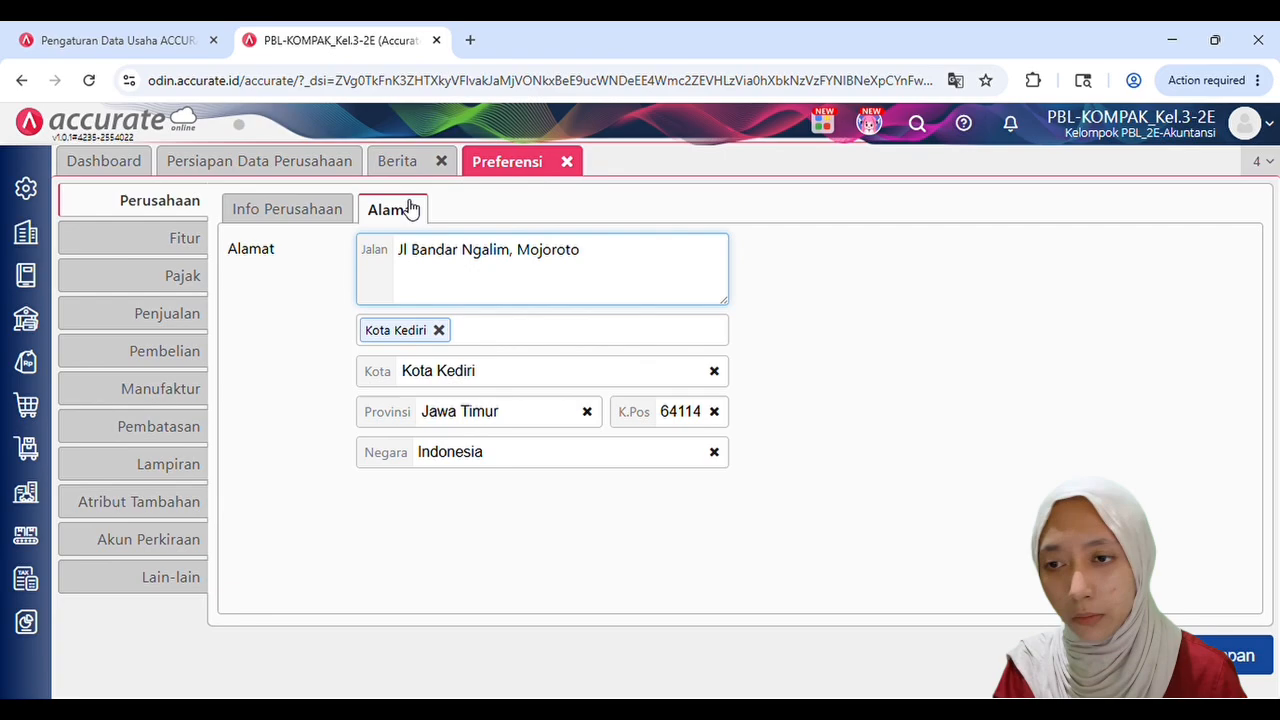
pyautogui.click(190, 246)
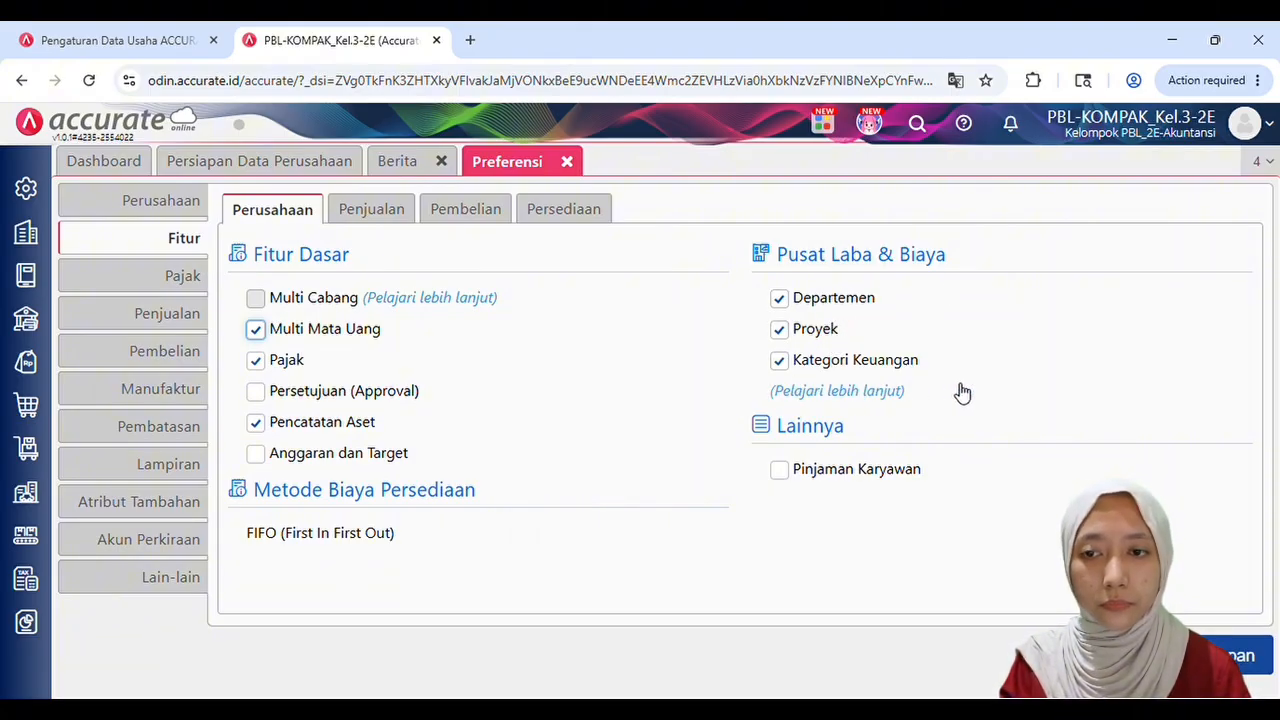
pyautogui.click(382, 212)
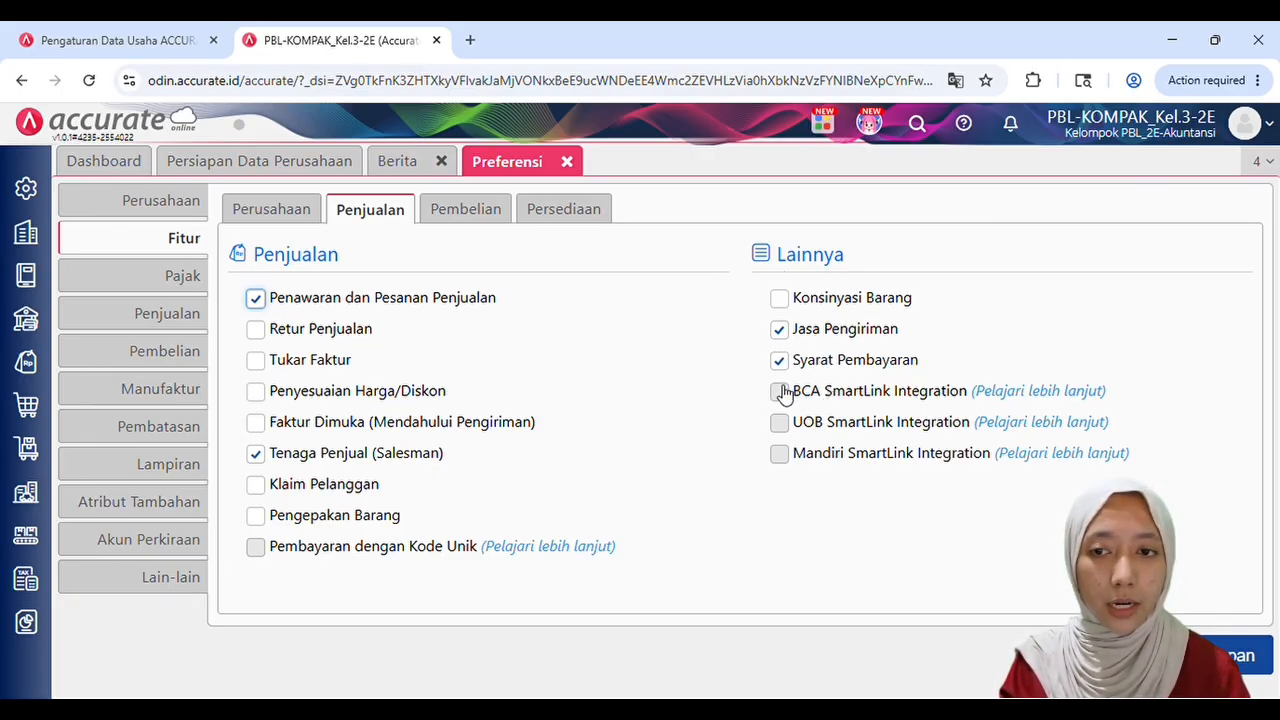
pyautogui.click(447, 211)
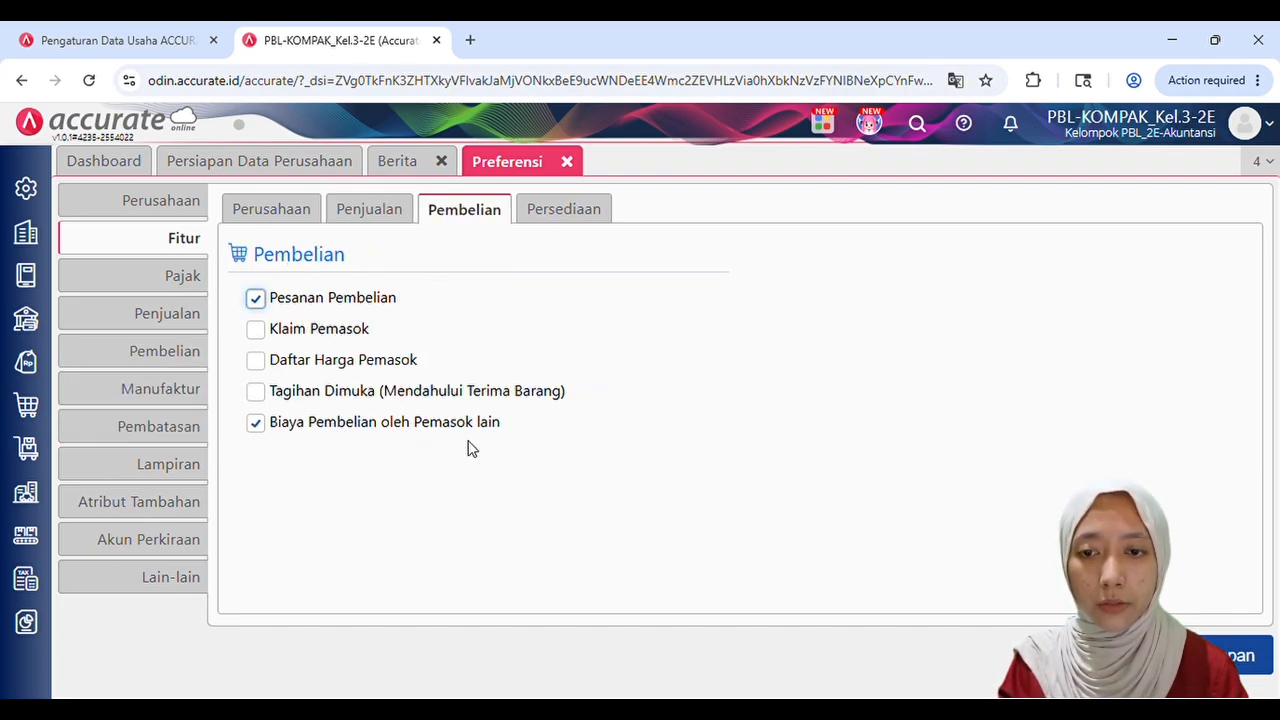
pyautogui.click(550, 215)
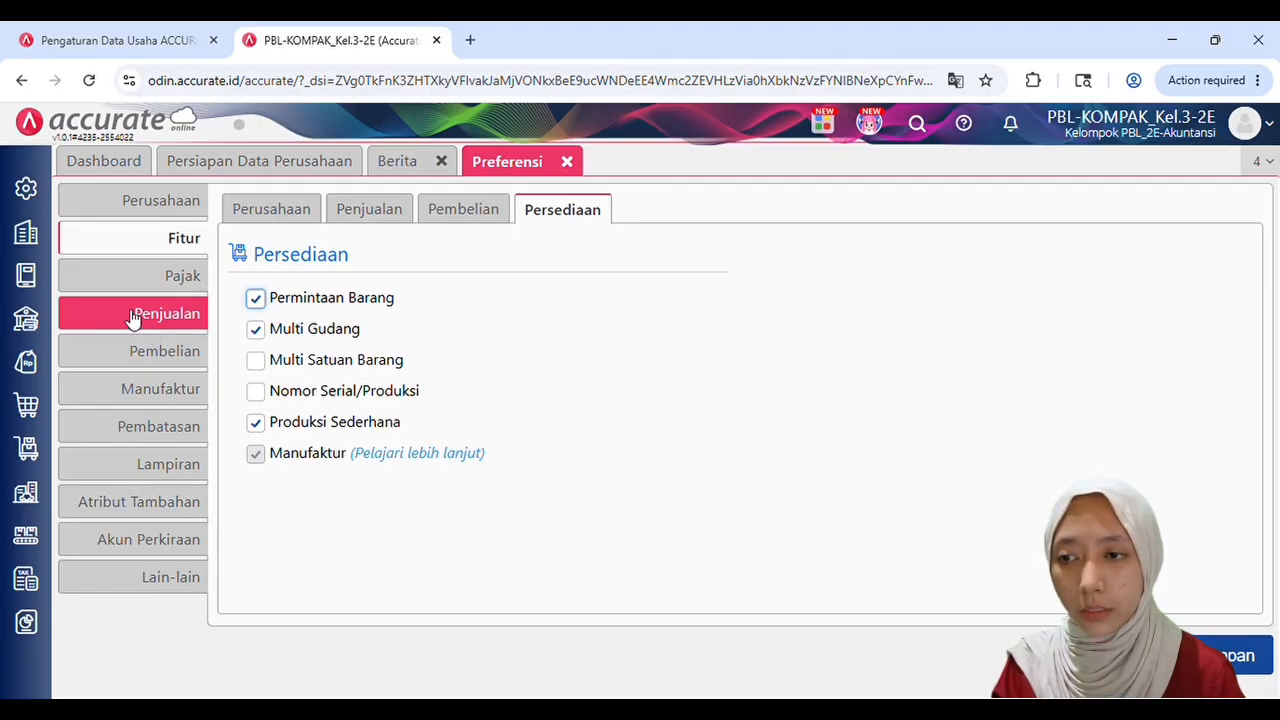
# Open the Accurate Store from Pengaturan, look through its catalogue and view the installed applications under Aplikasi Saya
pyautogui.click(27, 207)
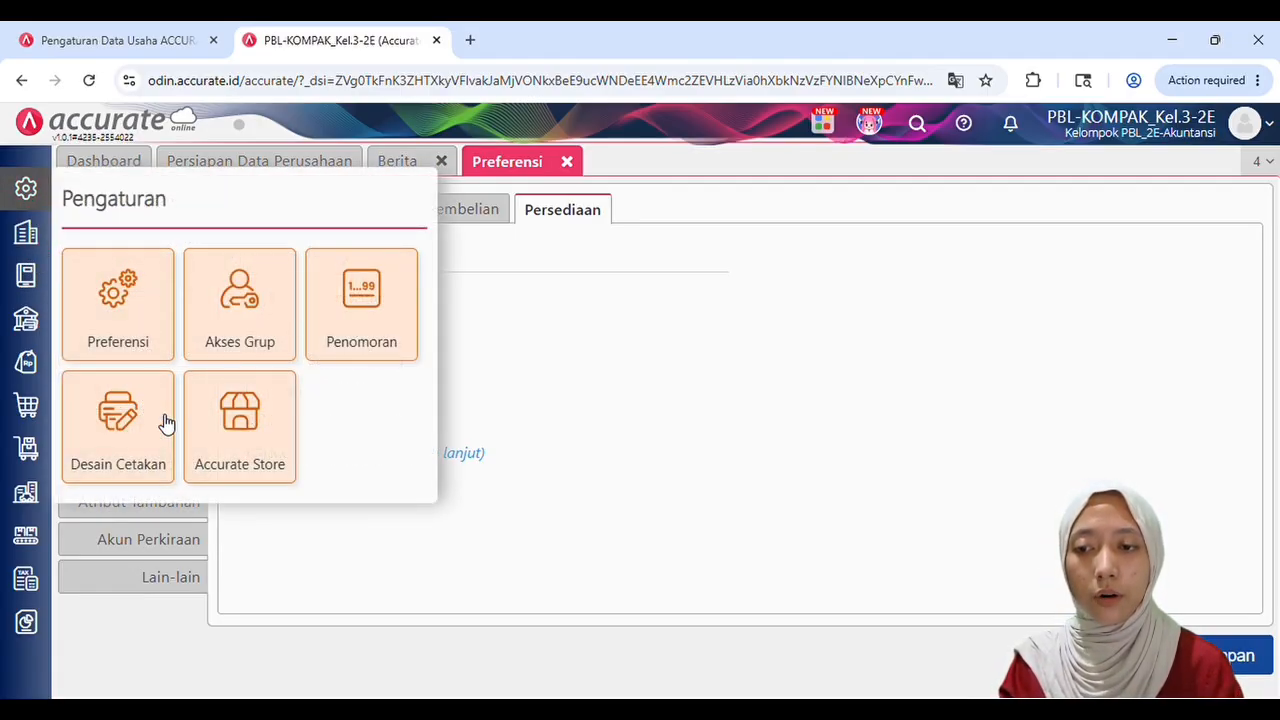
pyautogui.click(233, 421)
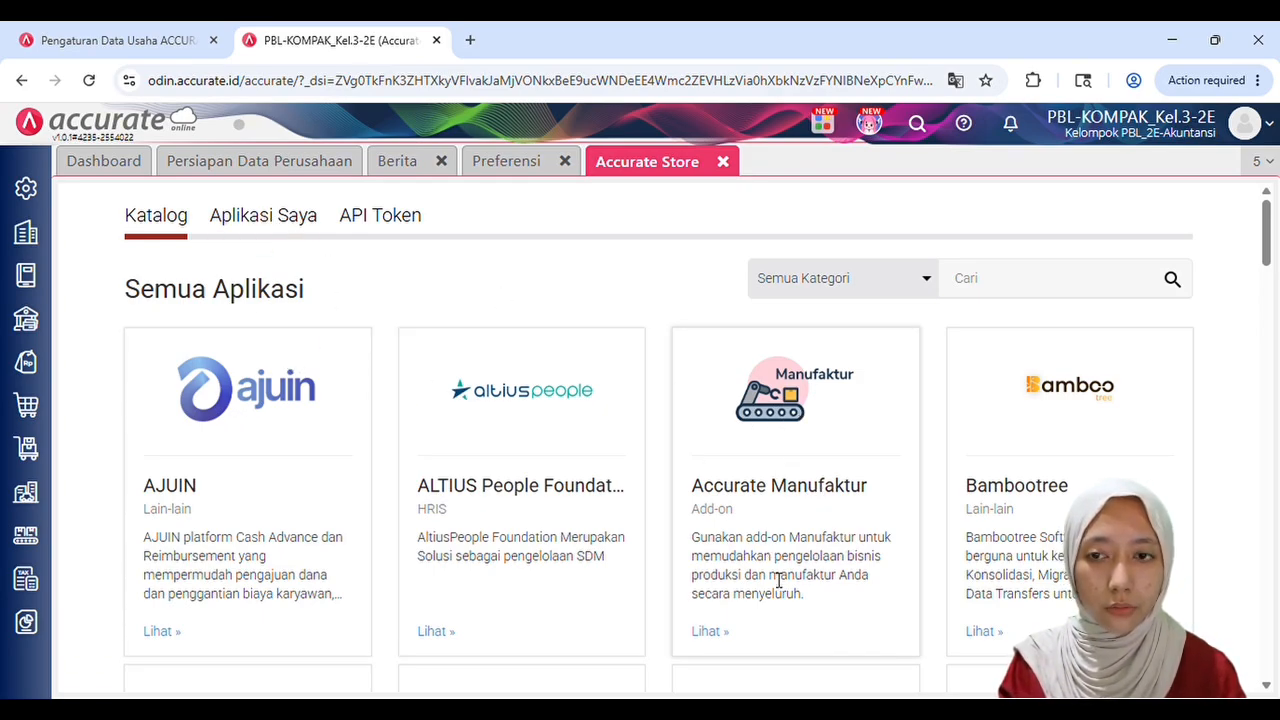
pyautogui.scroll(-1, 779, 580)
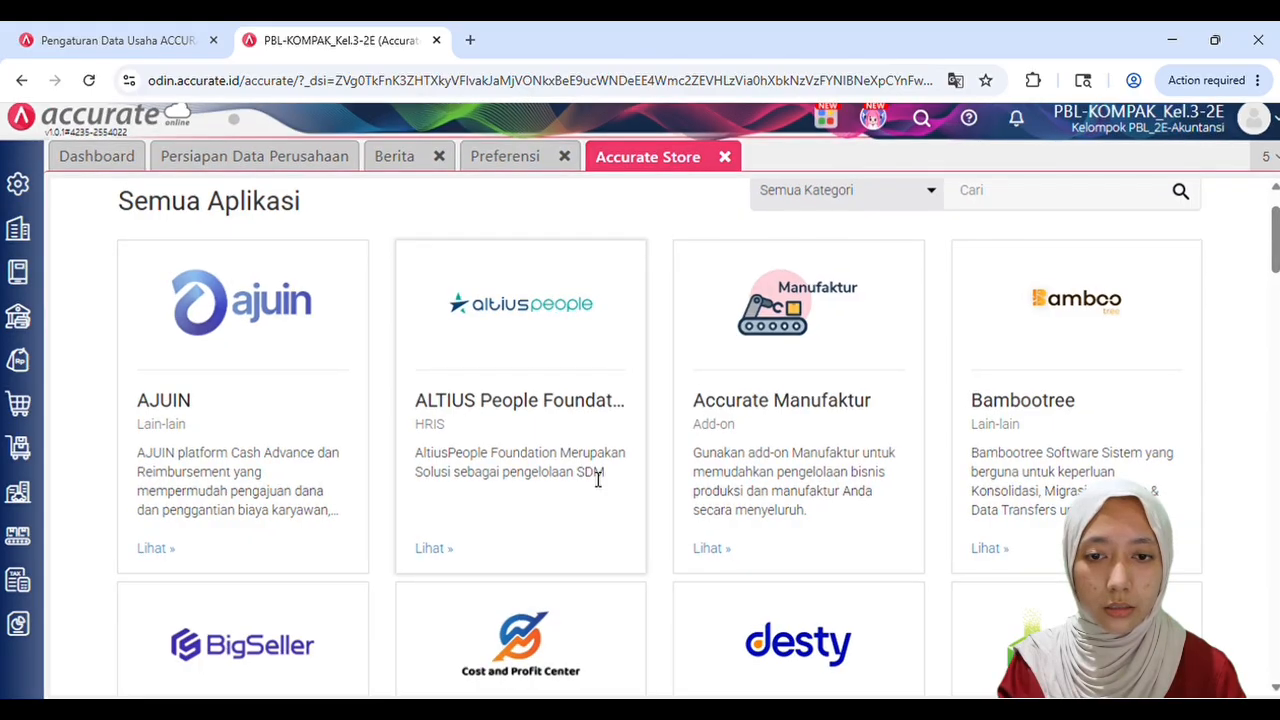
pyautogui.scroll(1, 598, 483)
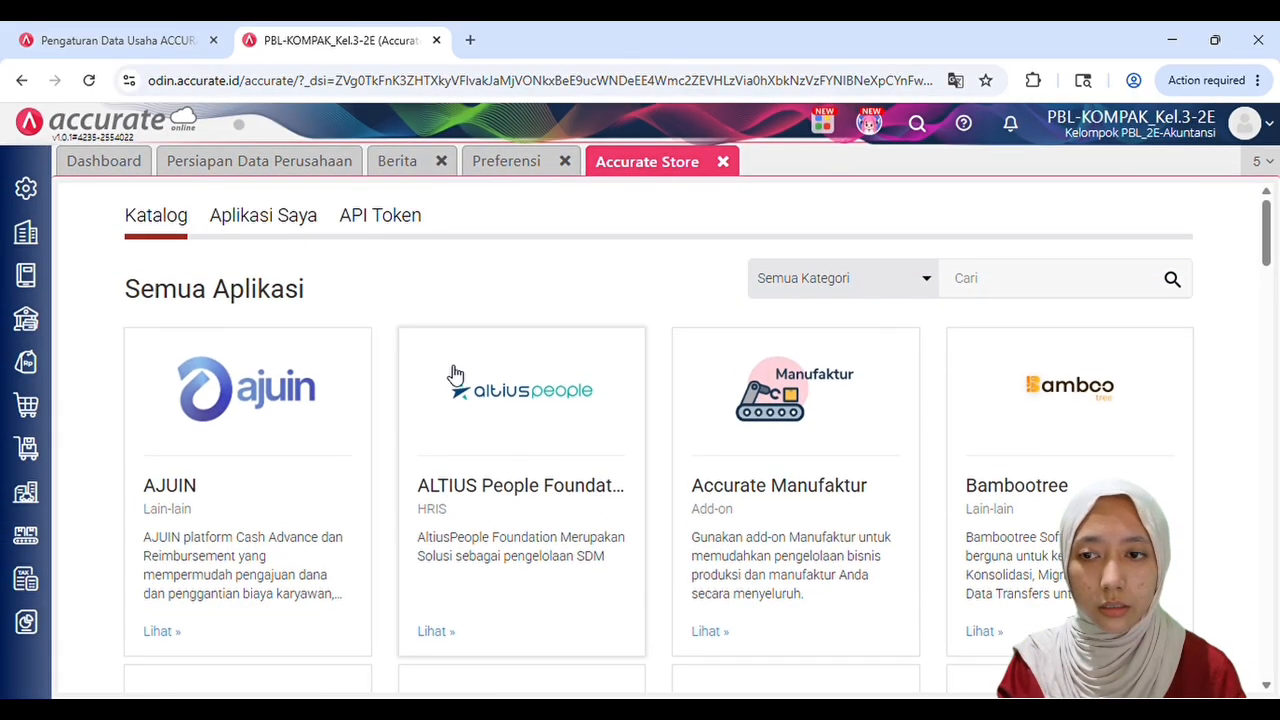
pyautogui.click(234, 228)
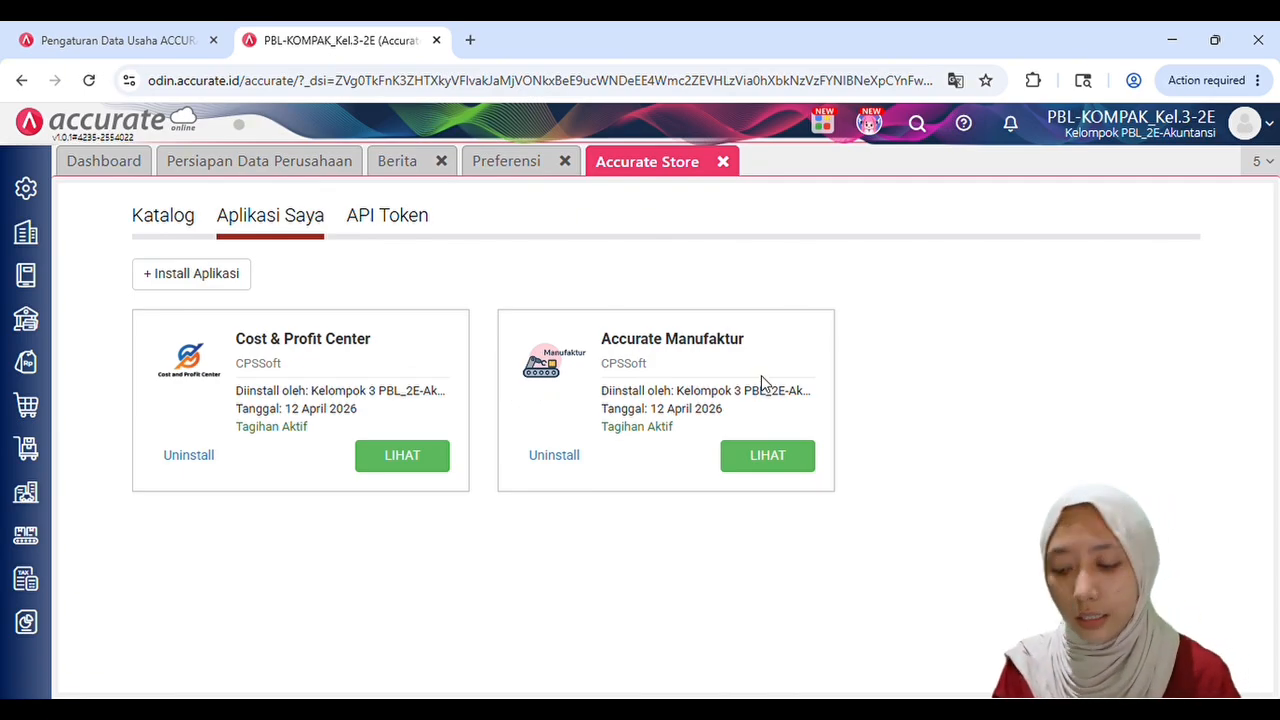
# Open Akun Perkiraan from Buku Besar and show the list of existing accounts
pyautogui.click(29, 284)
pyautogui.click(35, 340)
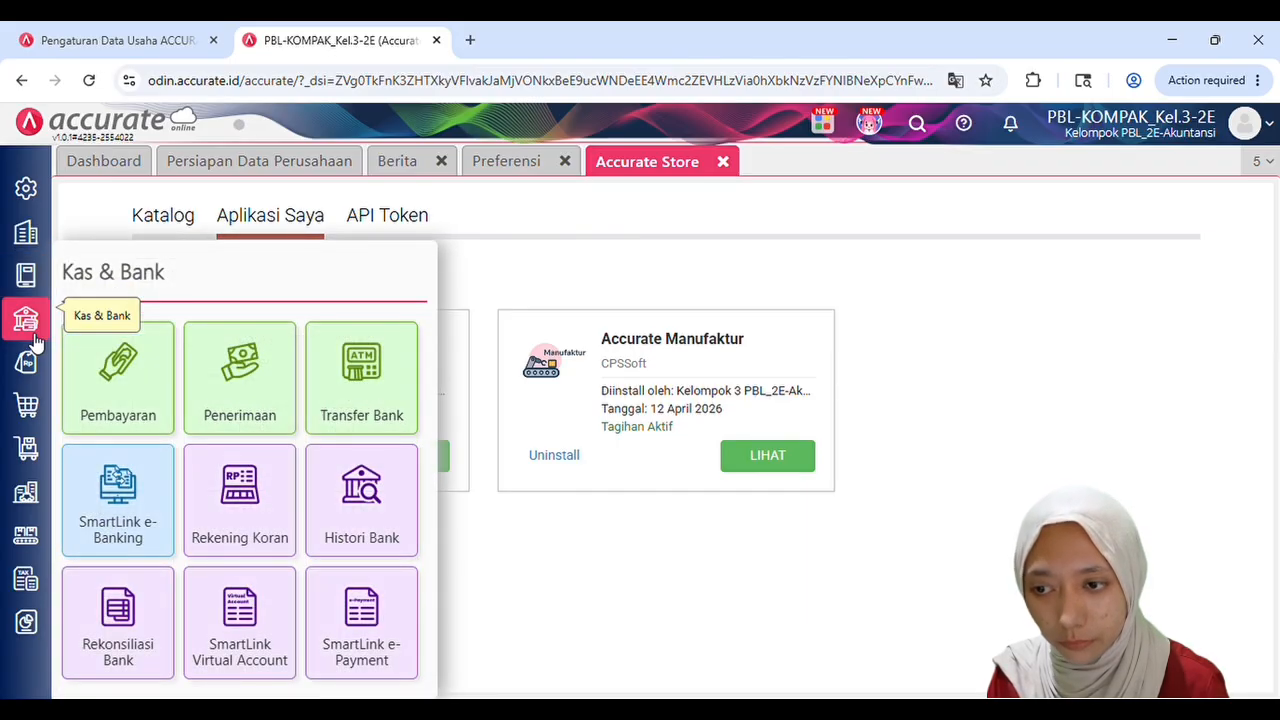
pyautogui.click(28, 278)
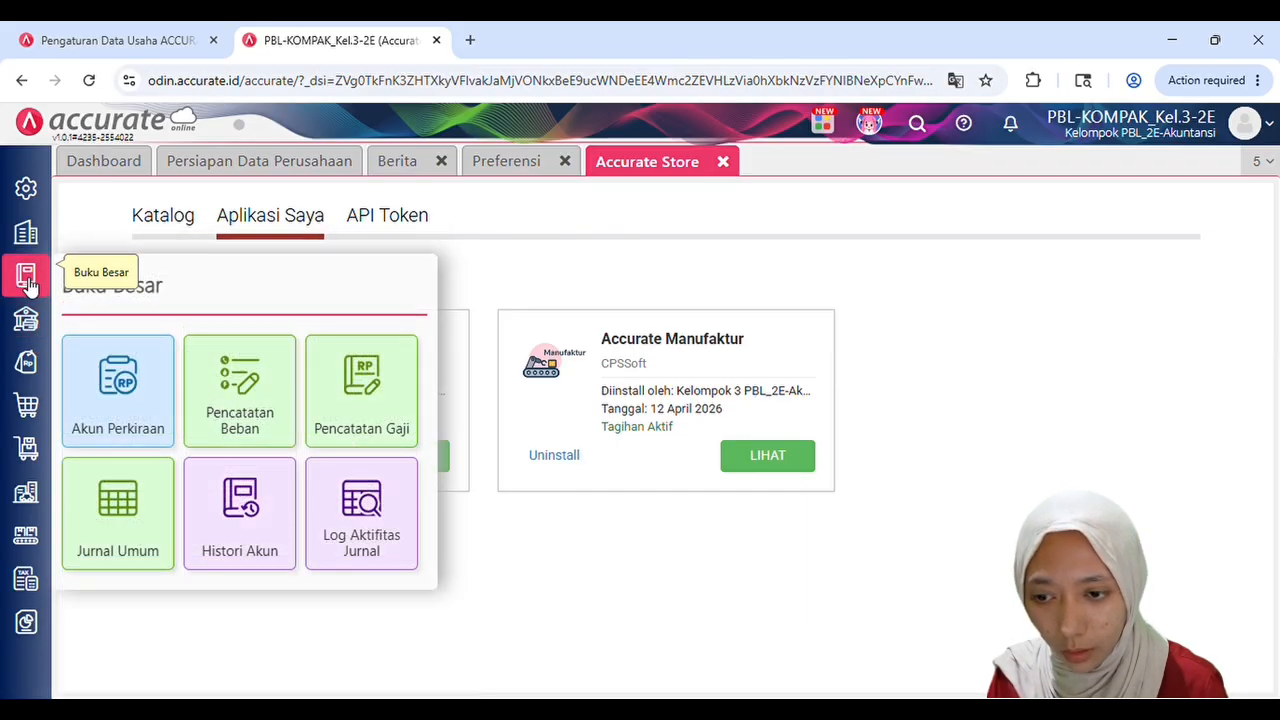
pyautogui.click(138, 423)
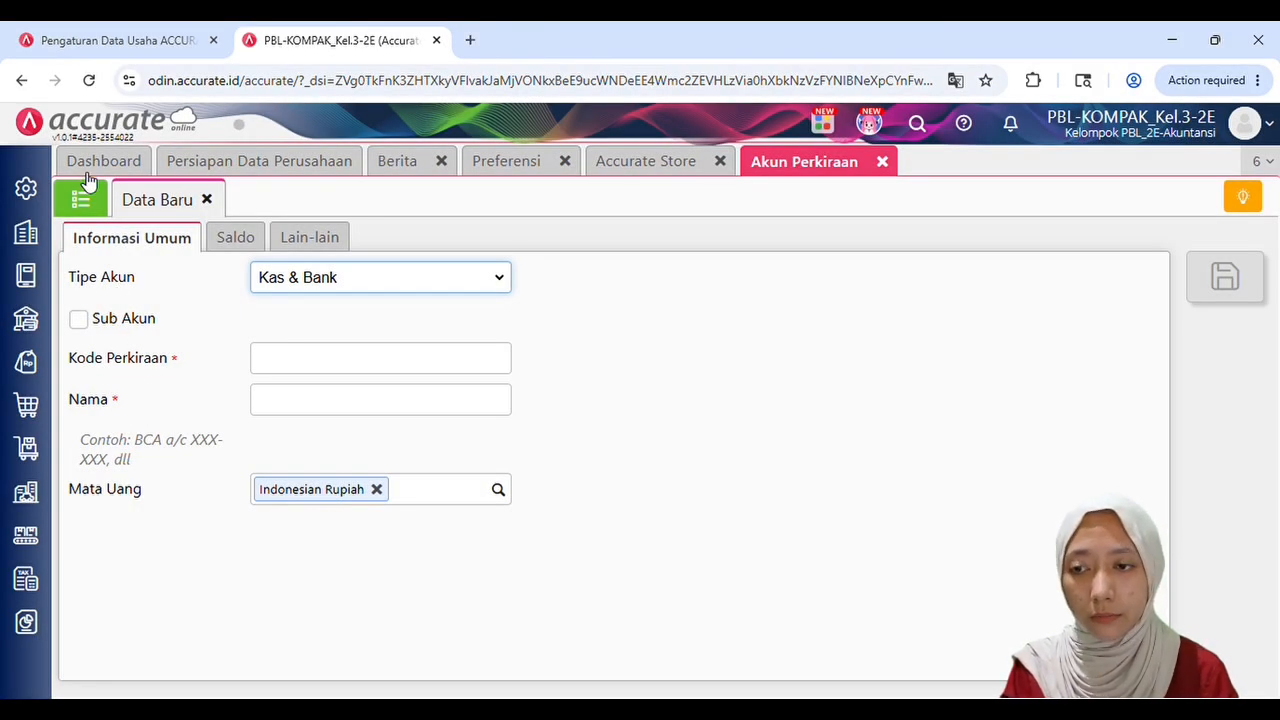
pyautogui.click(82, 198)
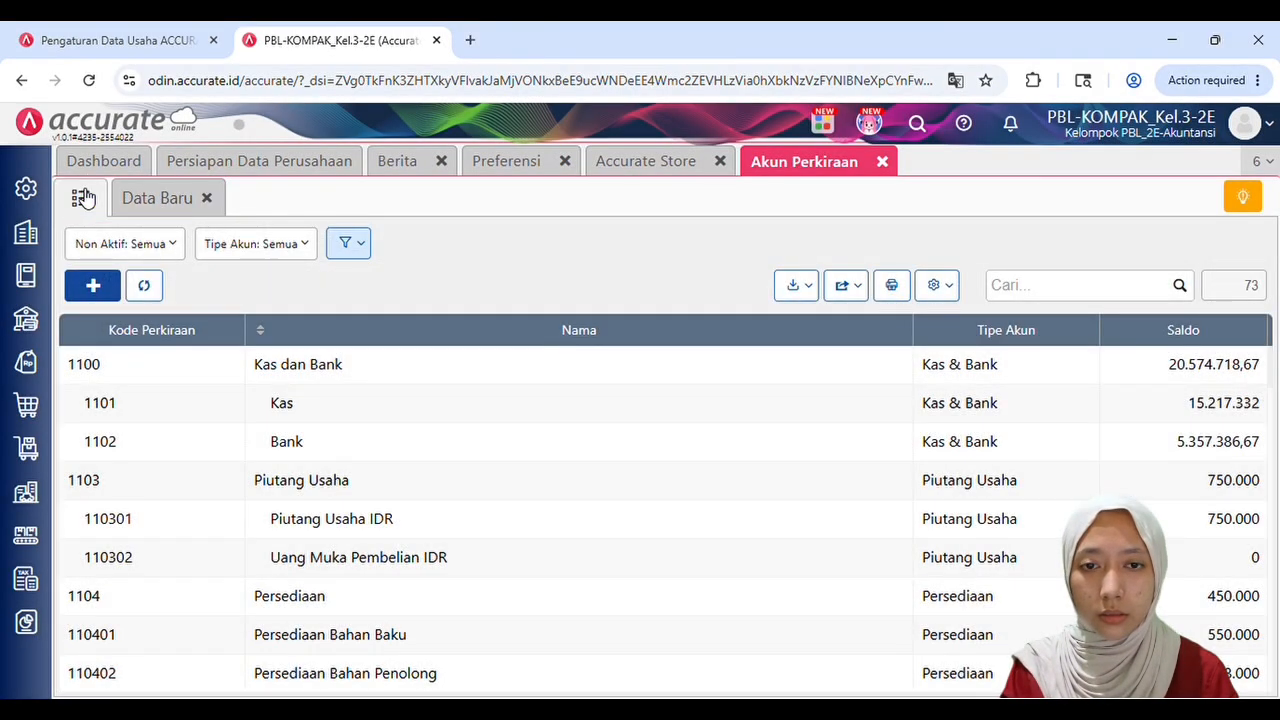
# Read the file preparation requirements for importing Akun Perkiraan from Excel, then close the import page
pyautogui.click(806, 290)
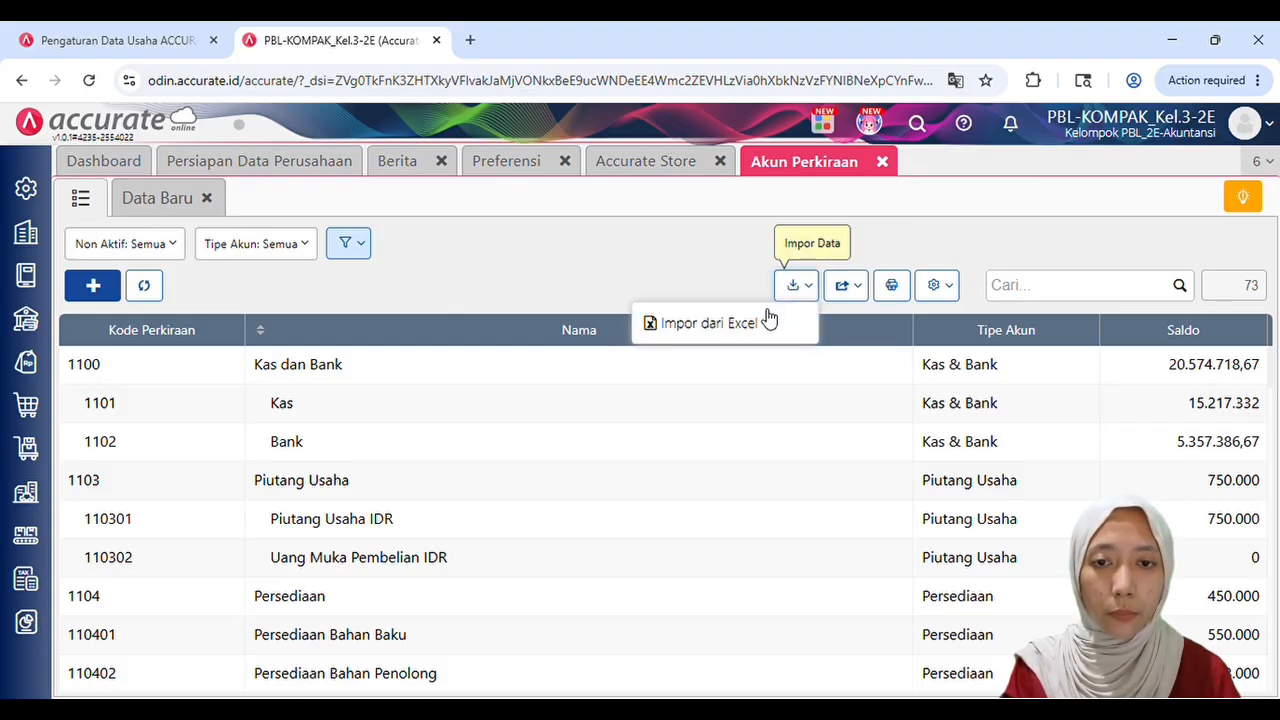
pyautogui.click(702, 325)
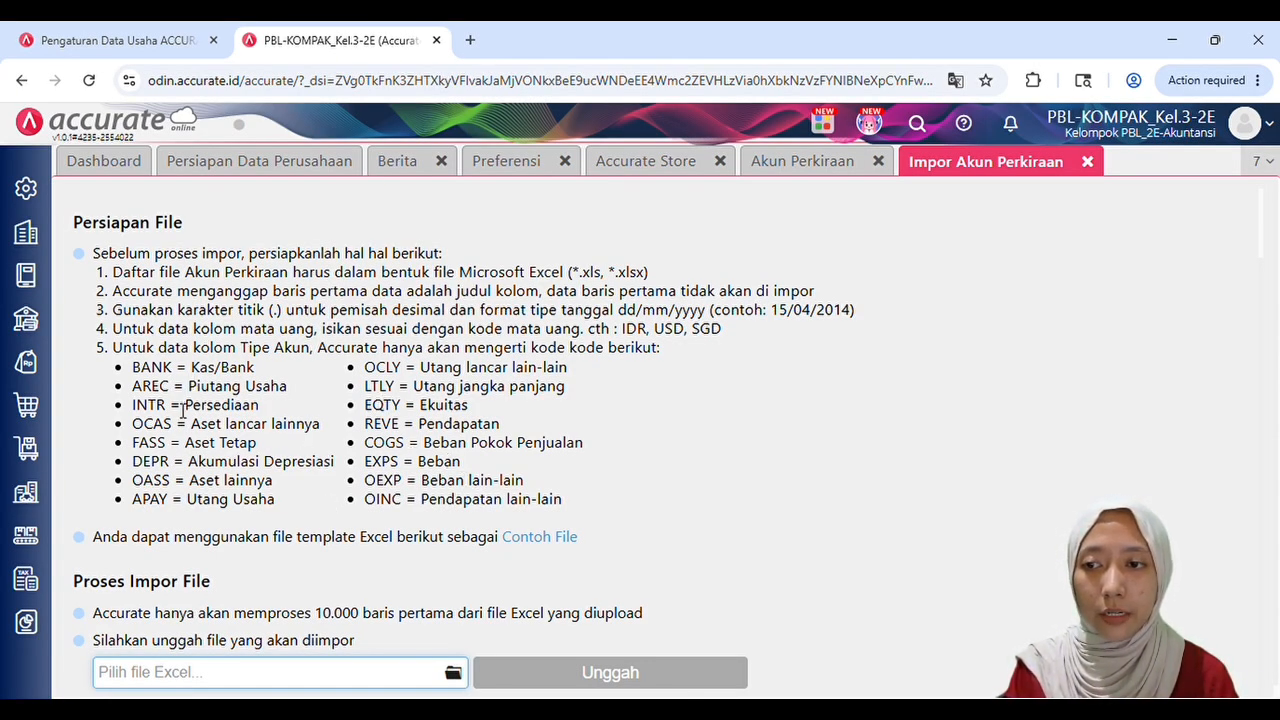
pyautogui.click(1087, 161)
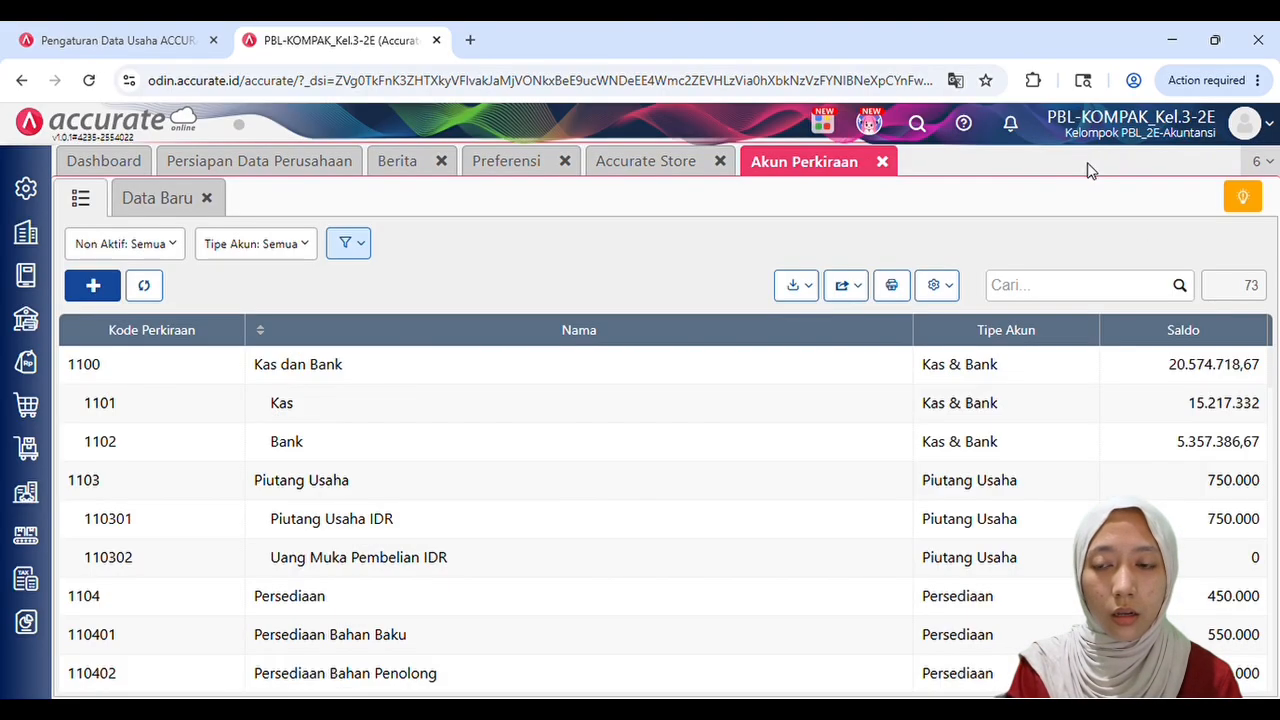
# Close the Akun Perkiraan, Accurate Store and Preferensi pages
pyautogui.click(886, 162)
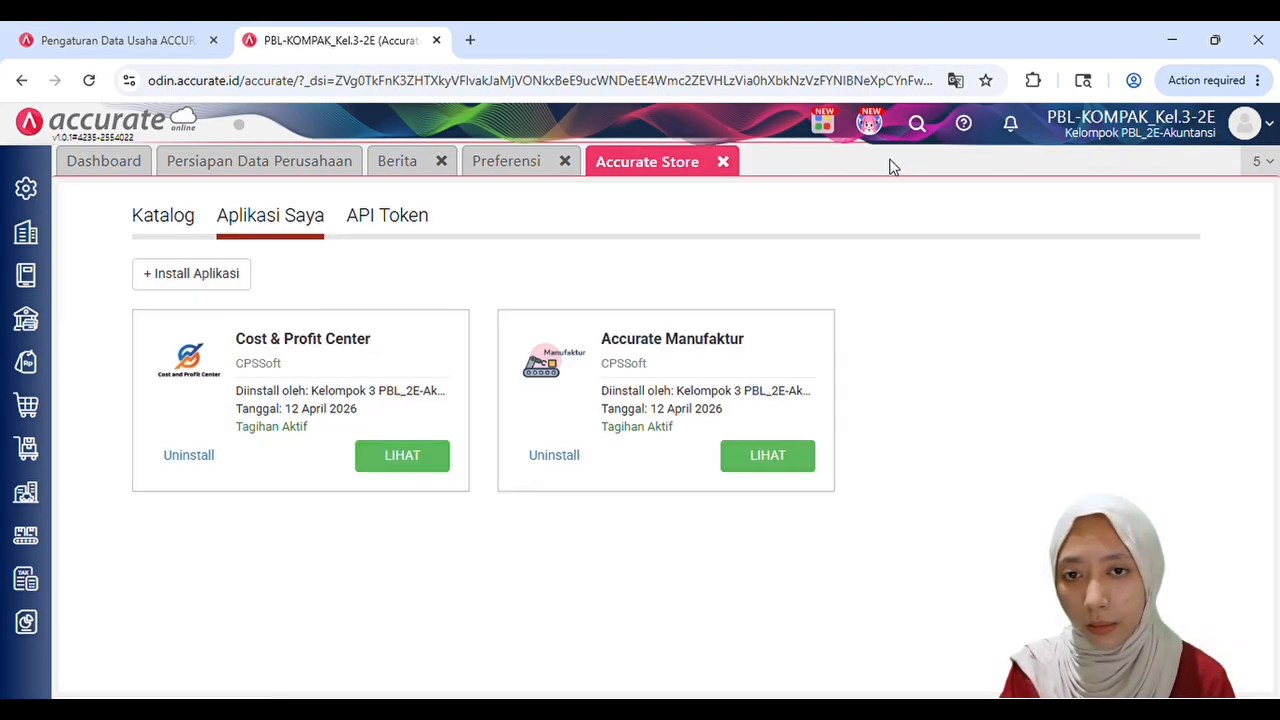
pyautogui.click(723, 162)
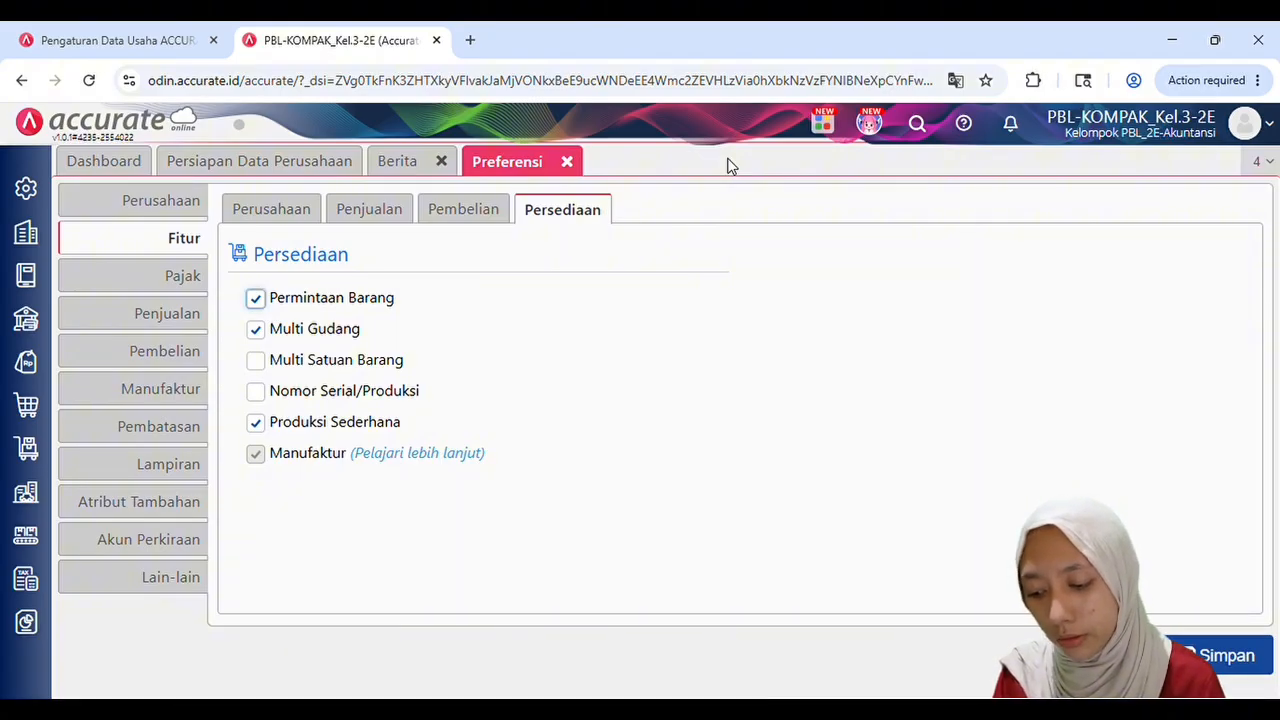
pyautogui.click(567, 161)
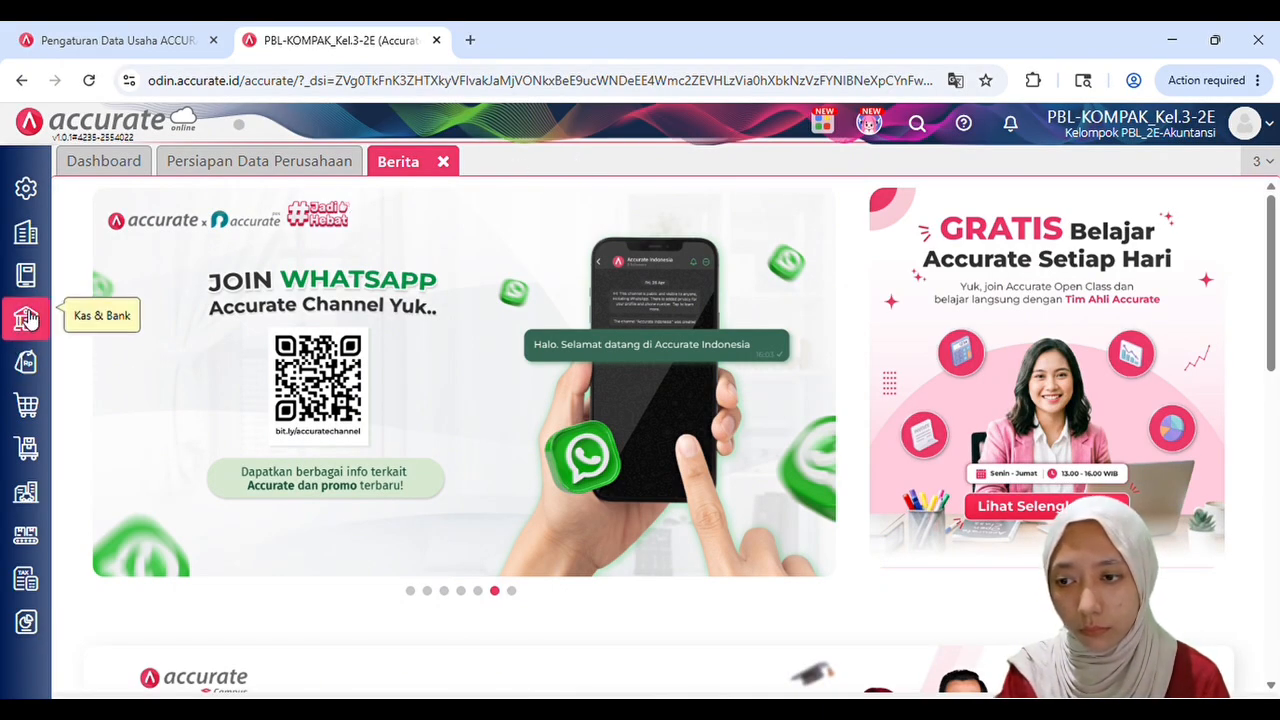
# Open Pelanggan from the Penjualan module and look through the list of existing customers
pyautogui.click(31, 408)
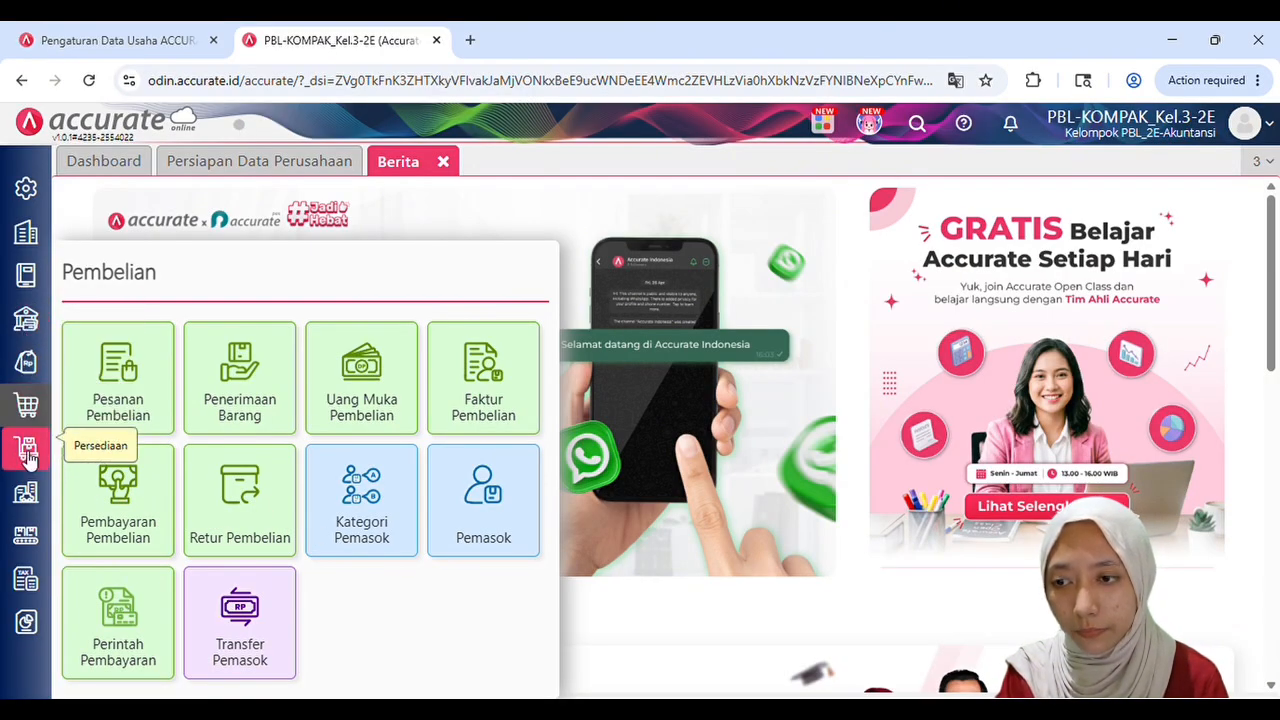
pyautogui.click(25, 372)
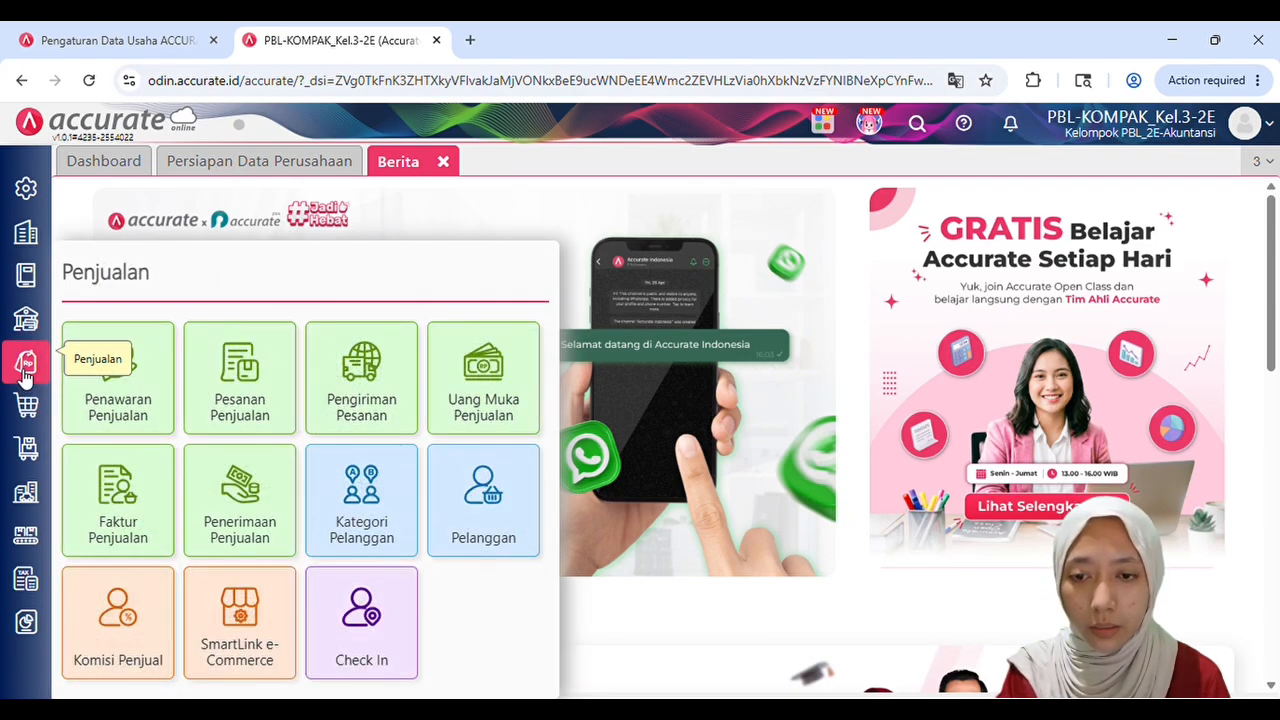
pyautogui.click(487, 503)
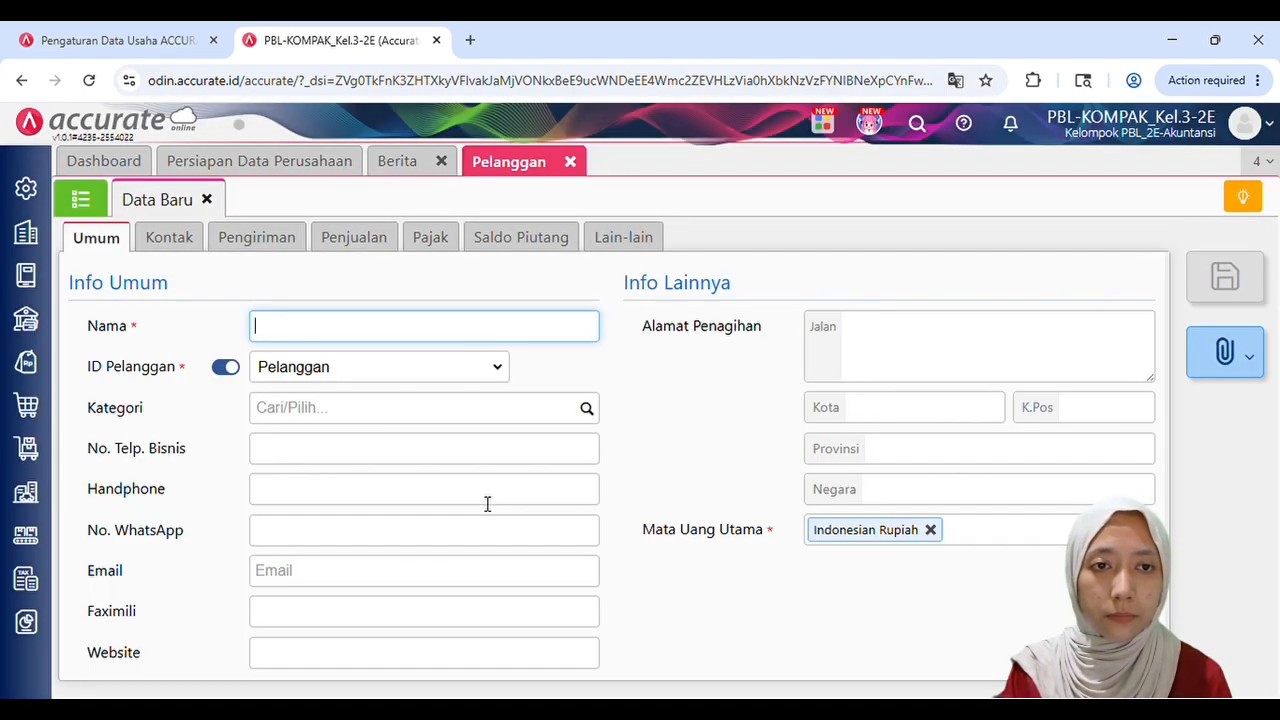
pyautogui.click(96, 203)
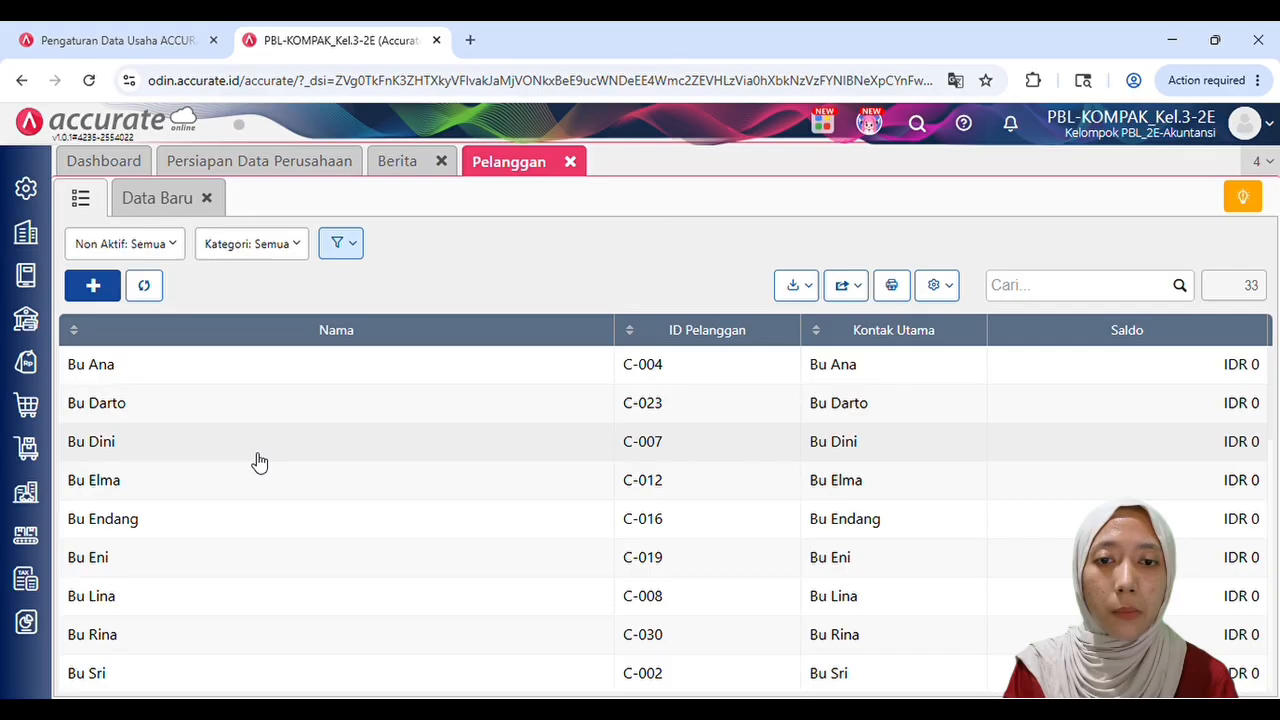
pyautogui.scroll(-10, 274, 460)
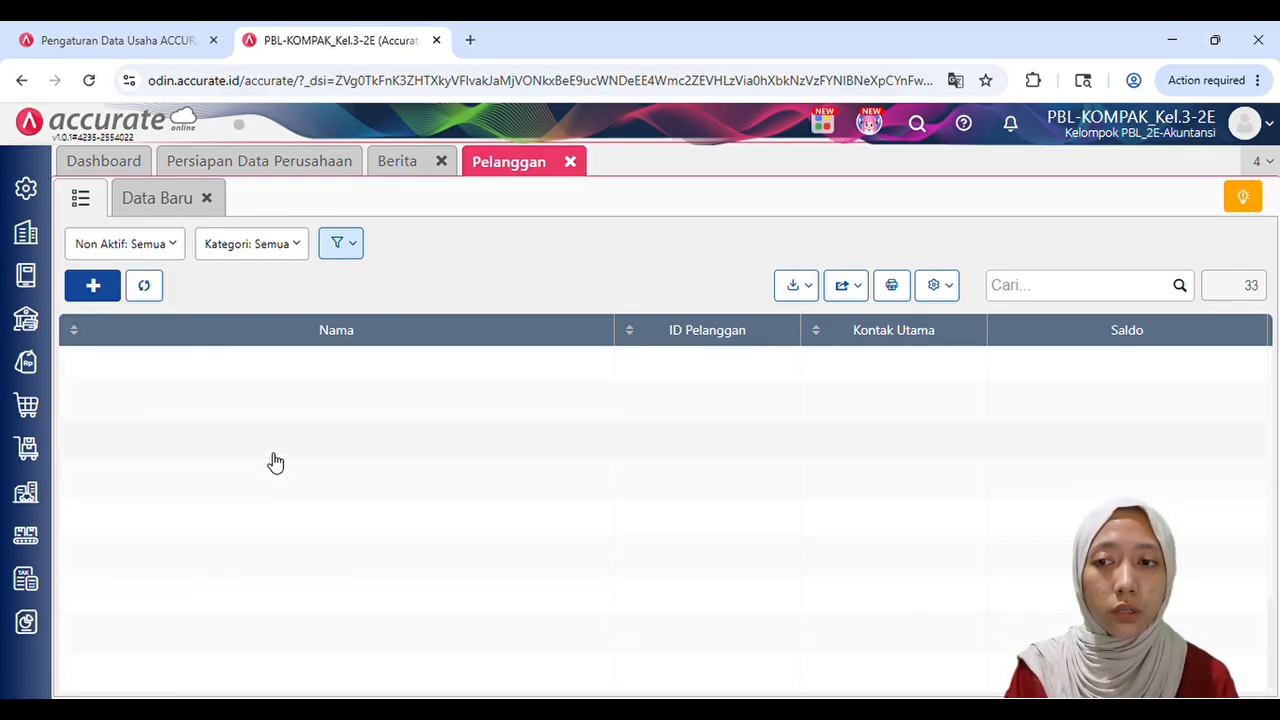
pyautogui.scroll(10, 274, 461)
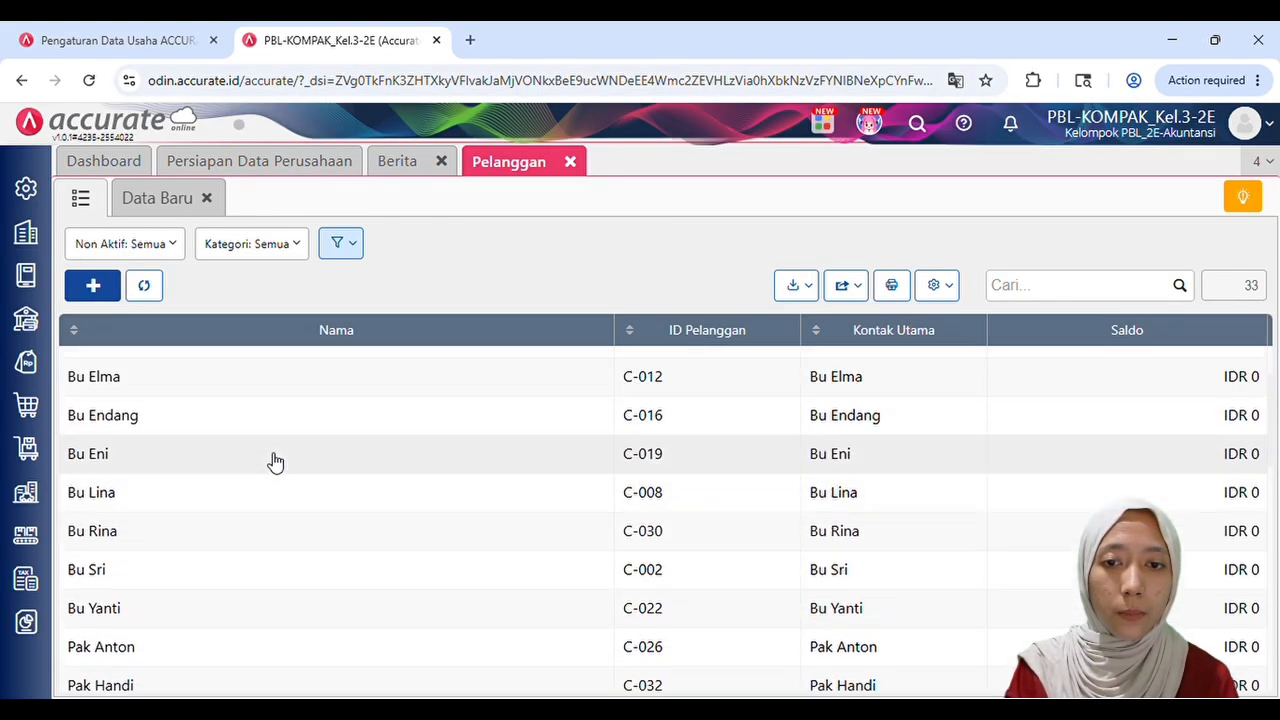
# Check the Excel import option and the blank new-customer form in Pelanggan, then close the Pelanggan page
pyautogui.click(806, 295)
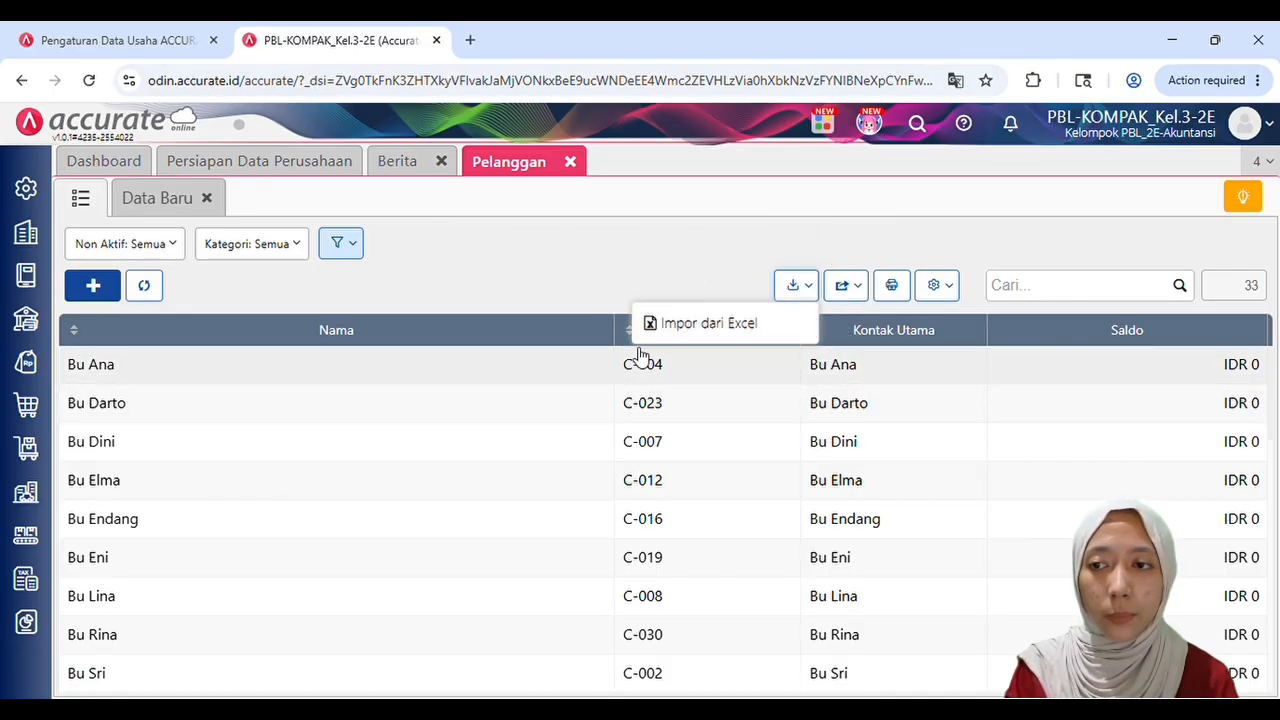
pyautogui.click(134, 212)
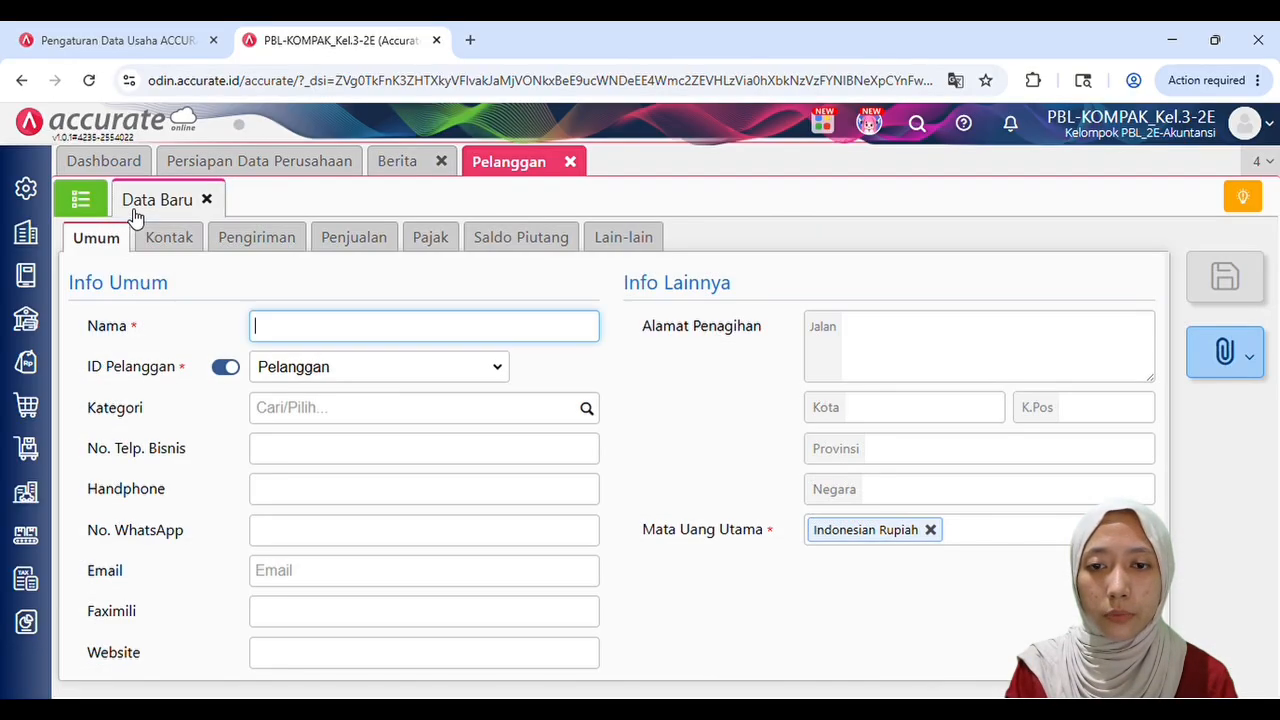
pyautogui.click(81, 198)
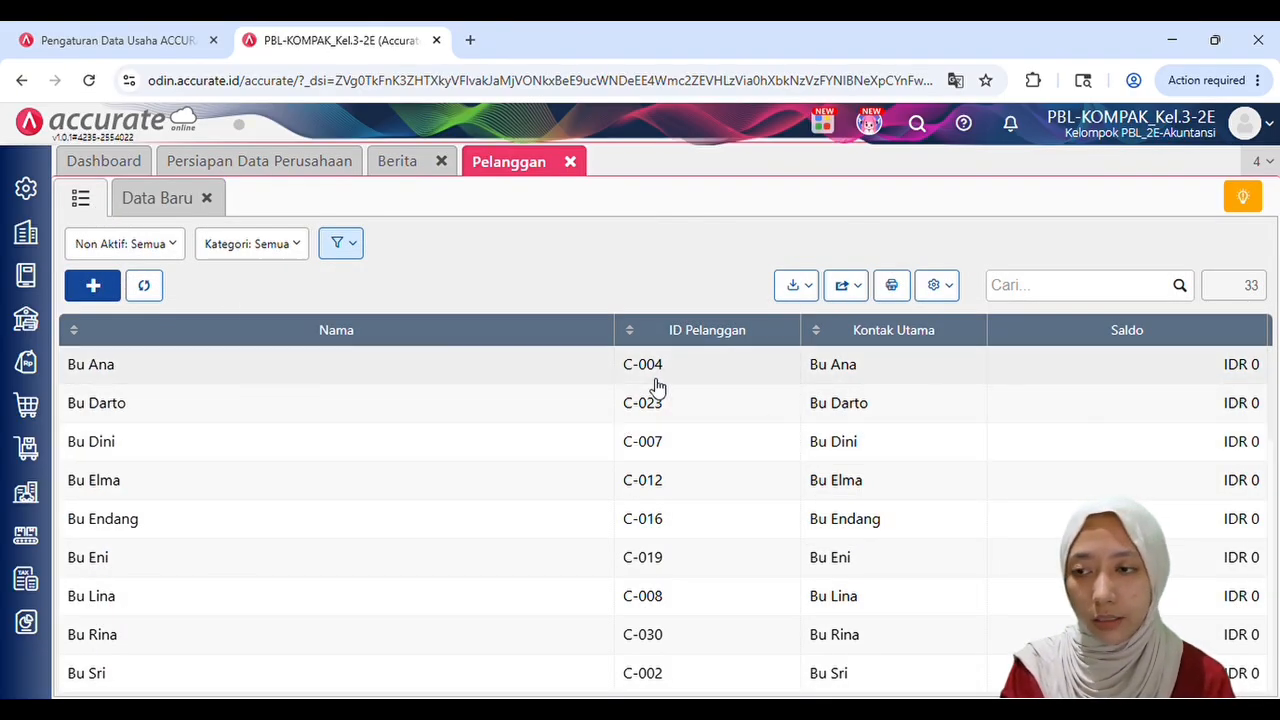
pyautogui.click(570, 162)
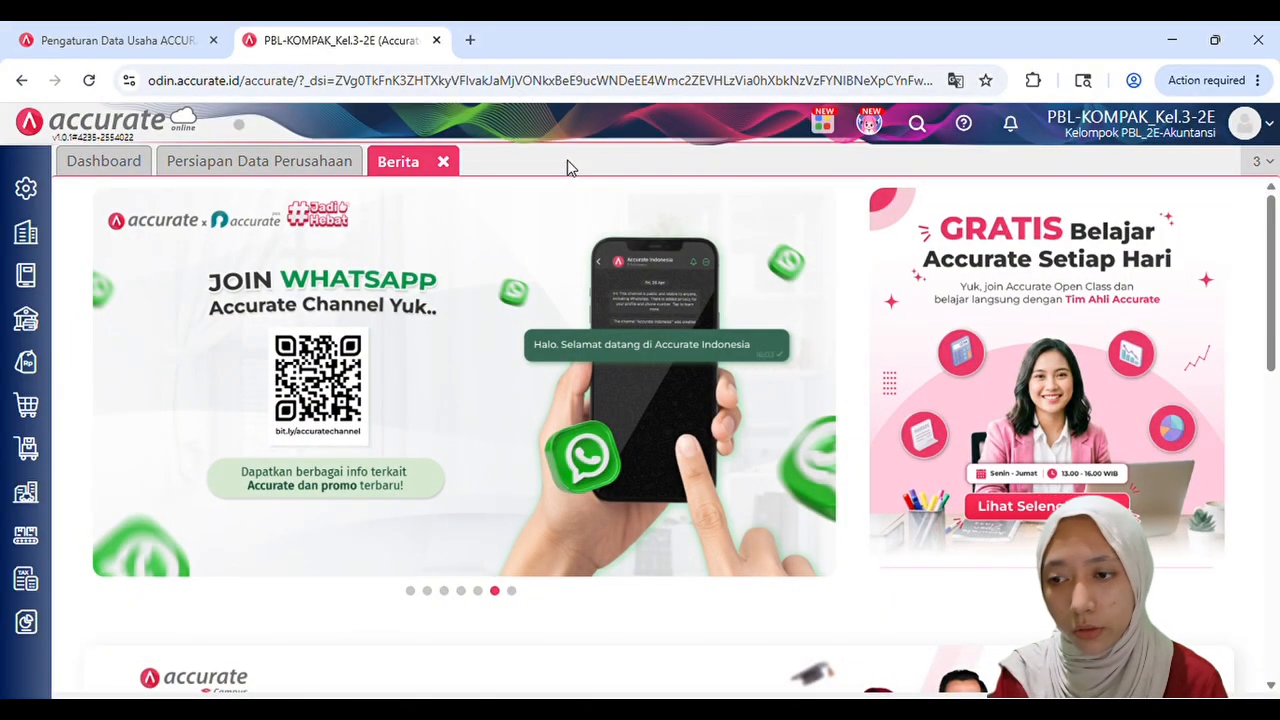
# Open Pemasok from the Pembelian module and show the list of existing suppliers
pyautogui.click(18, 413)
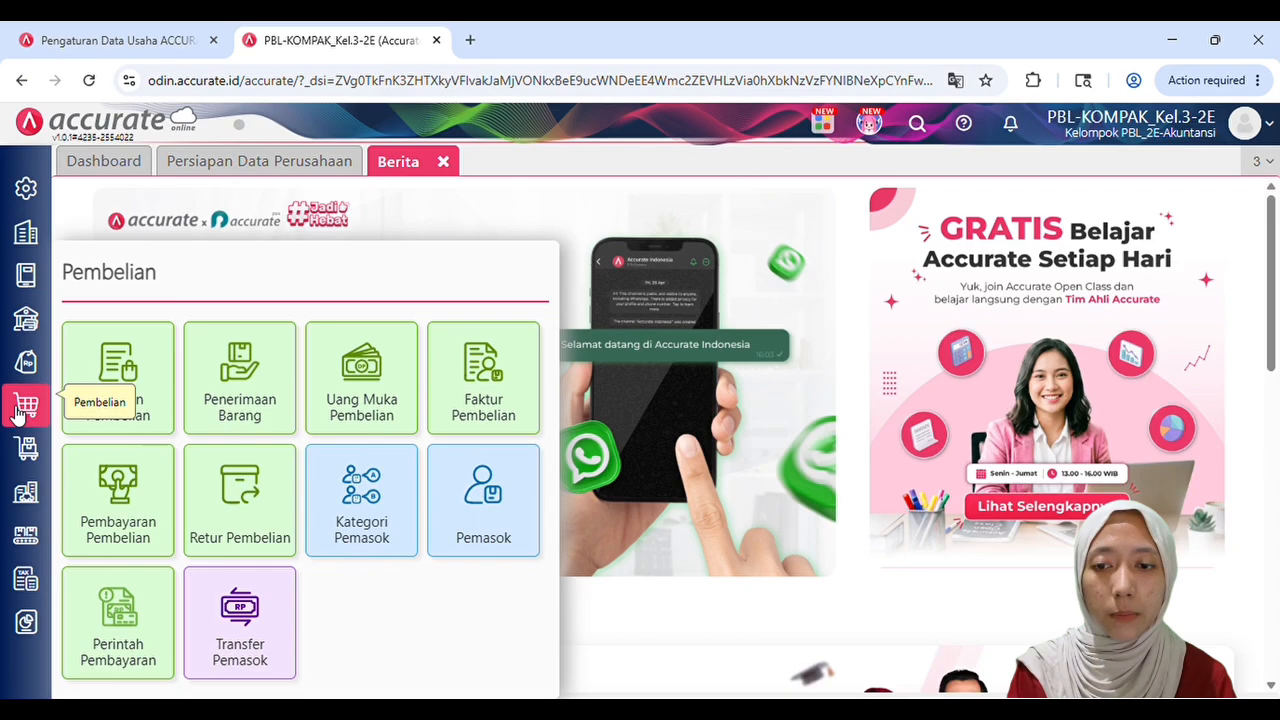
pyautogui.click(511, 483)
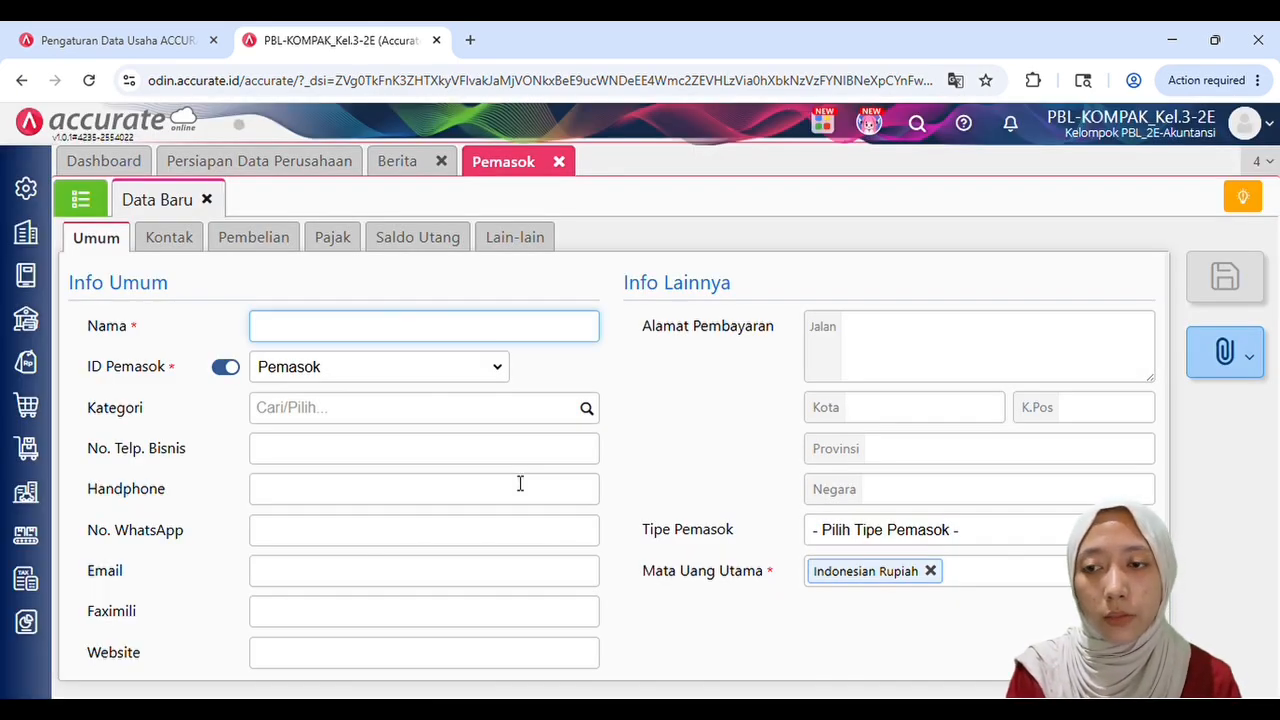
pyautogui.click(86, 199)
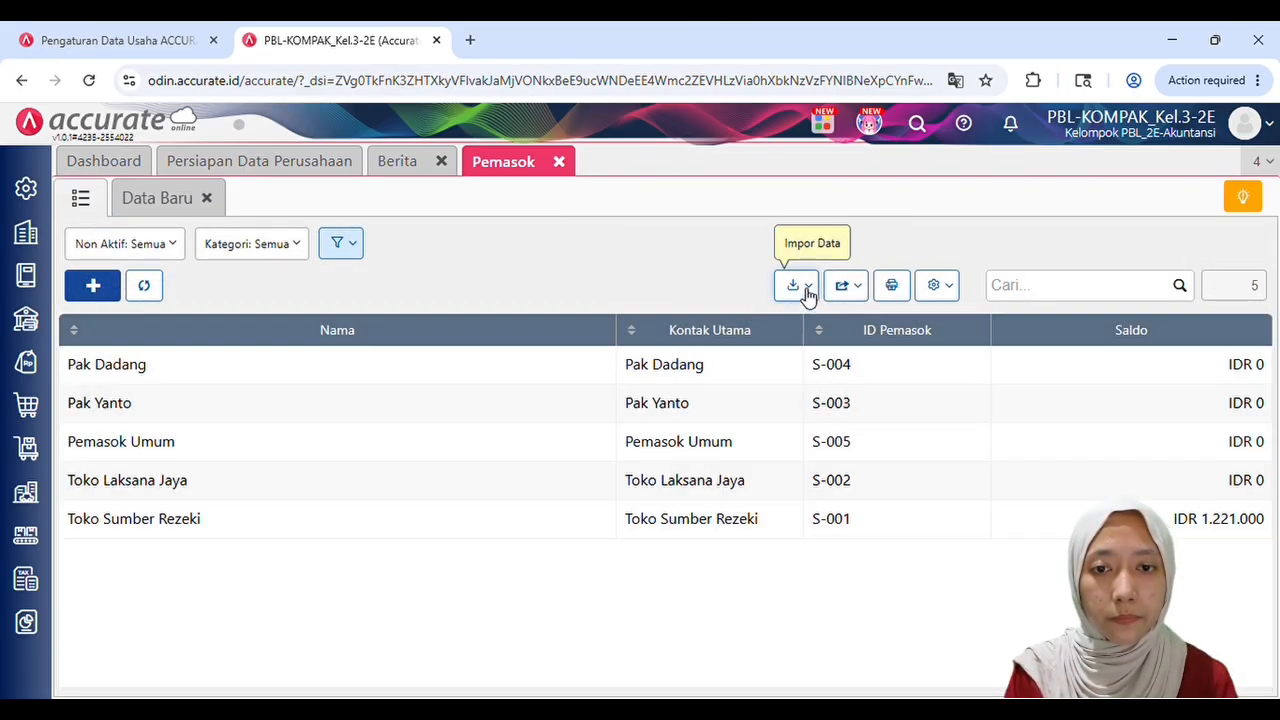
# Review the instructions for importing Pemasok data from Excel, then close the import page
pyautogui.click(805, 290)
pyautogui.click(762, 322)
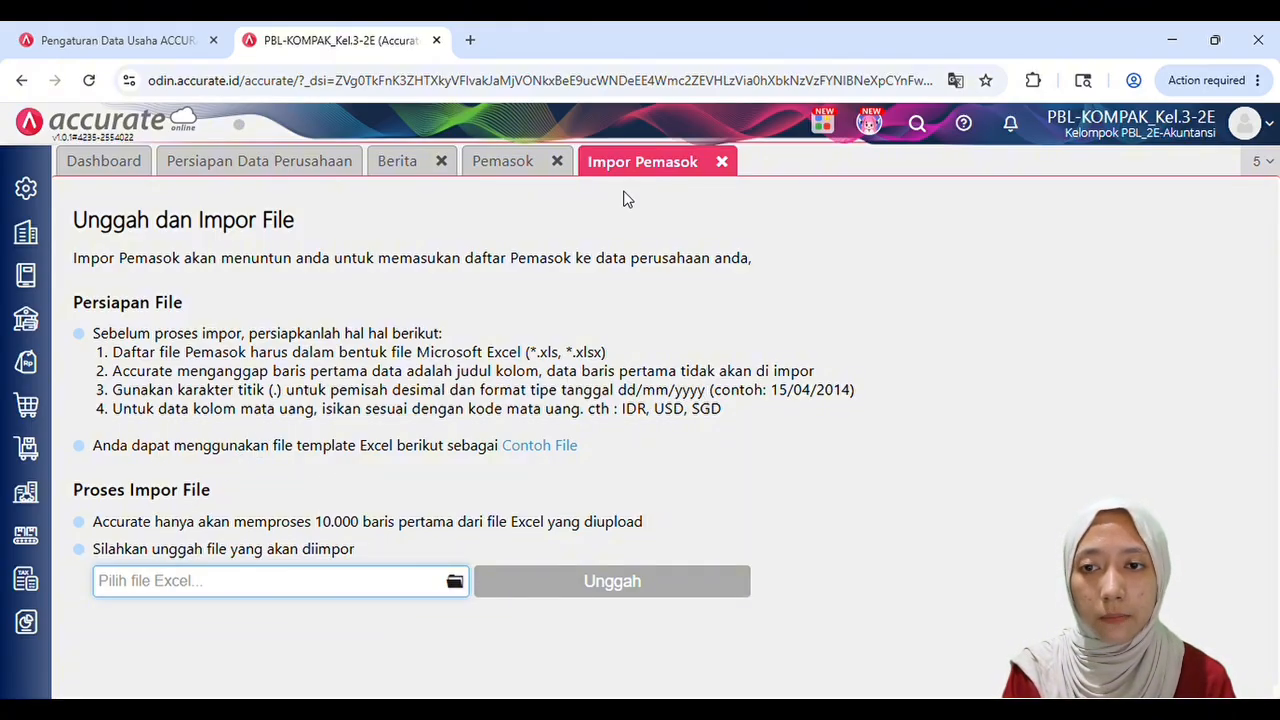
pyautogui.click(723, 163)
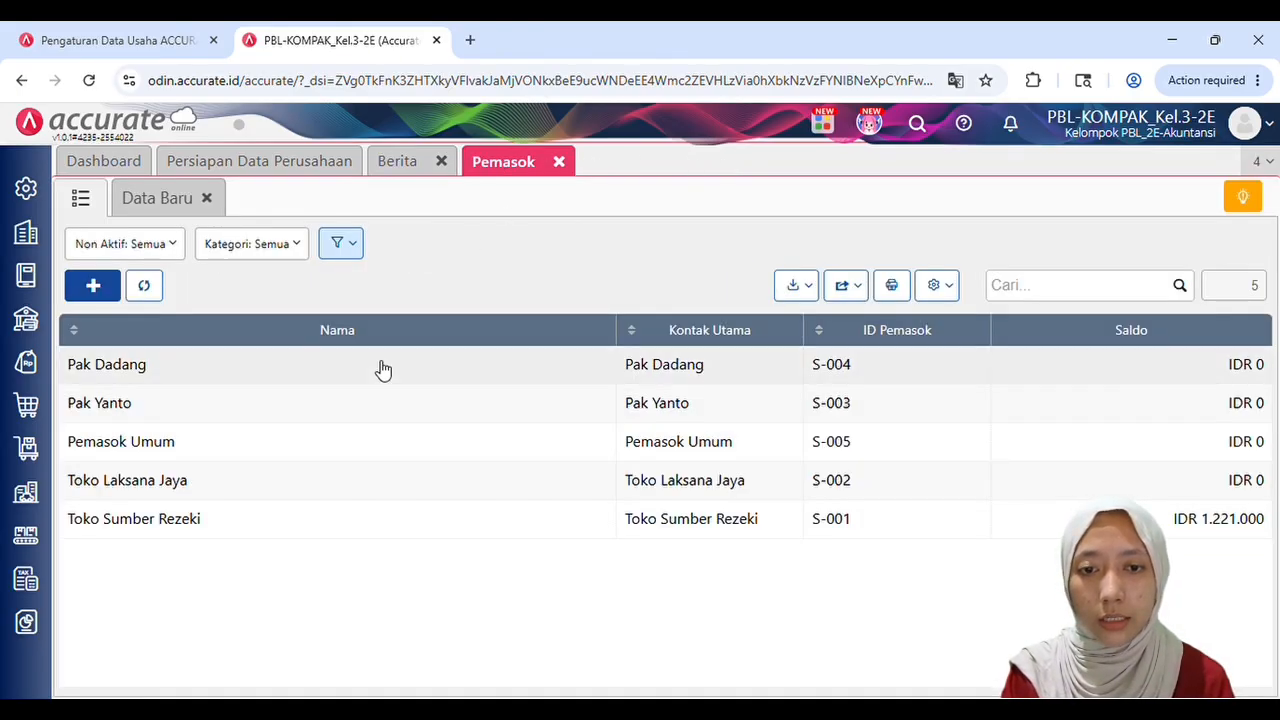
# Check the blank new-supplier form in Pemasok, return to the supplier list, and close the Pemasok page
pyautogui.click(170, 208)
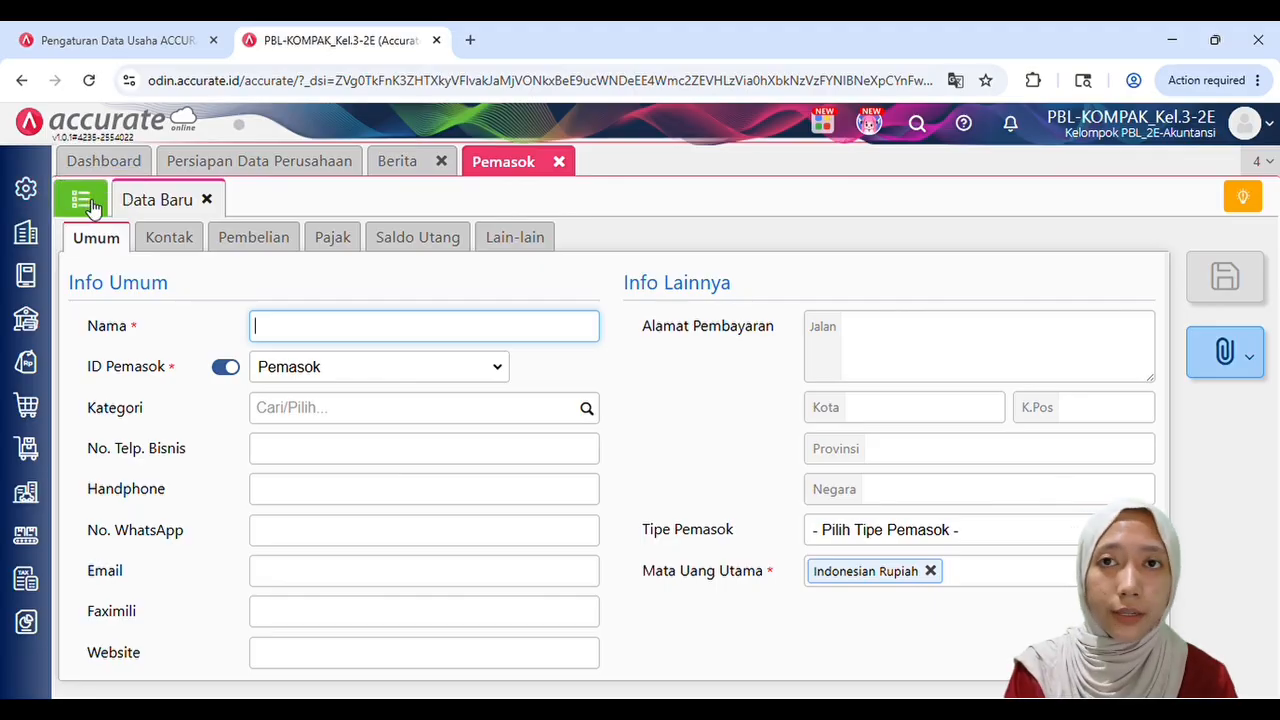
pyautogui.click(82, 200)
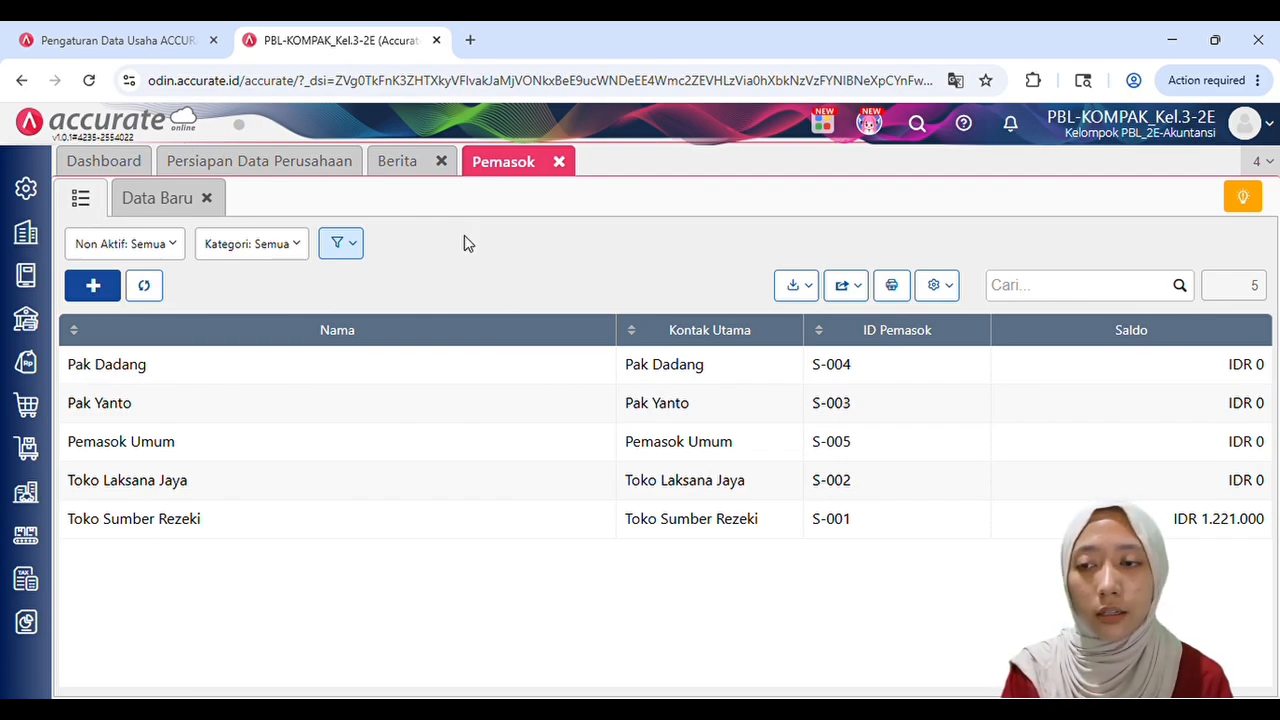
pyautogui.click(559, 161)
# Open Kategori Barang from the Persediaan module, look through the list of existing item categories, and close the page
pyautogui.click(25, 445)
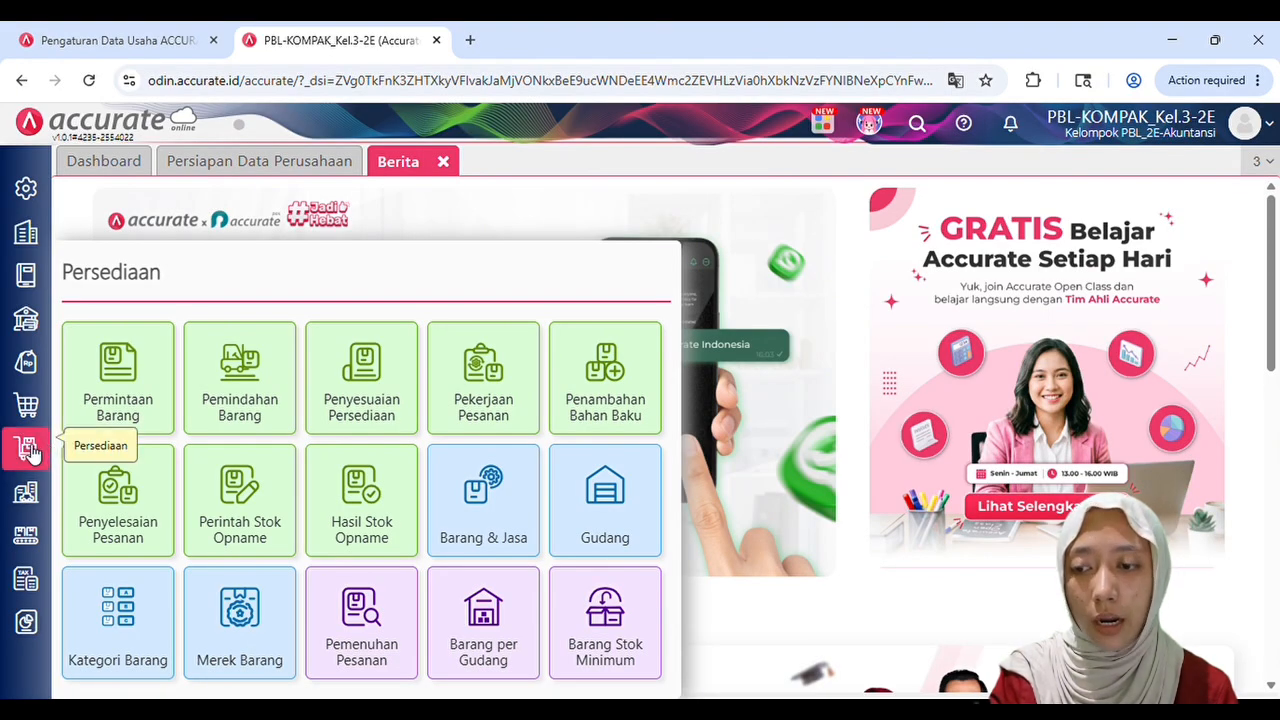
pyautogui.click(128, 612)
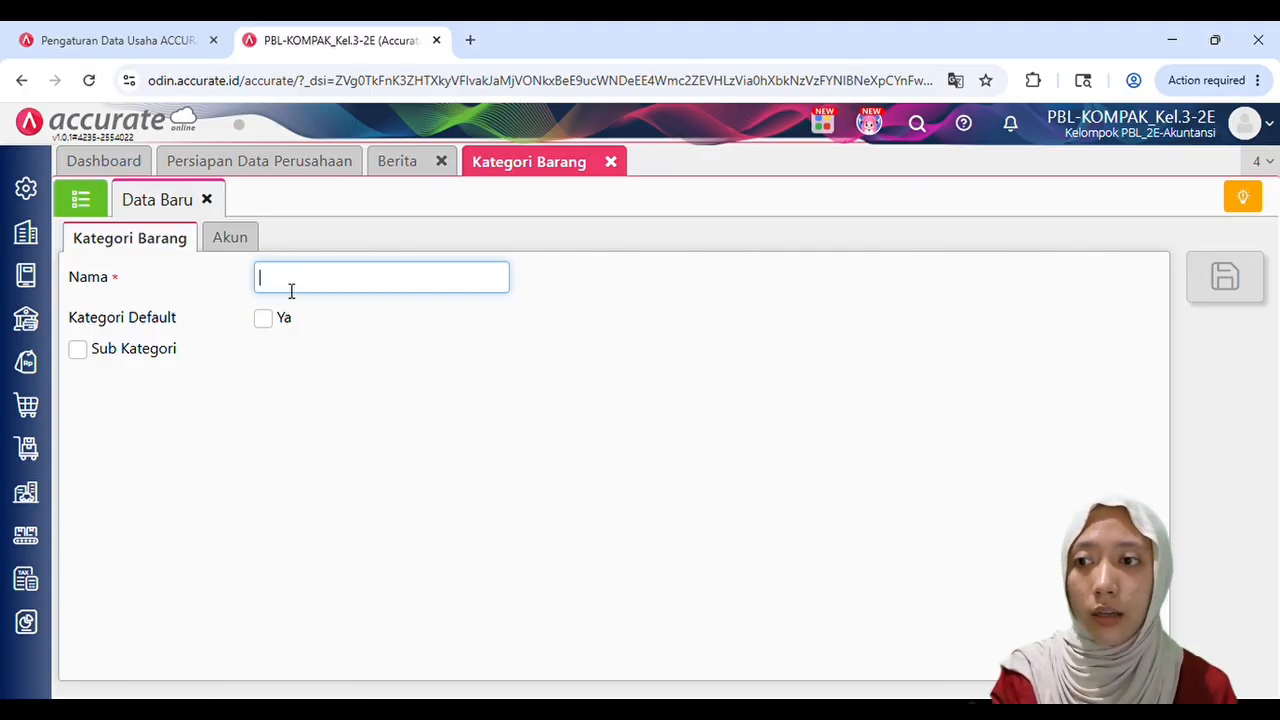
pyautogui.click(84, 198)
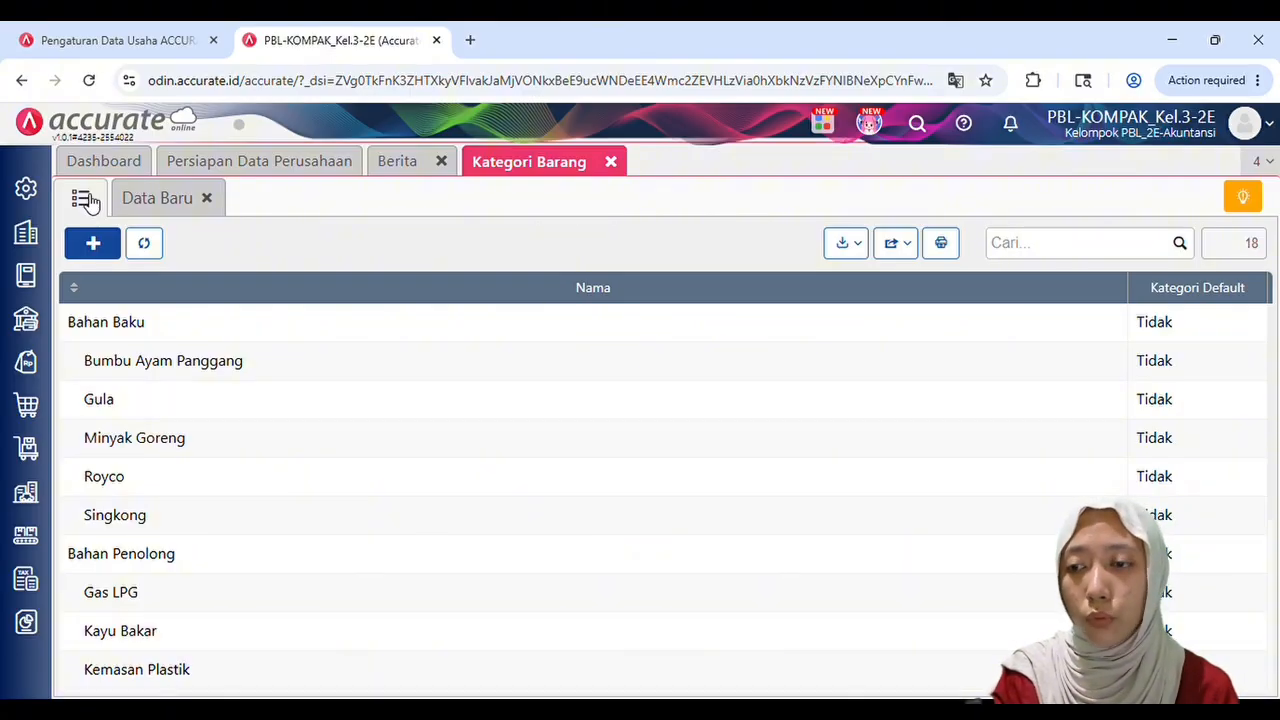
pyautogui.scroll(-3, 275, 355)
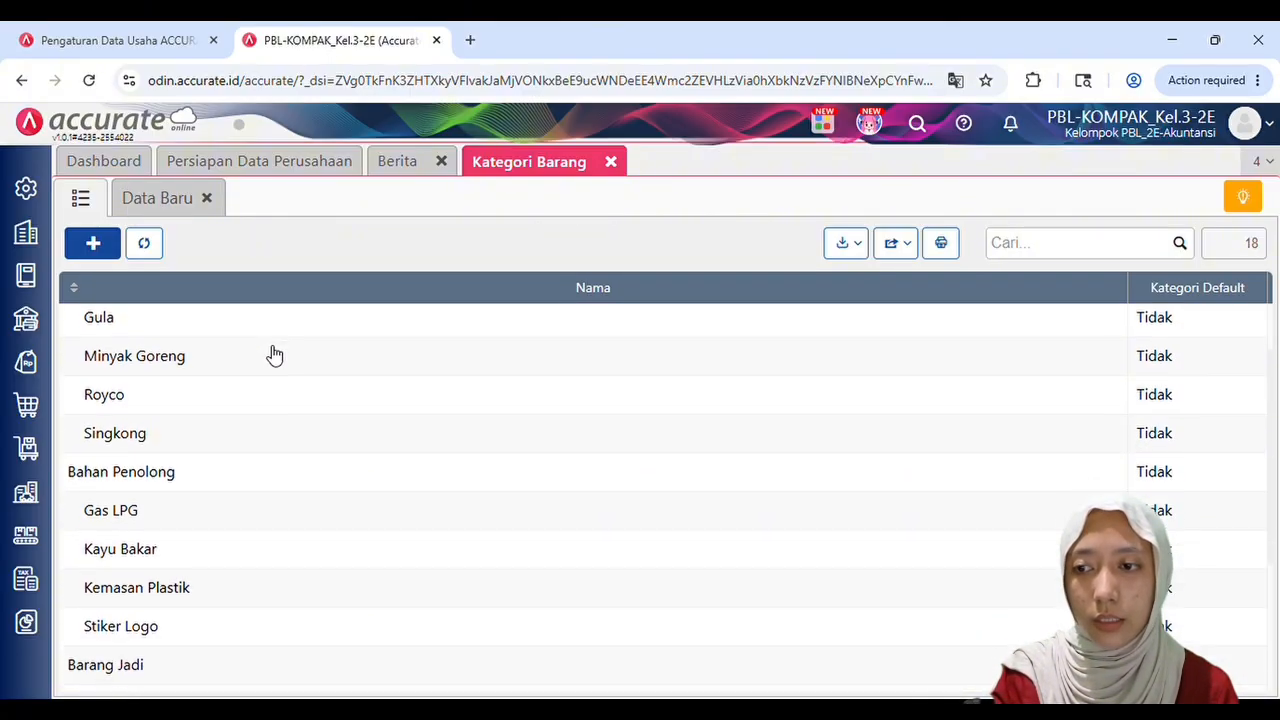
pyautogui.scroll(-1, 275, 355)
pyautogui.scroll(2, 275, 355)
pyautogui.scroll(-2, 275, 355)
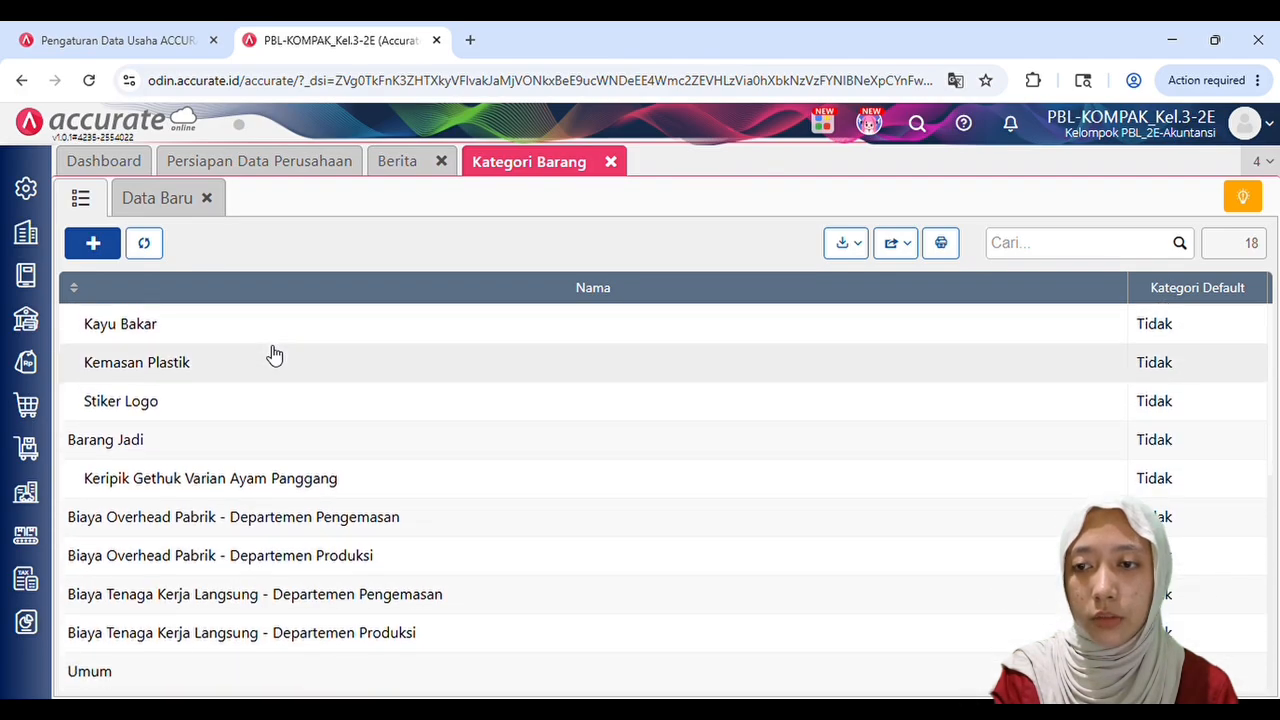
pyautogui.scroll(3, 275, 355)
pyautogui.scroll(-3, 275, 355)
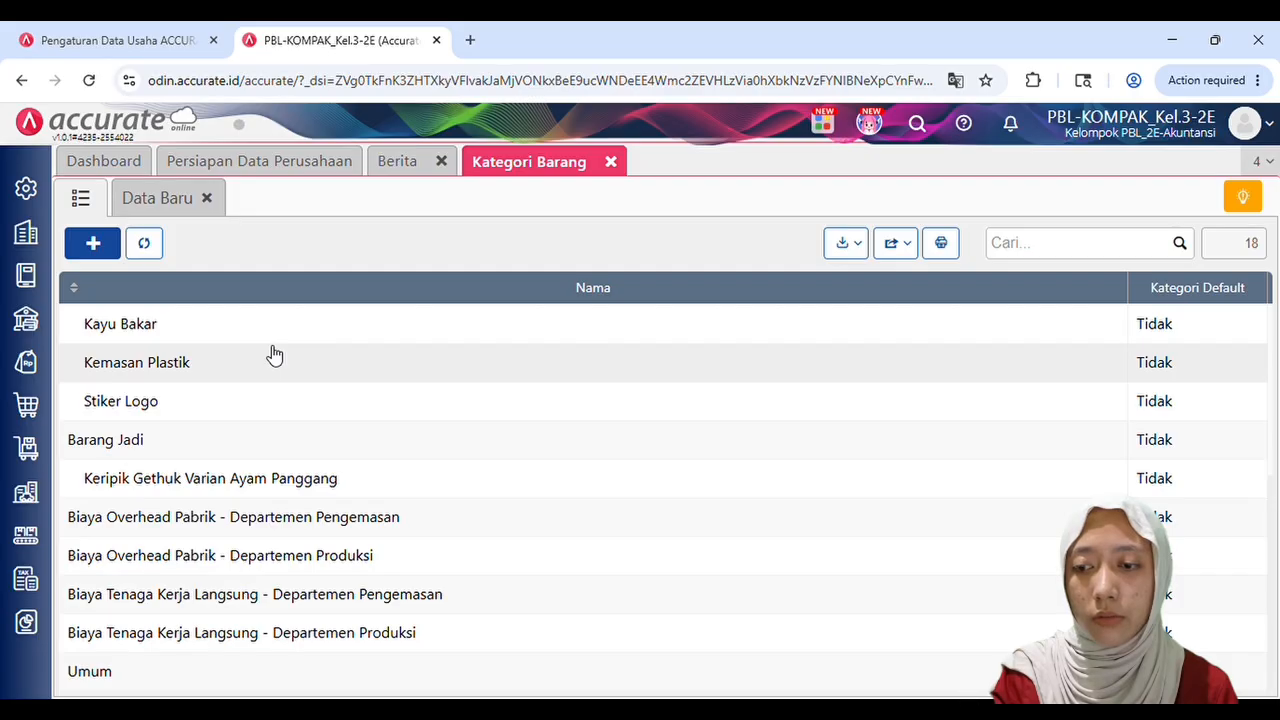
pyautogui.scroll(3, 275, 355)
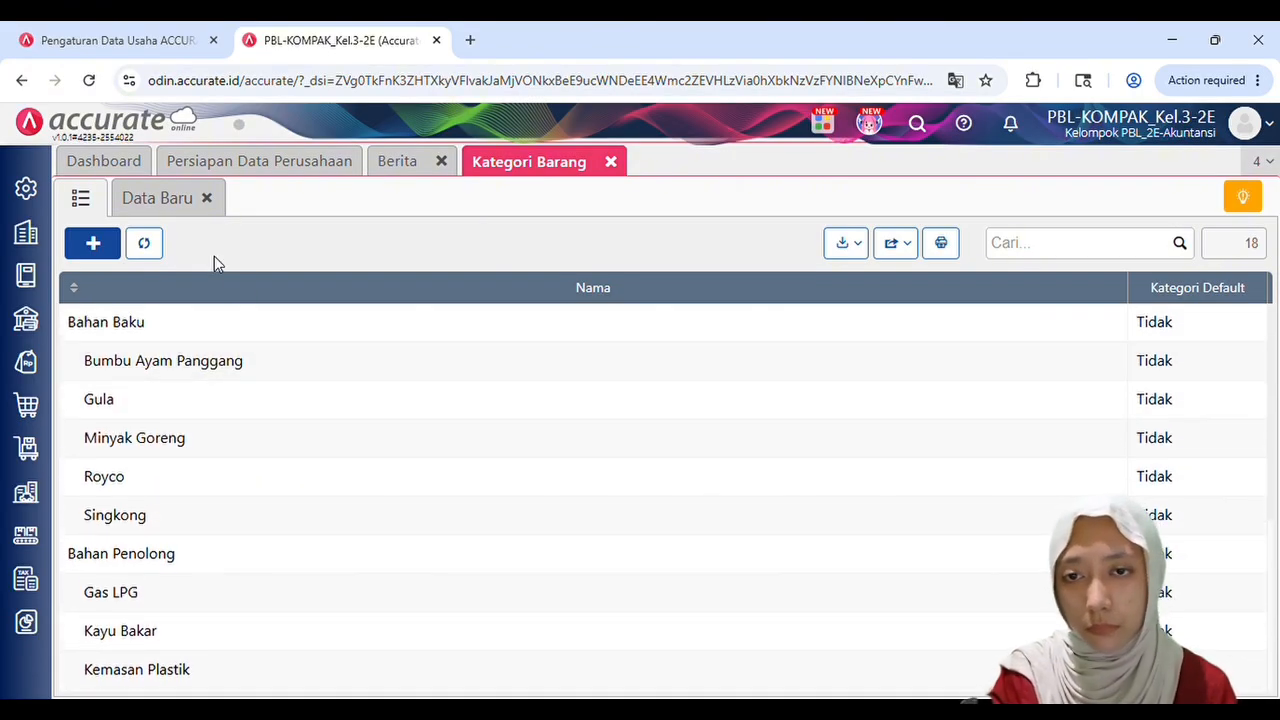
pyautogui.click(611, 162)
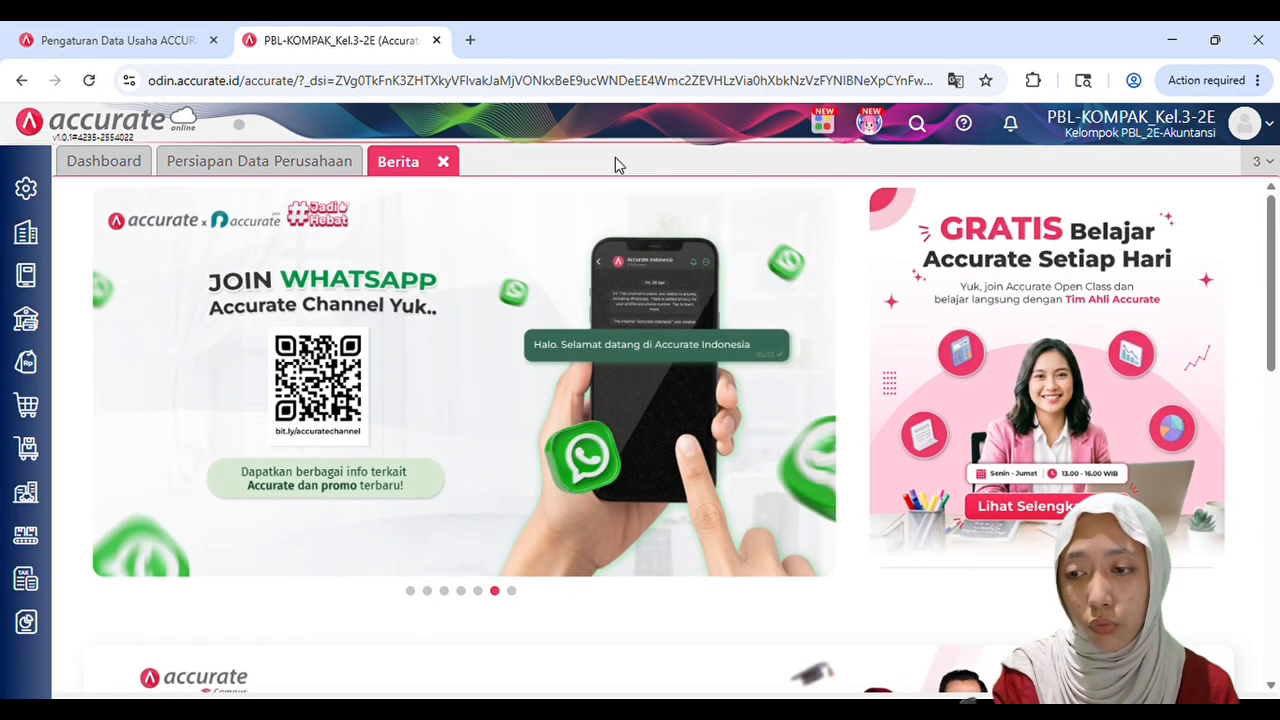
# Open Gudang from the Persediaan module and enter gudang 1 as the name on the new-warehouse form
pyautogui.click(28, 452)
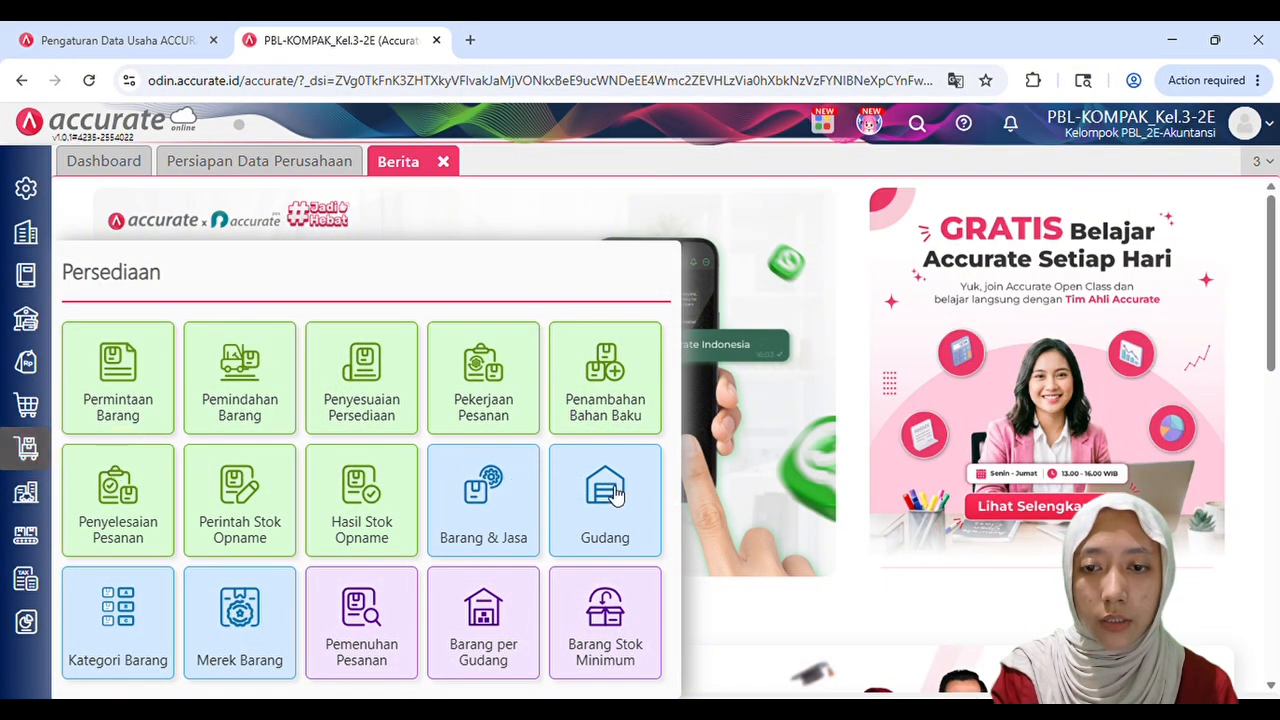
pyautogui.click(622, 500)
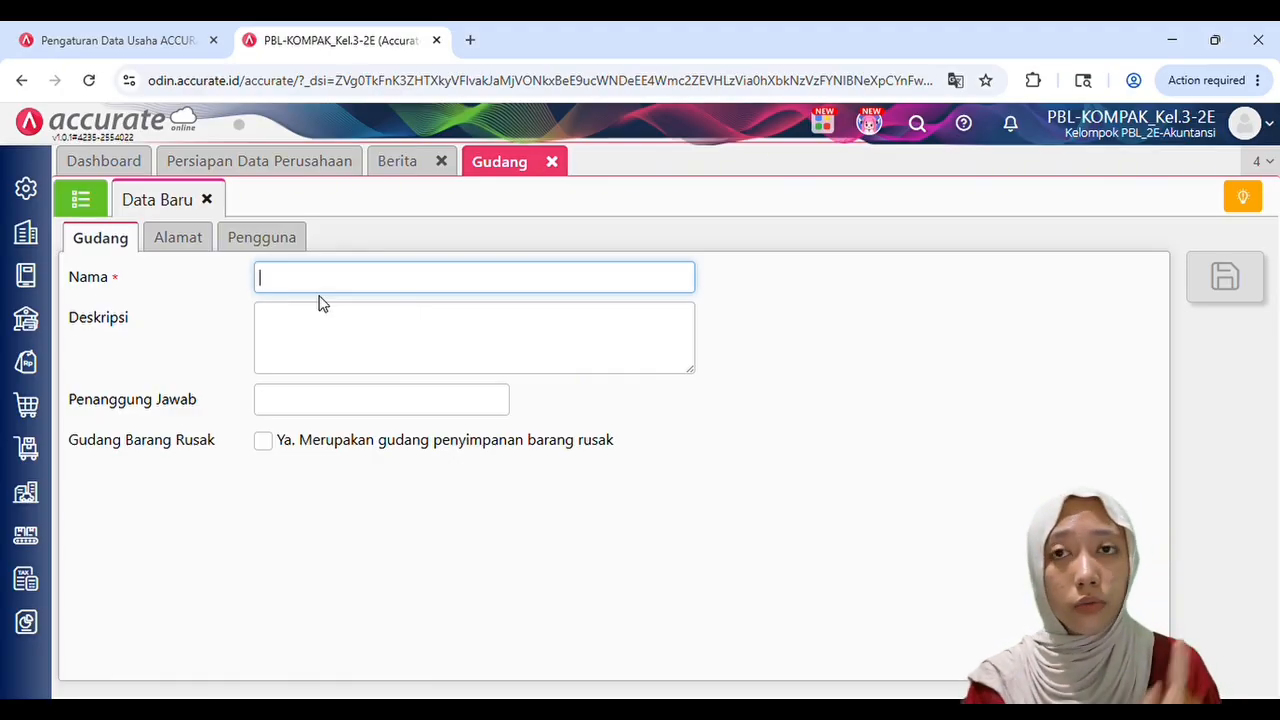
pyautogui.write('gudang 1')
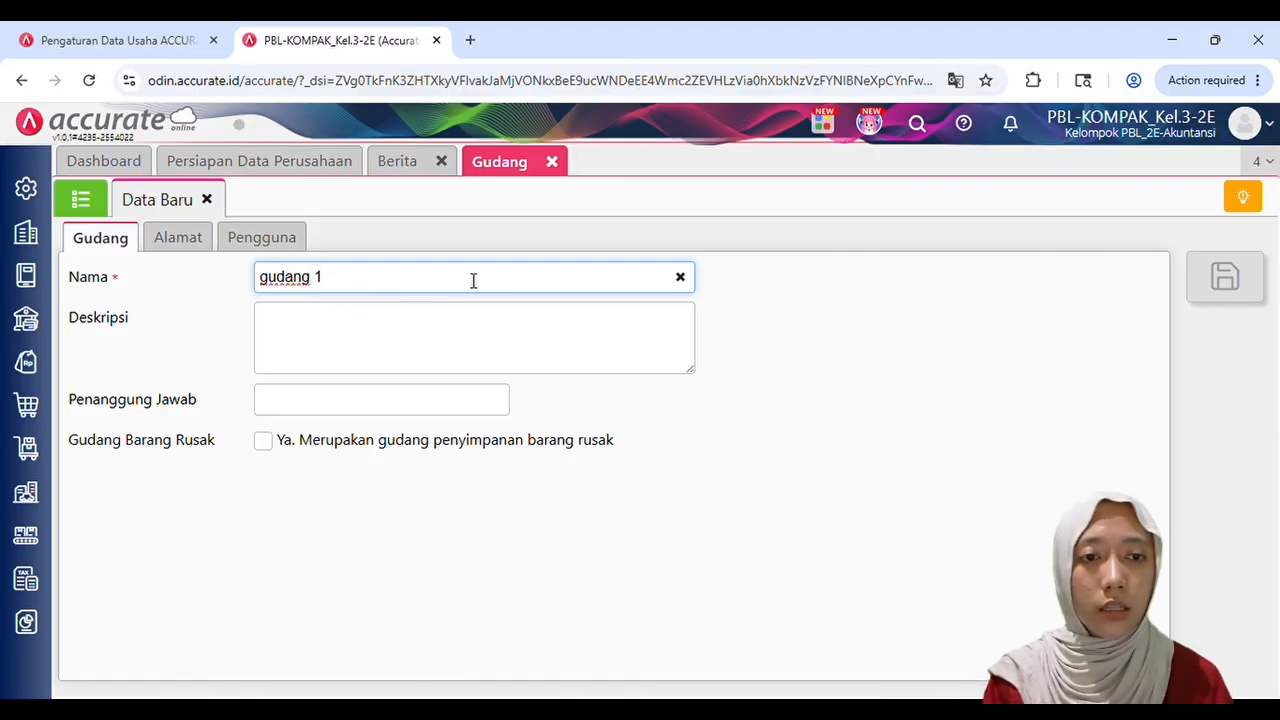
pyautogui.click(946, 352)
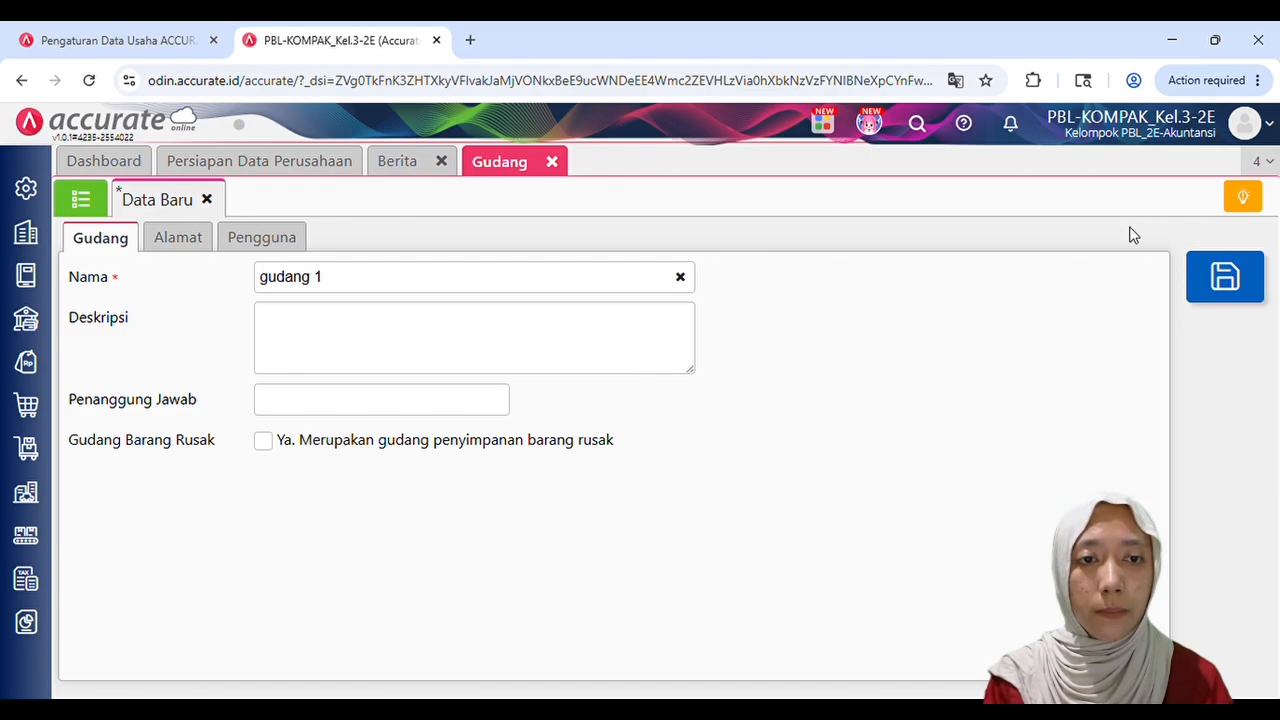
# Clear the unsaved warehouse name and show the list of existing warehouses before closing the Gudang page
pyautogui.click(503, 292)
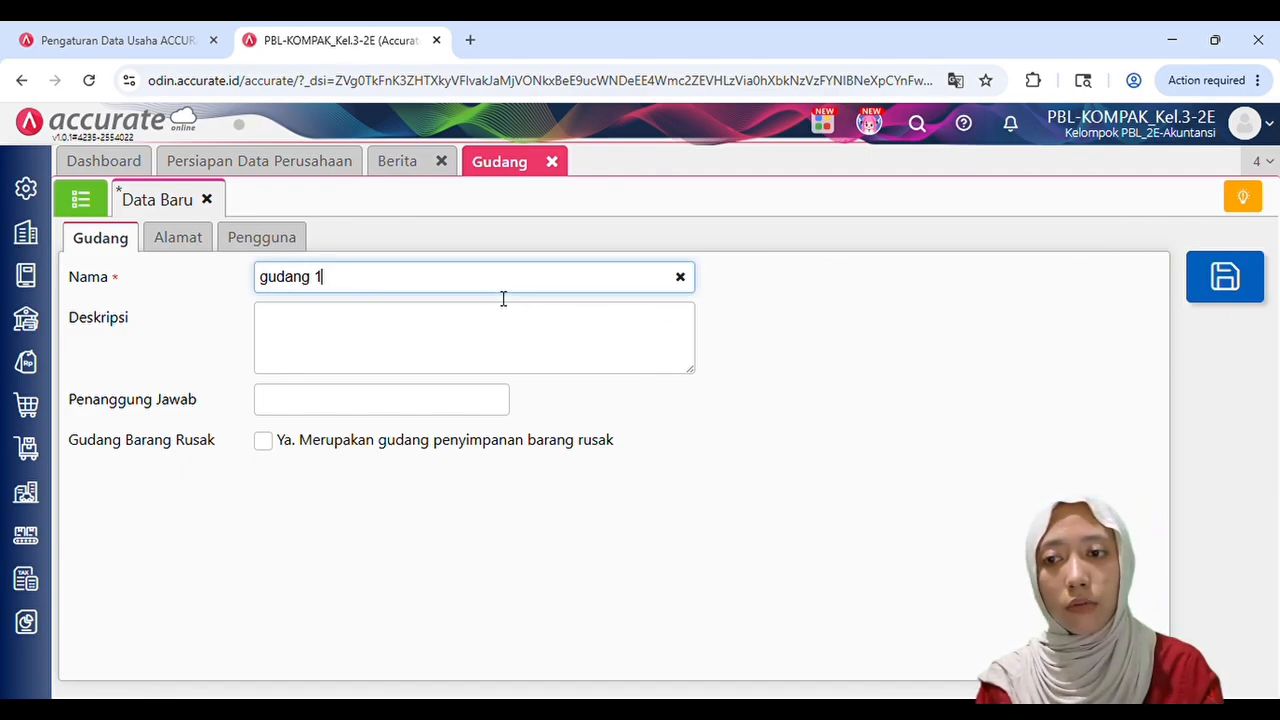
pyautogui.press('BackSpace')
pyautogui.press('BackSpace')
pyautogui.press('BackSpace')
pyautogui.press('BackSpace')
pyautogui.press('BackSpace')
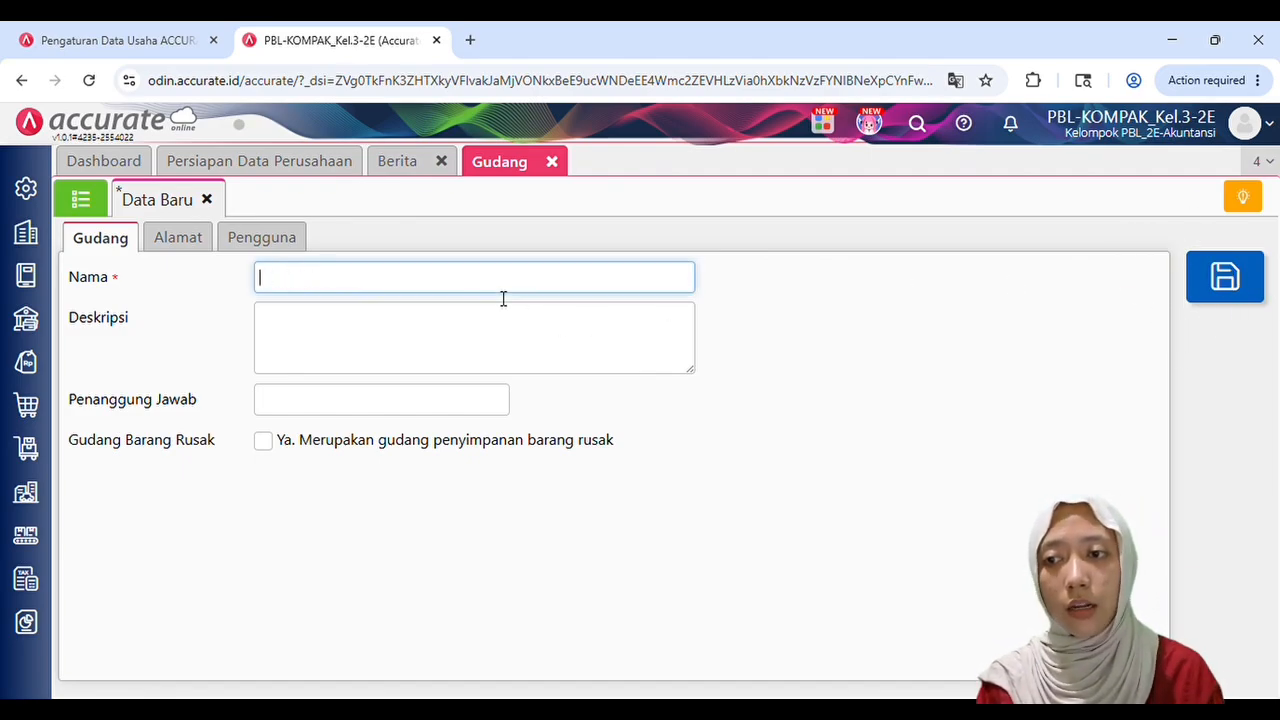
pyautogui.click(84, 204)
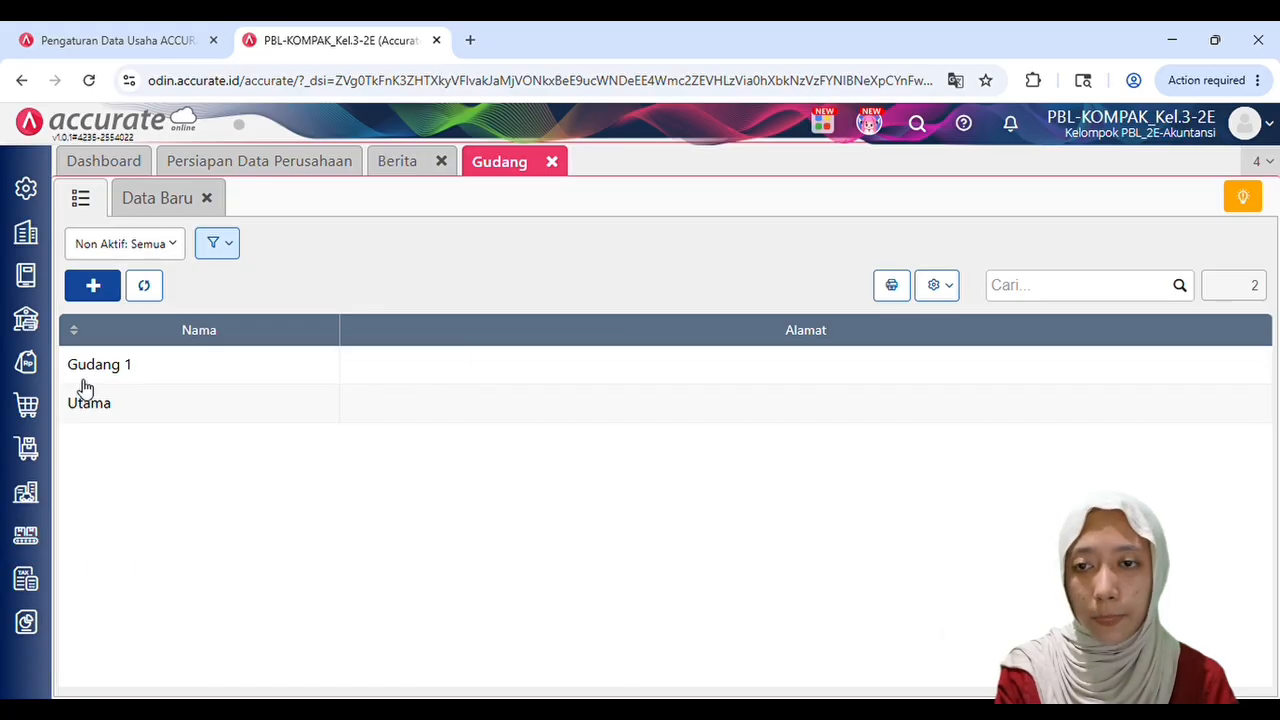
pyautogui.click(552, 161)
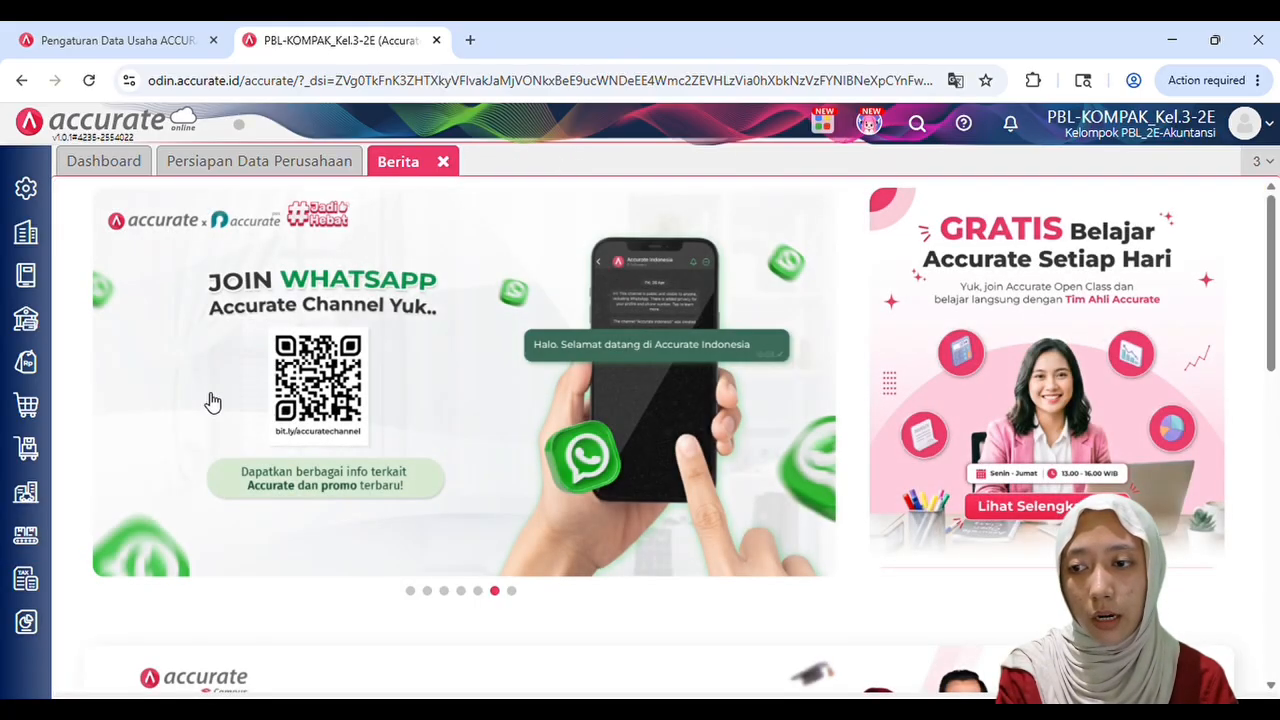
# Open Barang & Jasa from the Persediaan module and show the list of existing items and services
pyautogui.click(47, 452)
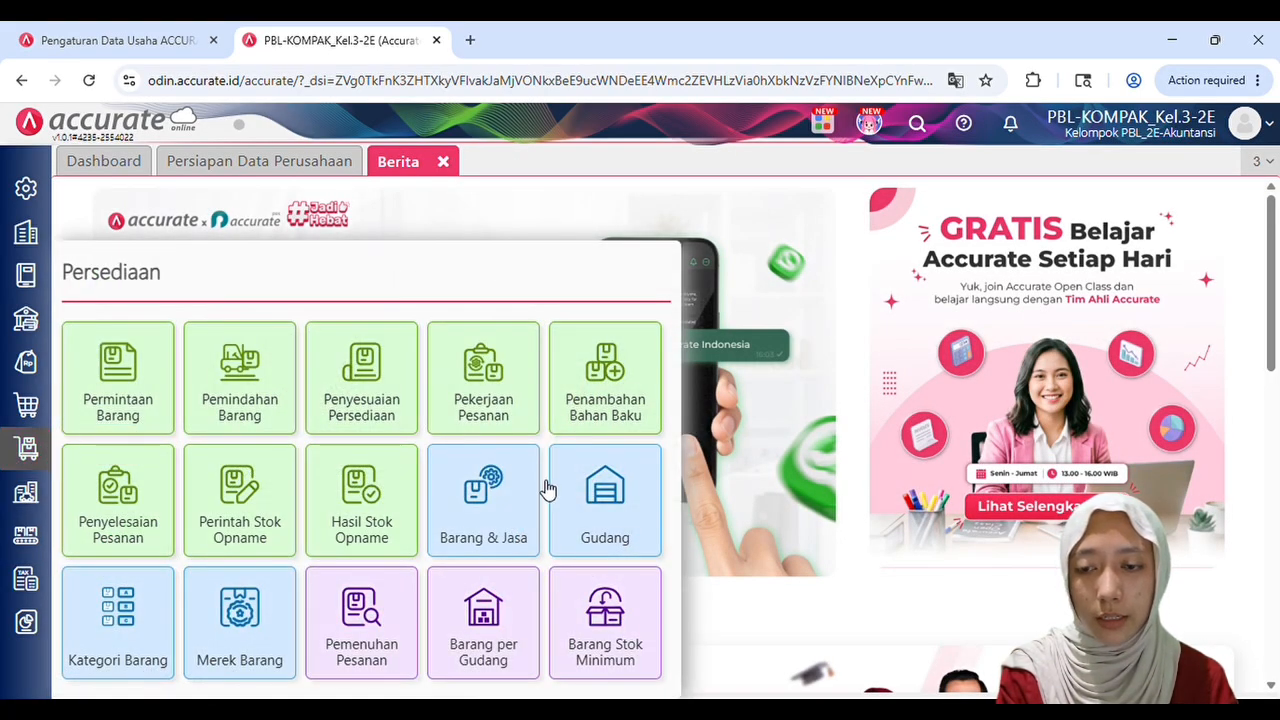
pyautogui.click(489, 490)
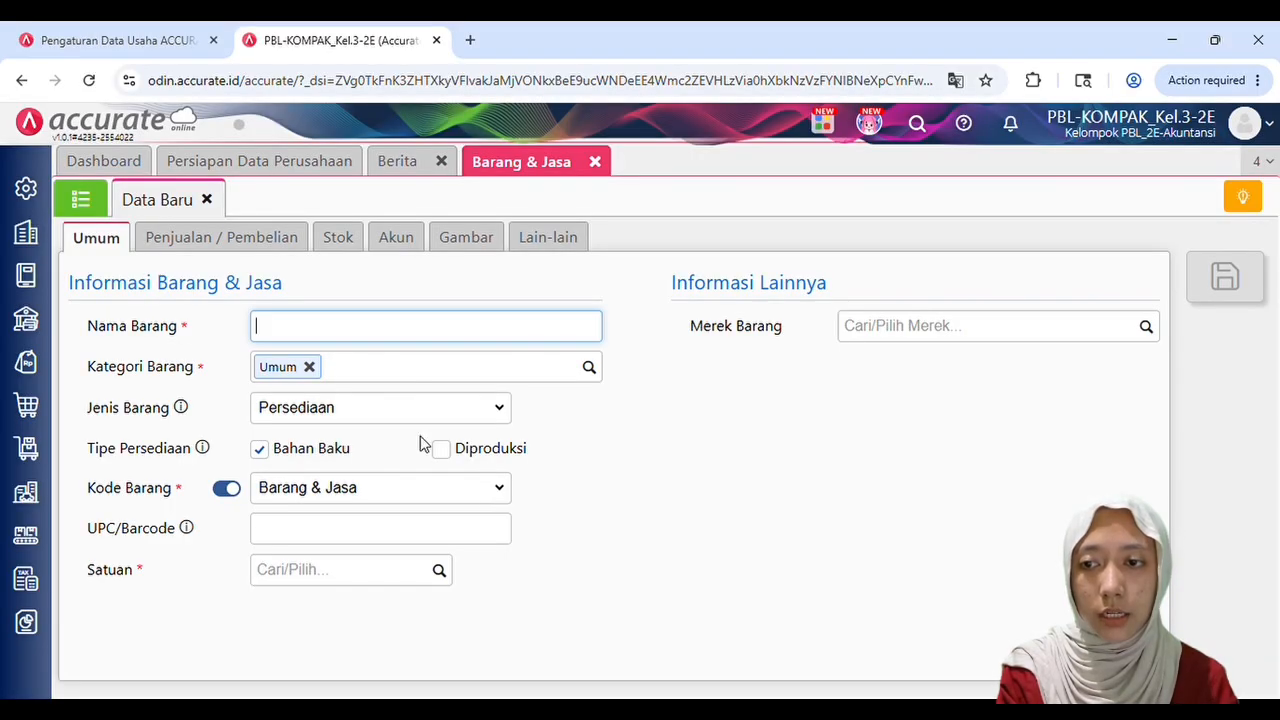
pyautogui.click(92, 208)
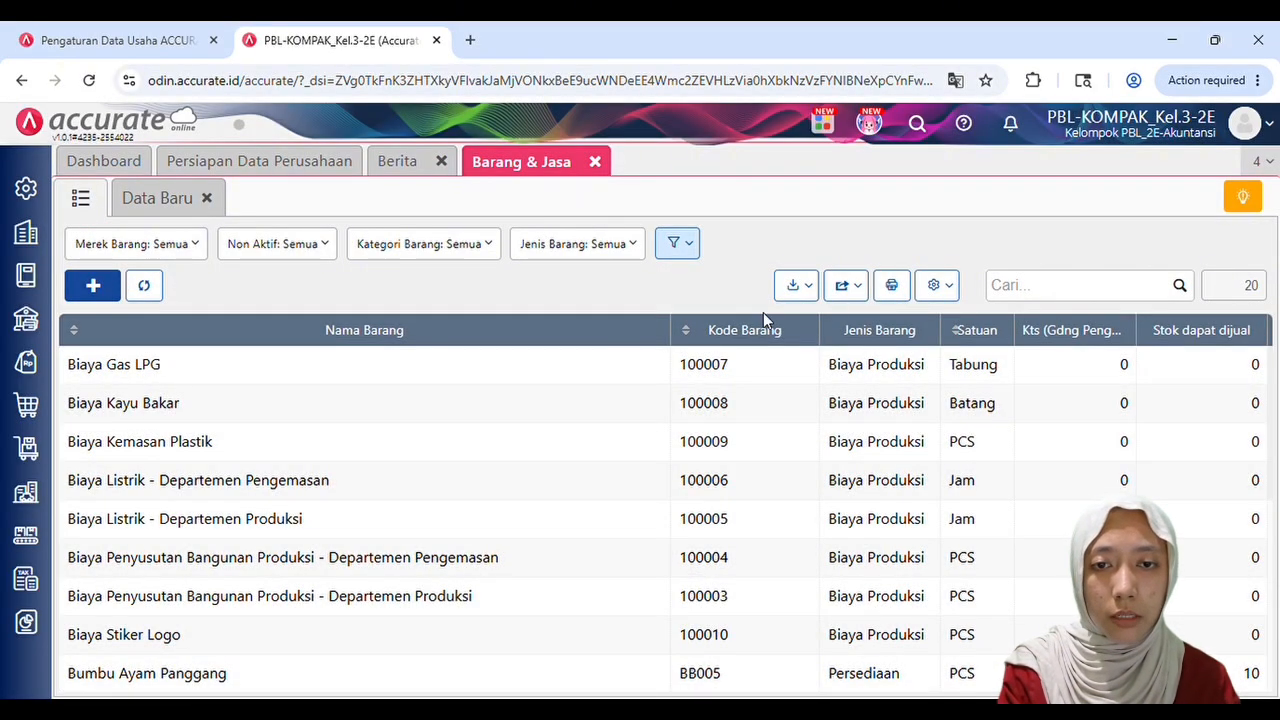
# Review the instructions for importing Barang & Jasa data from Excel, and close the import and Barang & Jasa pages
pyautogui.click(812, 287)
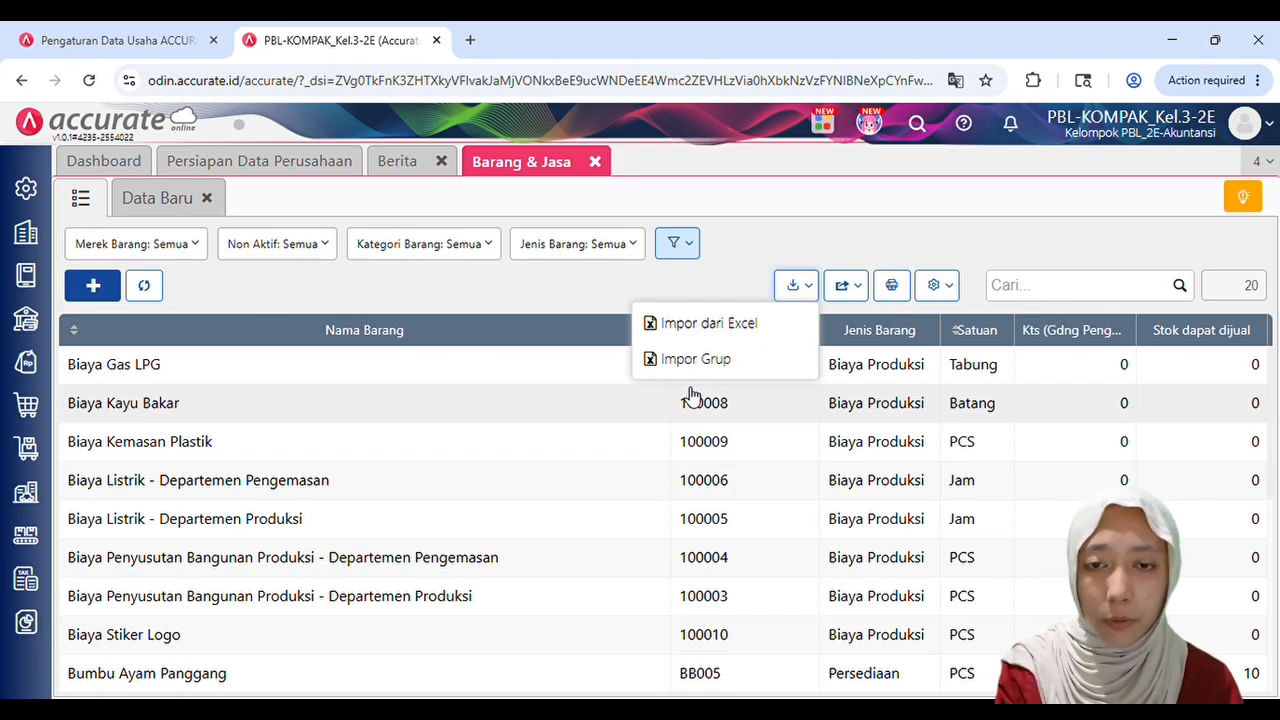
pyautogui.click(688, 320)
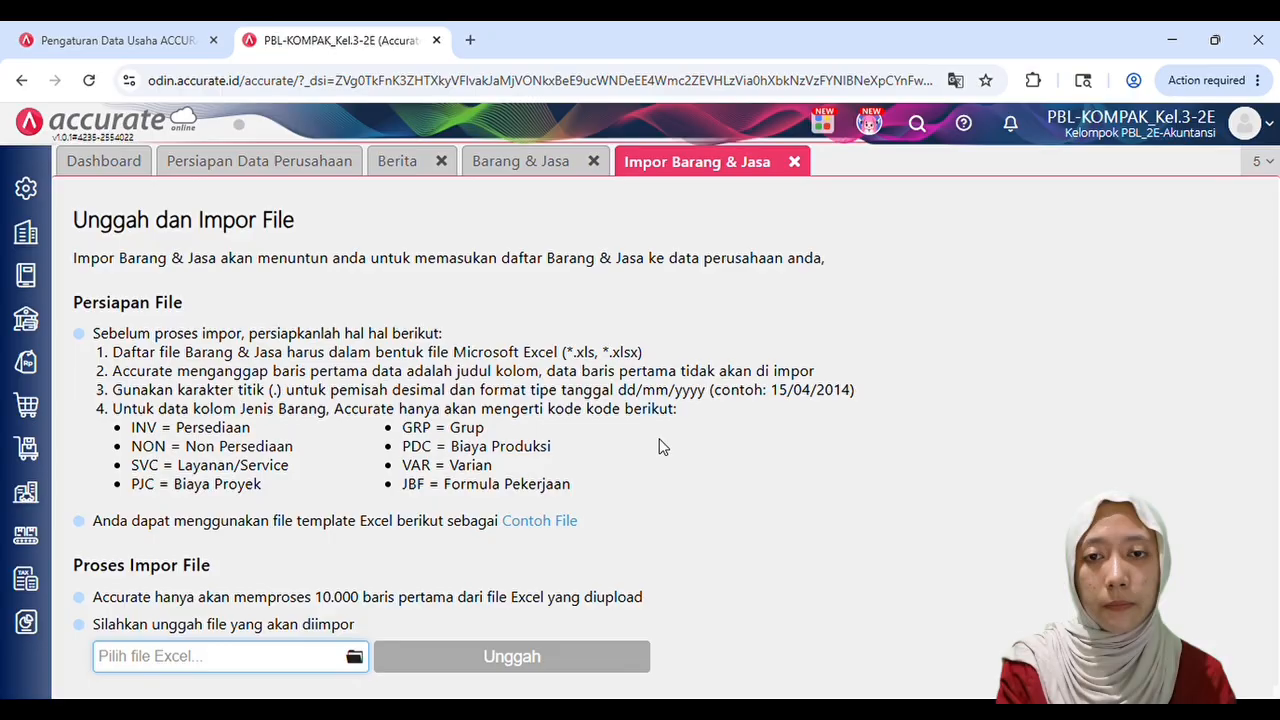
pyautogui.click(806, 163)
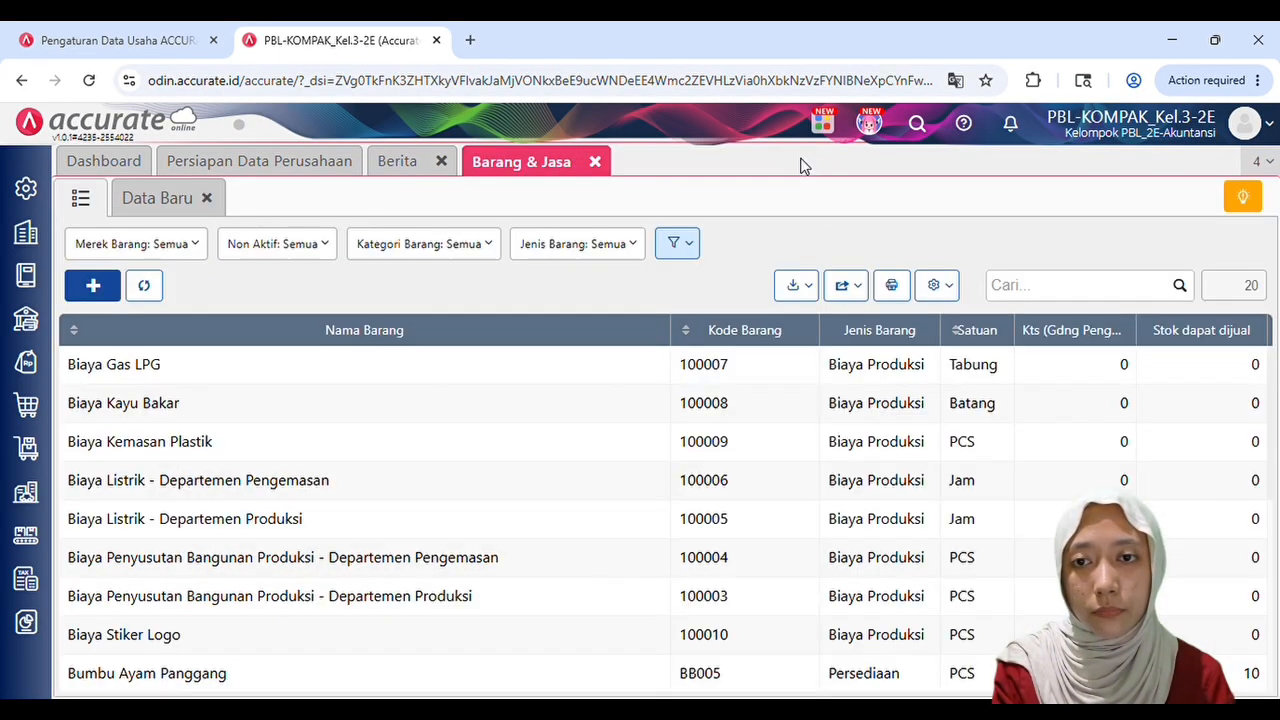
pyautogui.click(596, 162)
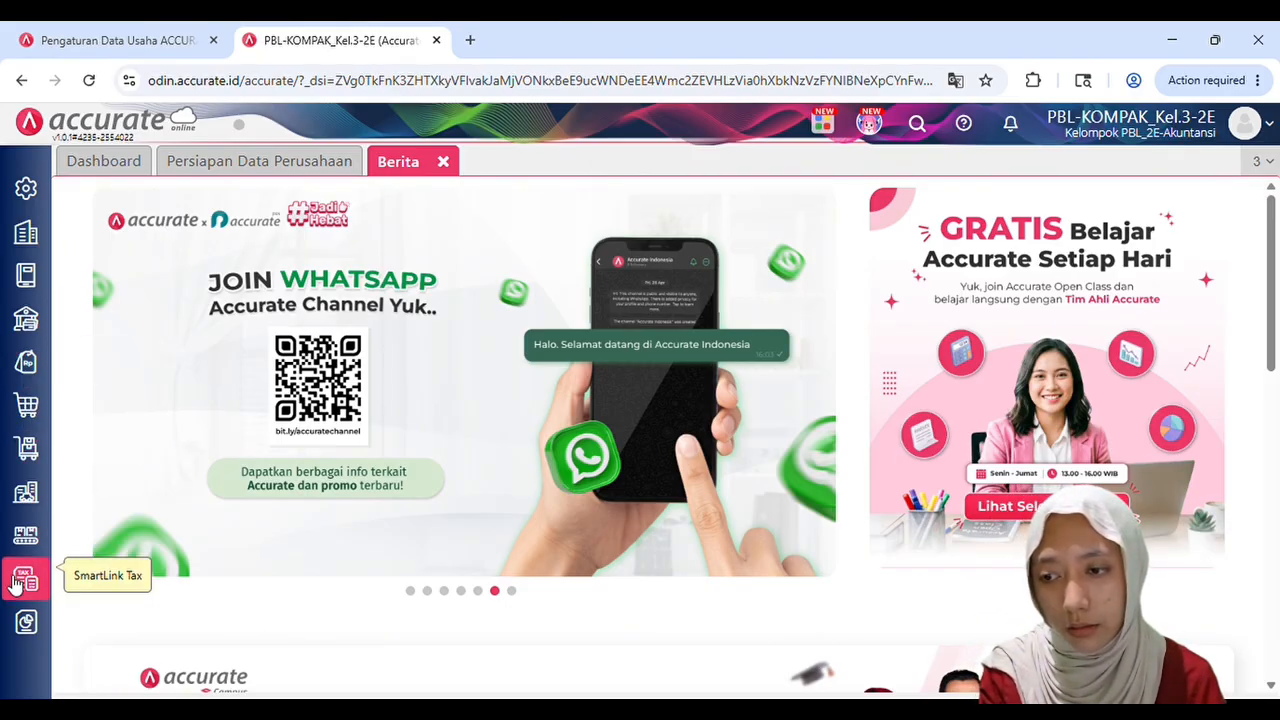
# Open Kategori Aset from the Aset Tetap module and show the list of existing asset categories
pyautogui.click(31, 502)
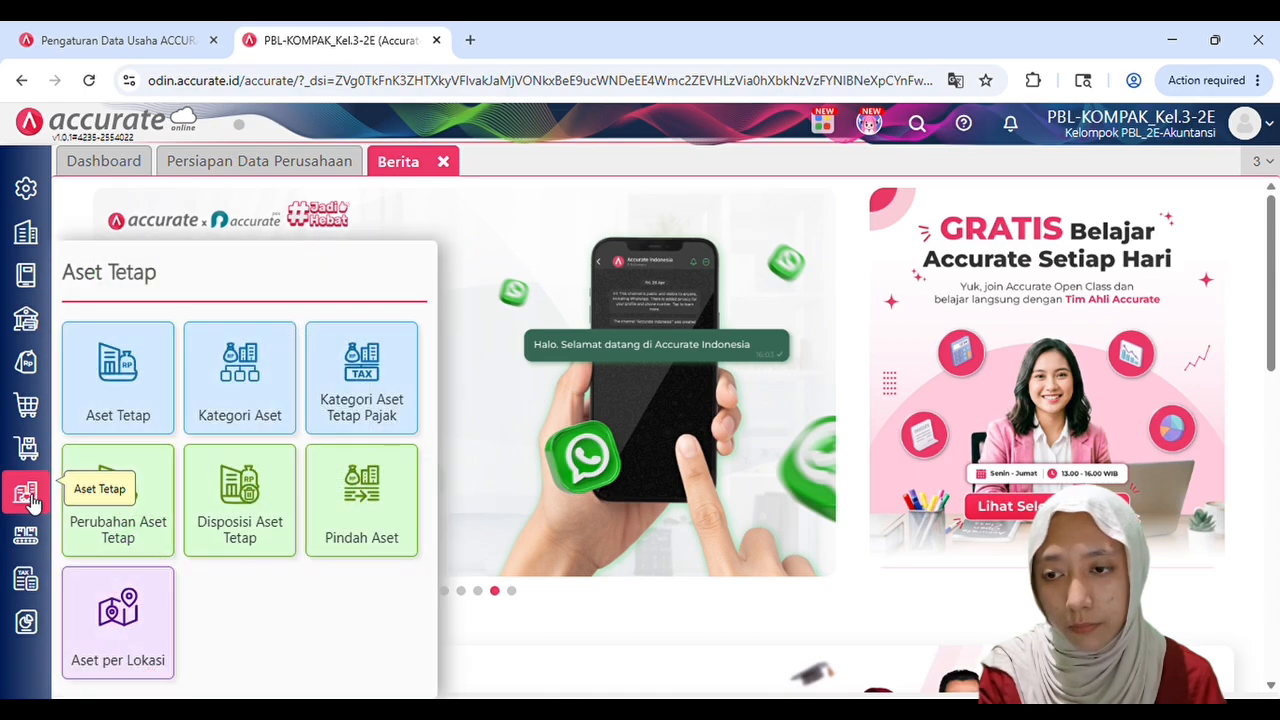
pyautogui.click(235, 385)
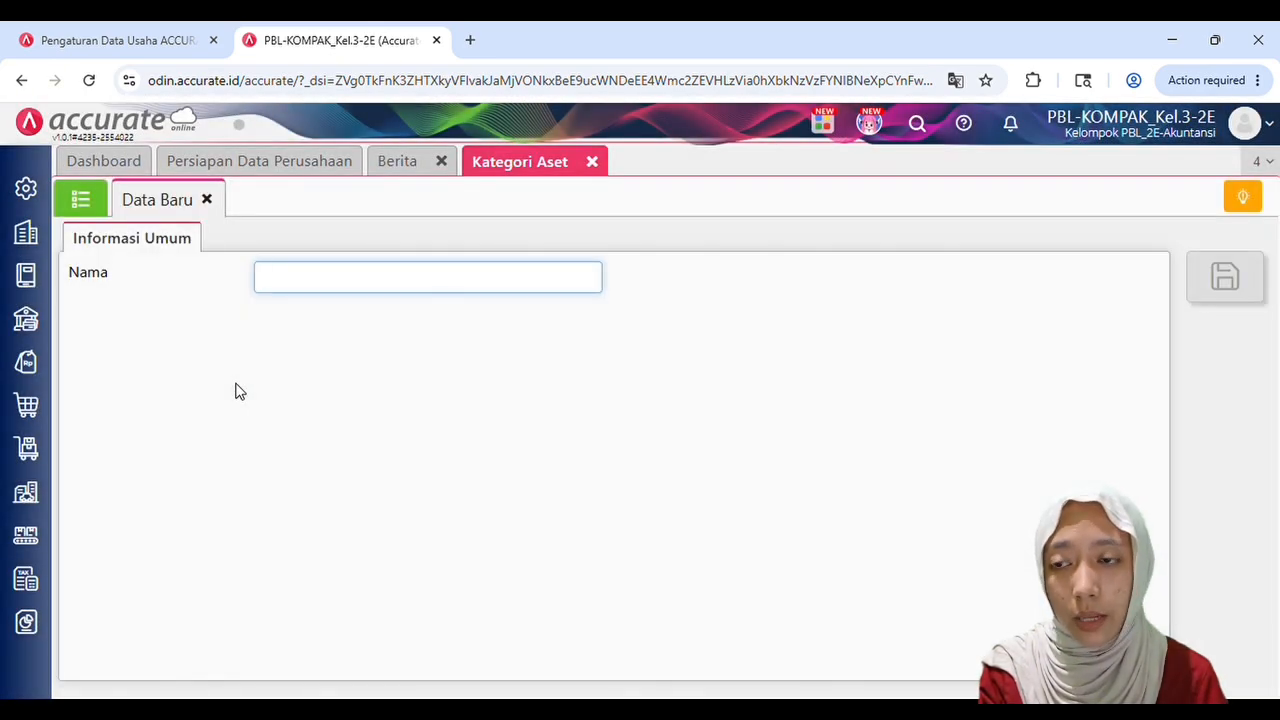
pyautogui.click(90, 202)
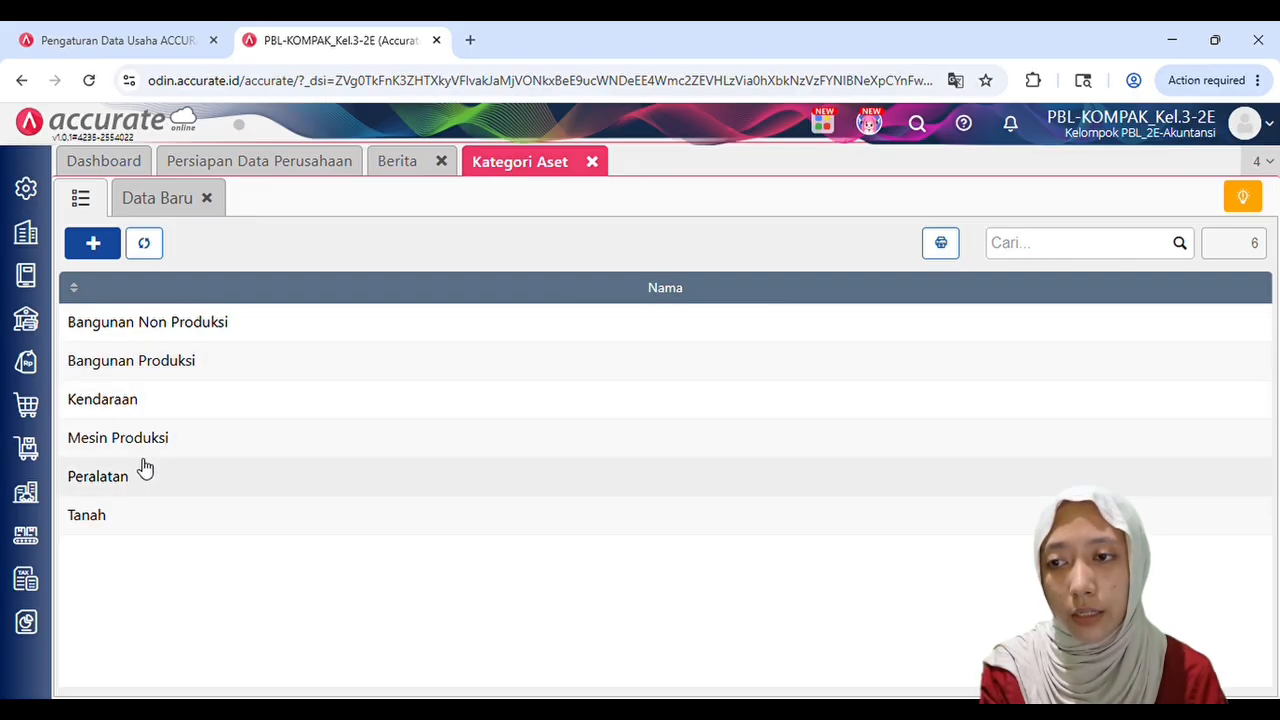
# Try tanah as the name on the new asset category form, clear it without saving, and close the Kategori Aset page
pyautogui.click(155, 205)
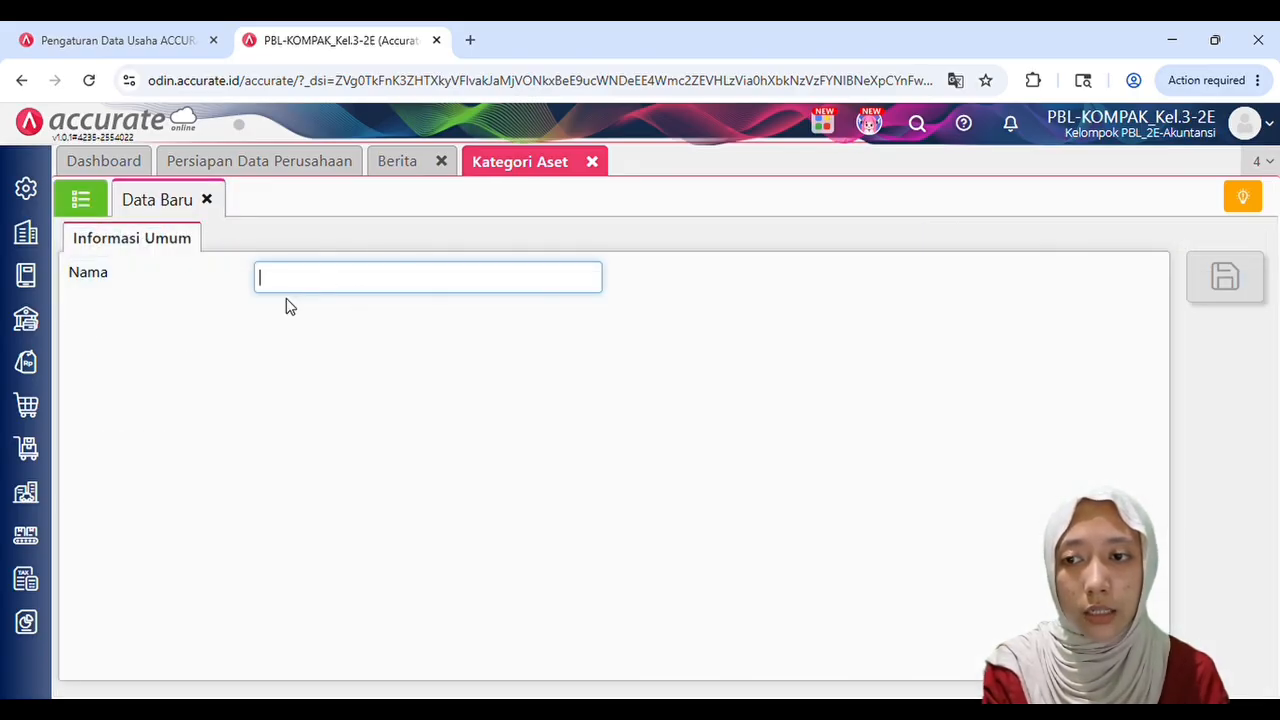
pyautogui.write('tanah')
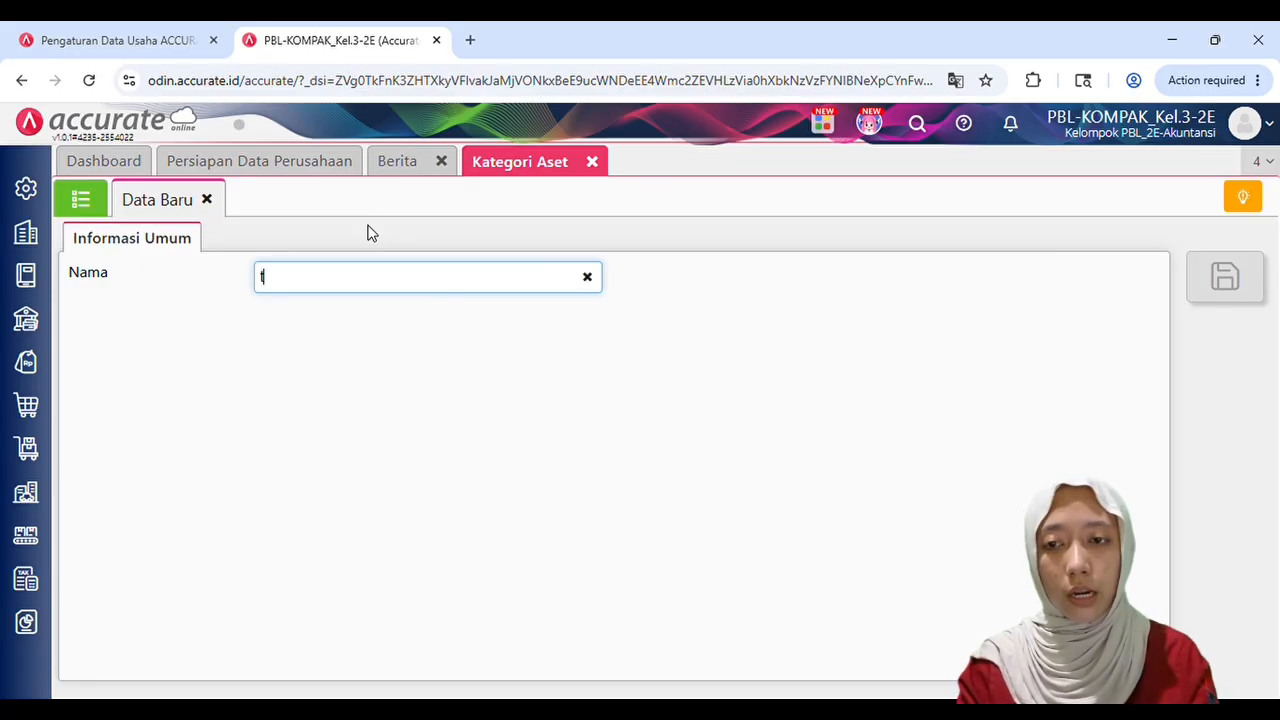
pyautogui.click(444, 312)
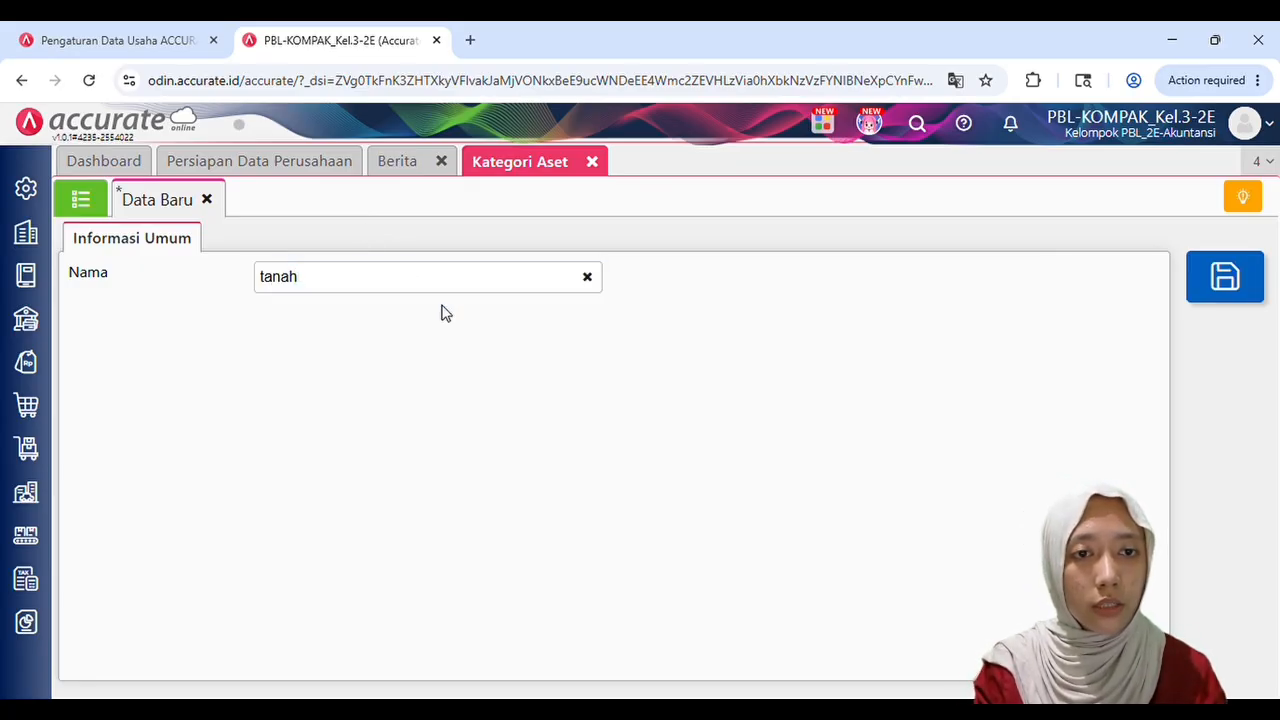
pyautogui.click(588, 279)
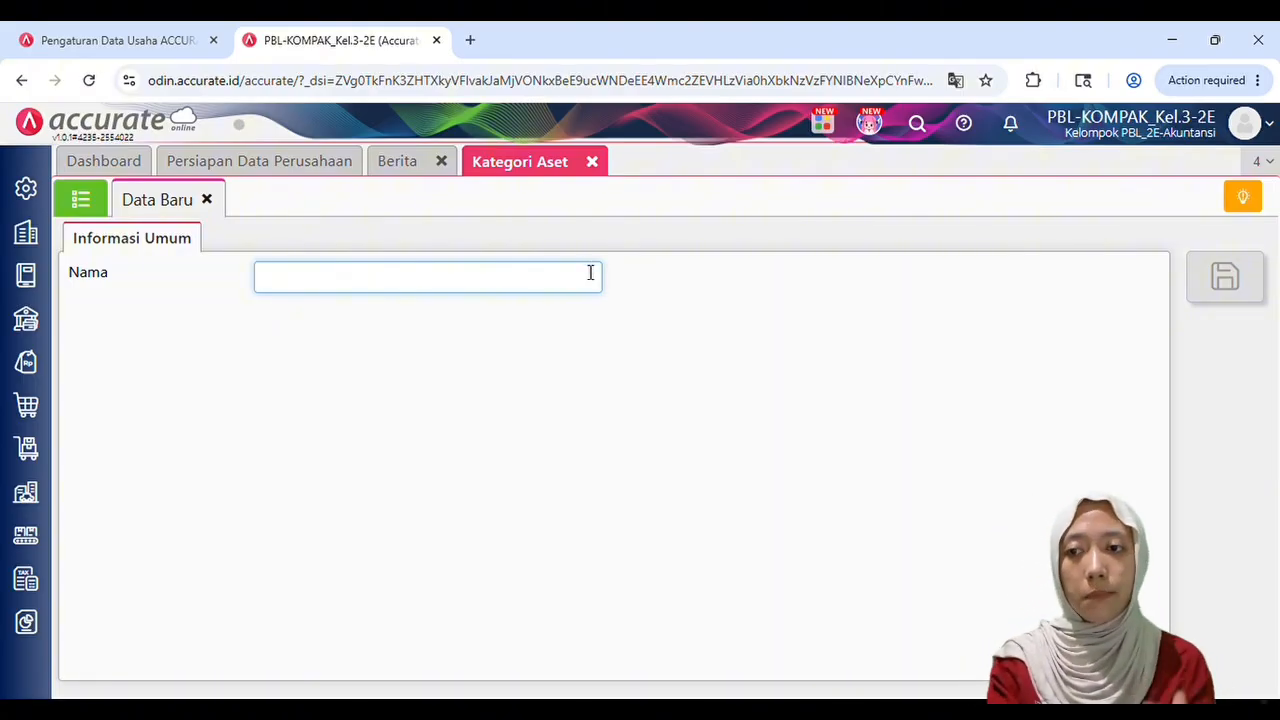
pyautogui.click(592, 161)
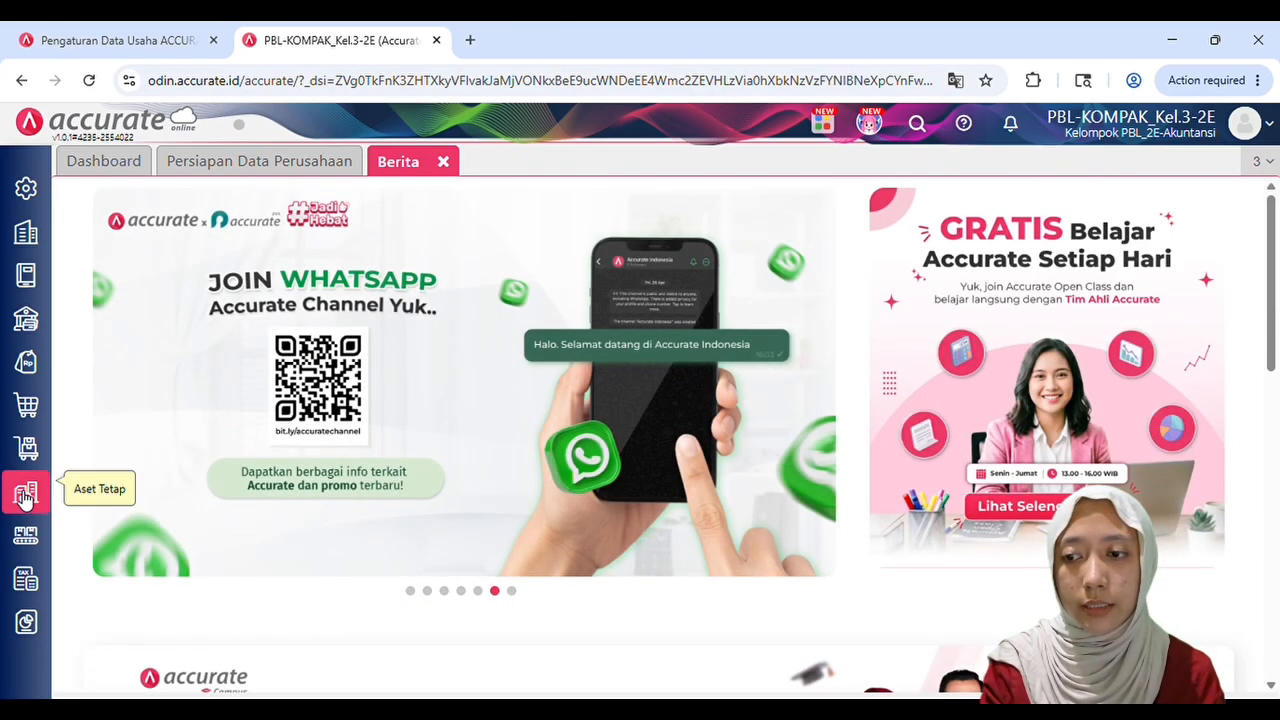
# Open the Aset Tetap page from the Aset Tetap module and show the list of existing fixed assets
pyautogui.click(25, 495)
pyautogui.click(96, 373)
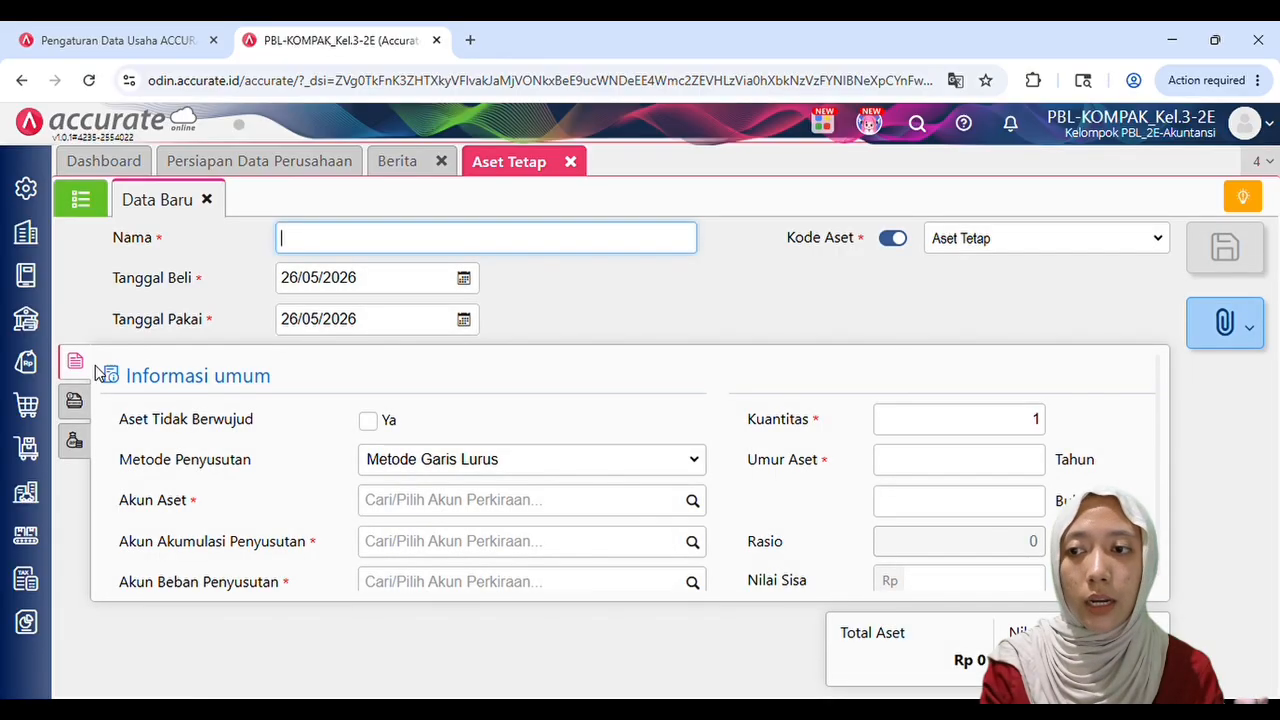
pyautogui.click(80, 198)
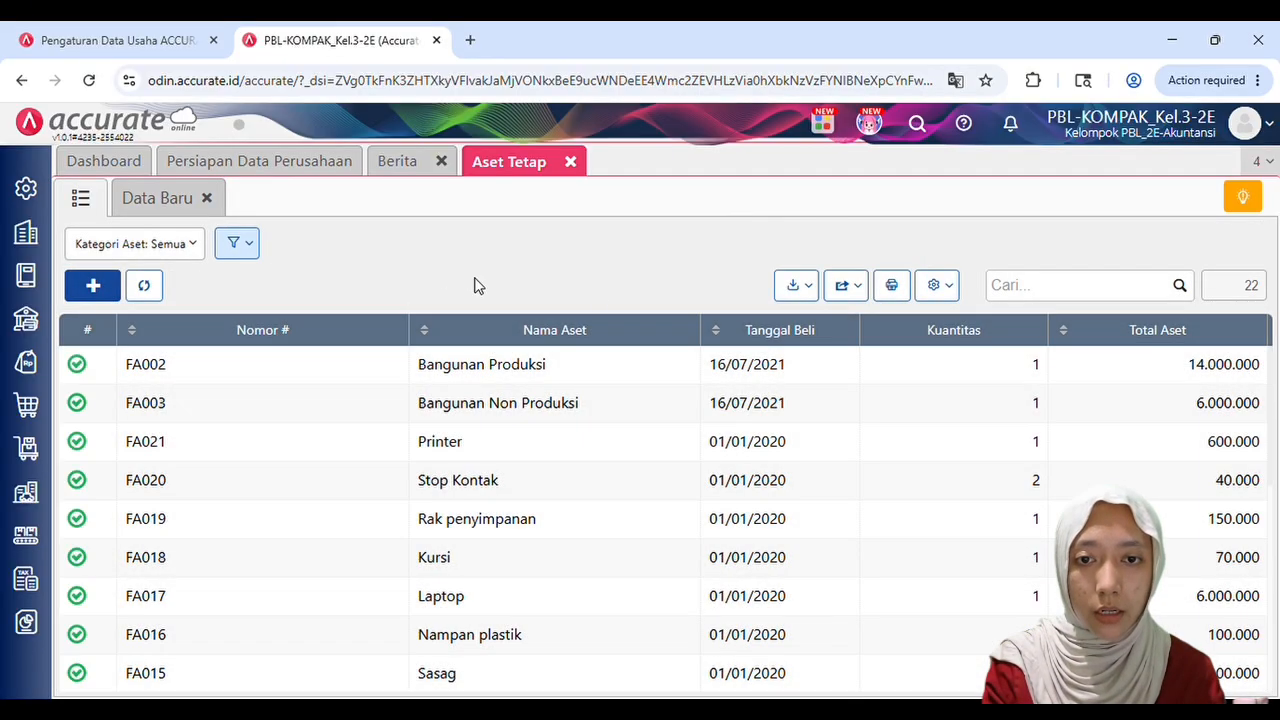
# Open the Excel import page for Aset Tetap, review its file preparation instructions, and bring up the Excel file selection
pyautogui.click(795, 292)
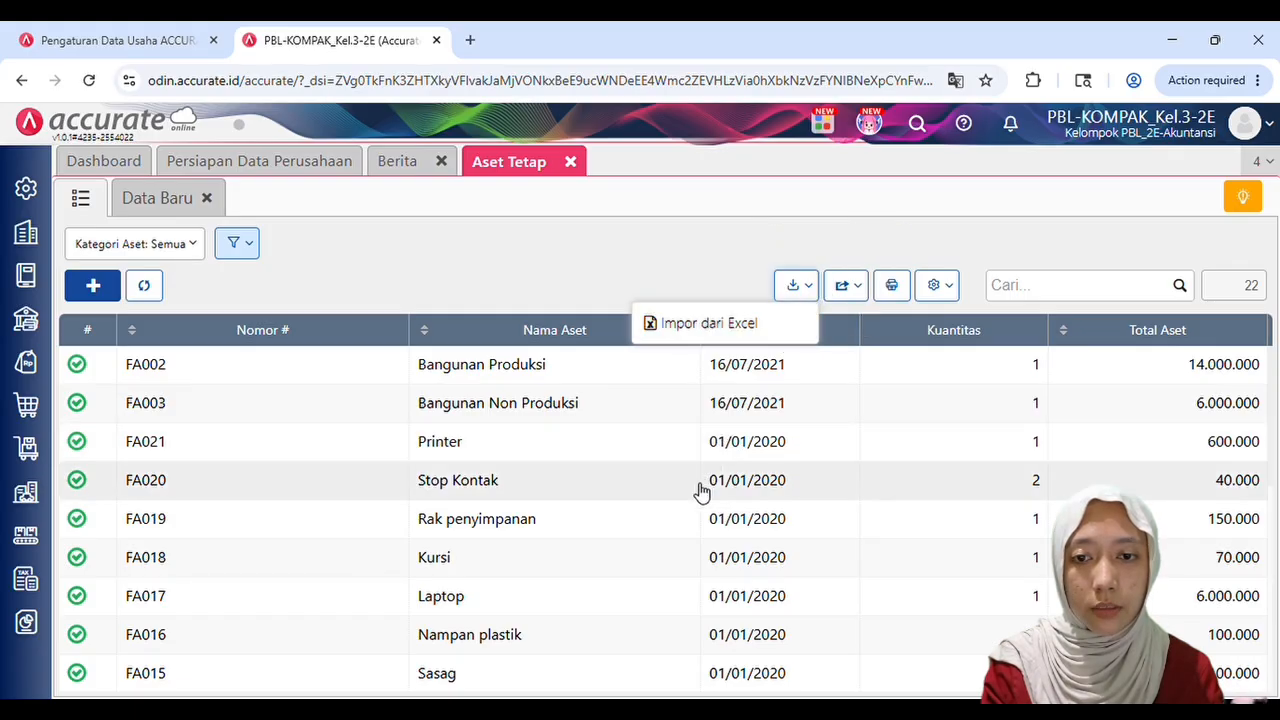
pyautogui.click(703, 322)
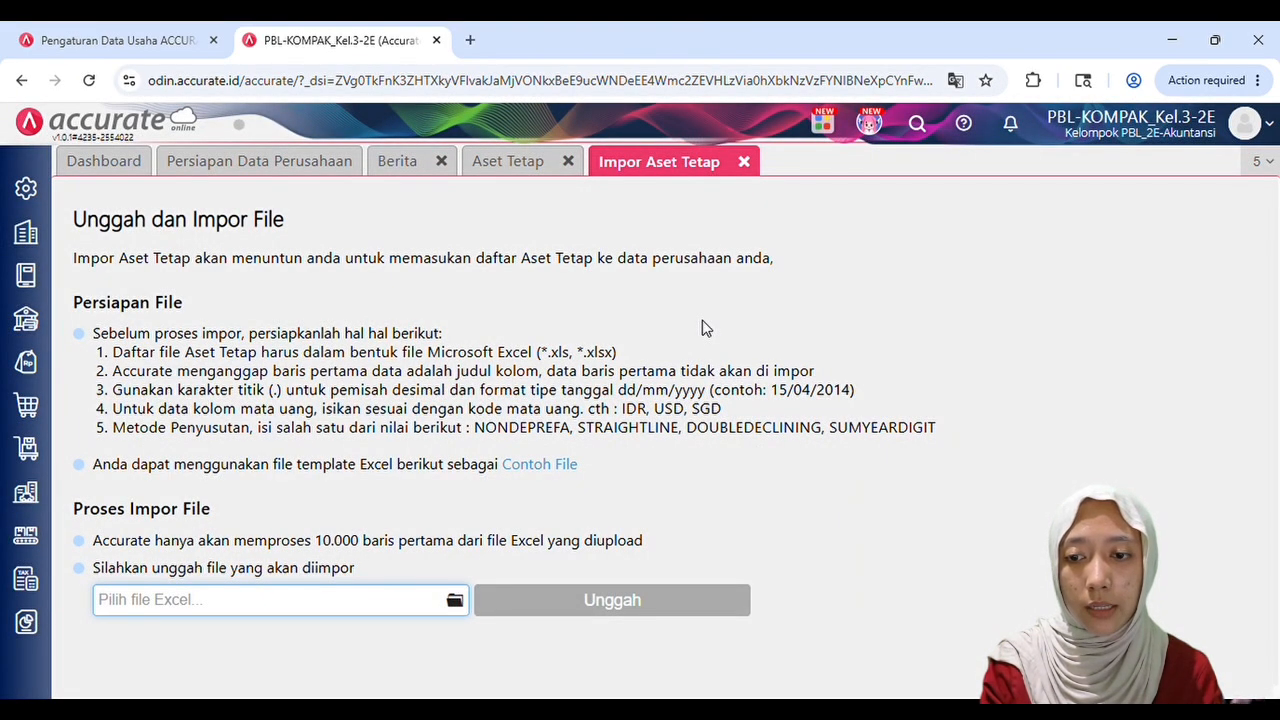
pyautogui.click(458, 601)
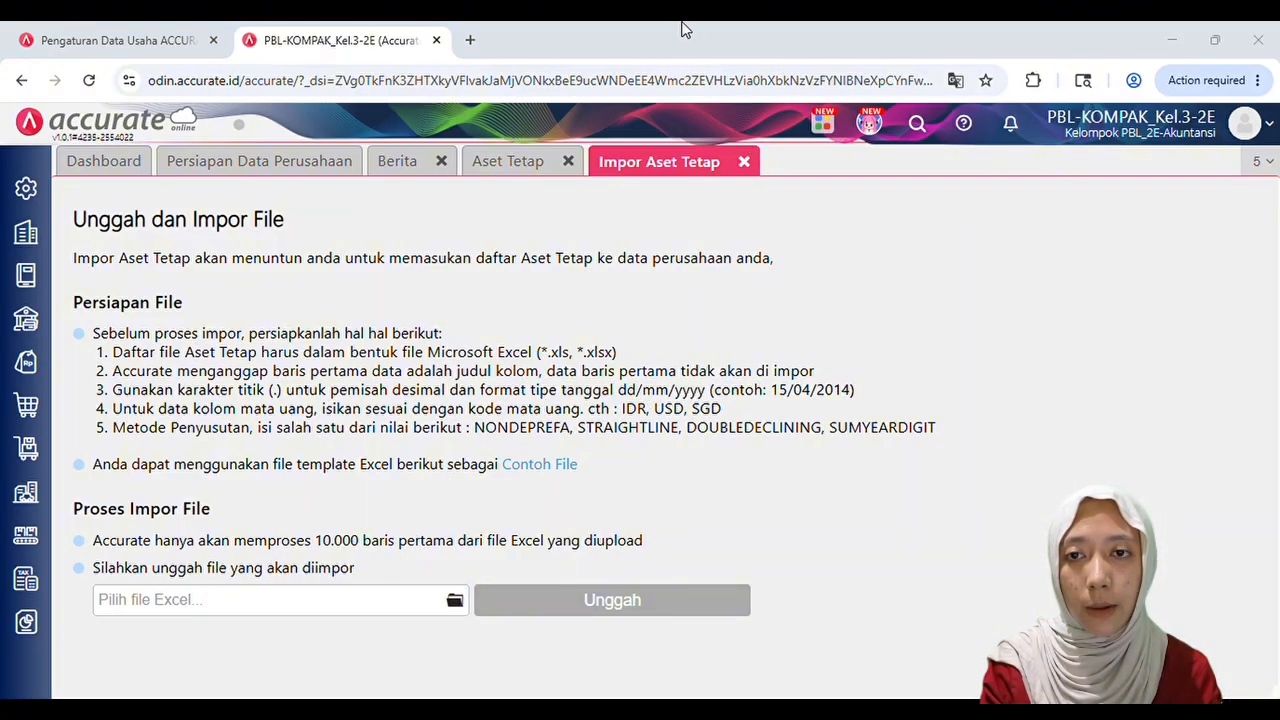
pyautogui.click(621, 31)
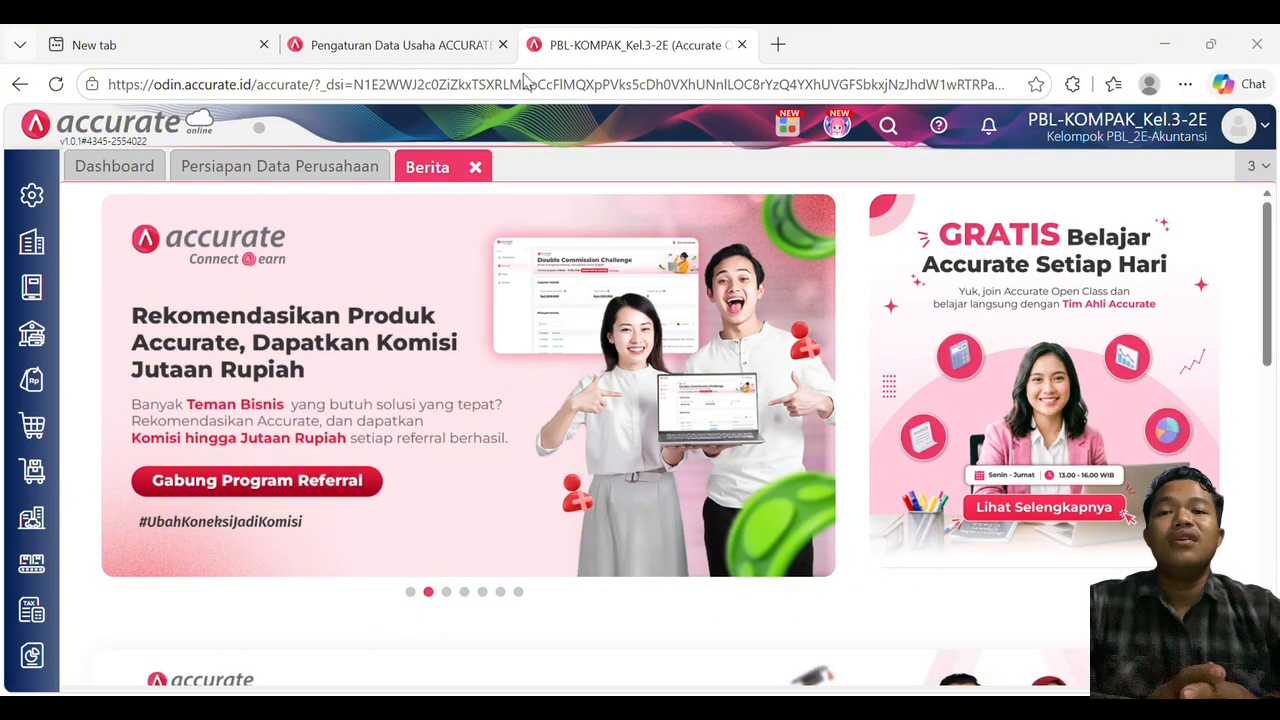
# Open a new Faktur Pembelian from the Pembelian module and search Pemasok for d to select the matching supplier
pyautogui.click(36, 426)
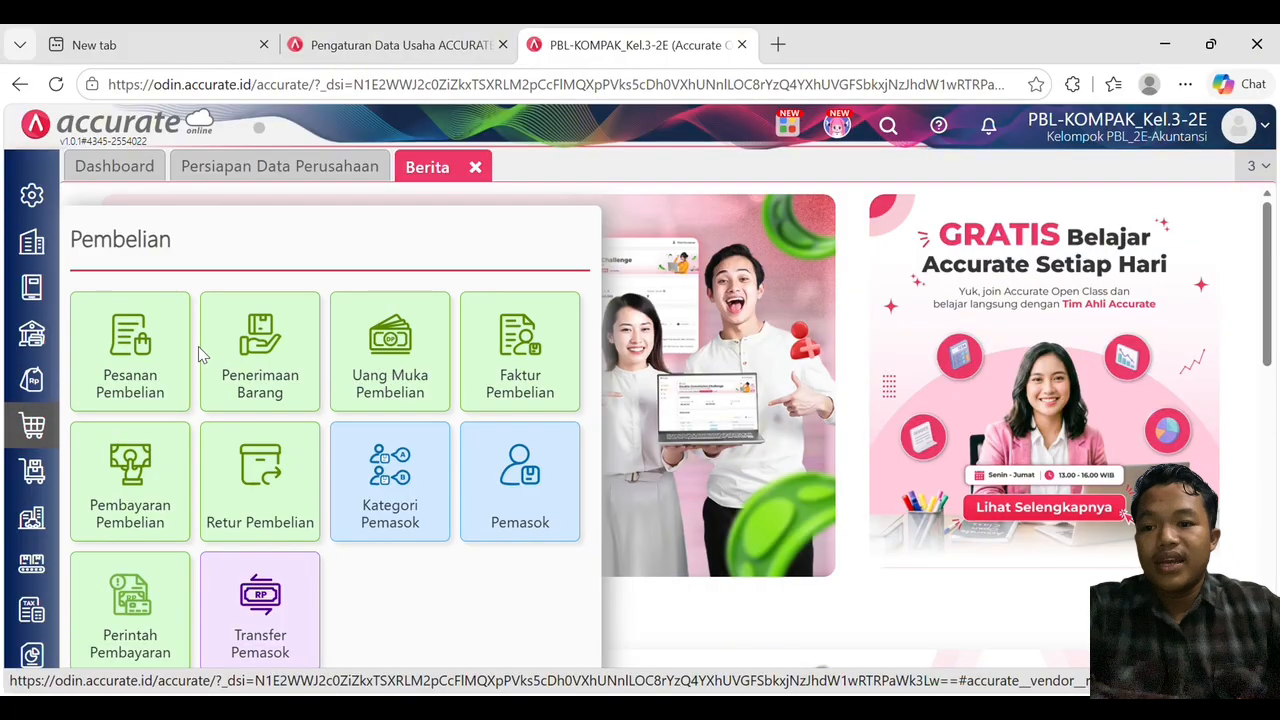
pyautogui.click(531, 356)
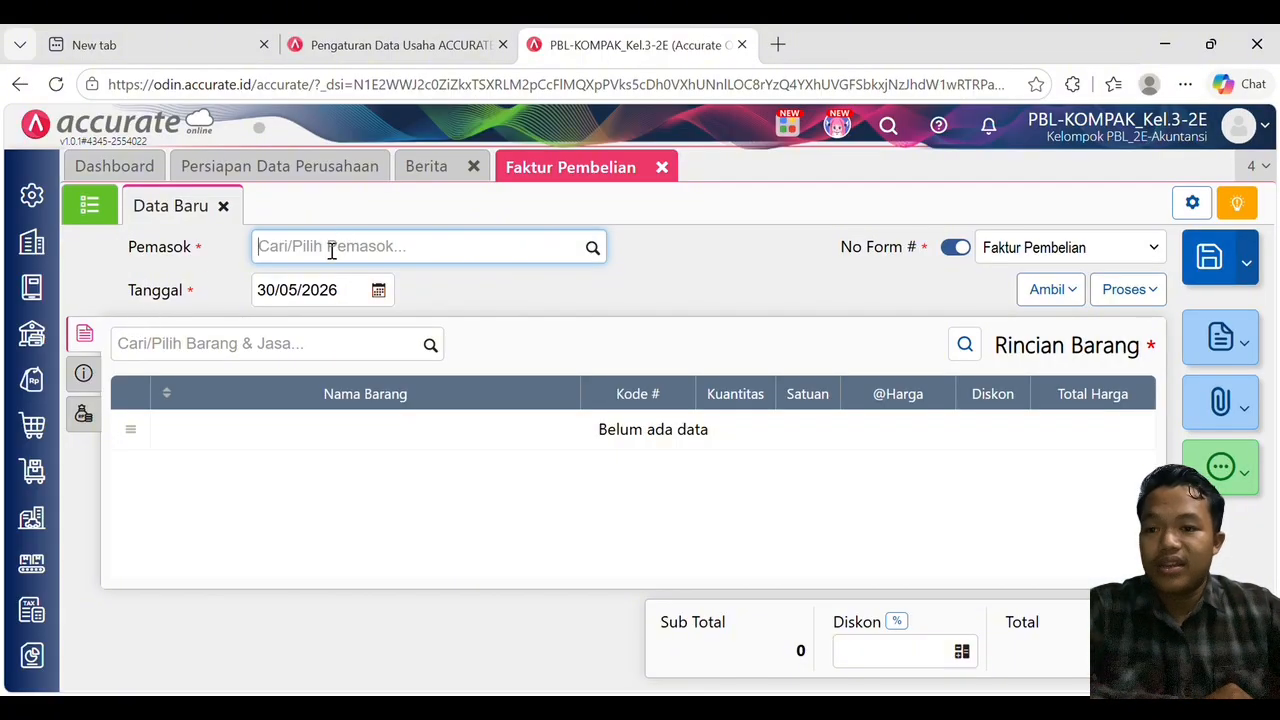
pyautogui.click(598, 252)
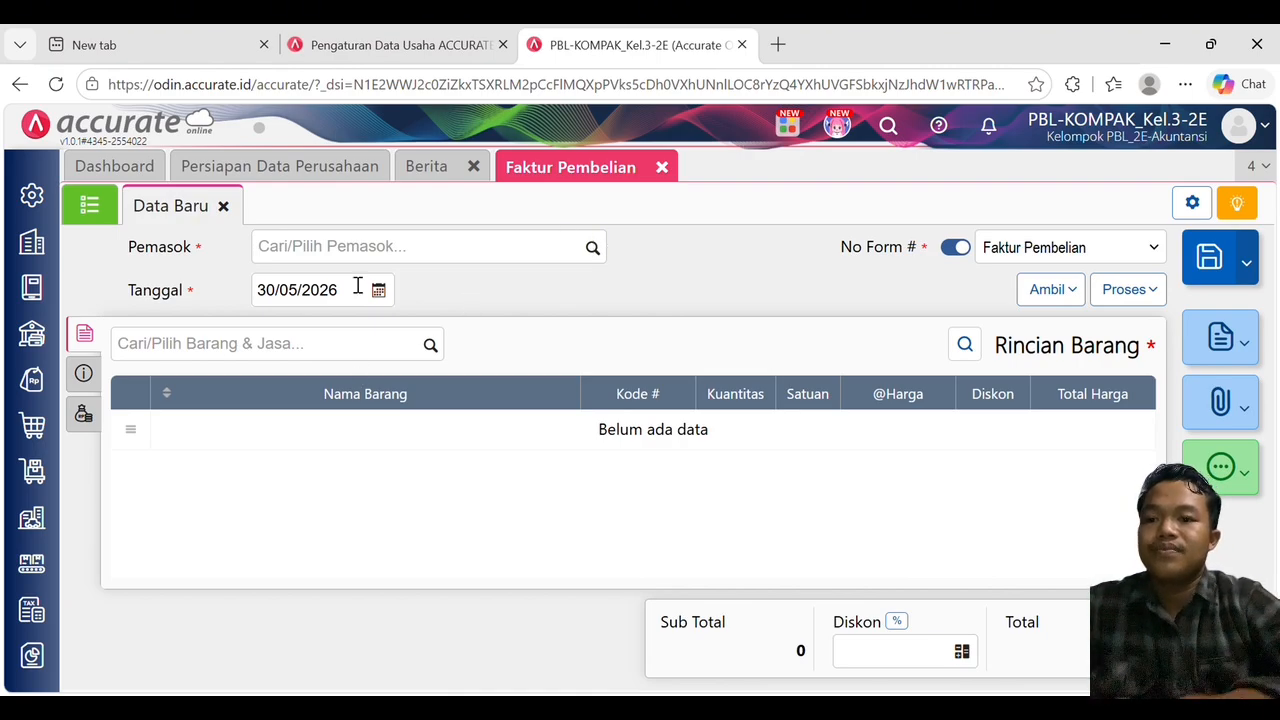
pyautogui.click(378, 246)
pyautogui.write('d')
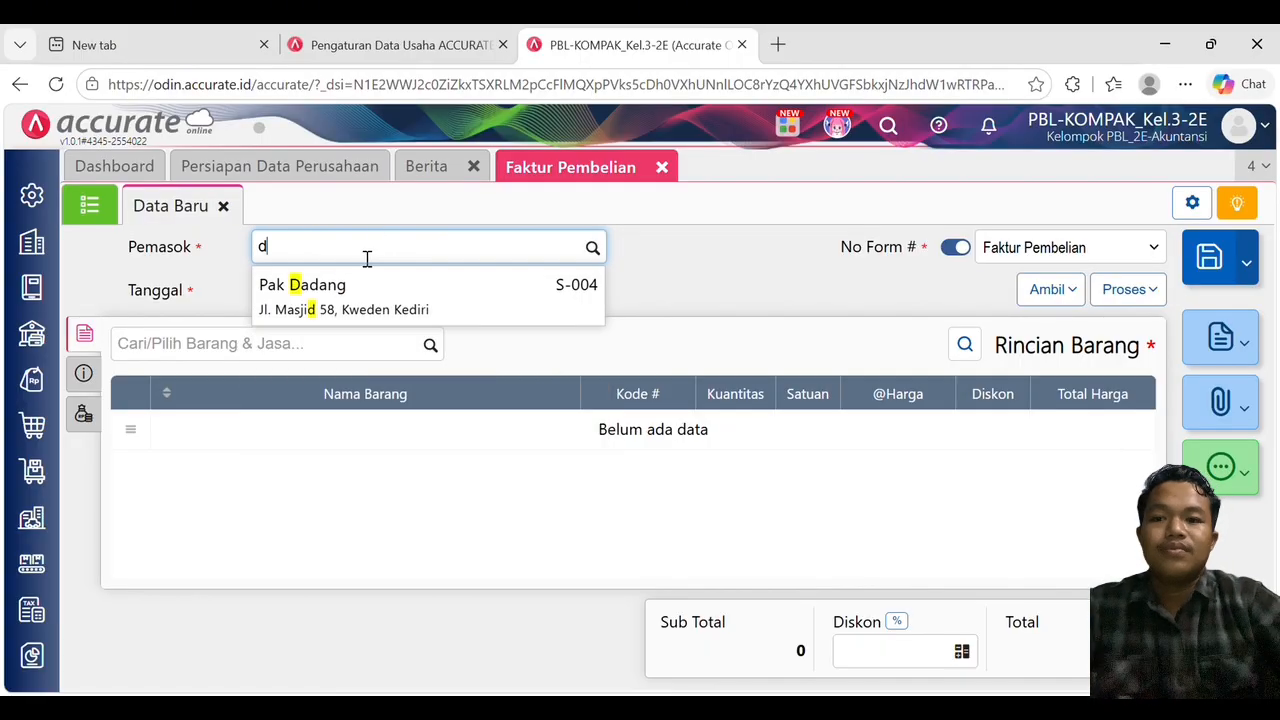
pyautogui.click(300, 290)
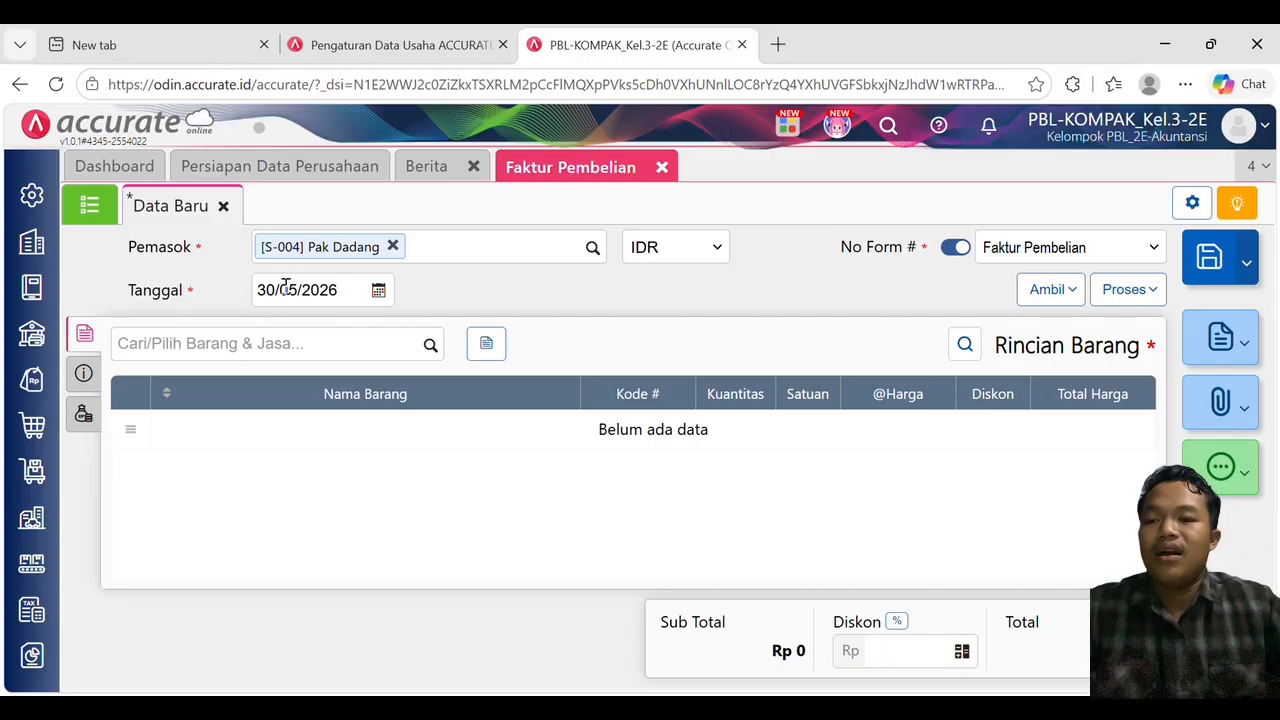
# Try searching Barang & Jasa for ka and si on the purchase invoice, and clear the search without adding an item
pyautogui.click(330, 343)
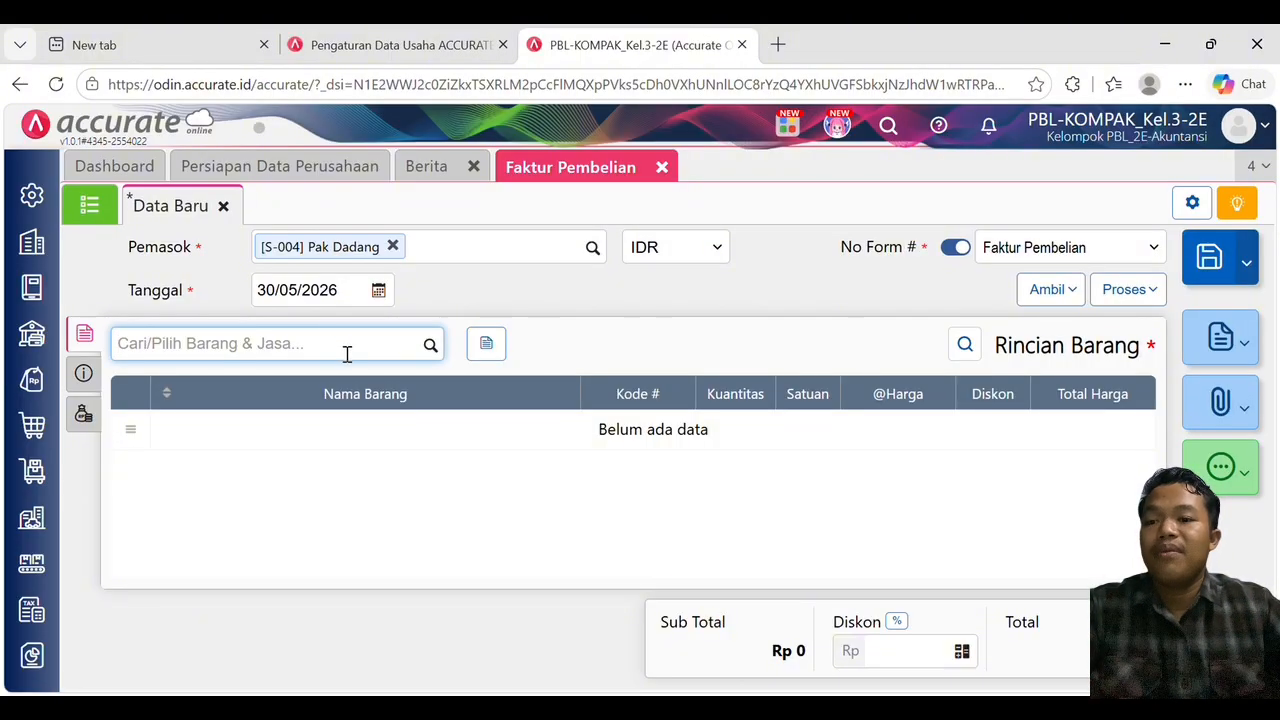
pyautogui.write('ka')
pyautogui.press('BackSpace')
pyautogui.press('BackSpace')
pyautogui.write('si')
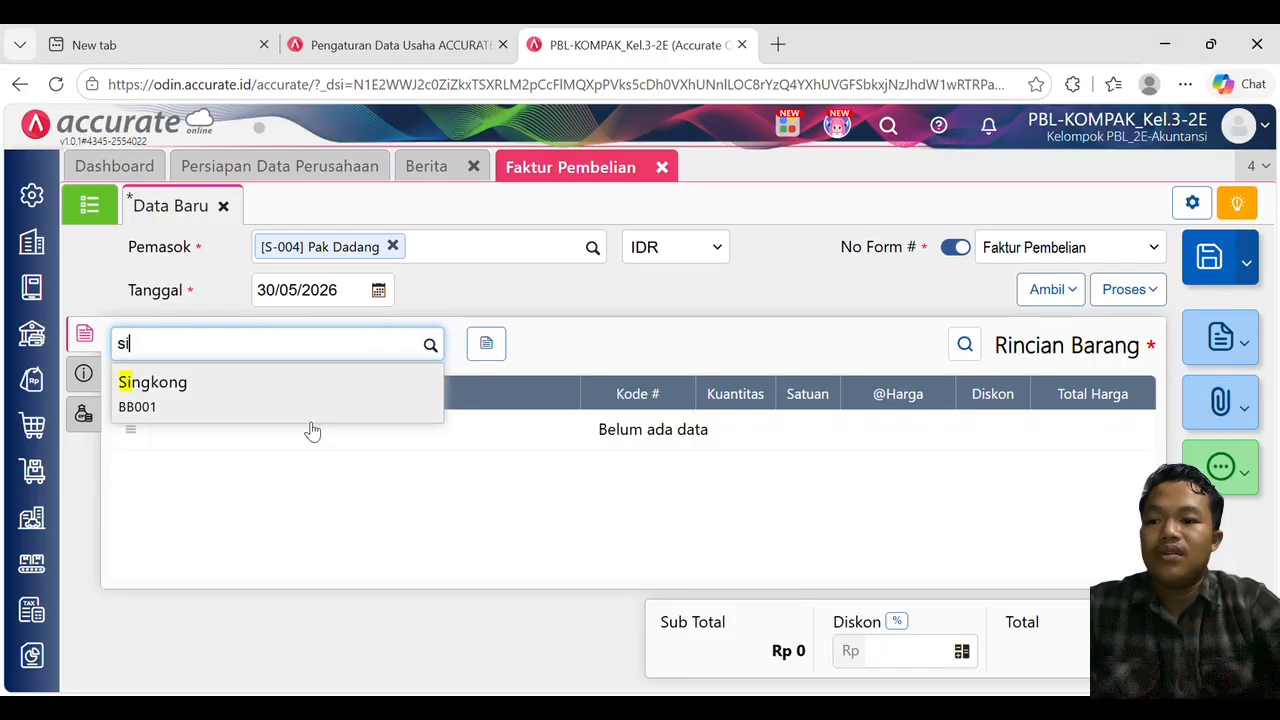
pyautogui.press('BackSpace')
pyautogui.press('BackSpace')
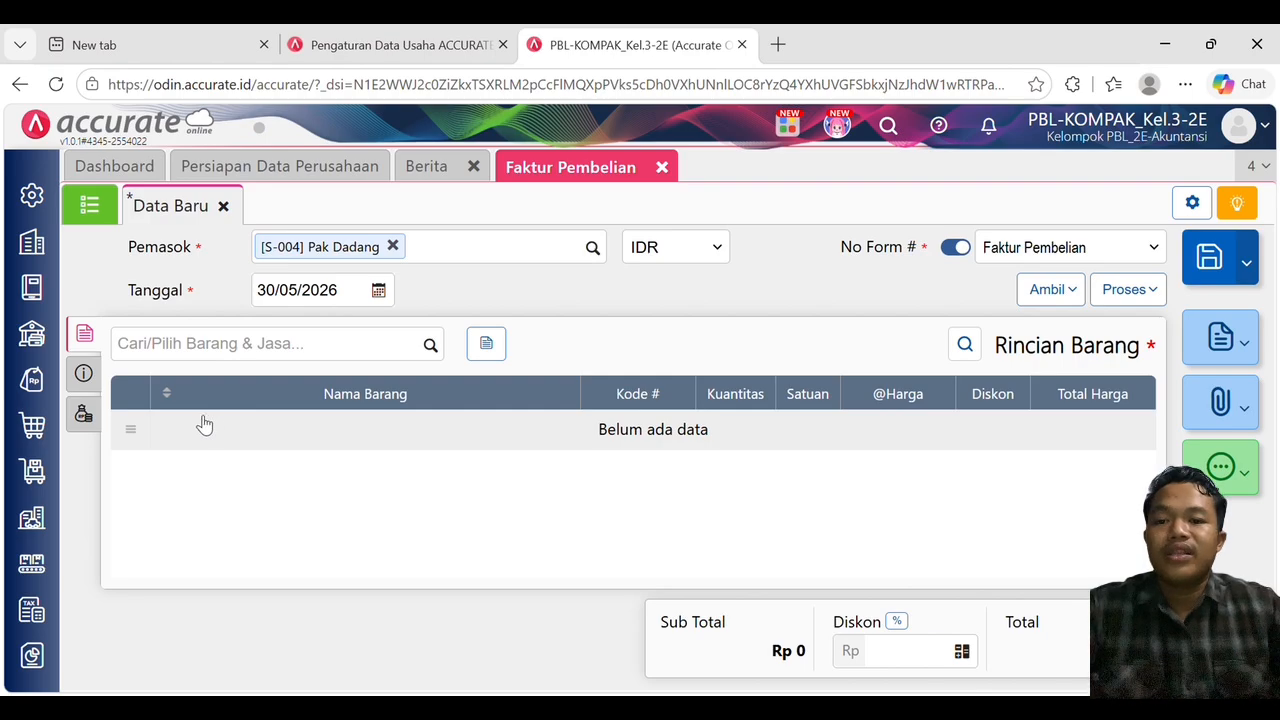
# Review the new purchase invoice's Info lainnya section, return to Rincian Barang, and show the Proses options
pyautogui.click(86, 374)
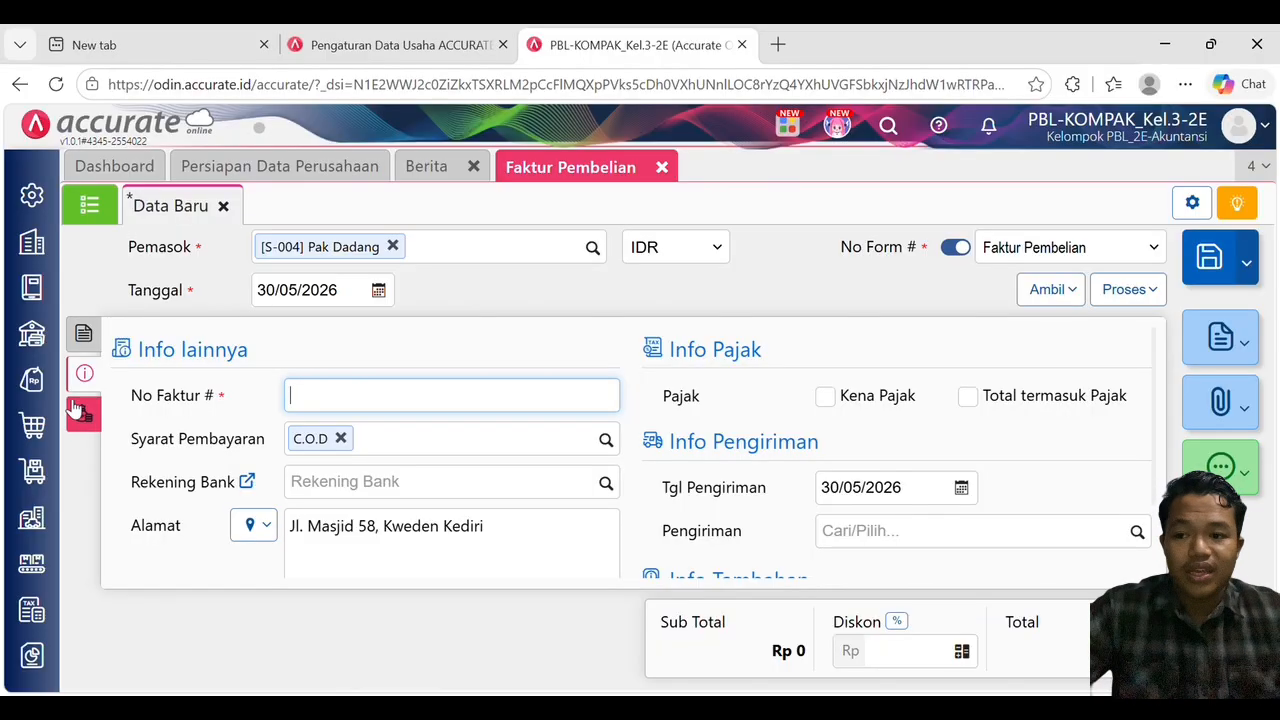
pyautogui.click(83, 336)
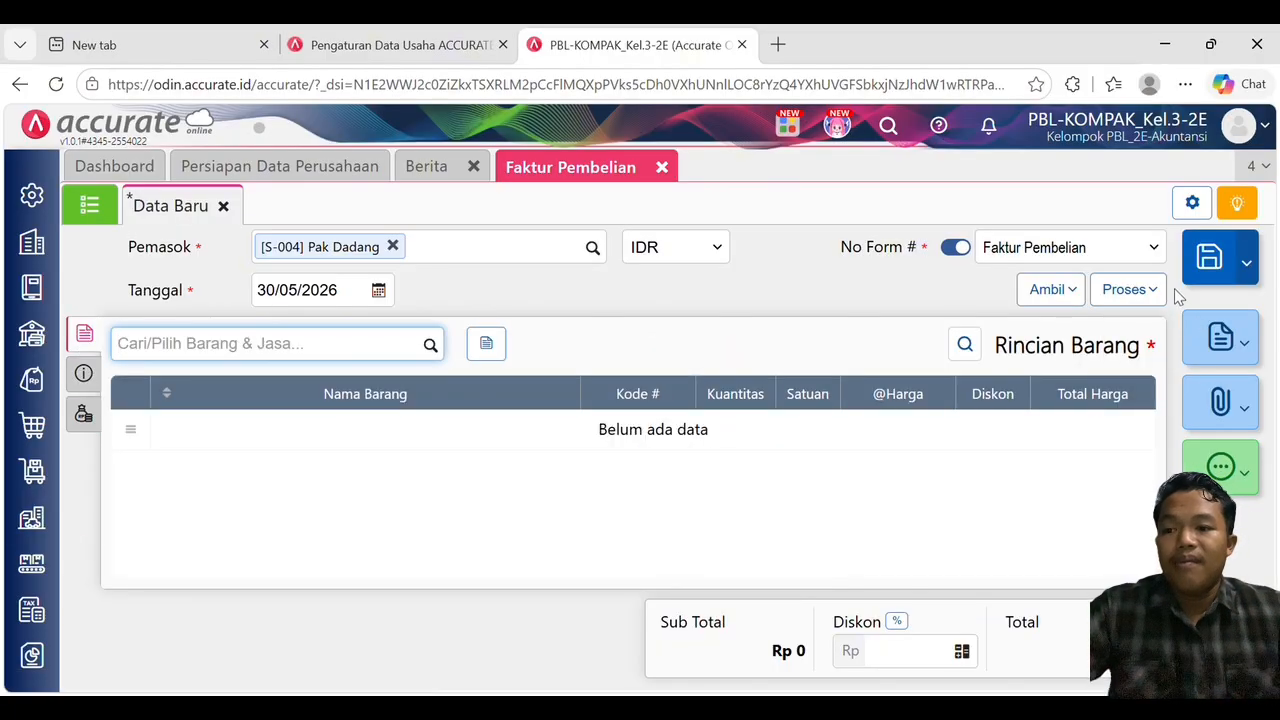
pyautogui.click(1129, 292)
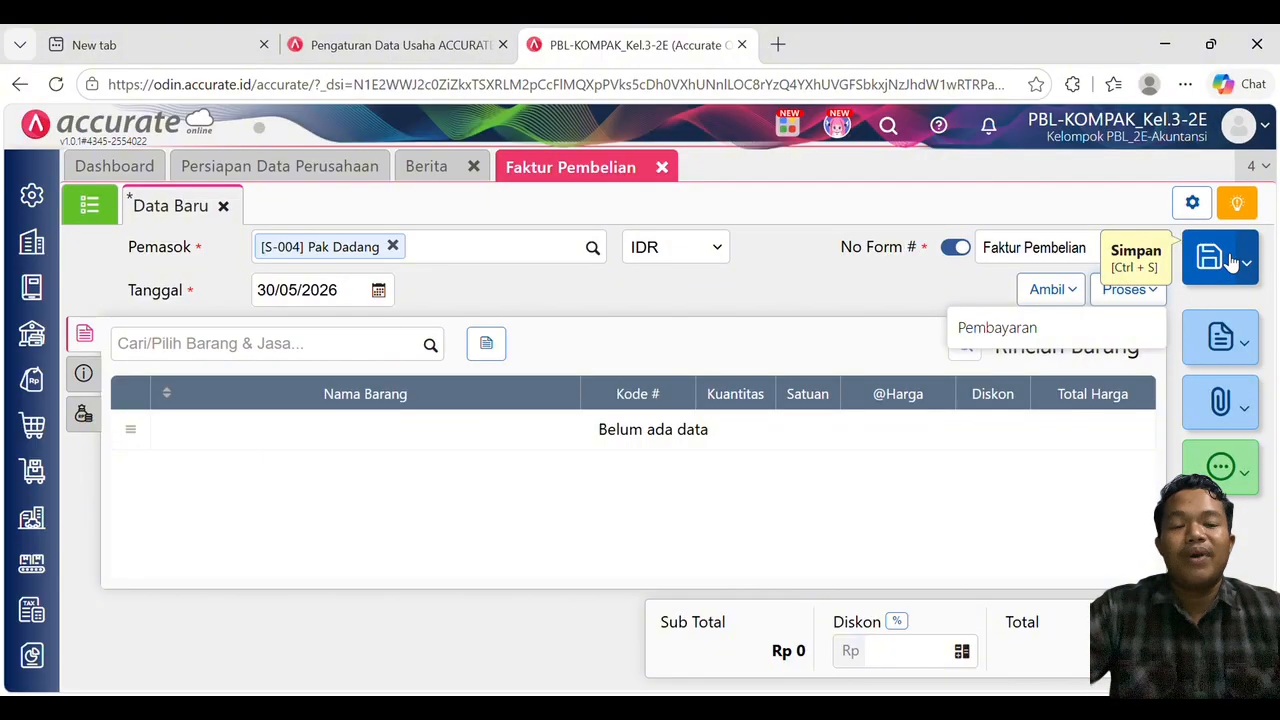
# Open the 21/12/2025 Singkong purchase invoice from the Faktur Pembelian list, and view and close its Rincian Jurnal
pyautogui.click(89, 204)
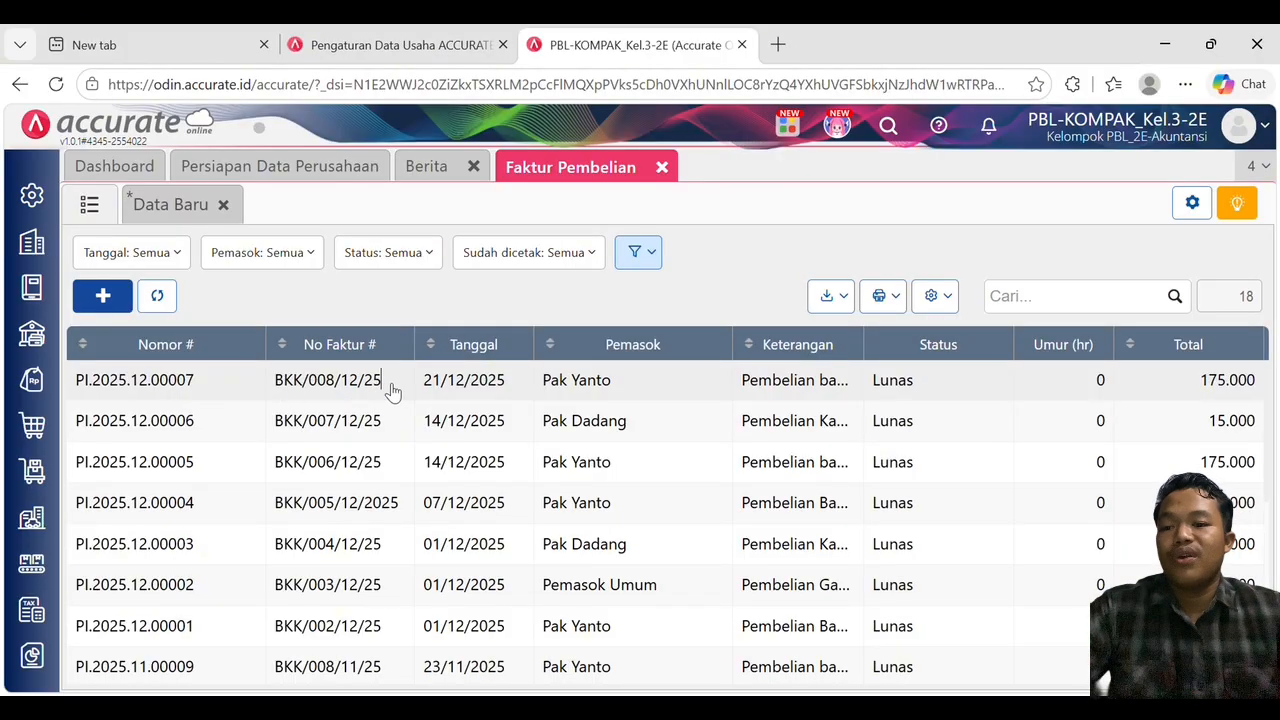
pyautogui.click(393, 390)
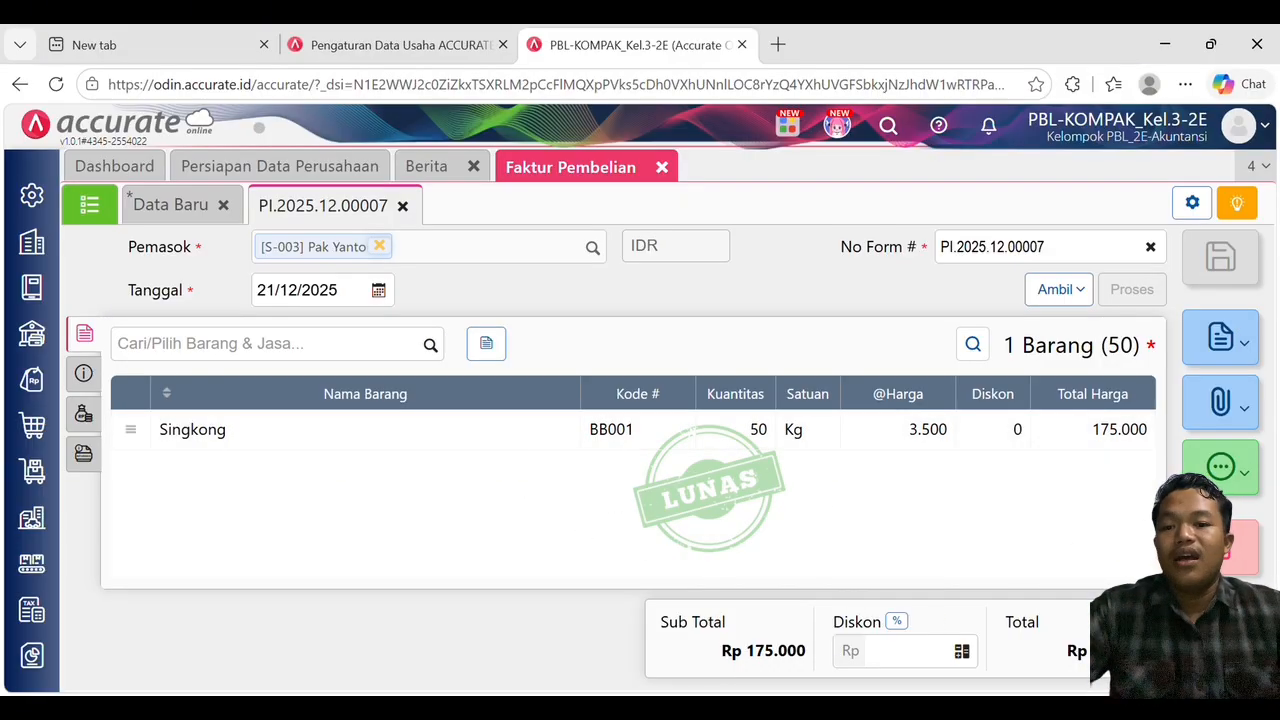
pyautogui.click(1240, 472)
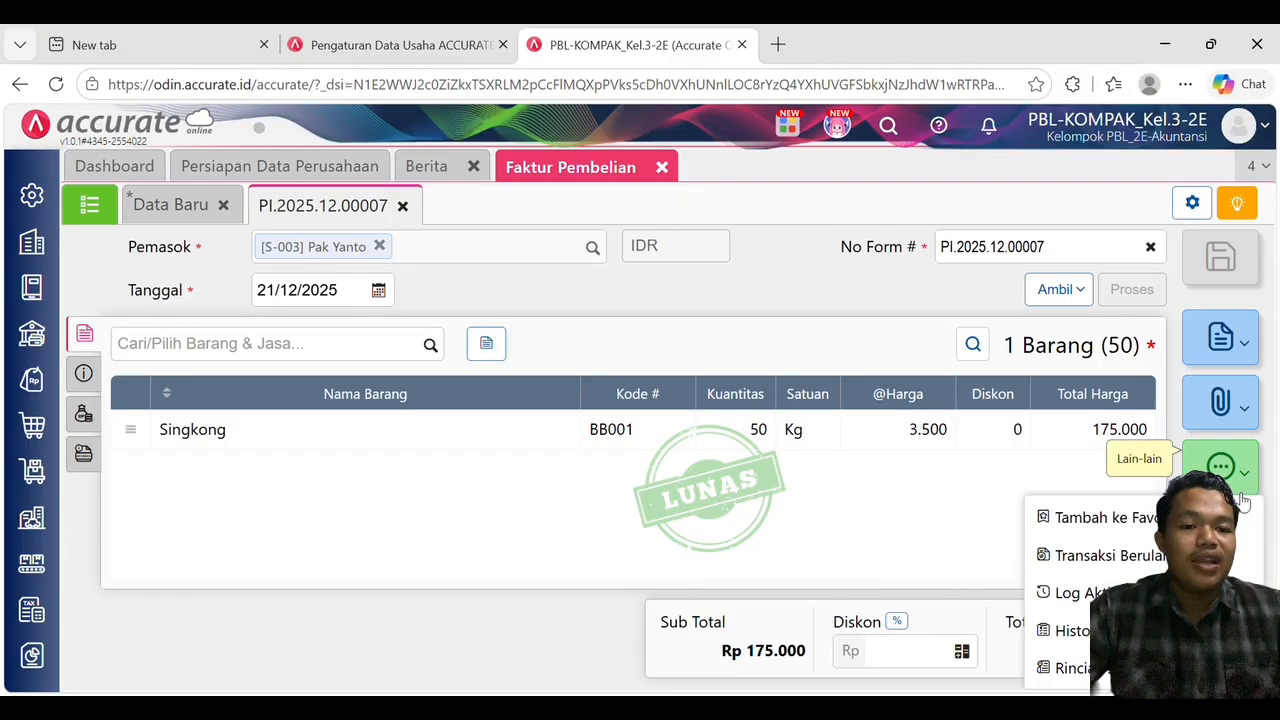
pyautogui.click(1075, 668)
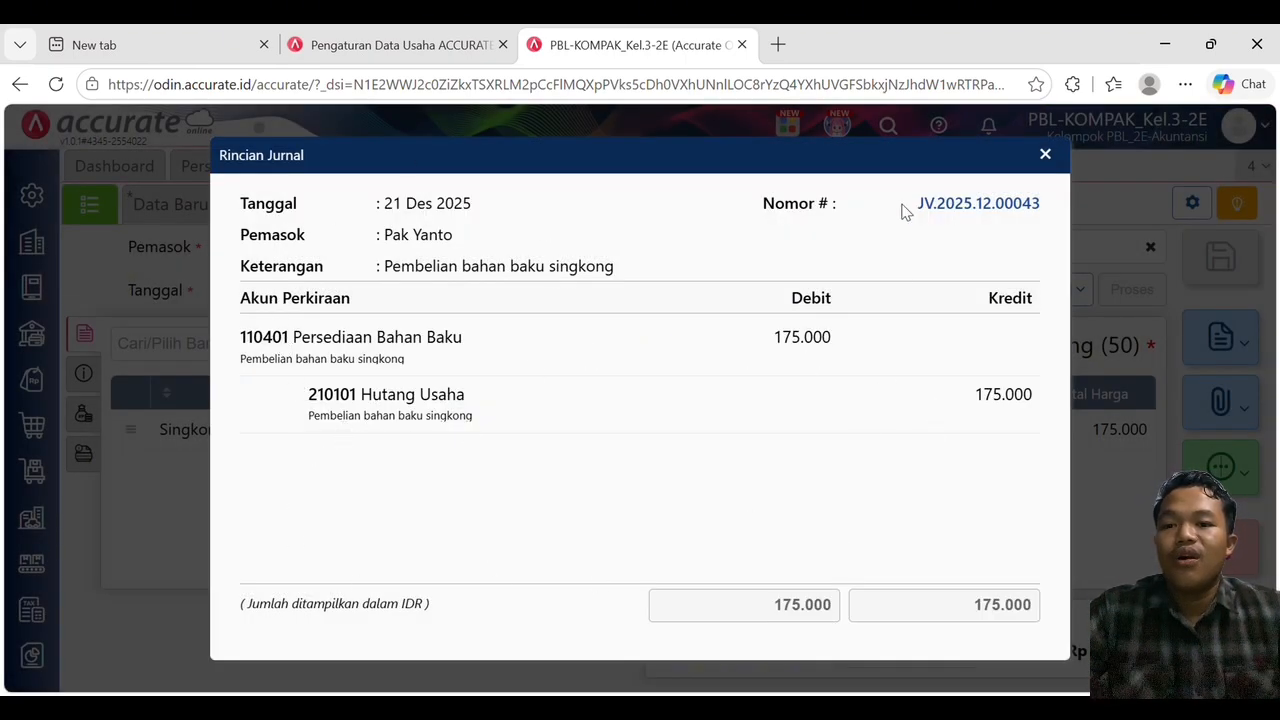
pyautogui.click(1045, 156)
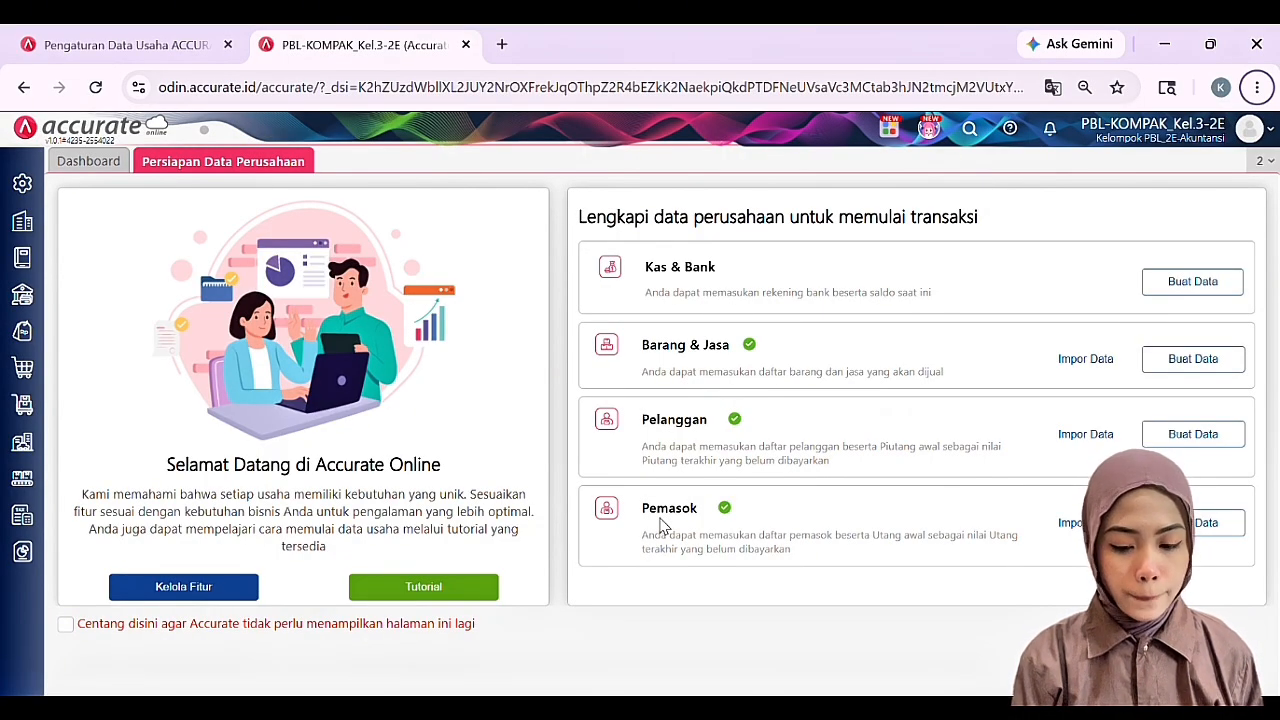
# Try Produksi as the Nama Tahapan on a new Tahapan Produksi form from the Manufaktur module
pyautogui.click(22, 482)
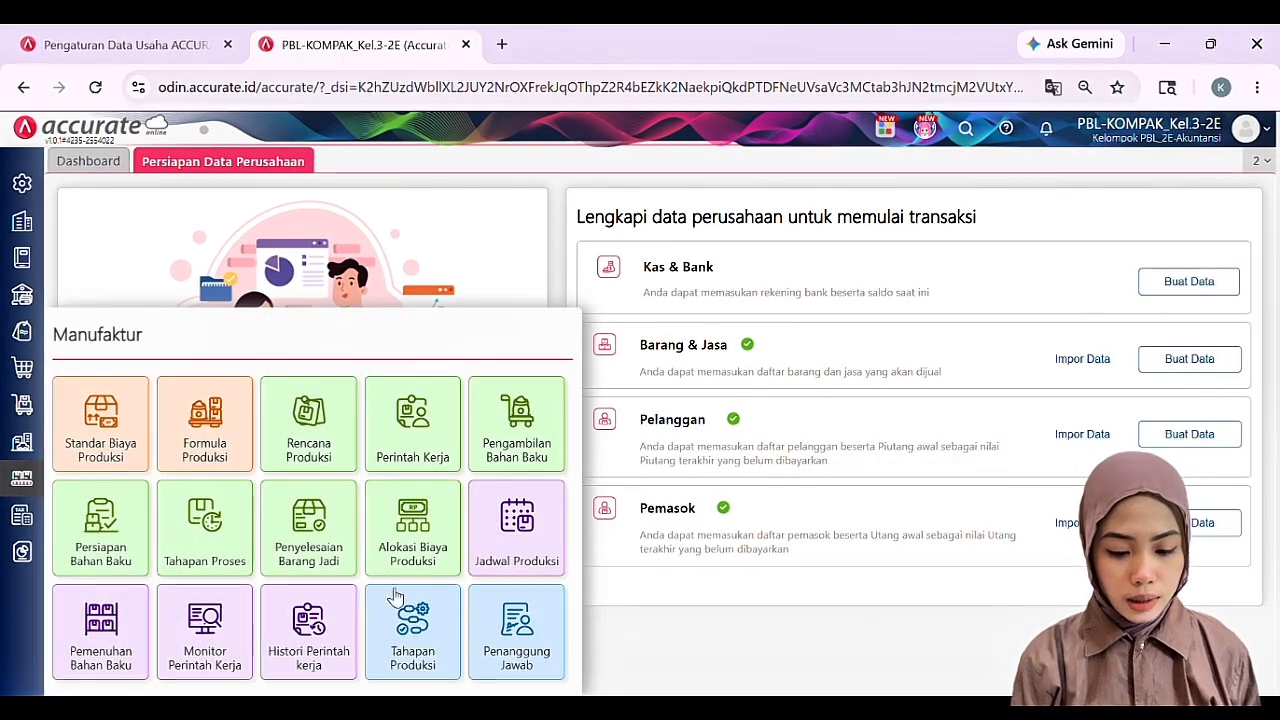
pyautogui.click(413, 620)
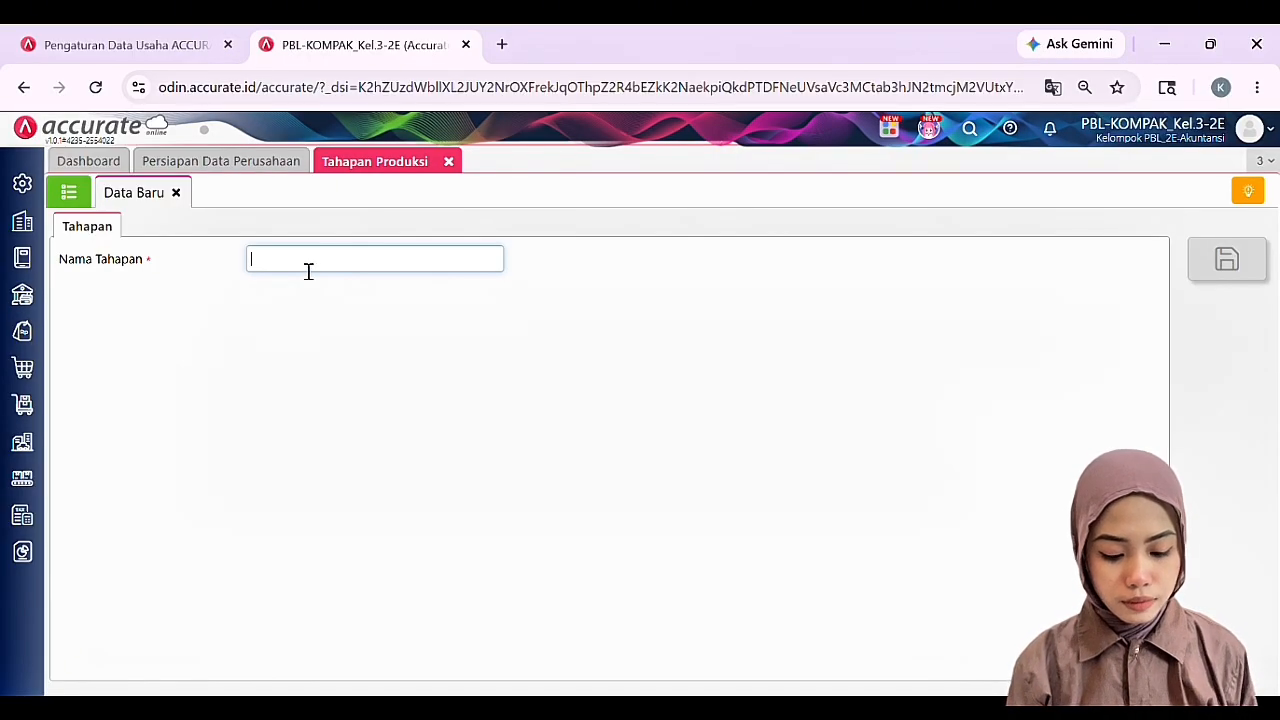
pyautogui.write('Pr')
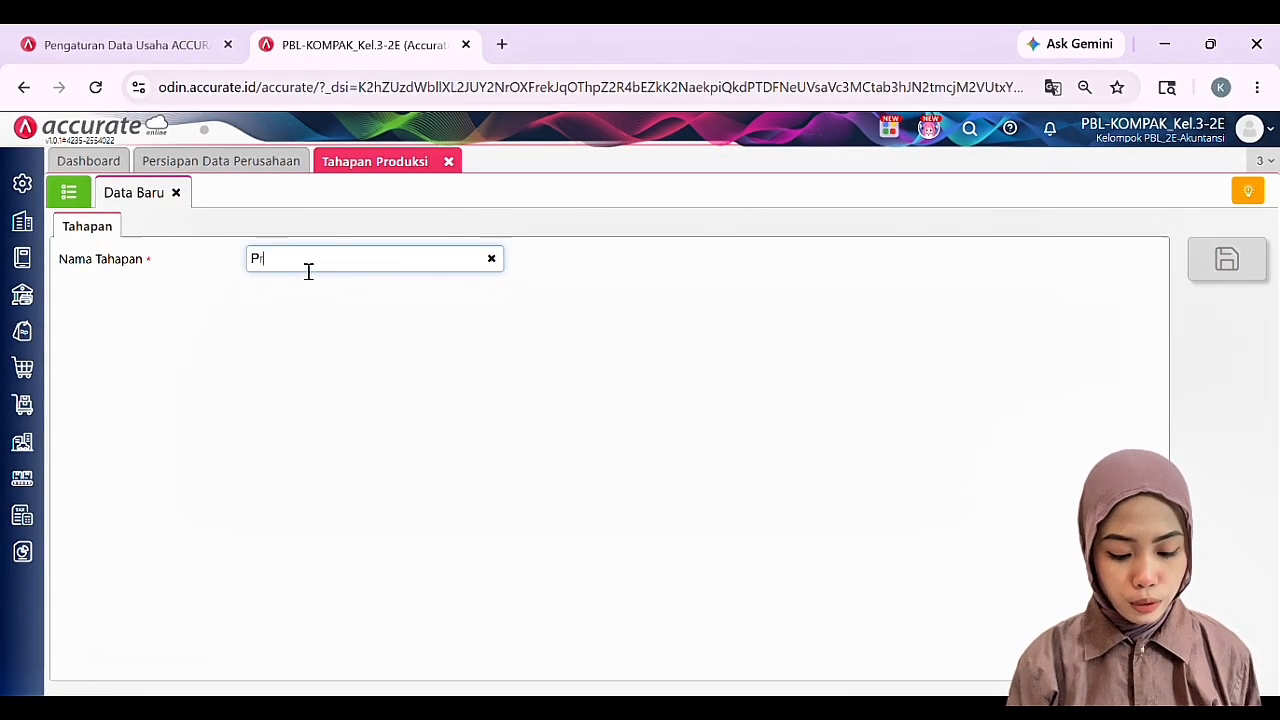
pyautogui.write('oduksi')
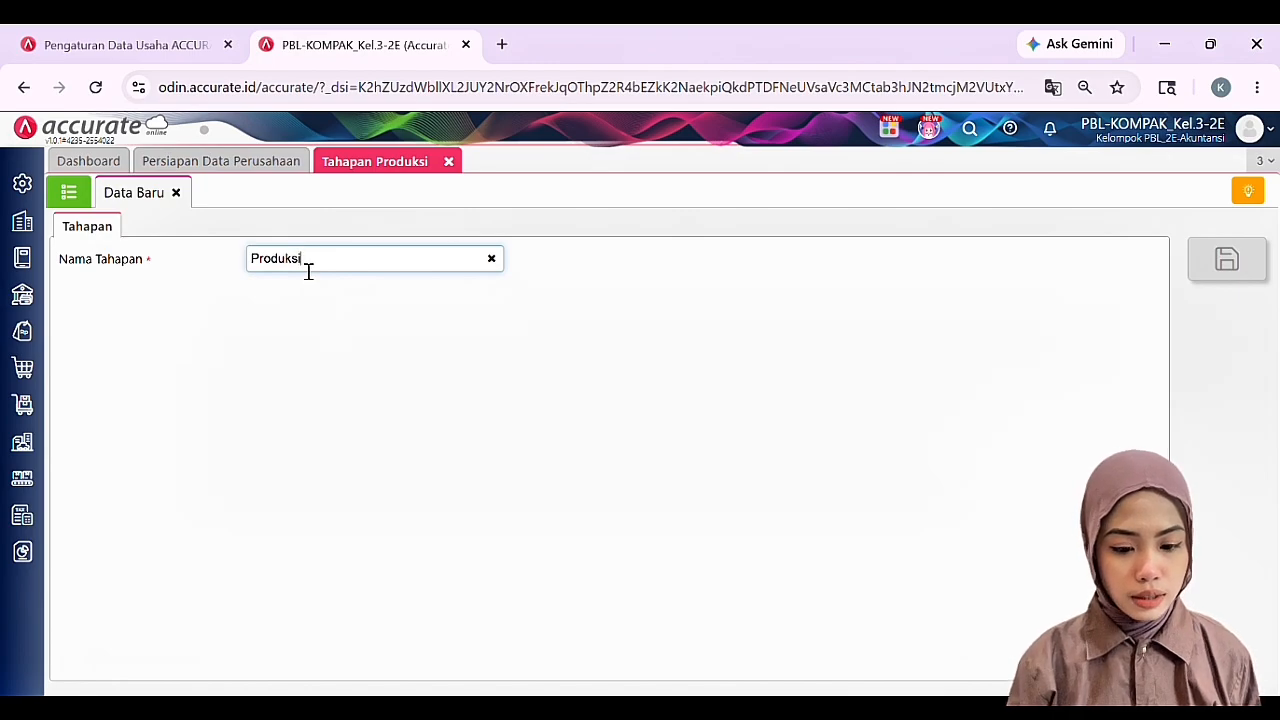
pyautogui.click(471, 350)
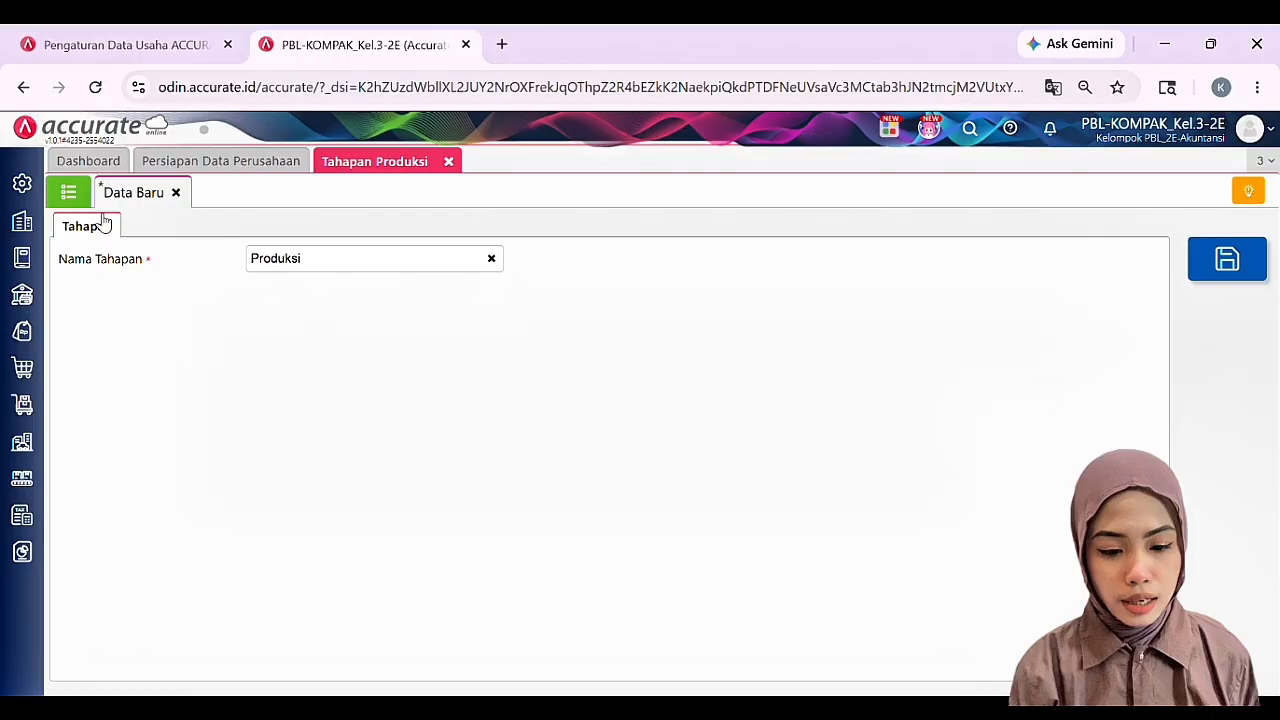
# Show the list of existing production stages, and close the Tahapan Produksi page, discarding the unsaved entry
pyautogui.click(80, 193)
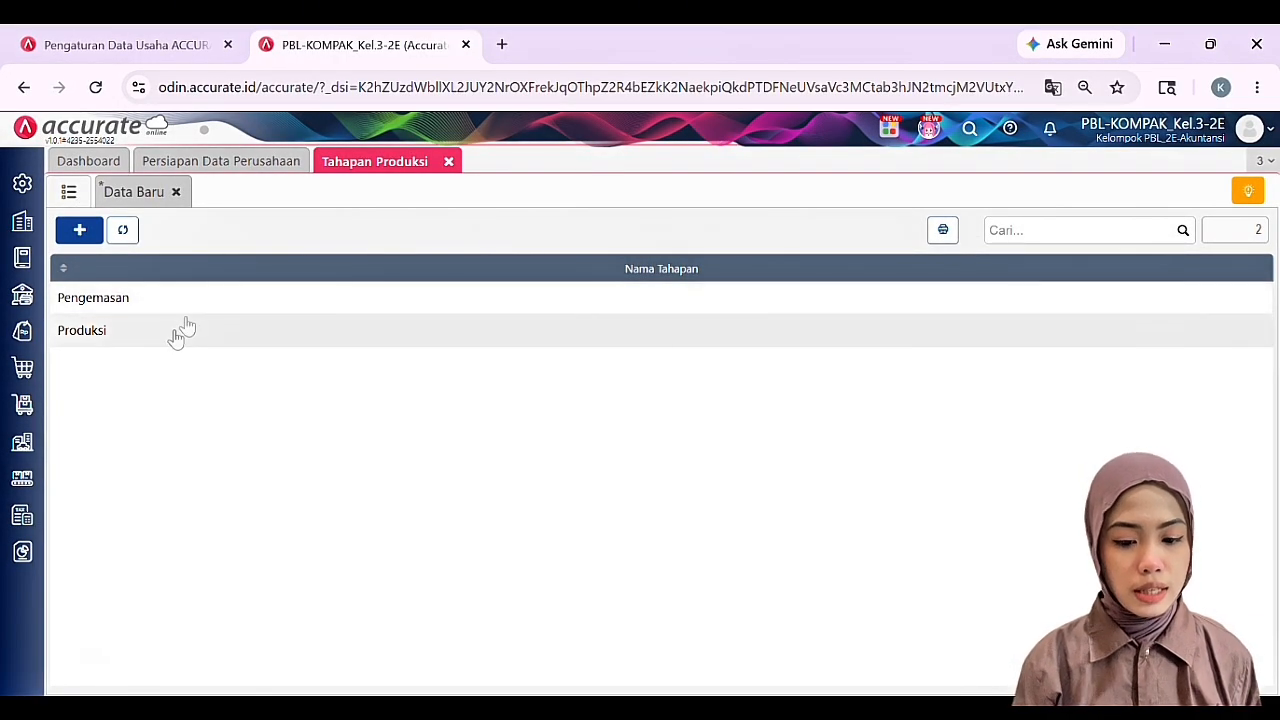
pyautogui.click(449, 162)
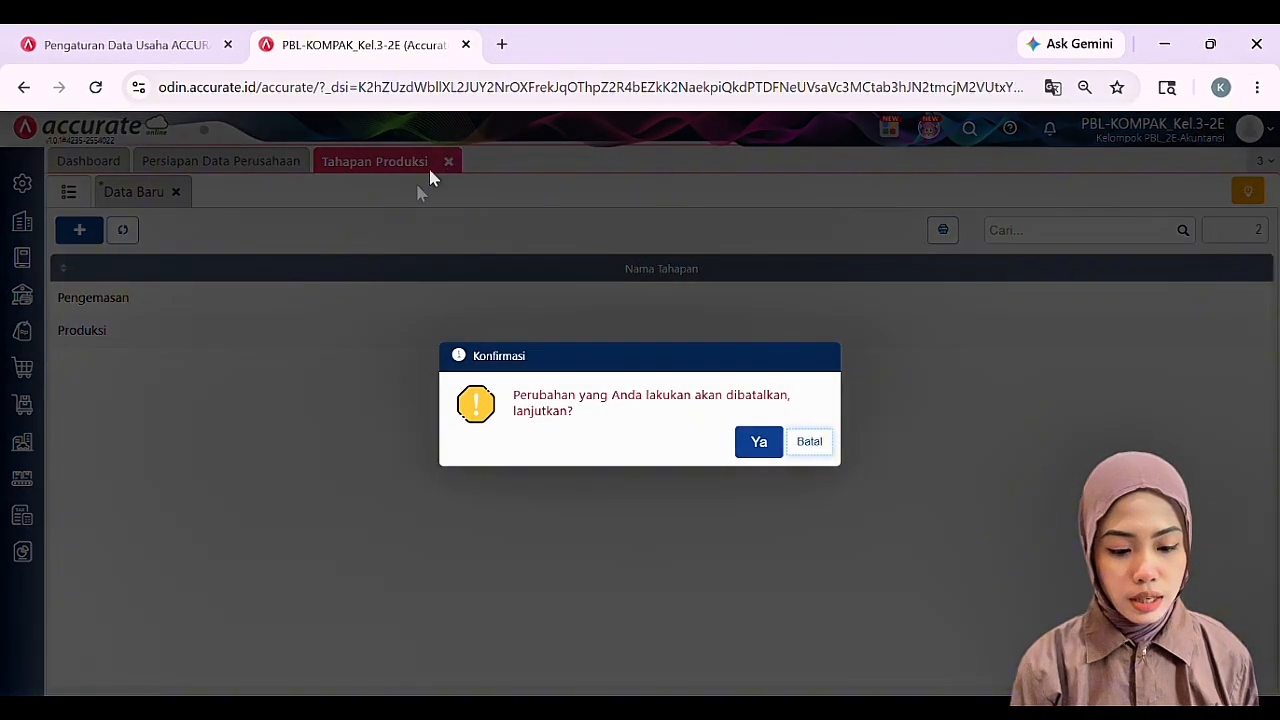
pyautogui.click(759, 442)
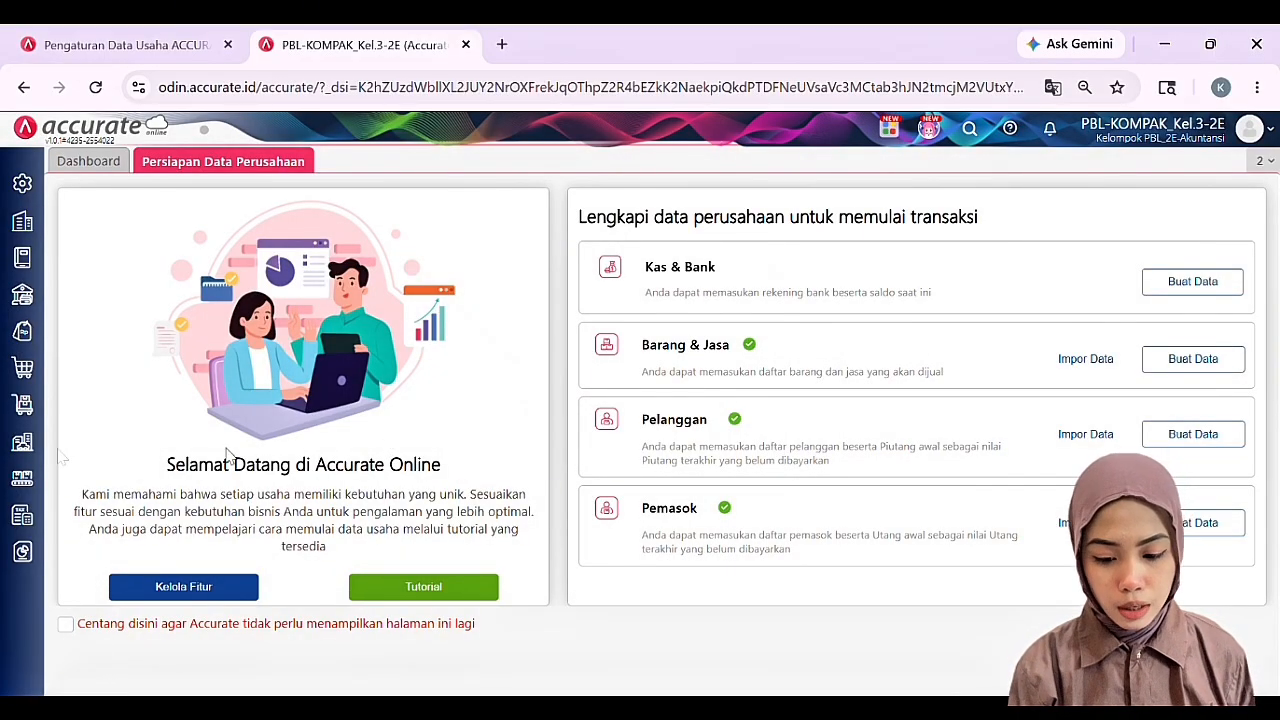
# Open Standar Biaya Produksi from the Manufaktur module and show the items selectable on the new standard cost form
pyautogui.click(33, 480)
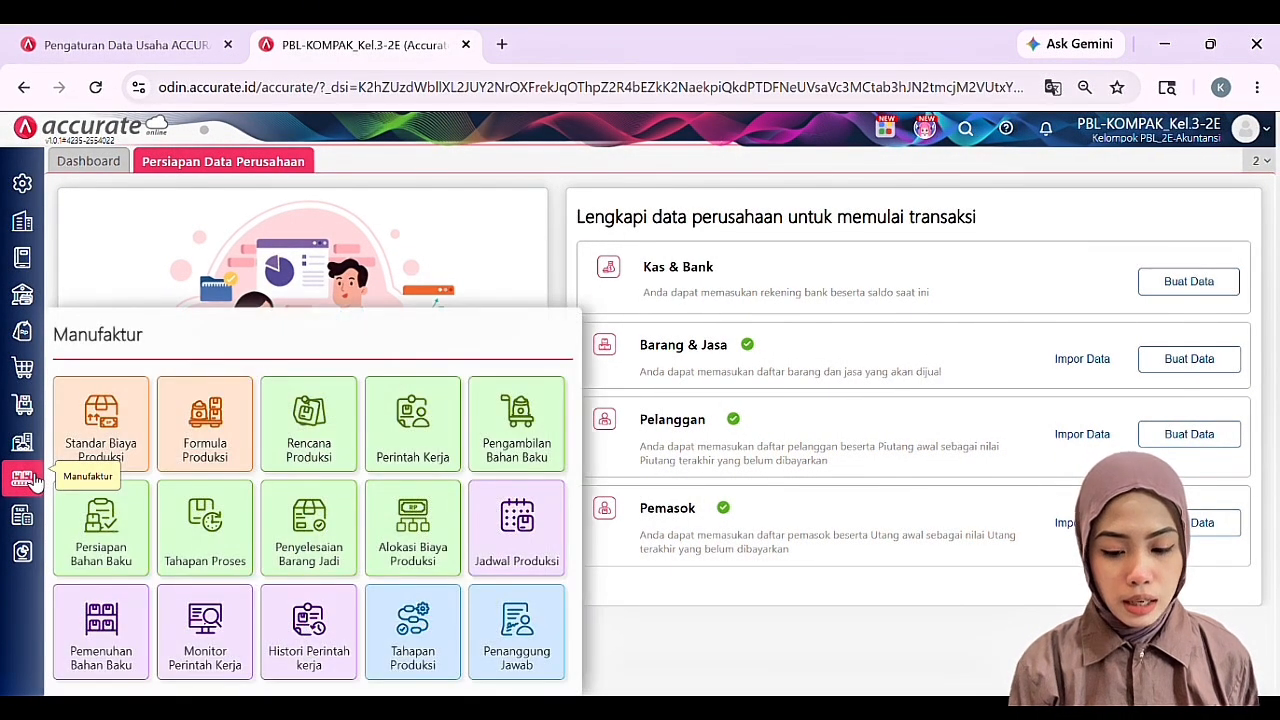
pyautogui.click(105, 432)
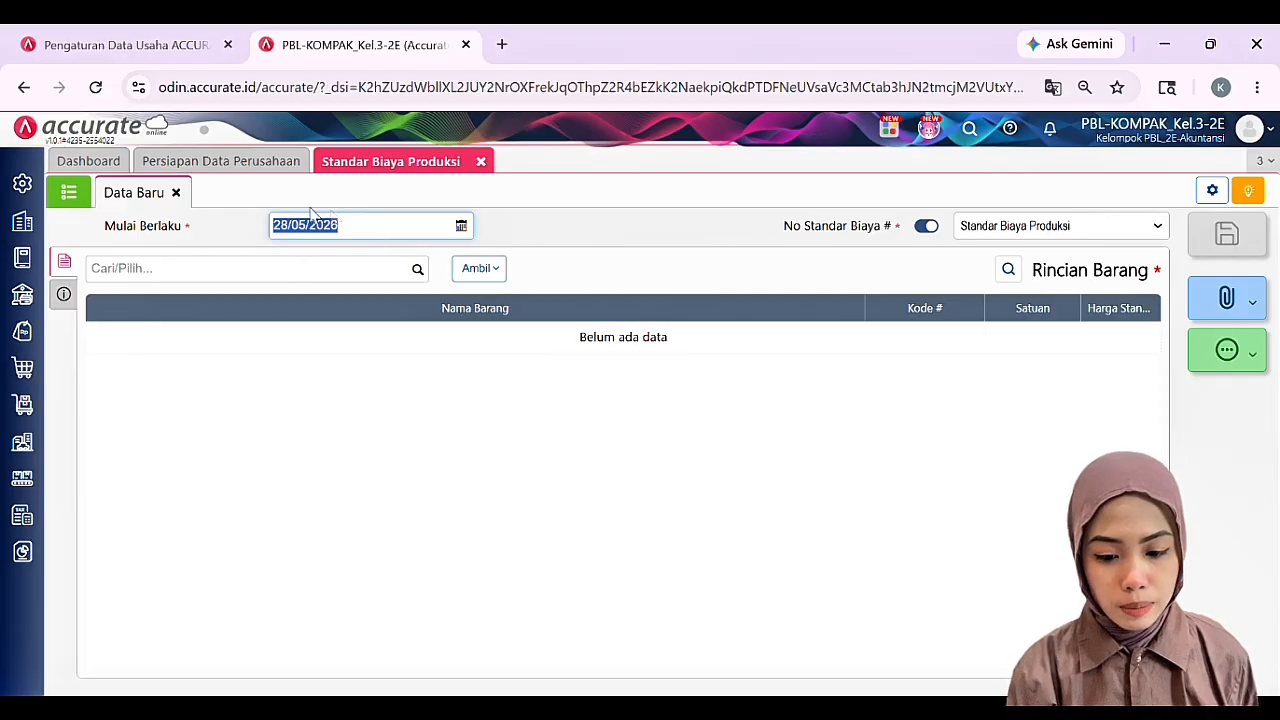
pyautogui.click(419, 271)
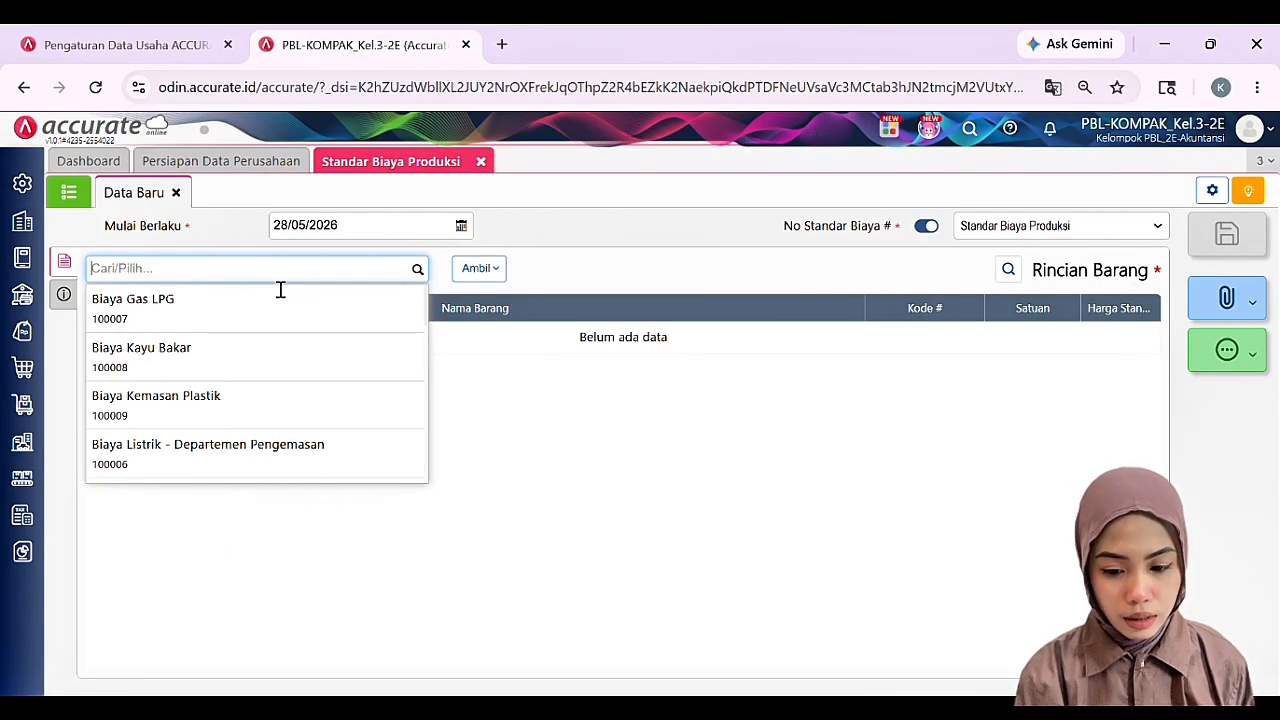
# Open the 01/11/2025 standard cost record for Minggu 1 from the Standar Biaya Produksi list and examine its item rows
pyautogui.click(77, 193)
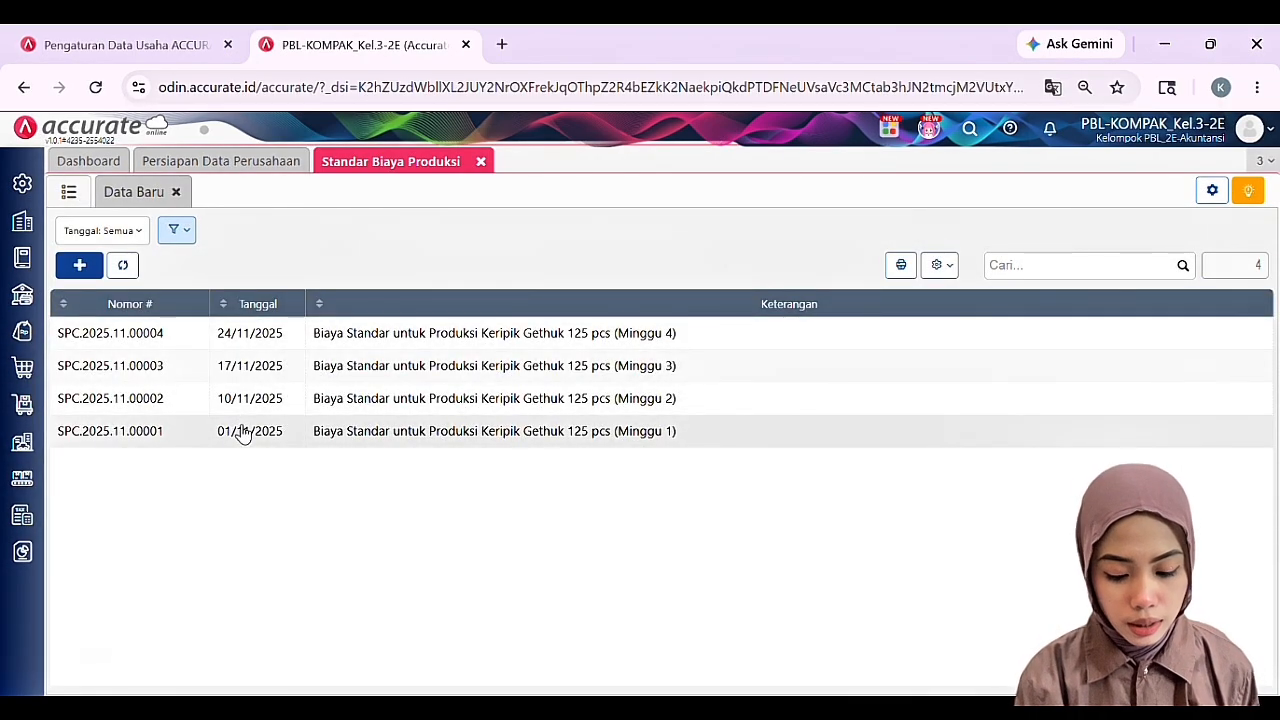
pyautogui.click(243, 431)
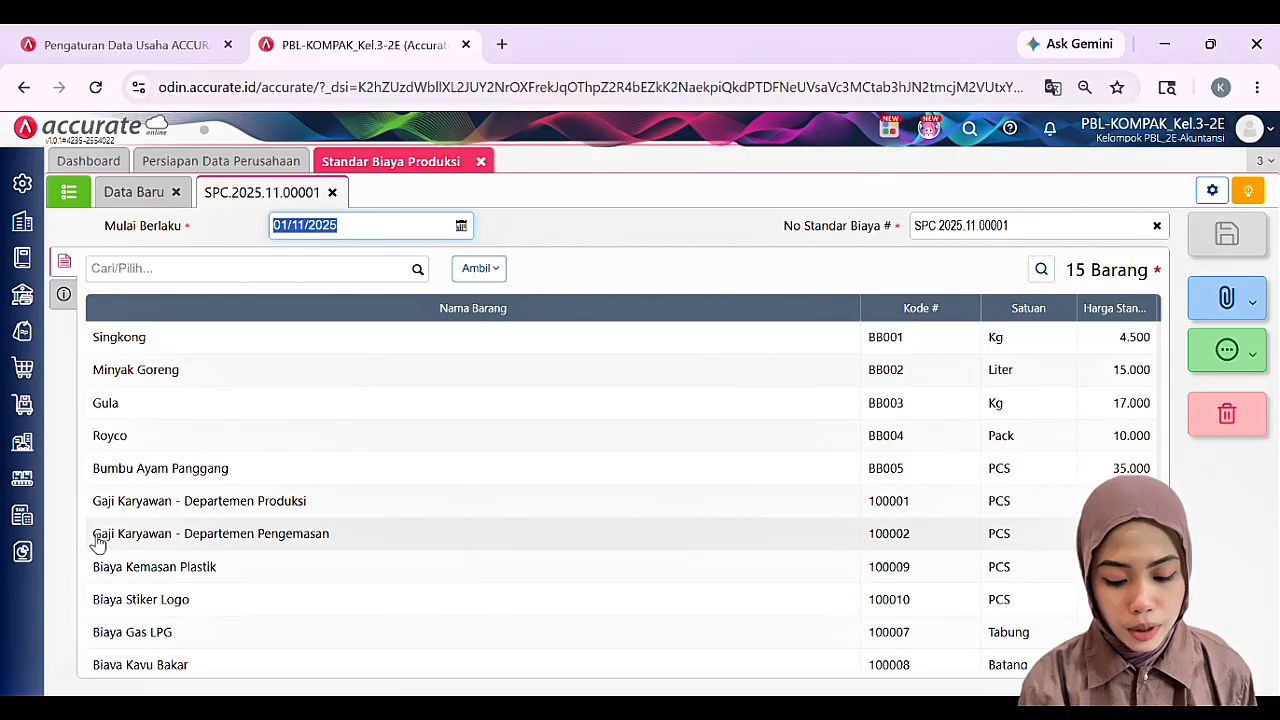
pyautogui.scroll(-1, 98, 543)
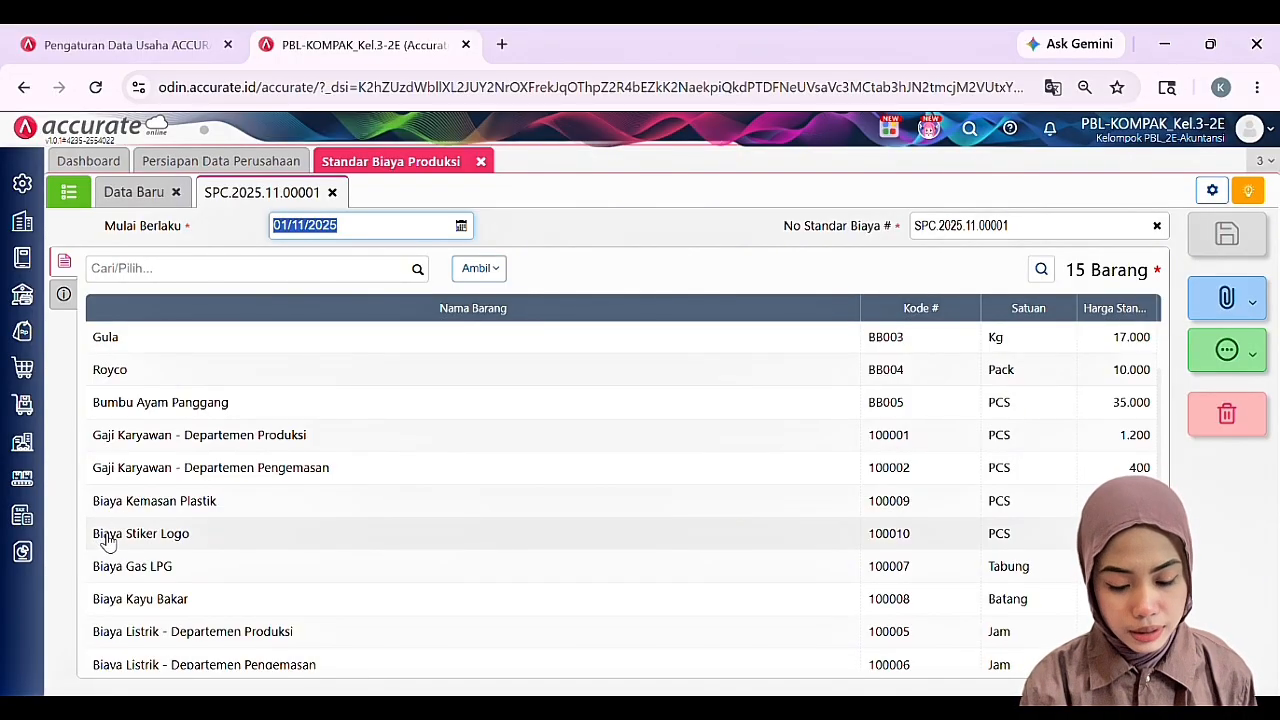
pyautogui.scroll(-1, 105, 598)
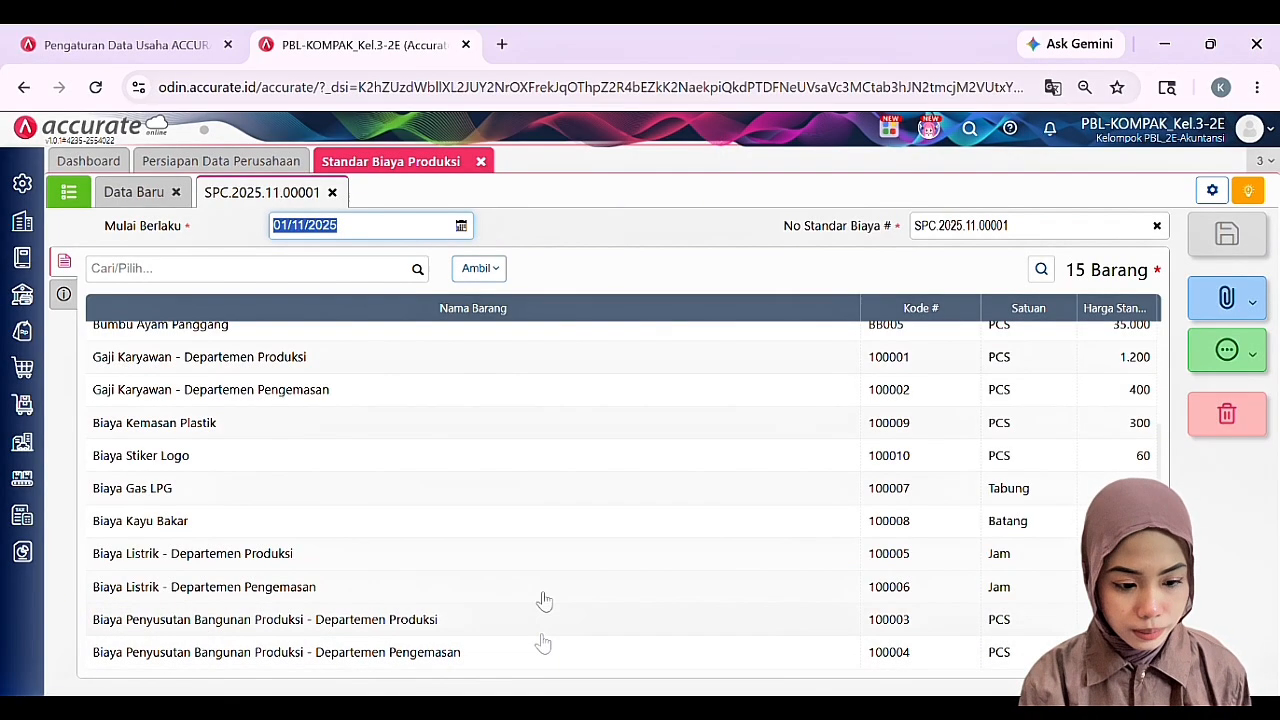
# Examine the Keterangan and item rows of standard cost record SPC.2025.11.00001, and close the Standar Biaya Produksi page
pyautogui.scroll(2, 569, 477)
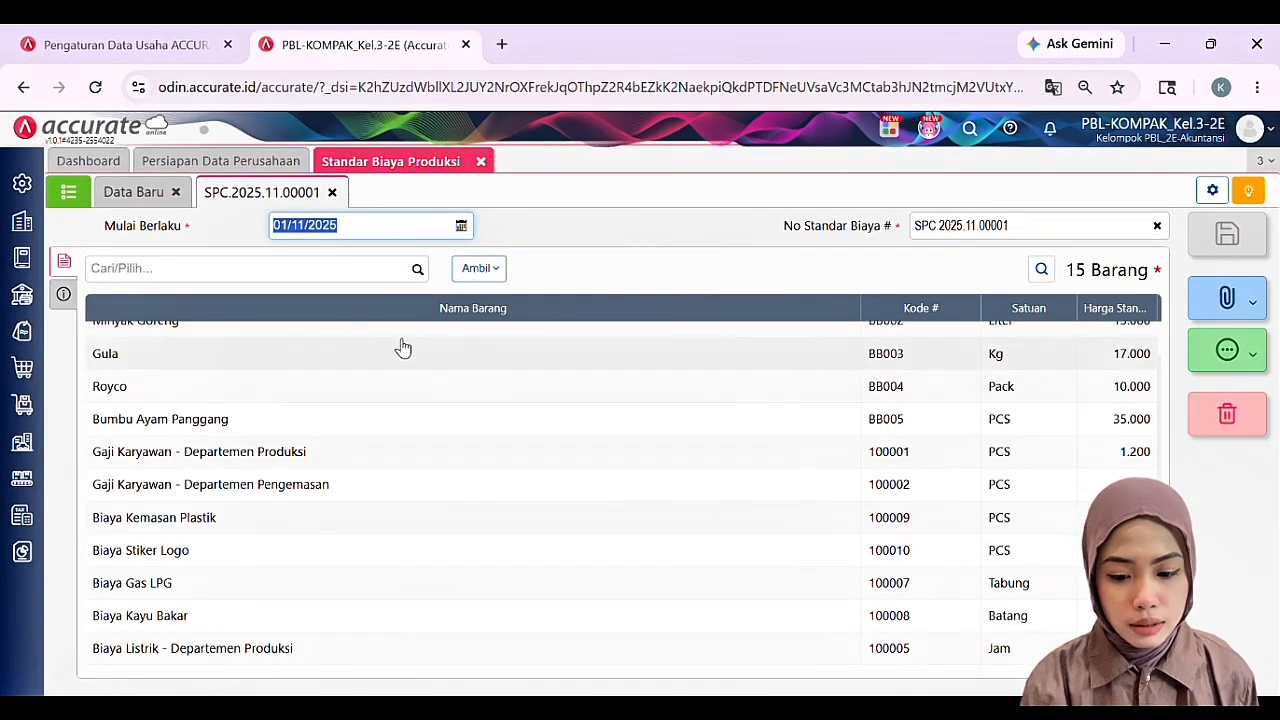
pyautogui.click(76, 293)
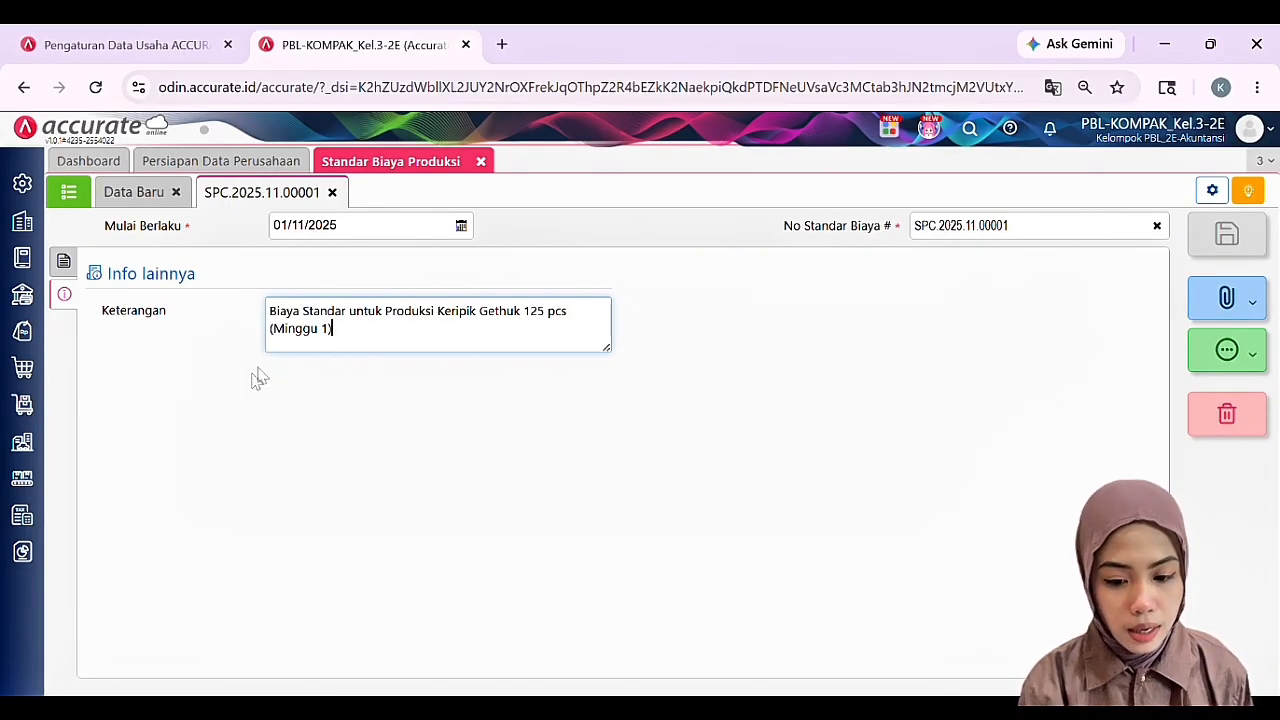
pyautogui.click(80, 262)
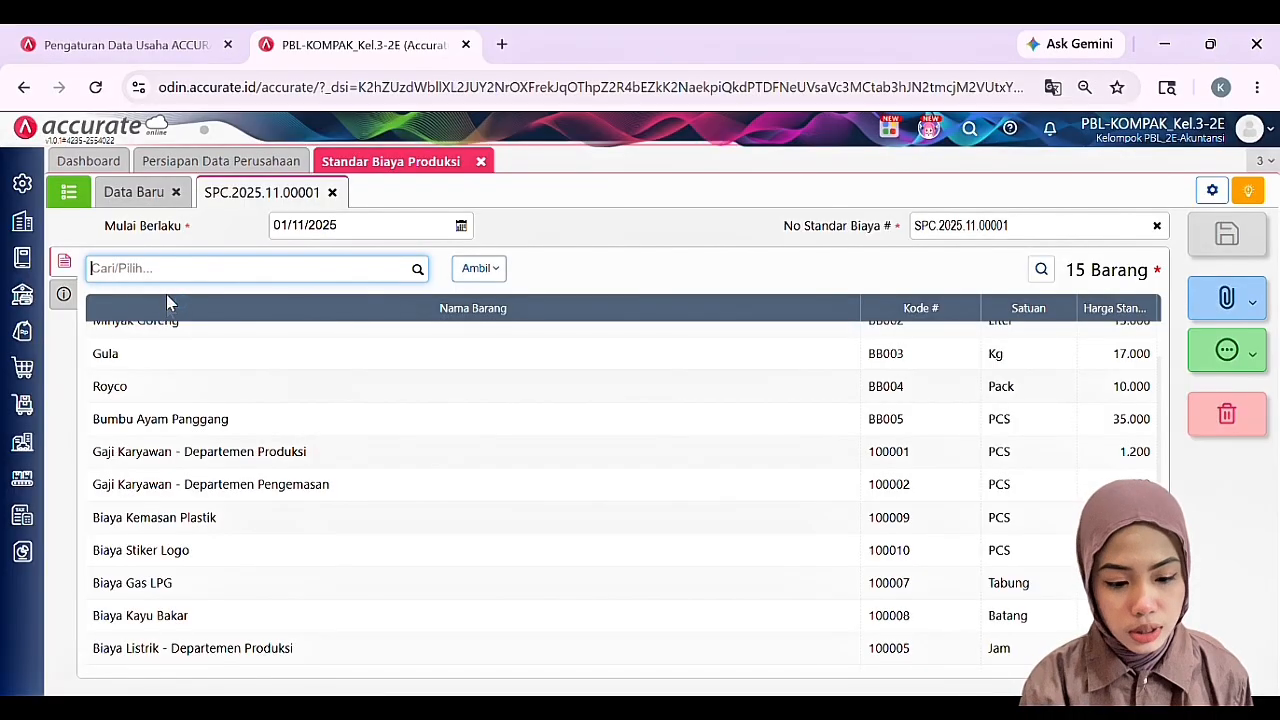
pyautogui.scroll(1, 228, 543)
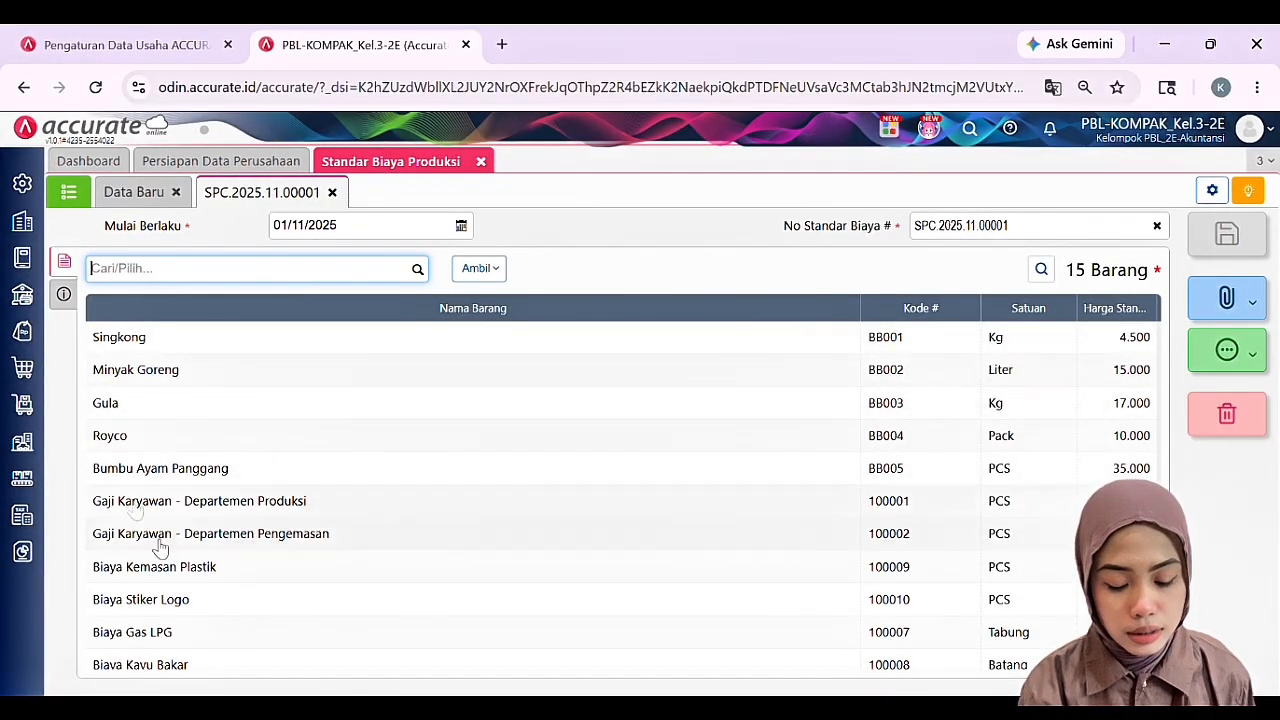
pyautogui.scroll(-2, 177, 566)
pyautogui.scroll(2, 177, 566)
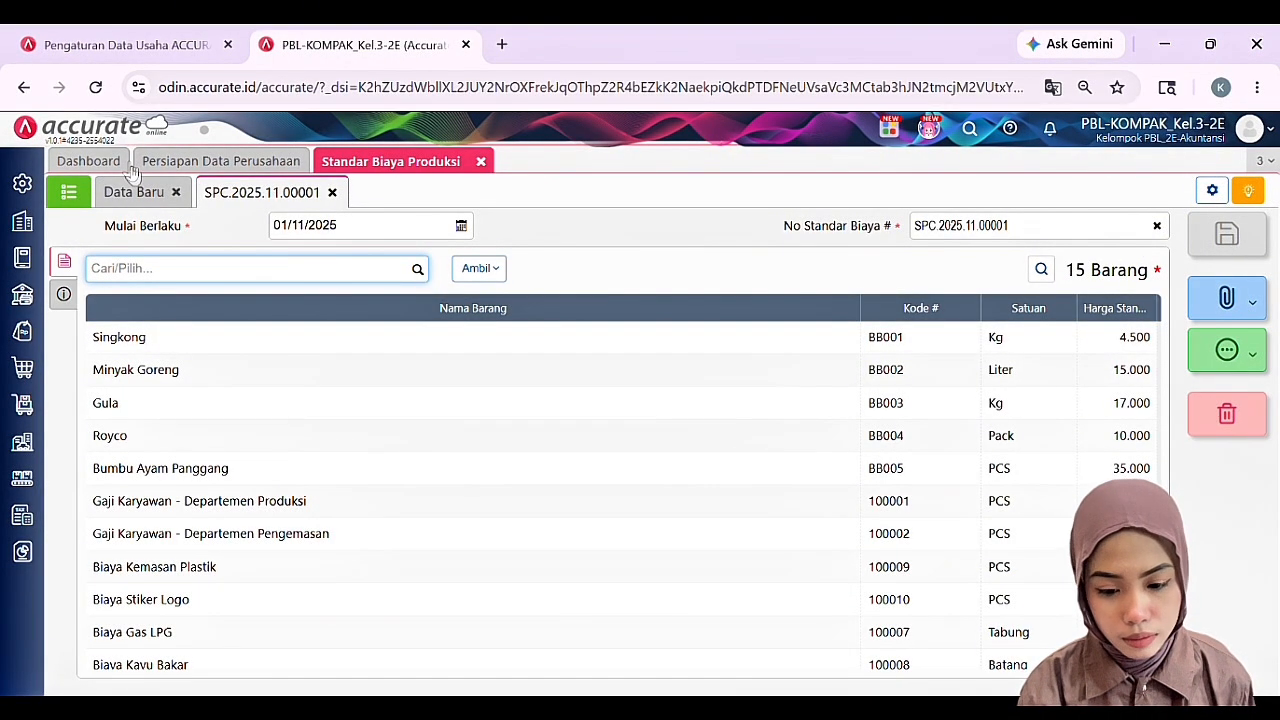
pyautogui.click(481, 162)
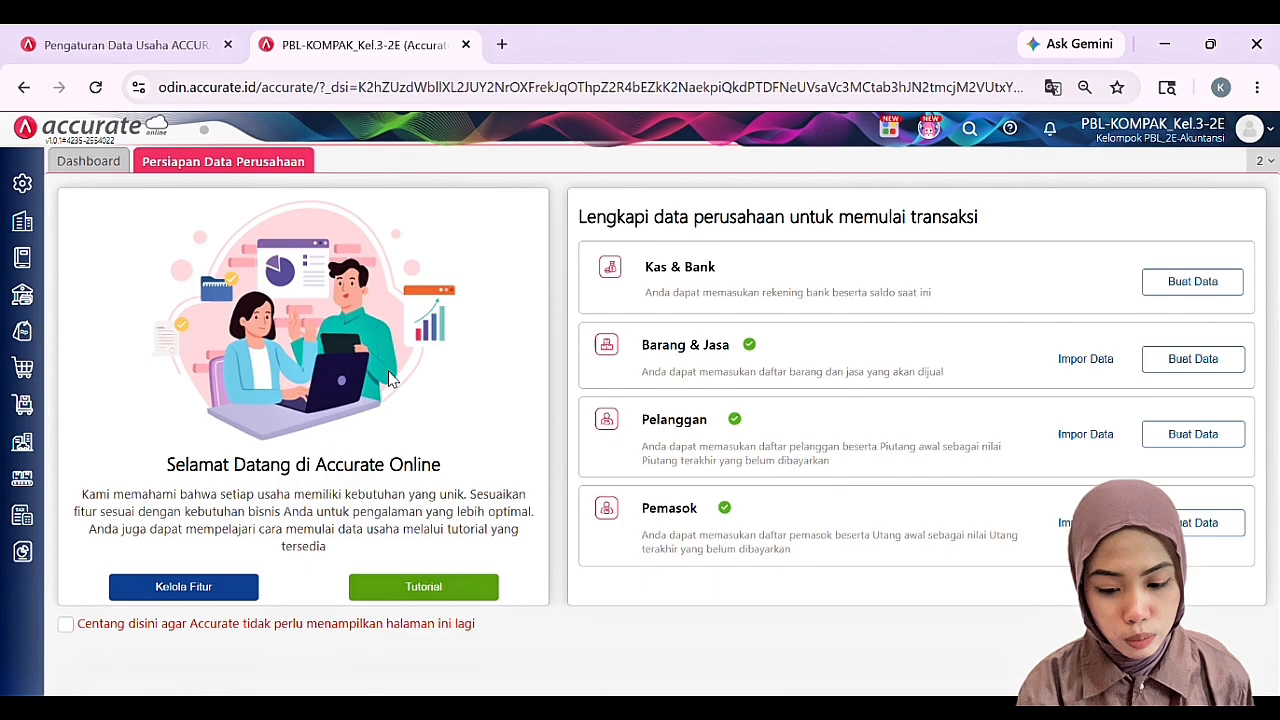
# Start a new Formula Produksi from the Manufaktur module with Keripik Gethuk Varian Ayam Panggang as Produk Utama and Kuantitas 125 PCS
pyautogui.click(33, 480)
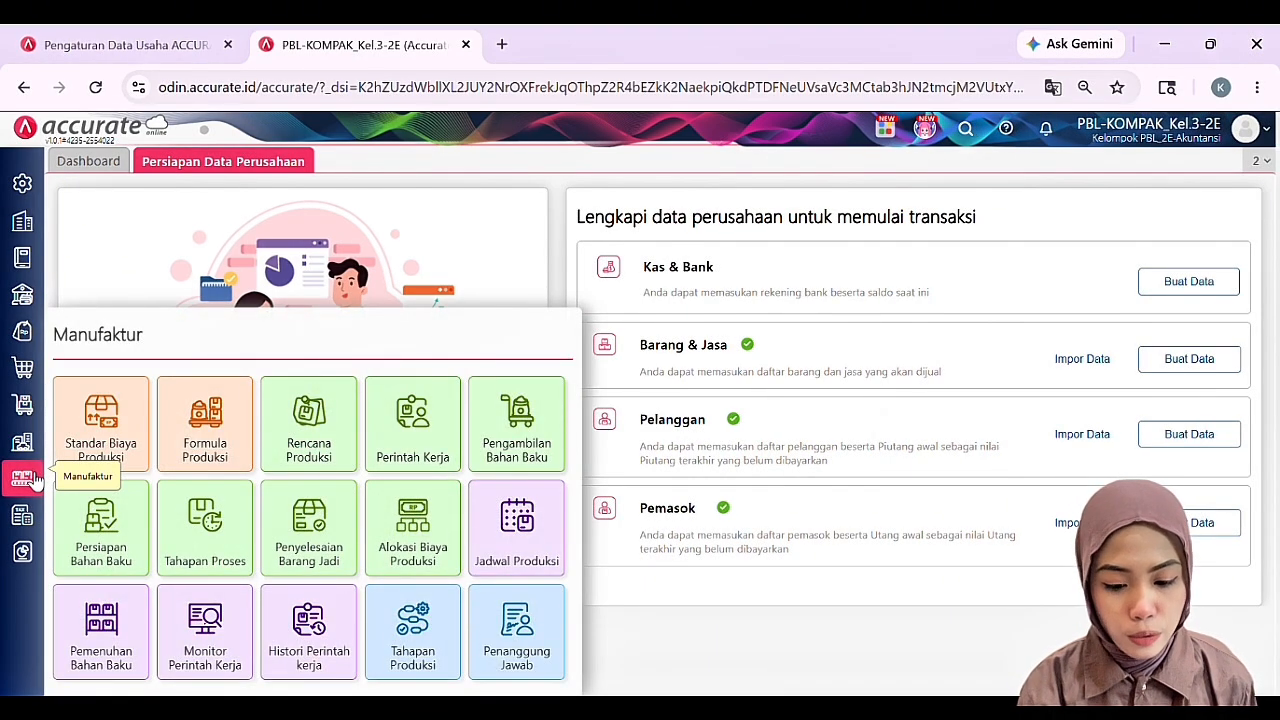
pyautogui.click(195, 440)
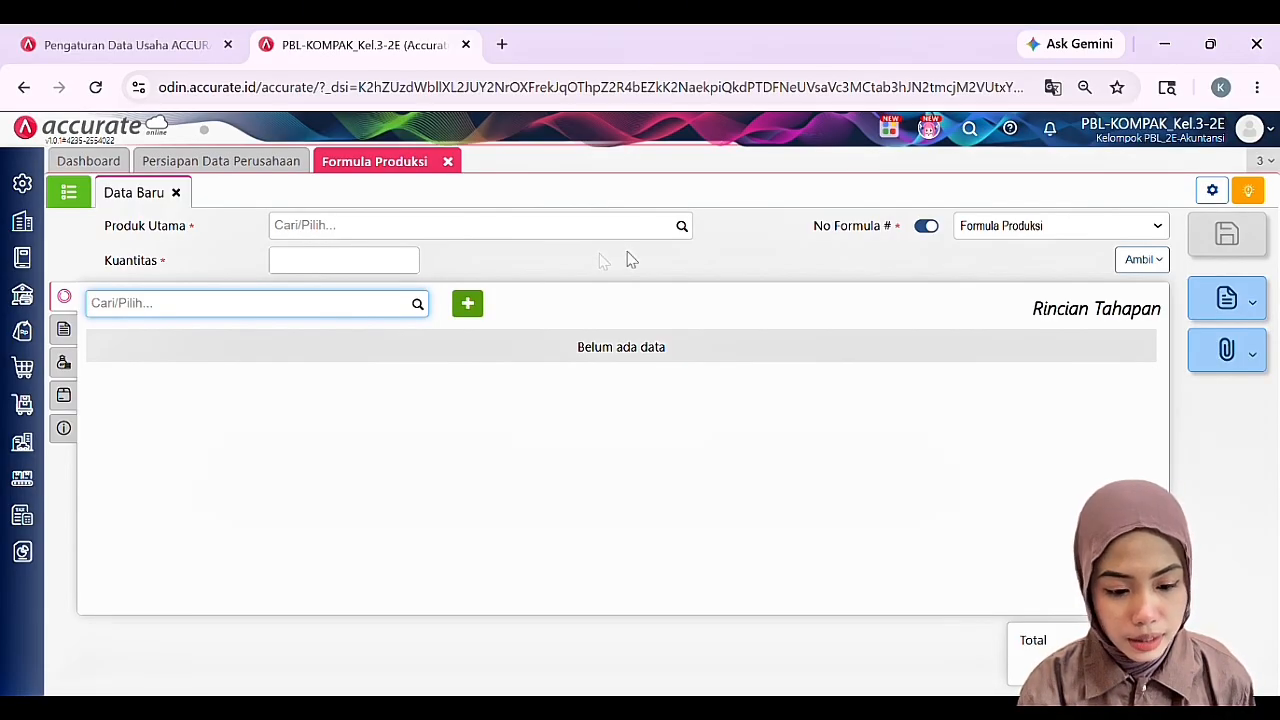
pyautogui.click(681, 227)
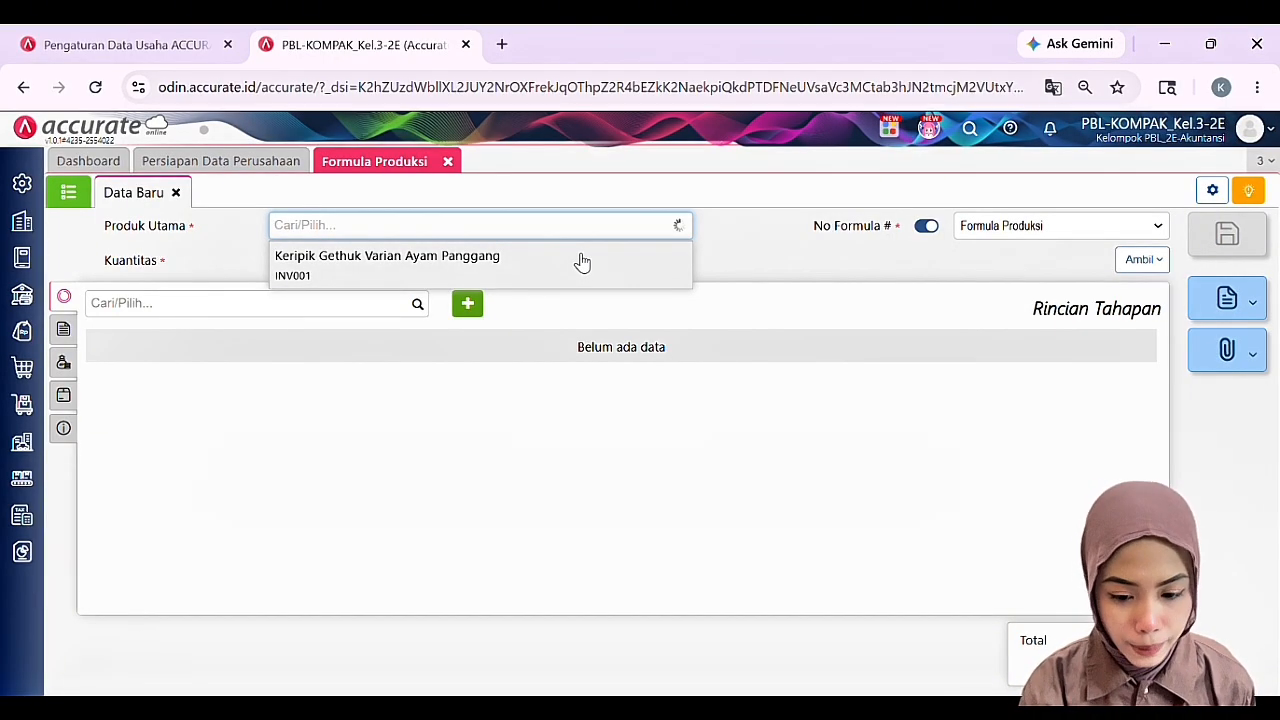
pyautogui.click(475, 258)
pyautogui.click(387, 261)
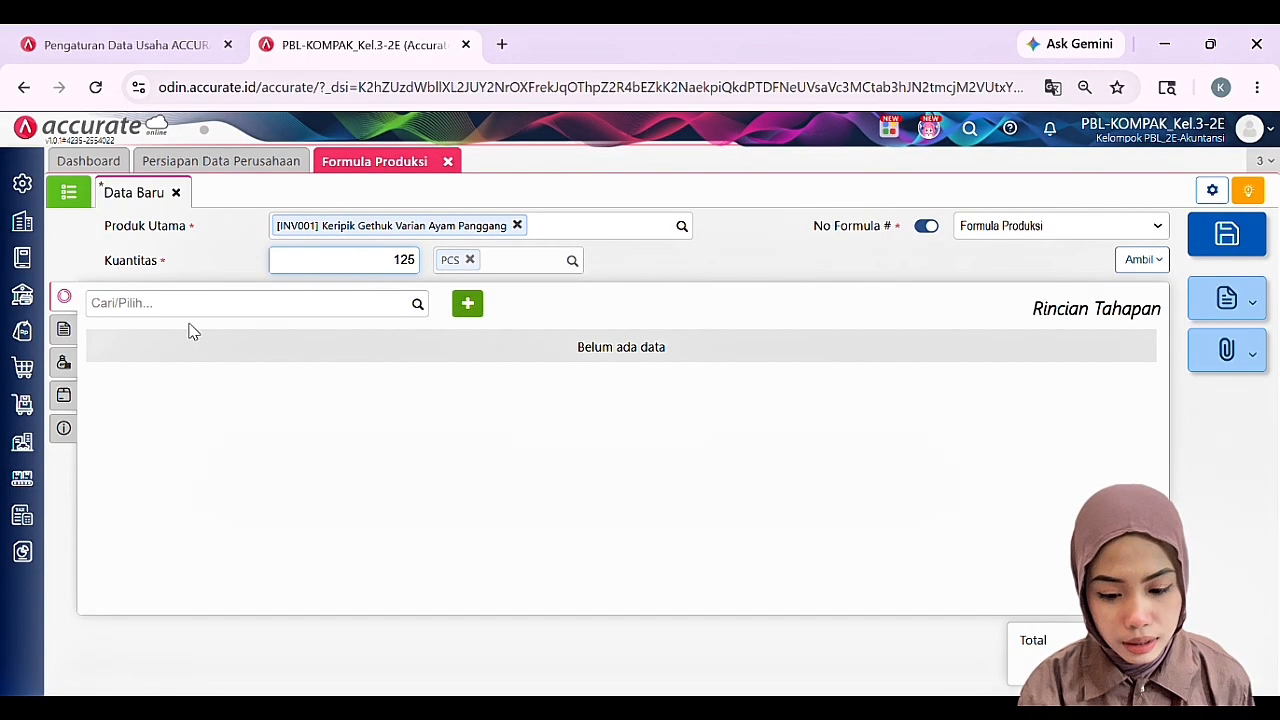
# Look through the new formula's Rincian Bahan Baku, Rincian Biaya and Rincian Tahapan sections and the blank Tahapan Produksi form, and return to the formula
pyautogui.click(63, 329)
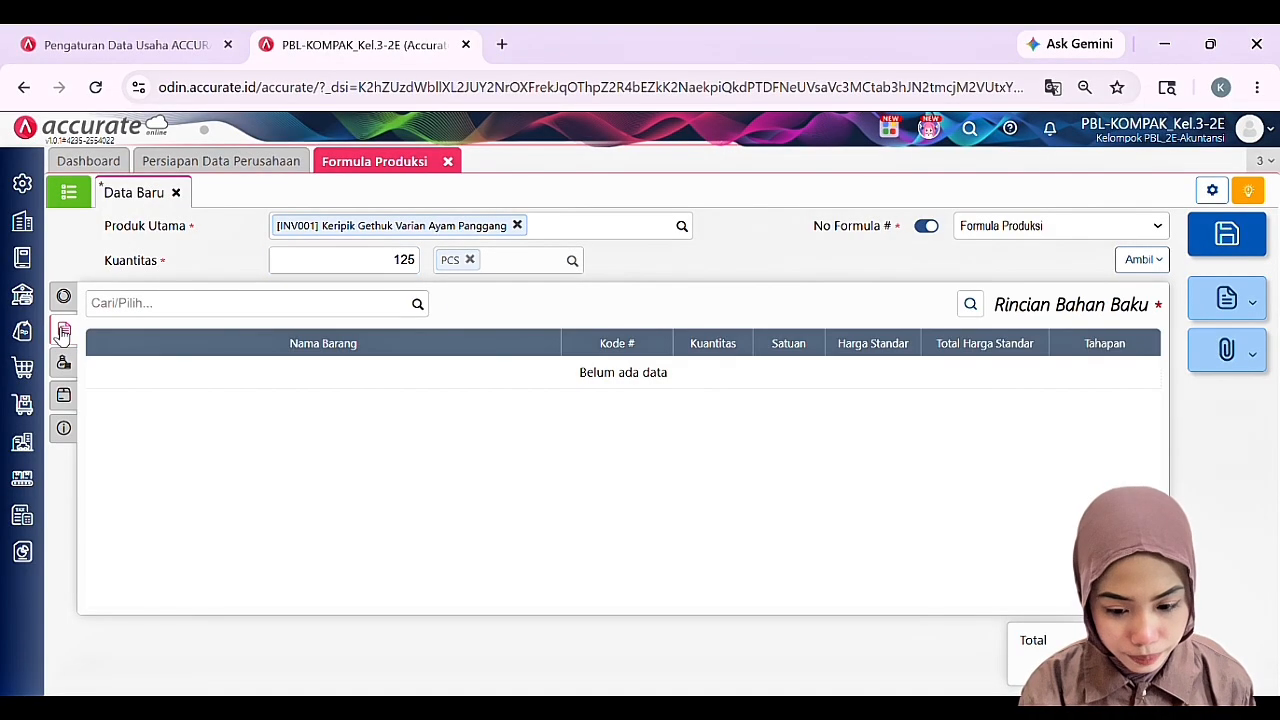
pyautogui.click(63, 363)
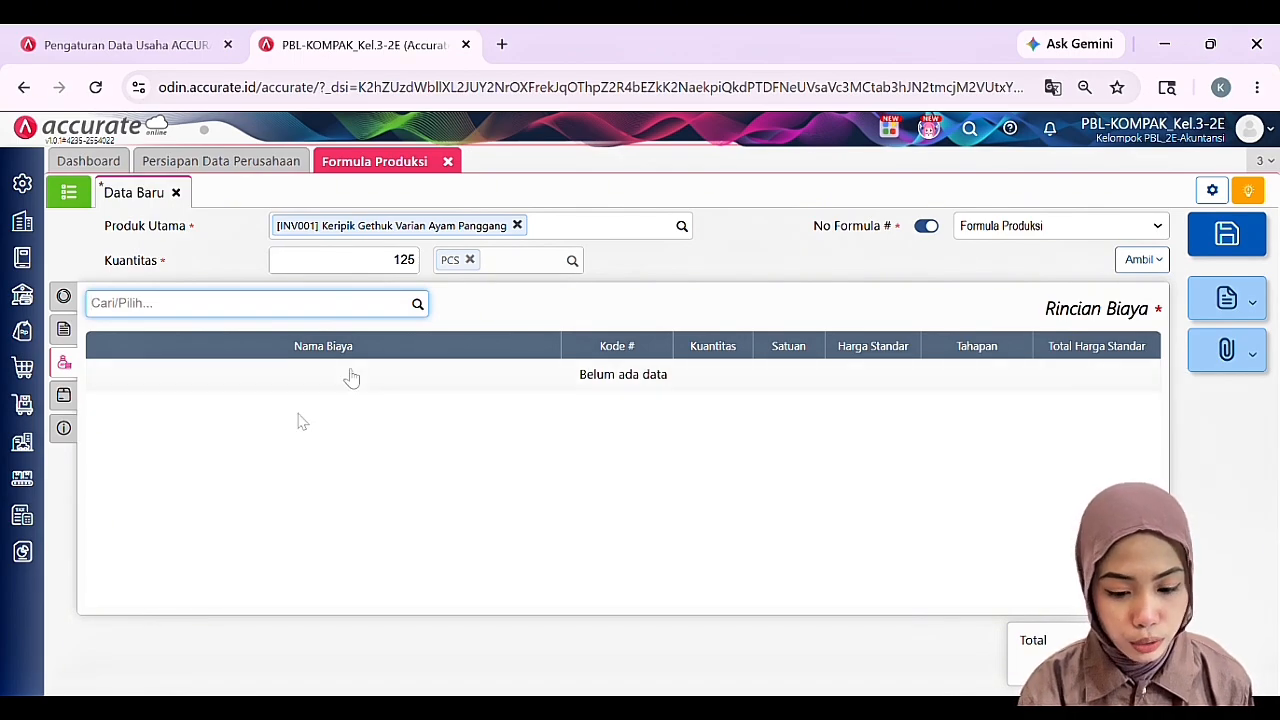
pyautogui.click(63, 330)
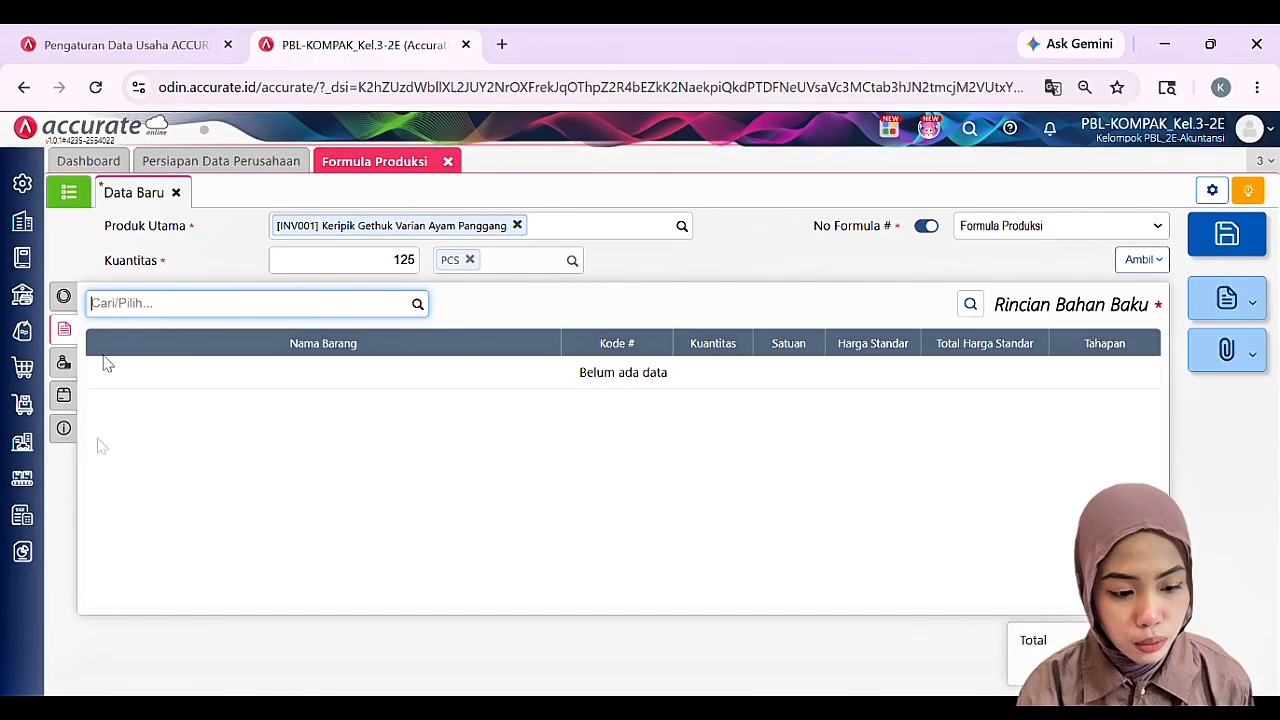
pyautogui.click(72, 298)
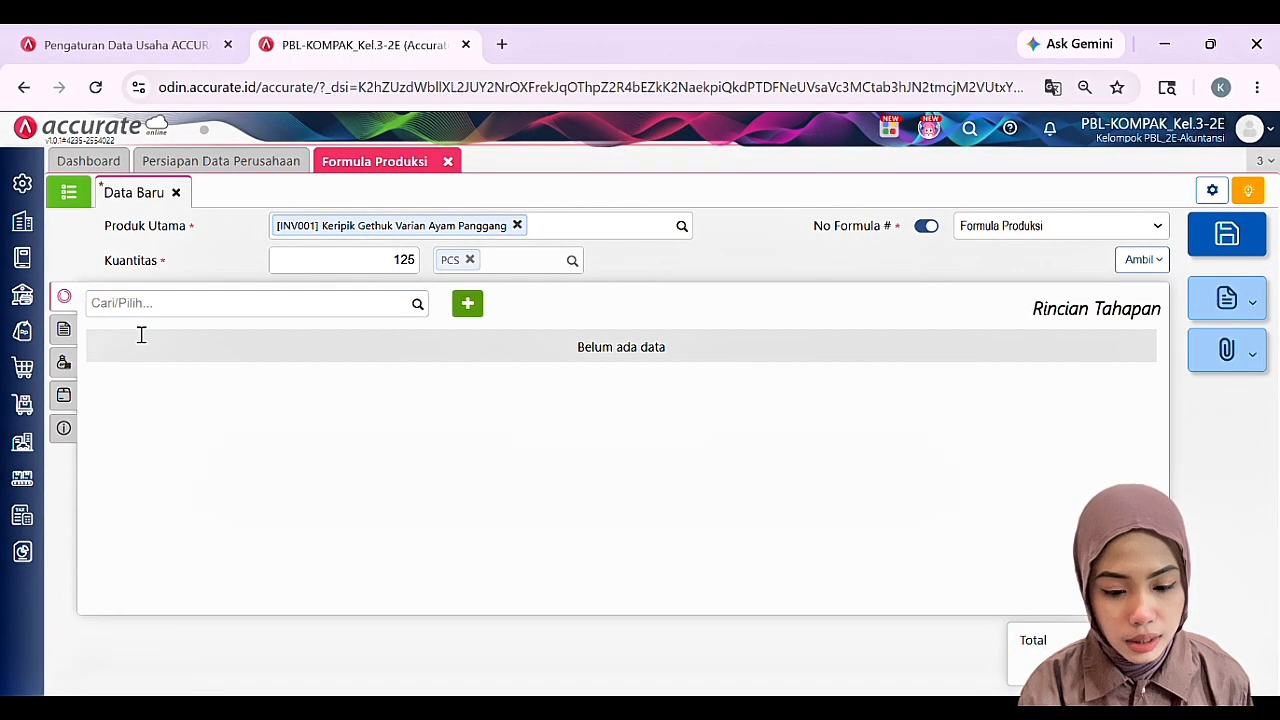
pyautogui.click(468, 303)
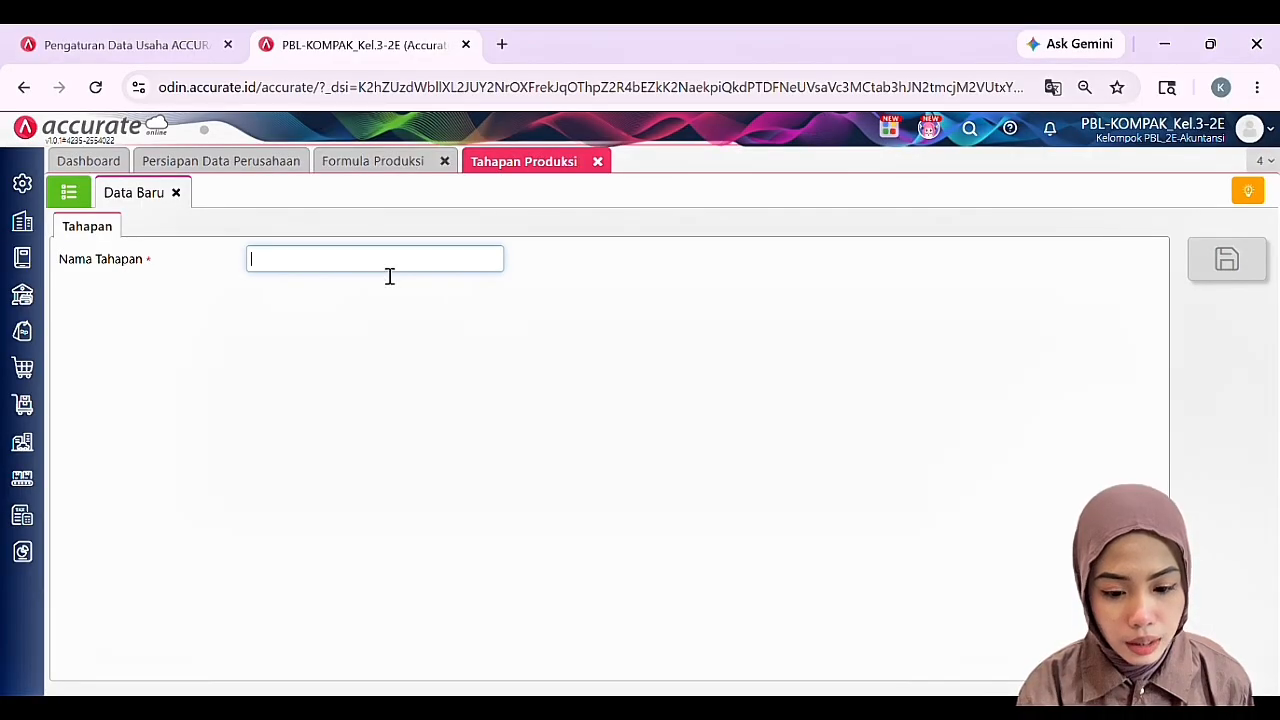
pyautogui.click(351, 170)
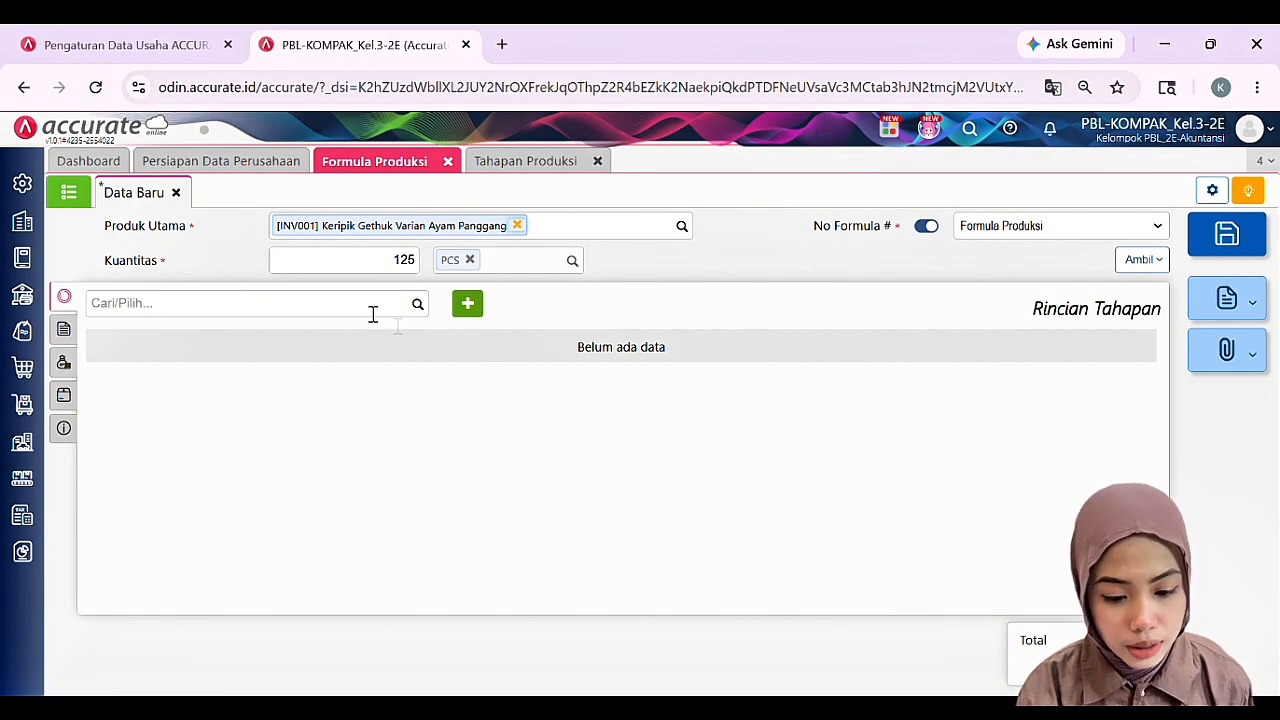
# Add the Produksi and Pengemasan stages to the new formula's Rincian Tahapan
pyautogui.click(419, 310)
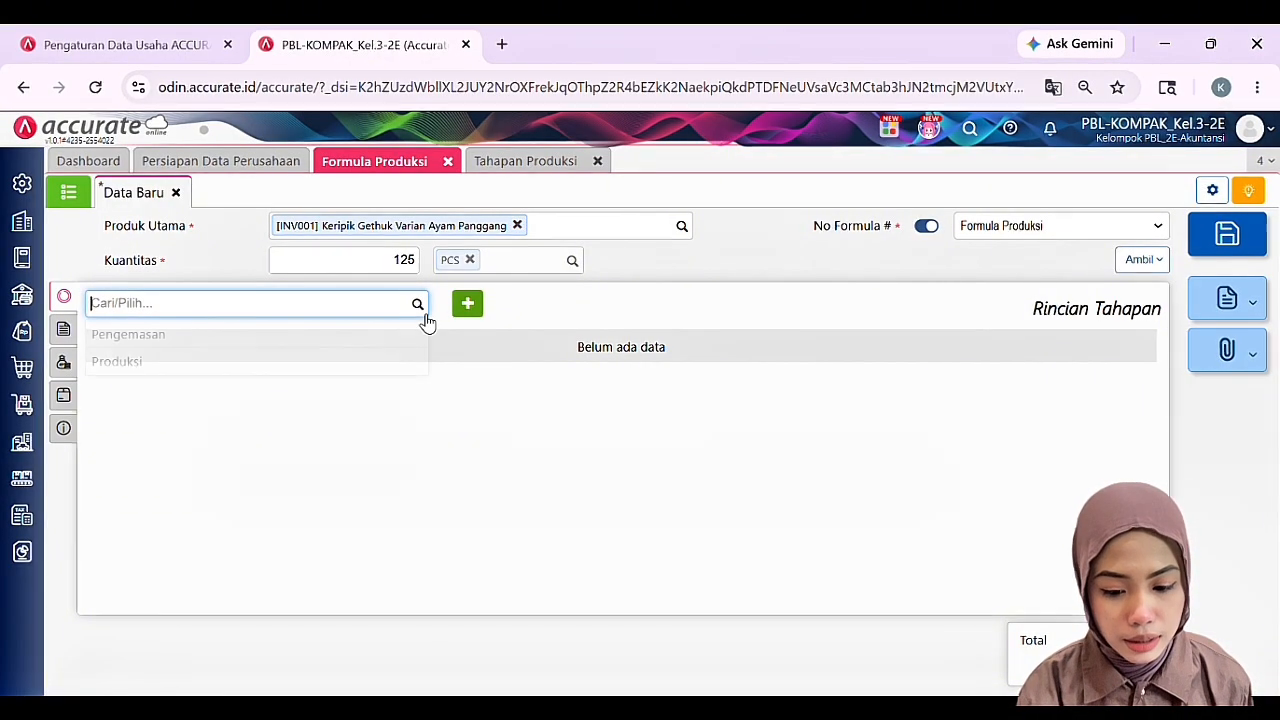
pyautogui.click(303, 360)
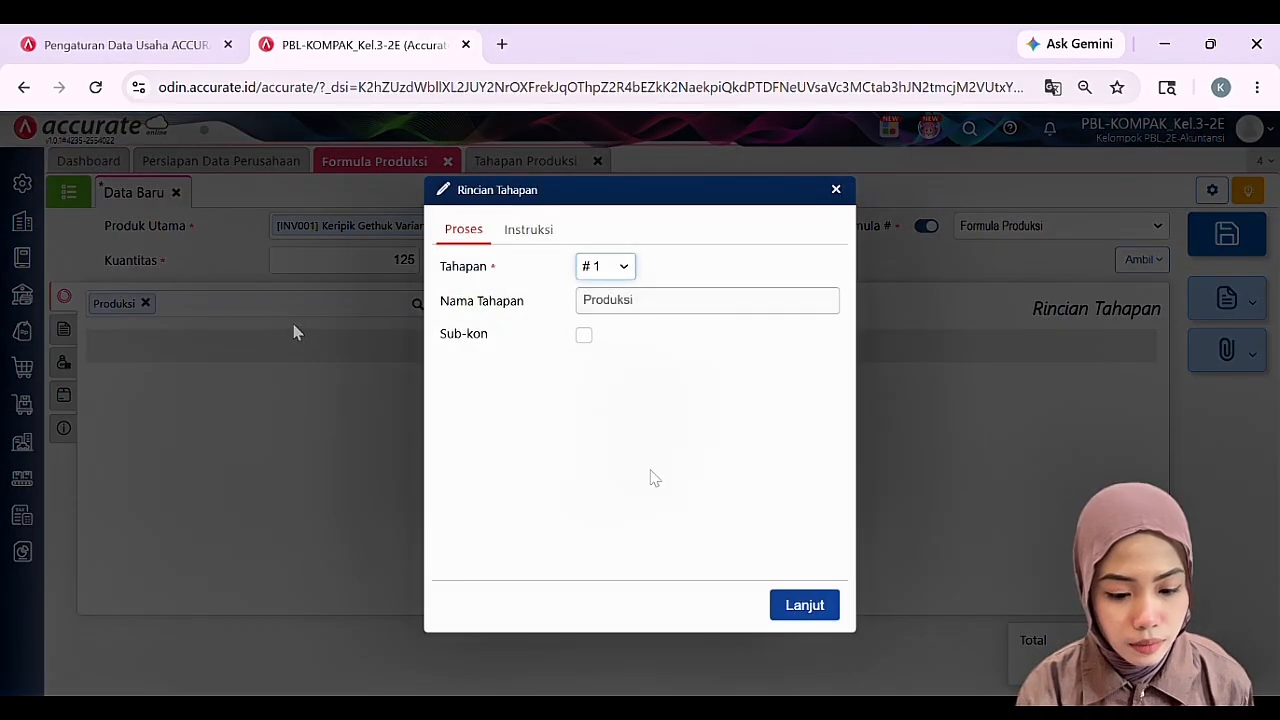
pyautogui.click(812, 607)
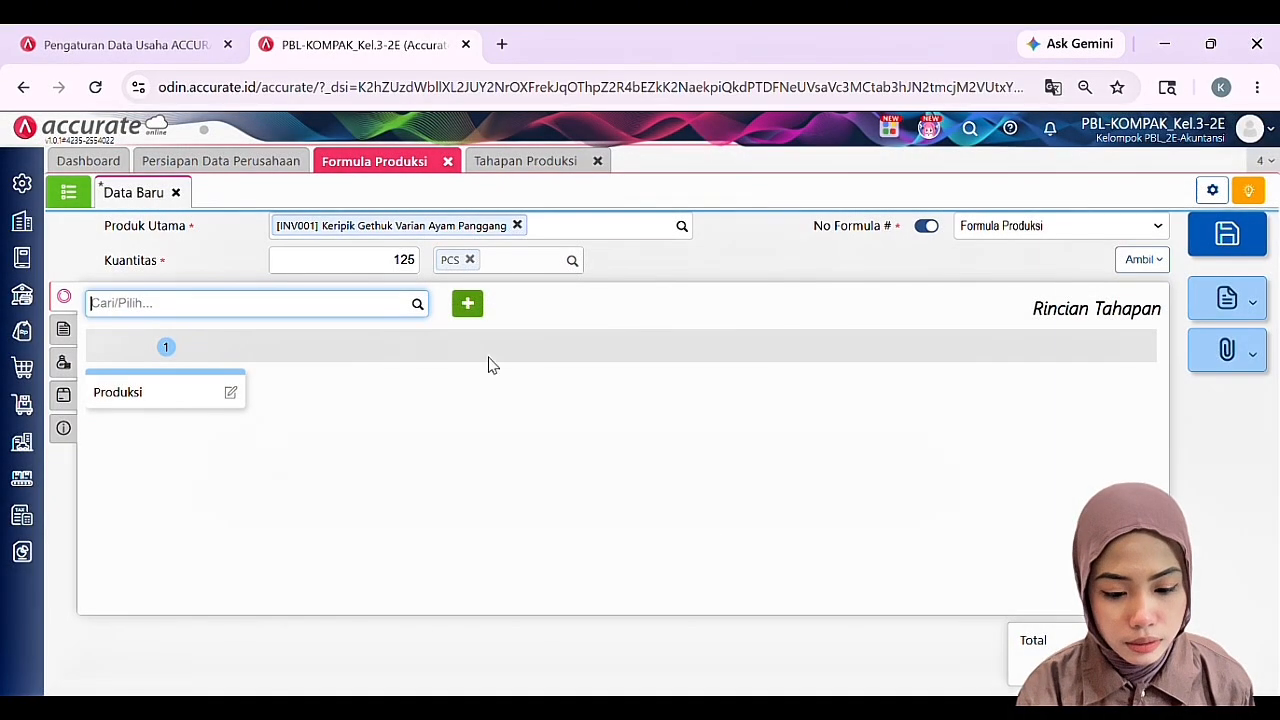
pyautogui.click(430, 310)
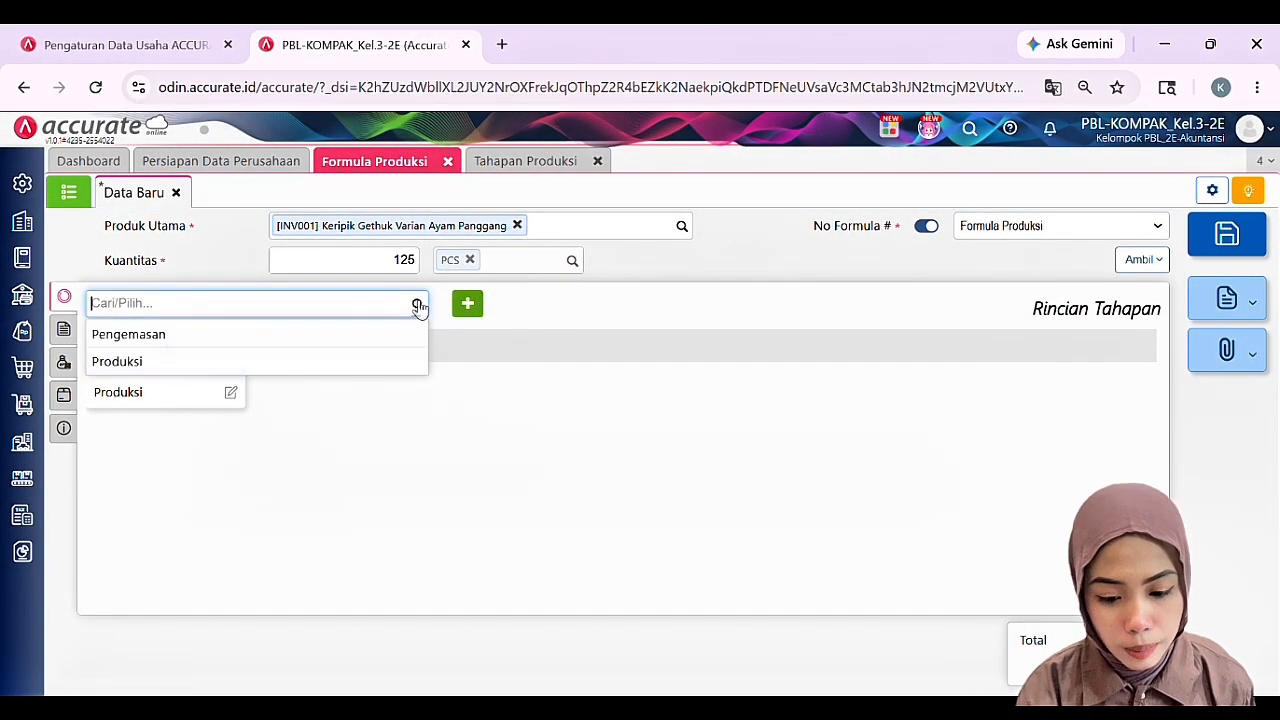
pyautogui.click(252, 338)
pyautogui.click(806, 607)
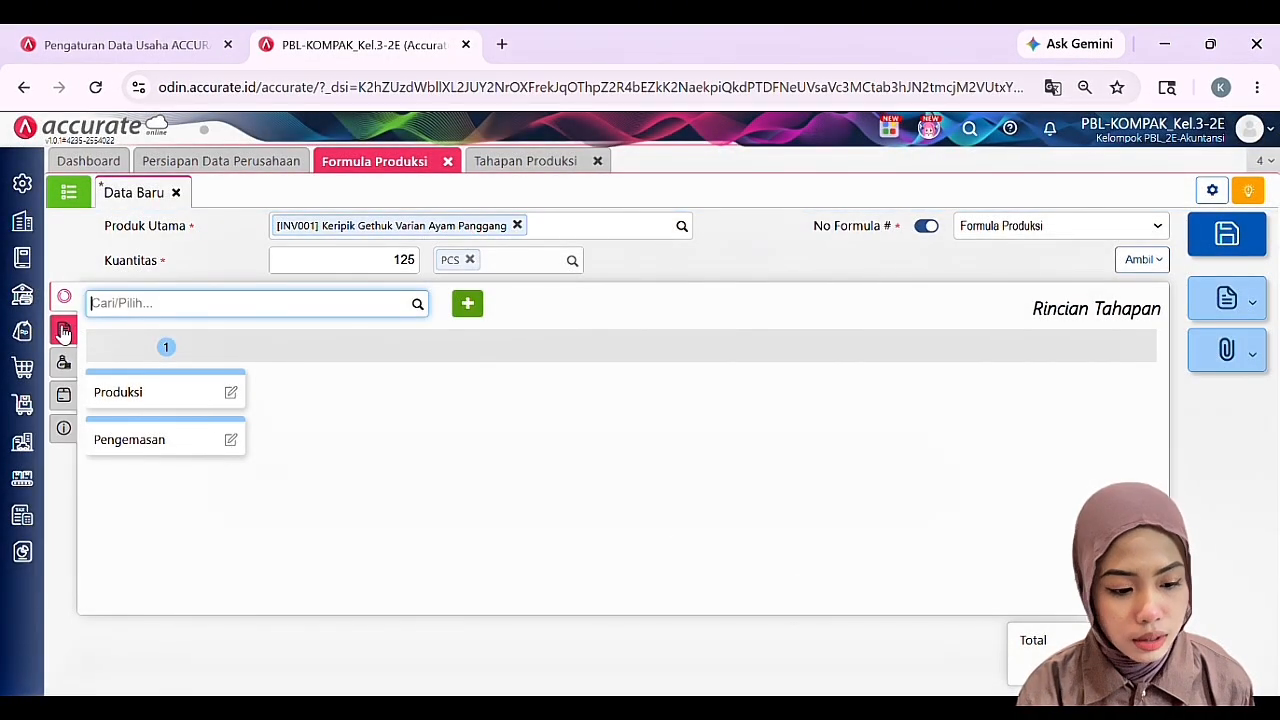
# Choose Singkong (BB001) from the available items as a raw material in the formula's Rincian Bahan Baku
pyautogui.click(63, 330)
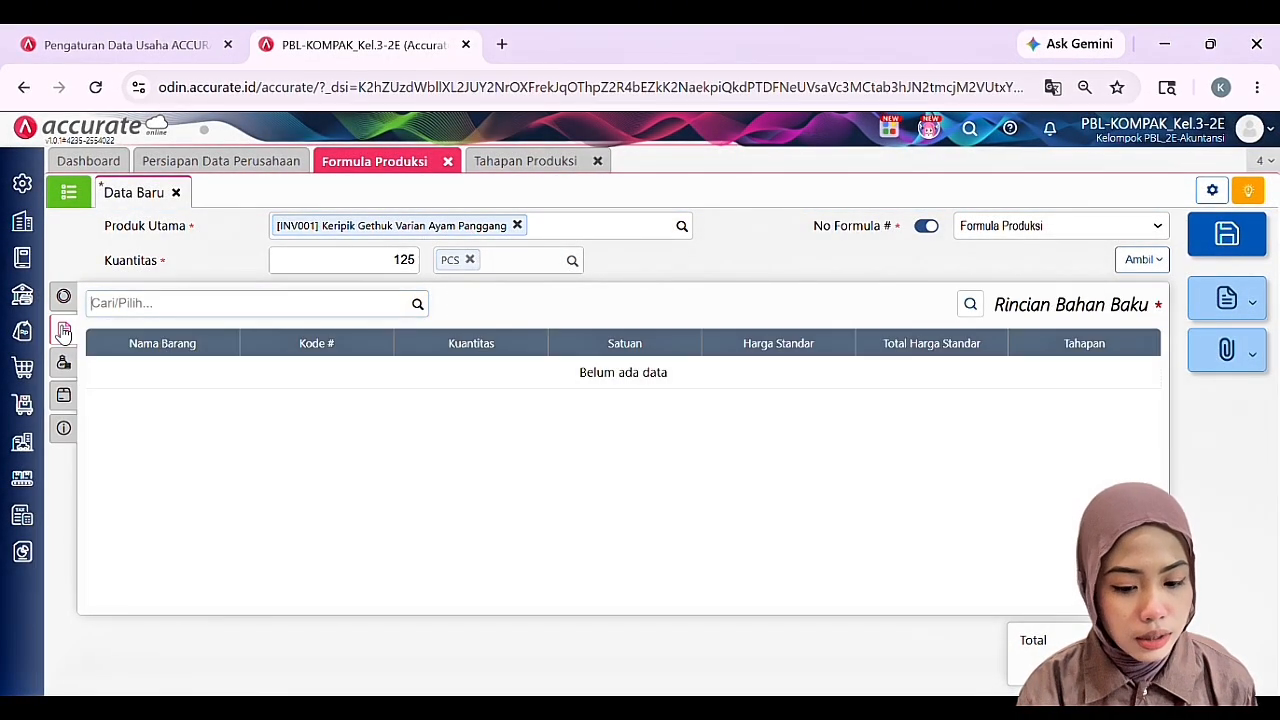
pyautogui.click(418, 305)
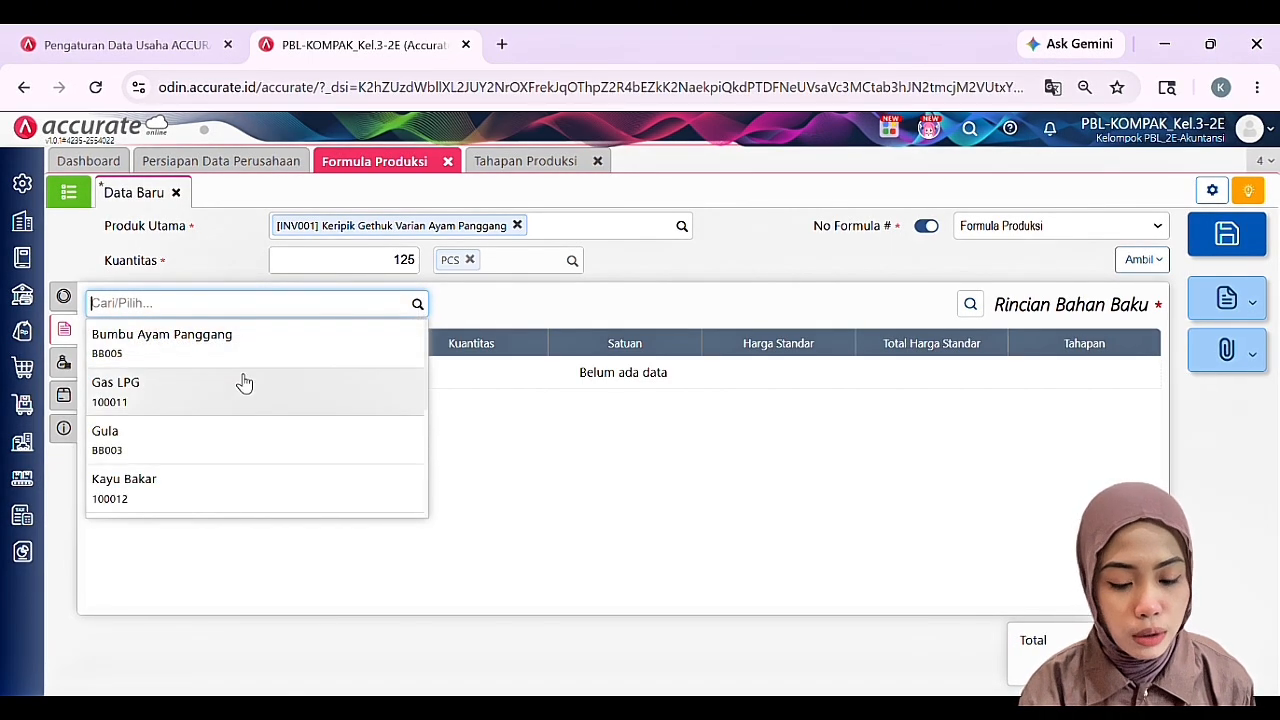
pyautogui.scroll(-2, 243, 381)
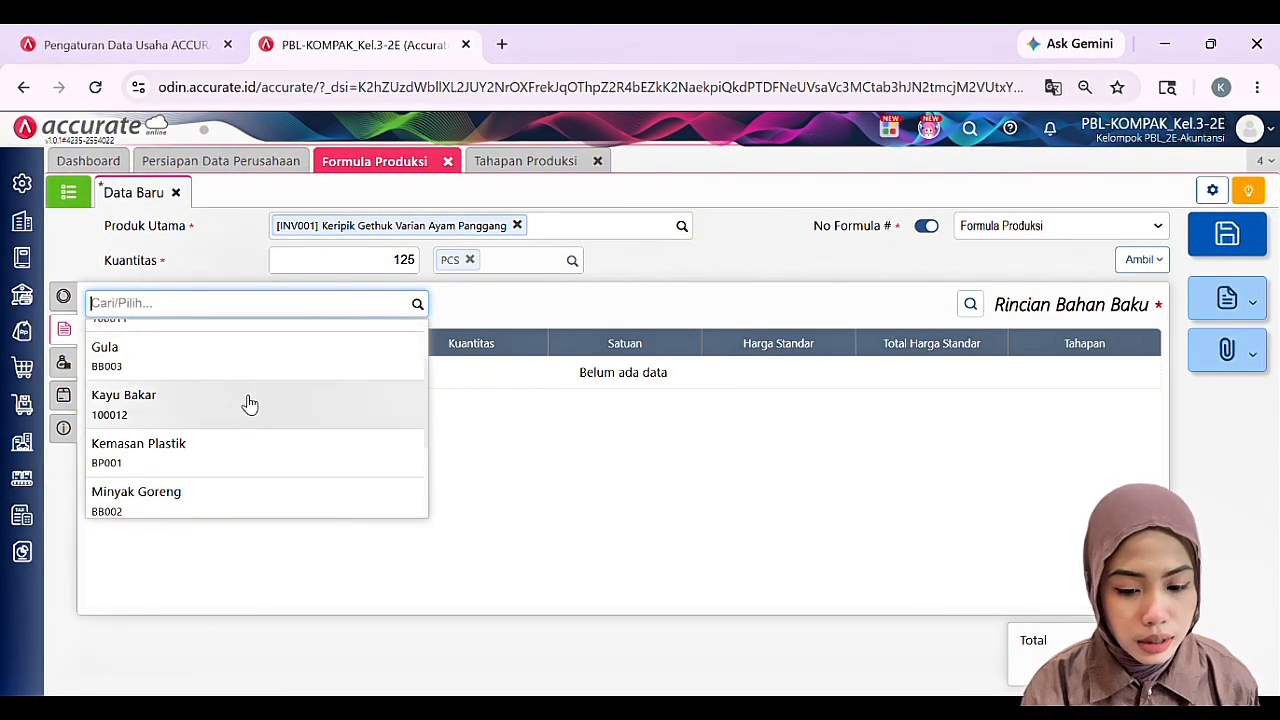
pyautogui.scroll(-3, 252, 410)
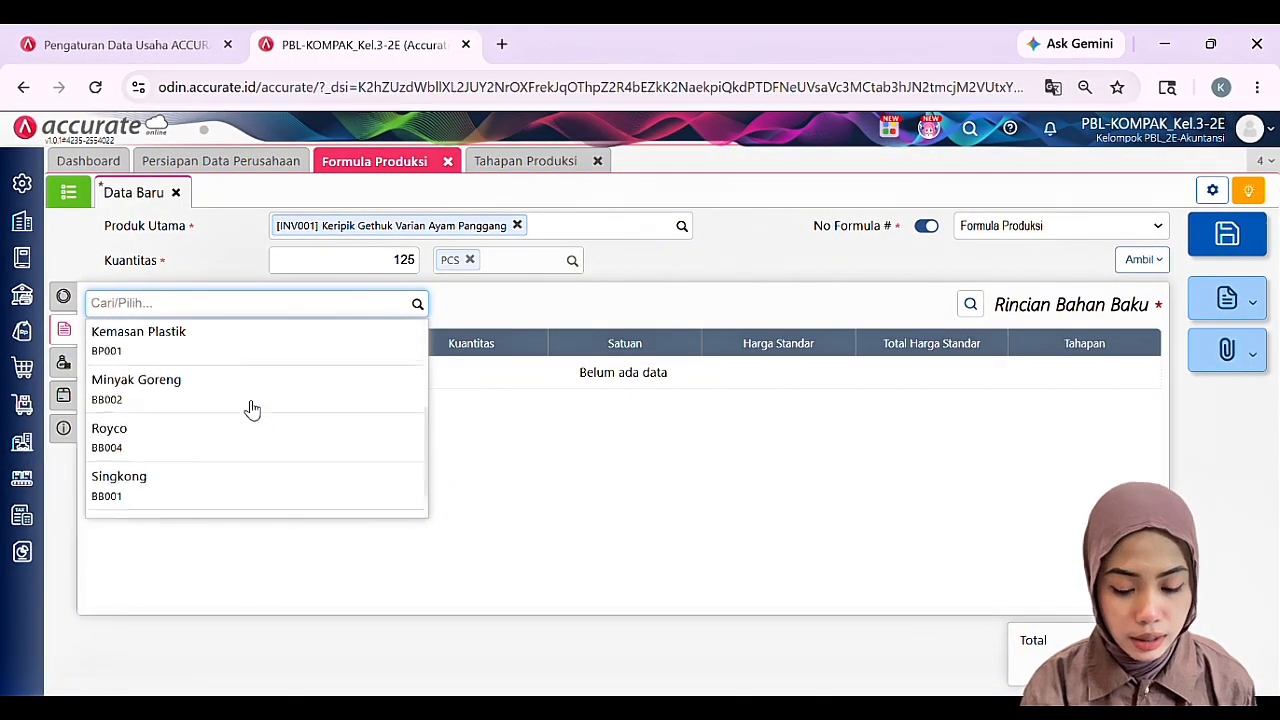
pyautogui.scroll(4, 252, 410)
pyautogui.scroll(-3, 252, 410)
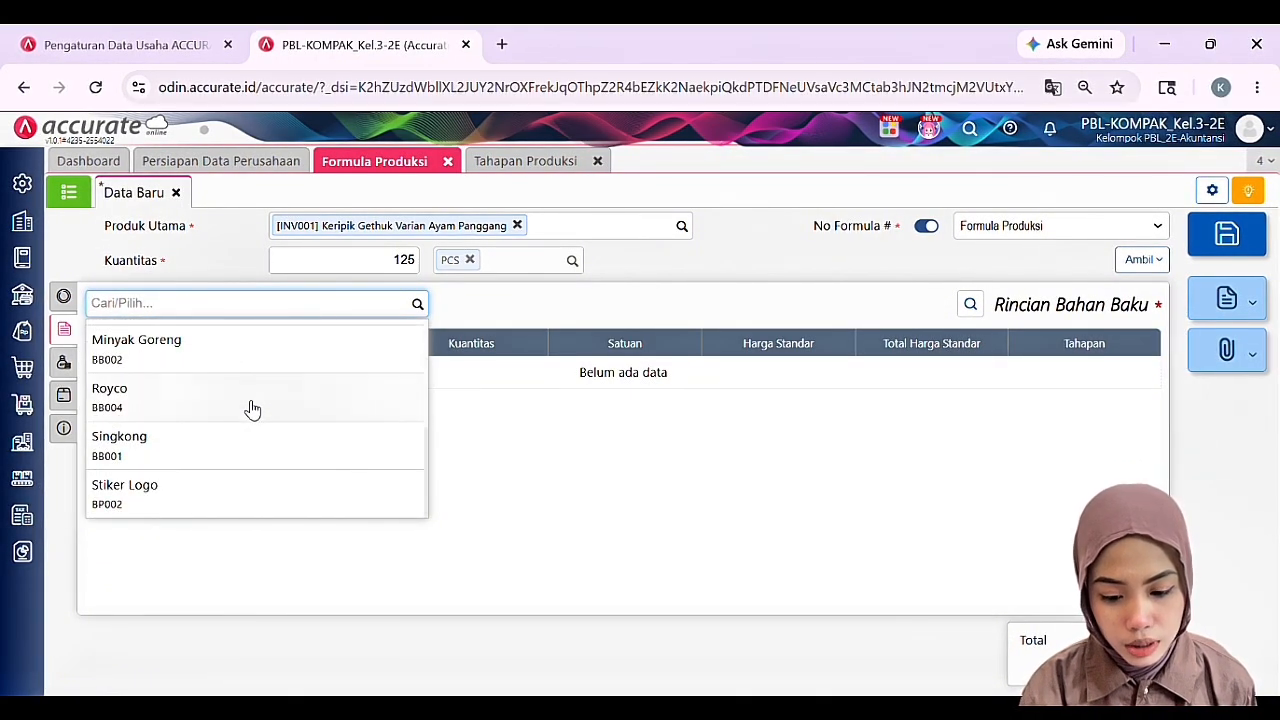
pyautogui.click(249, 442)
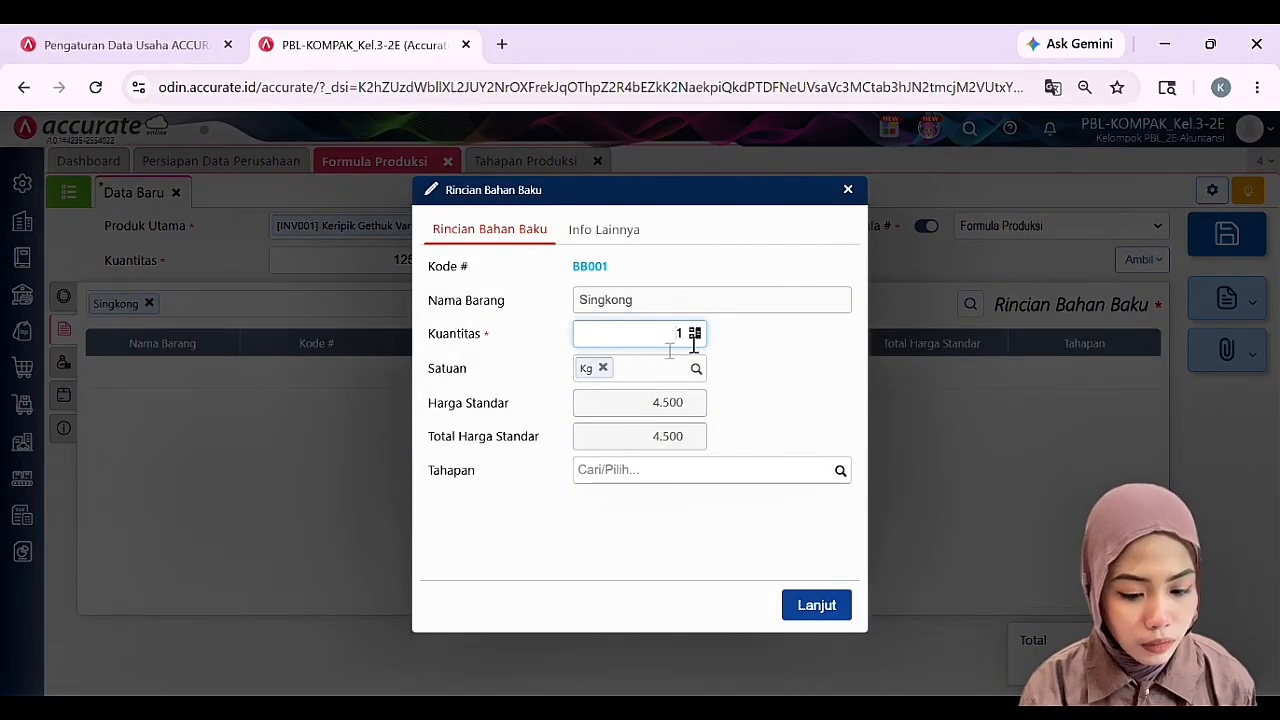
# Set Singkong's Kuantitas to 125 Kg and its Tahapan to Produksi, and add it to the raw material rows
pyautogui.click(845, 478)
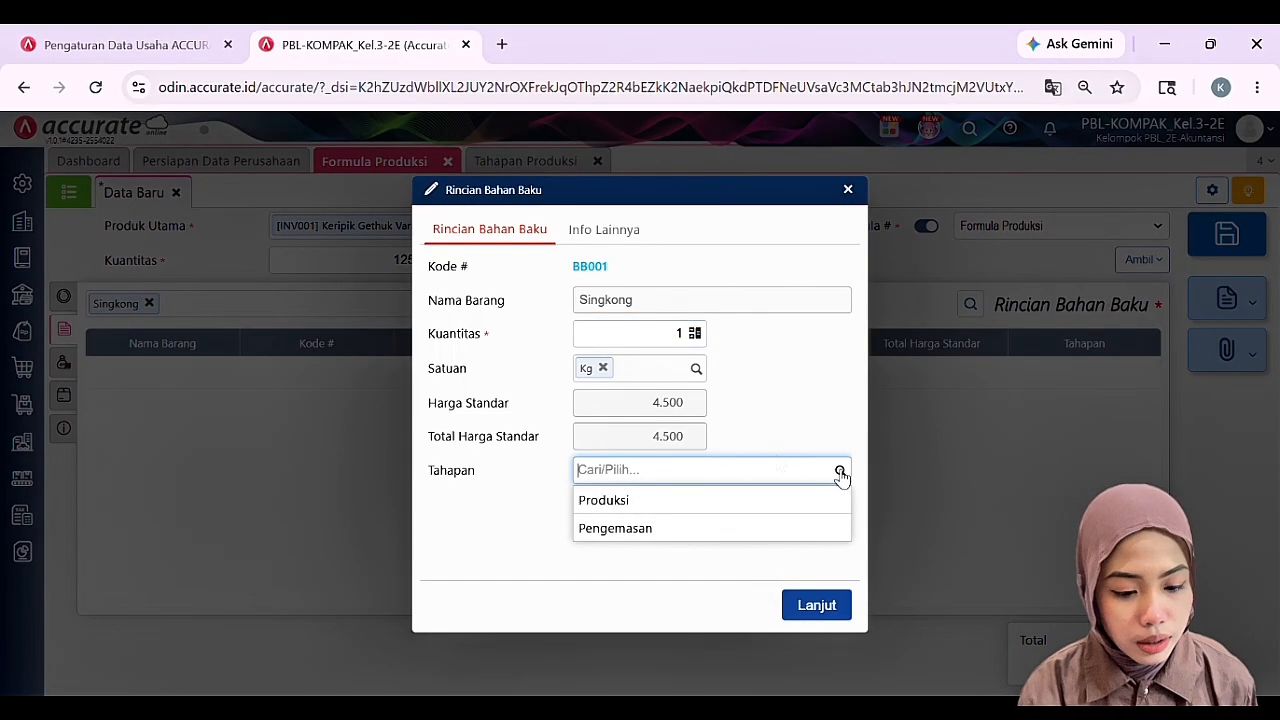
pyautogui.click(651, 339)
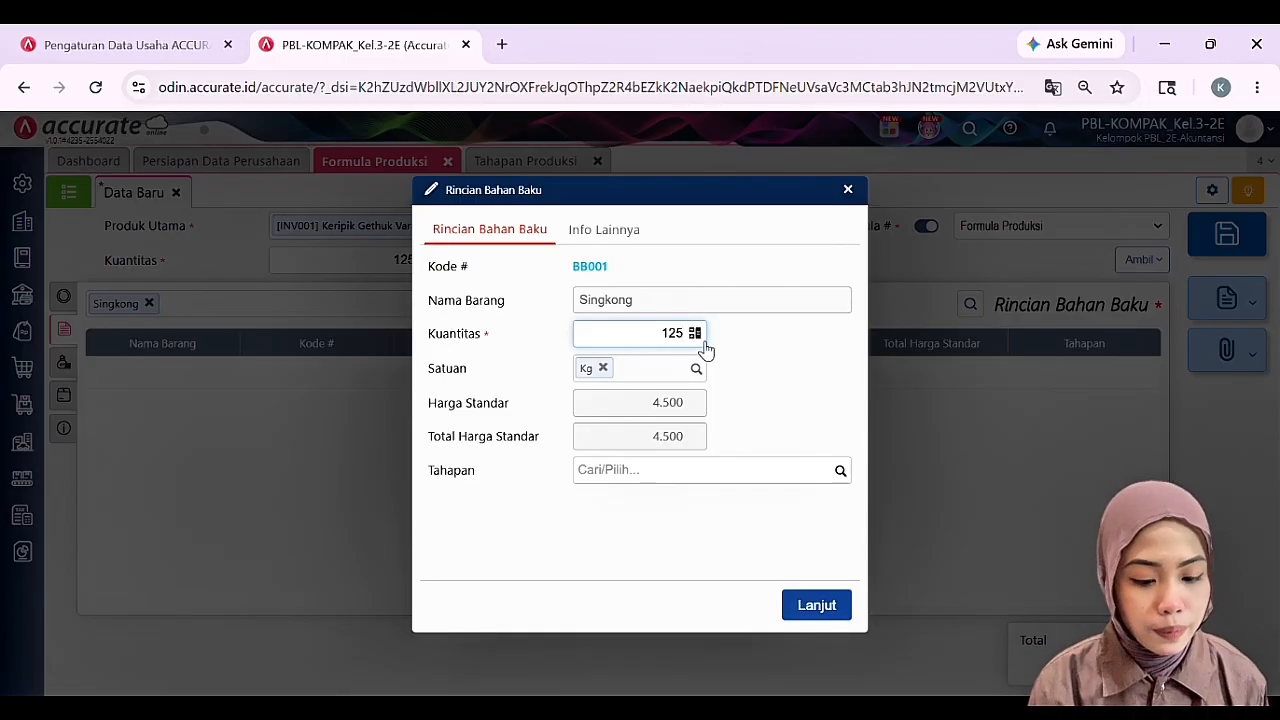
pyautogui.click(845, 475)
pyautogui.click(721, 503)
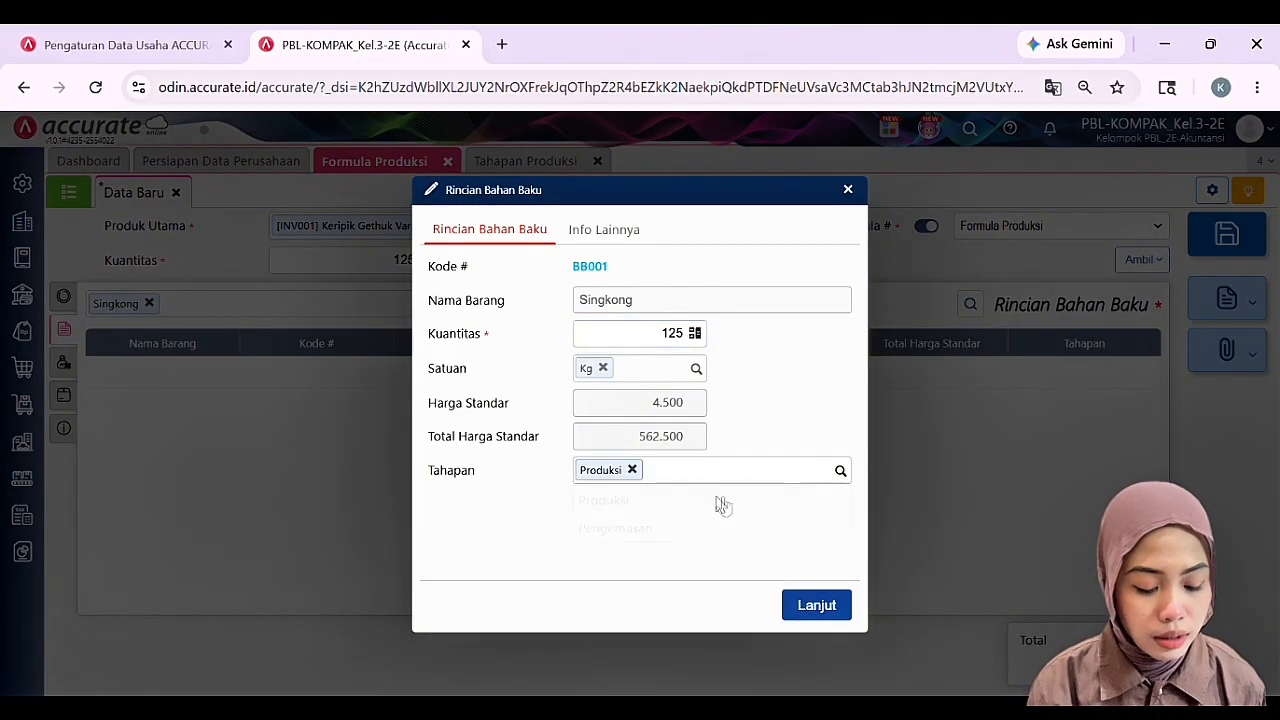
pyautogui.click(791, 607)
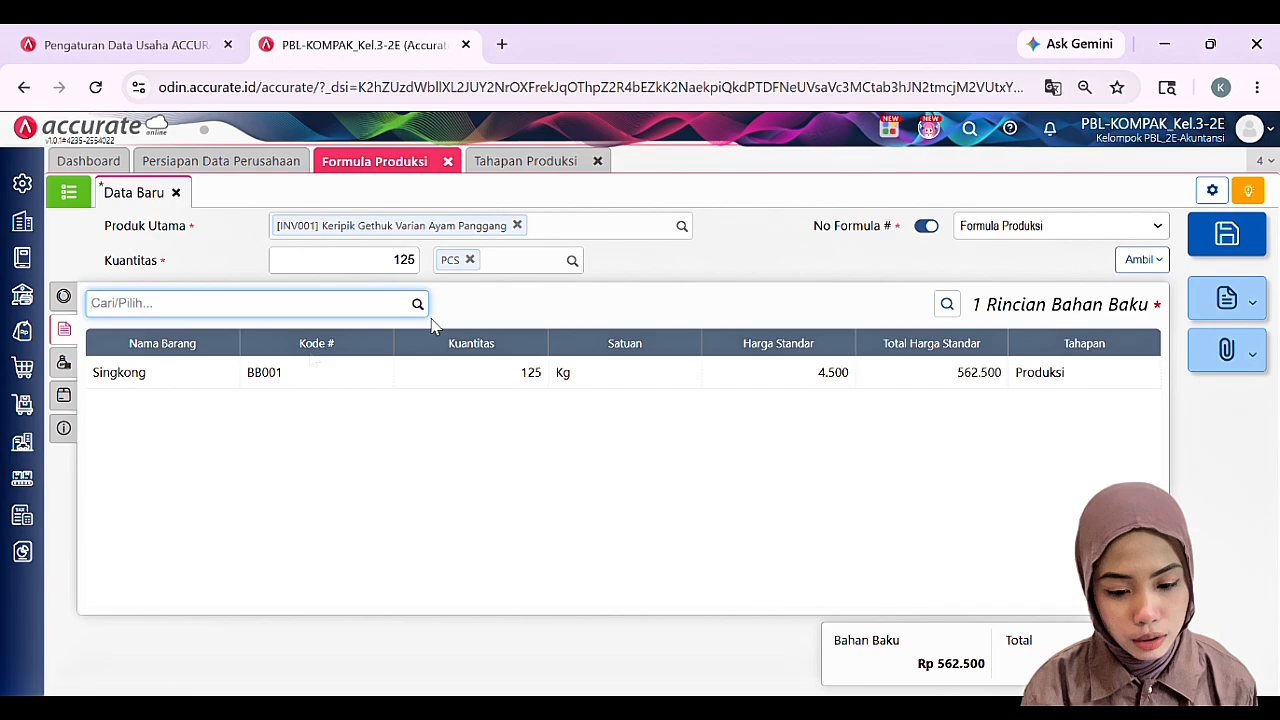
# Open the saved formula BOM.2026.04.00001 from the formula list and examine its Rincian Bahan Baku and Rincian Biaya
pyautogui.click(60, 198)
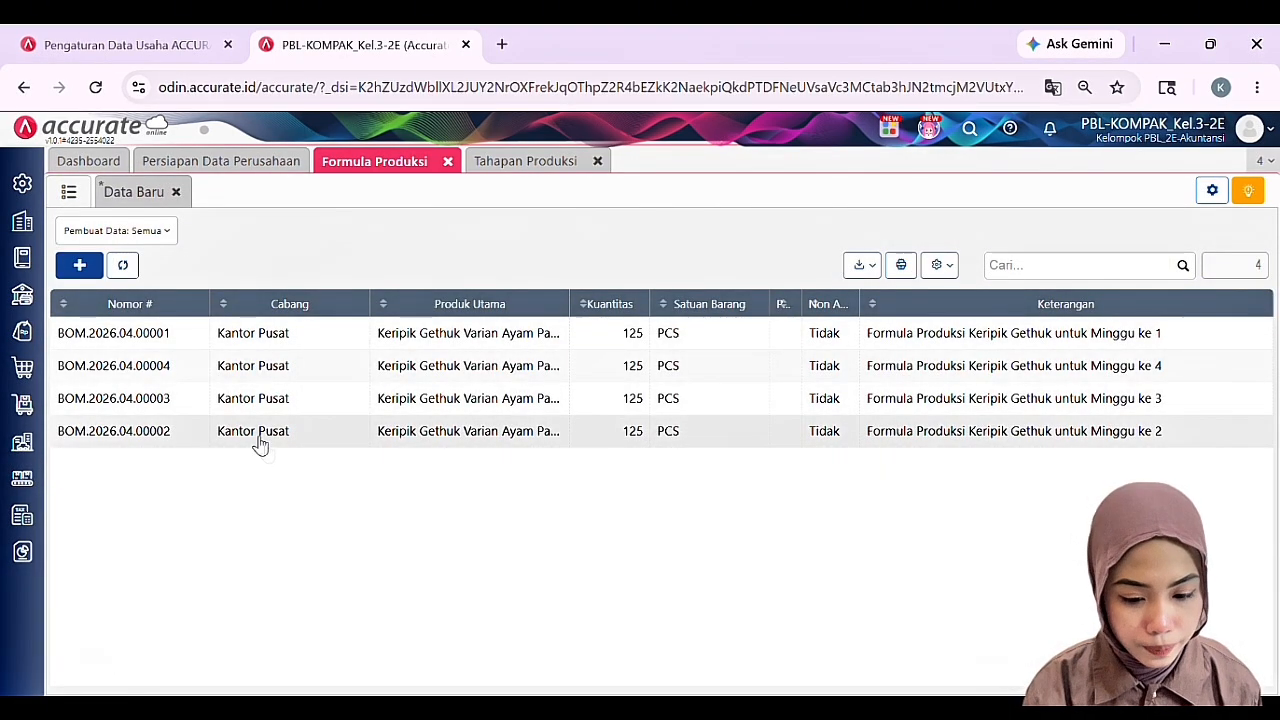
pyautogui.click(224, 353)
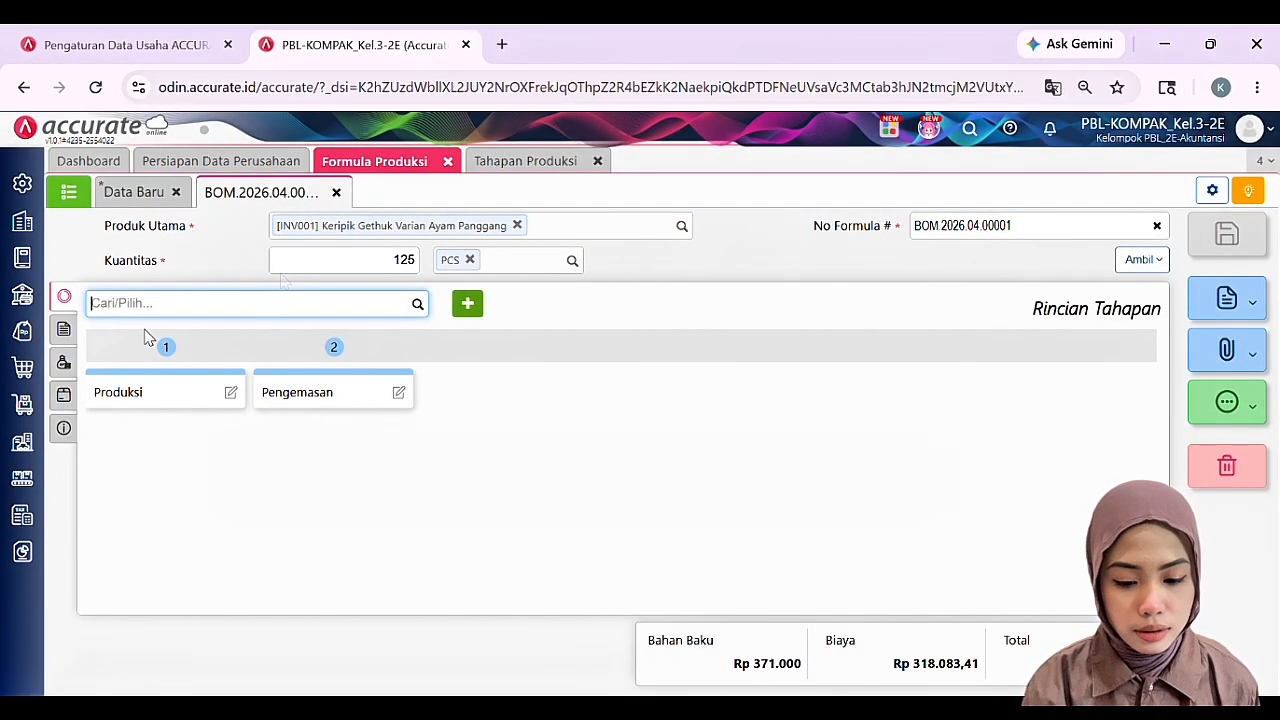
pyautogui.click(64, 330)
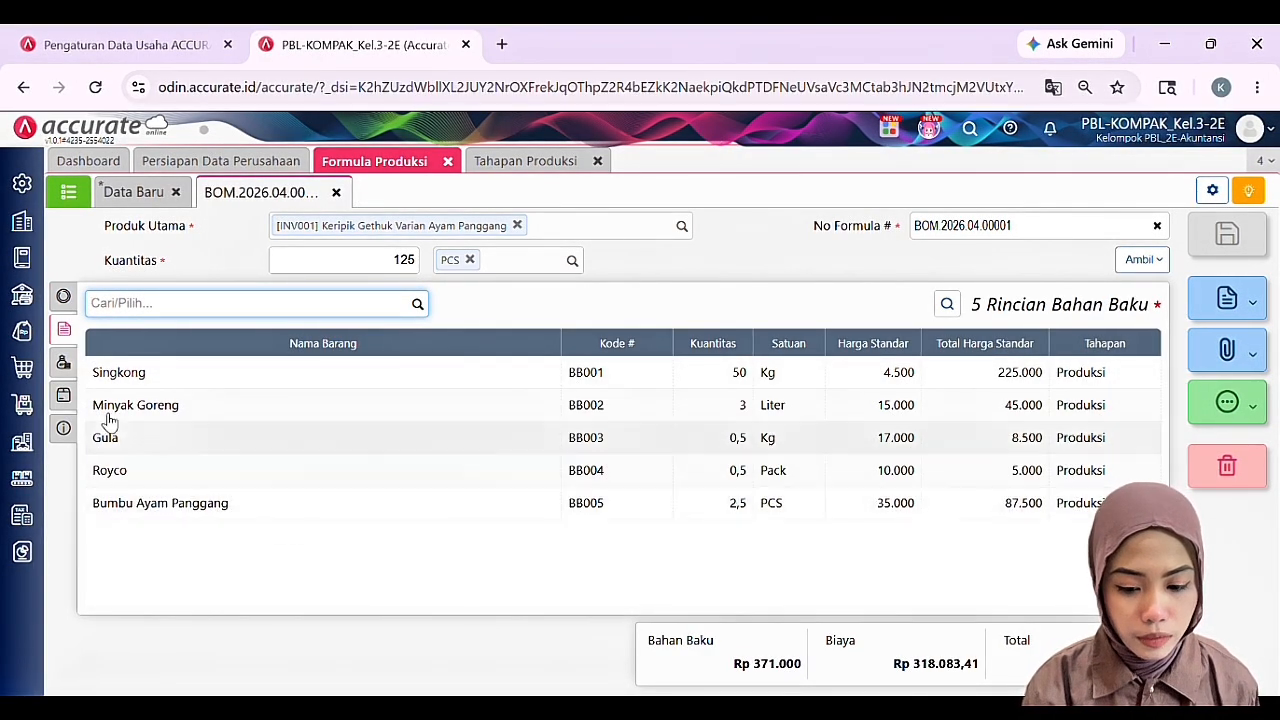
pyautogui.click(50, 369)
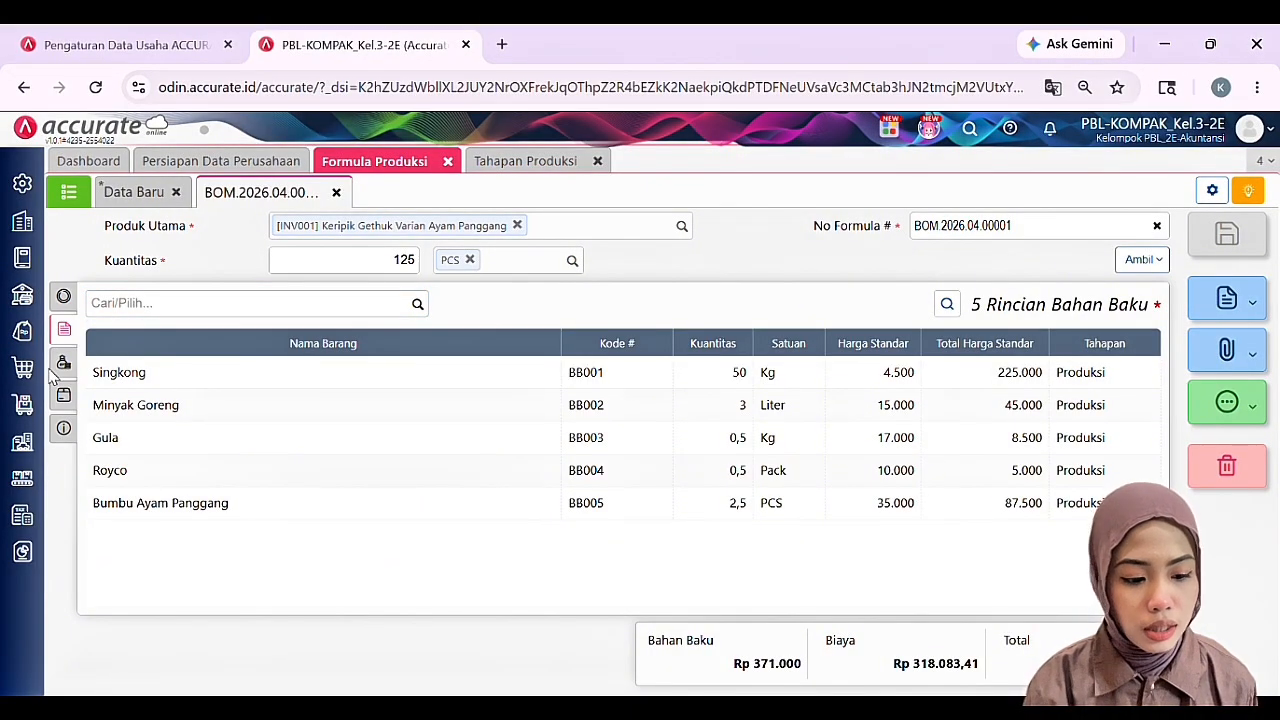
pyautogui.click(62, 364)
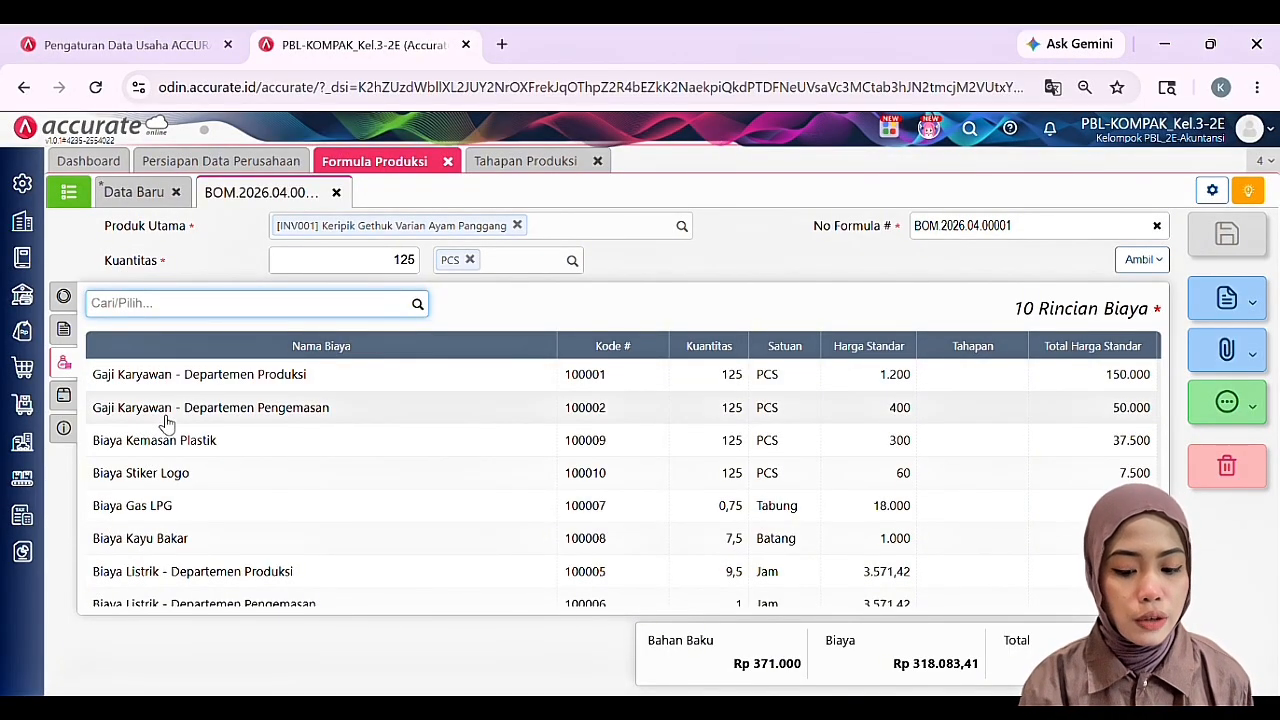
pyautogui.scroll(-1, 228, 520)
pyautogui.scroll(1, 228, 520)
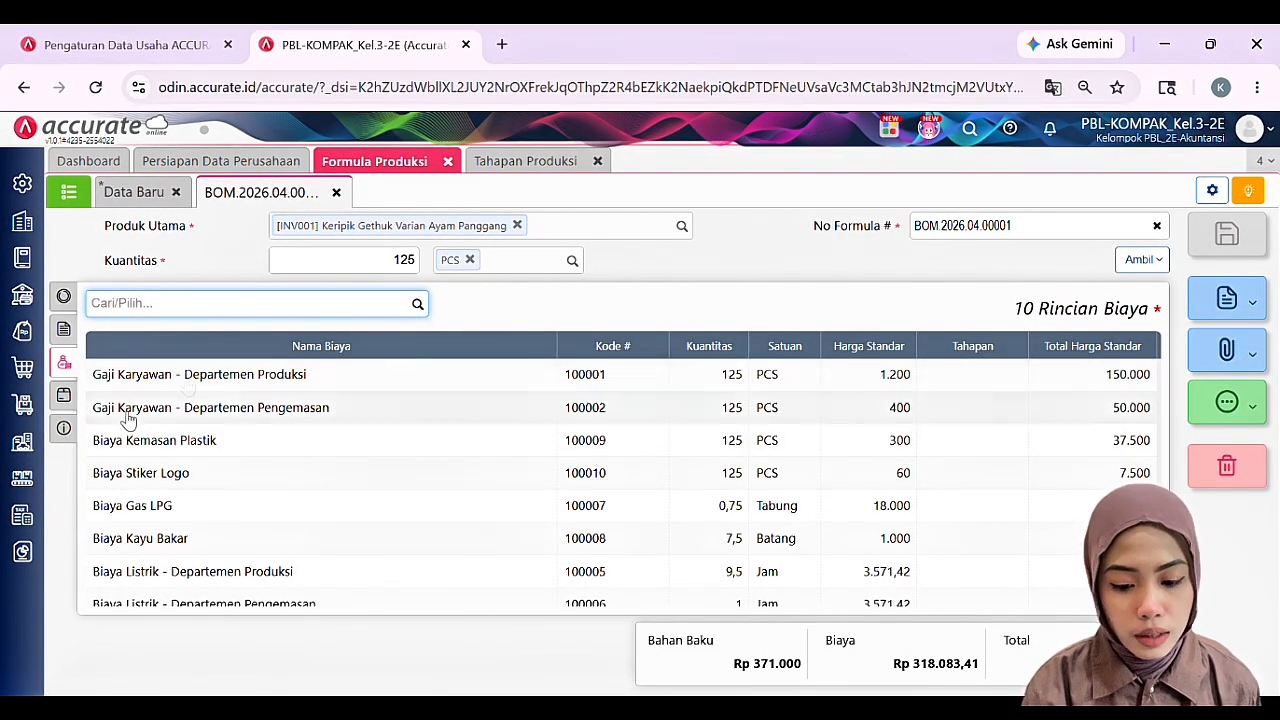
# Check the Keterangan under Info lainnya and the Rincian Tahapan of formula BOM.2026.04.00001, and close that formula
pyautogui.click(70, 436)
pyautogui.click(377, 415)
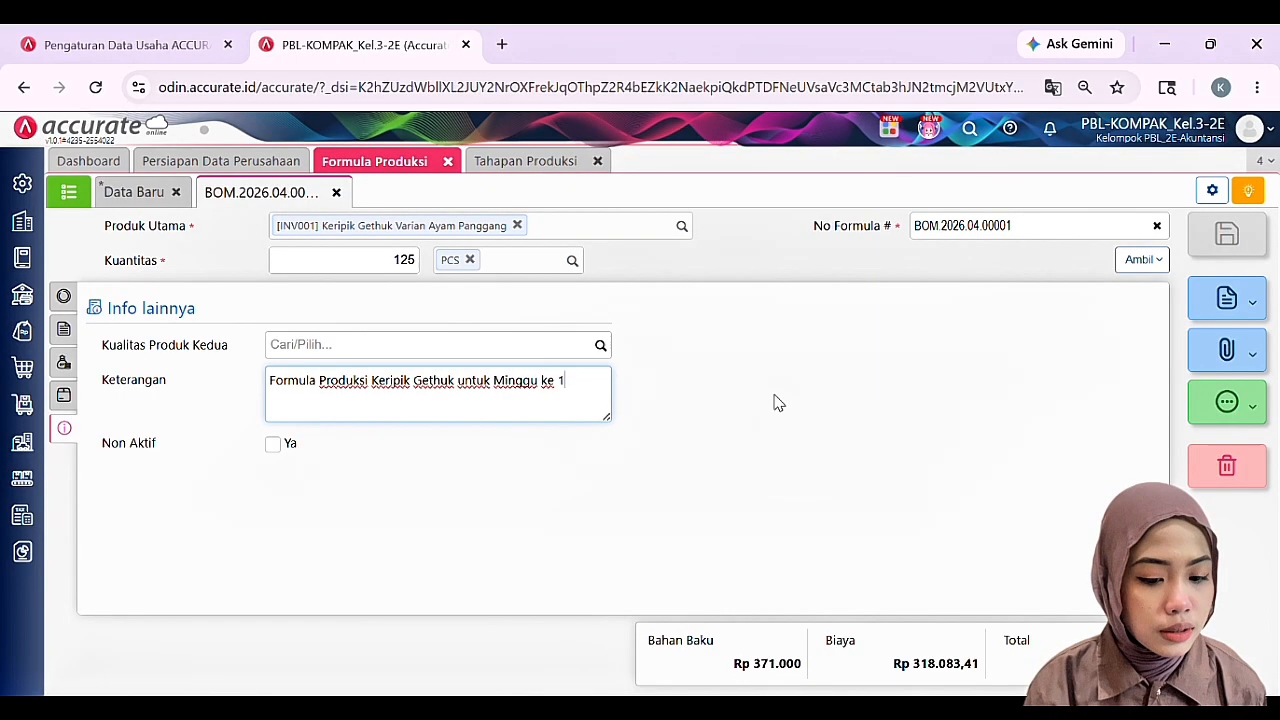
pyautogui.click(63, 296)
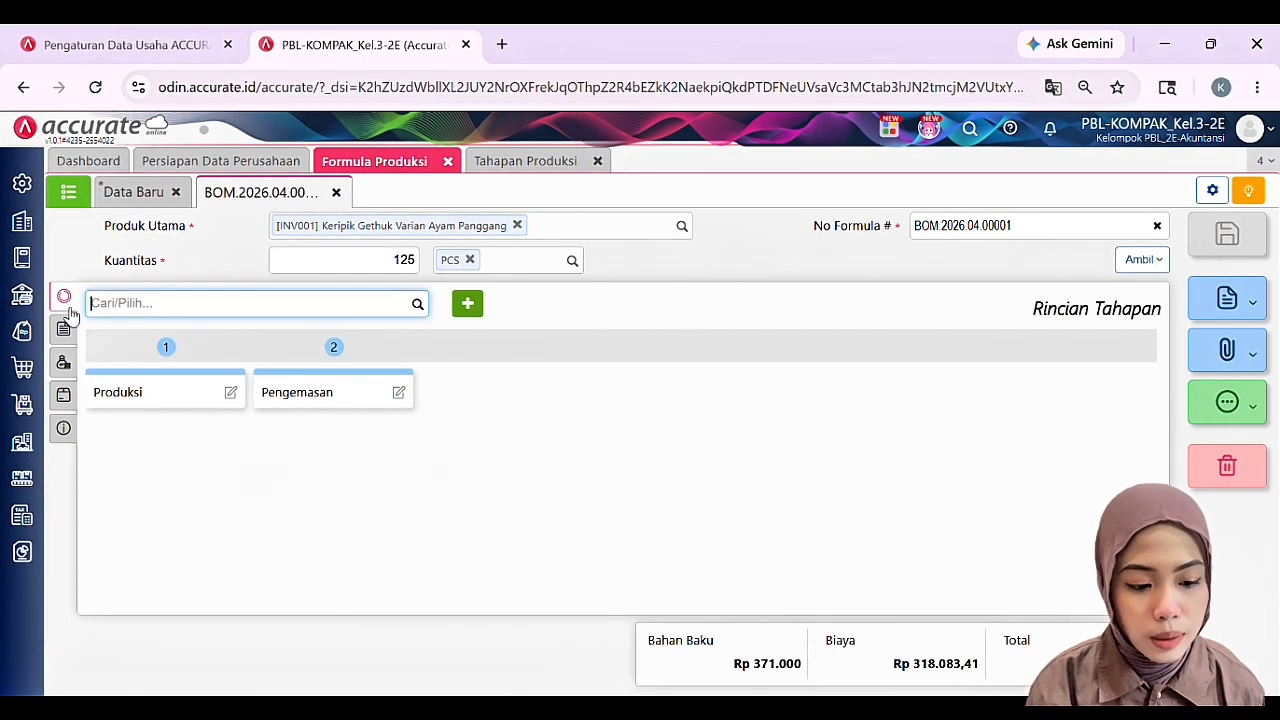
pyautogui.click(1226, 240)
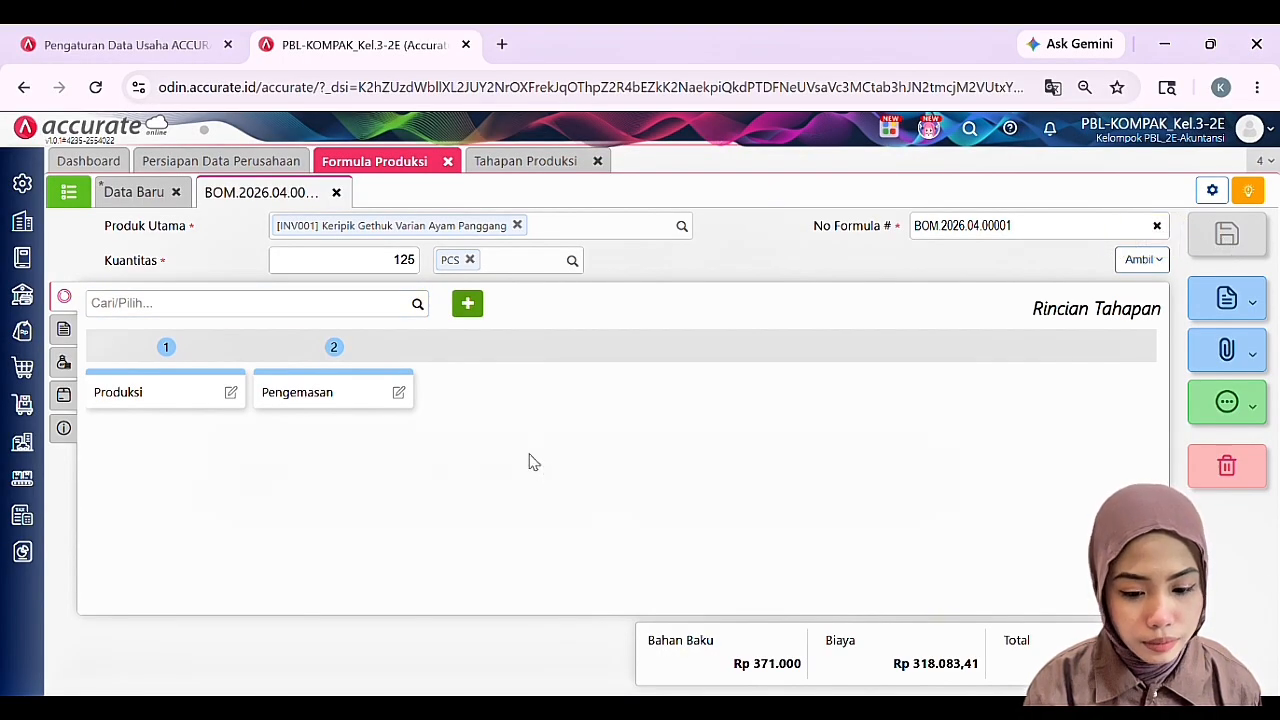
pyautogui.click(340, 195)
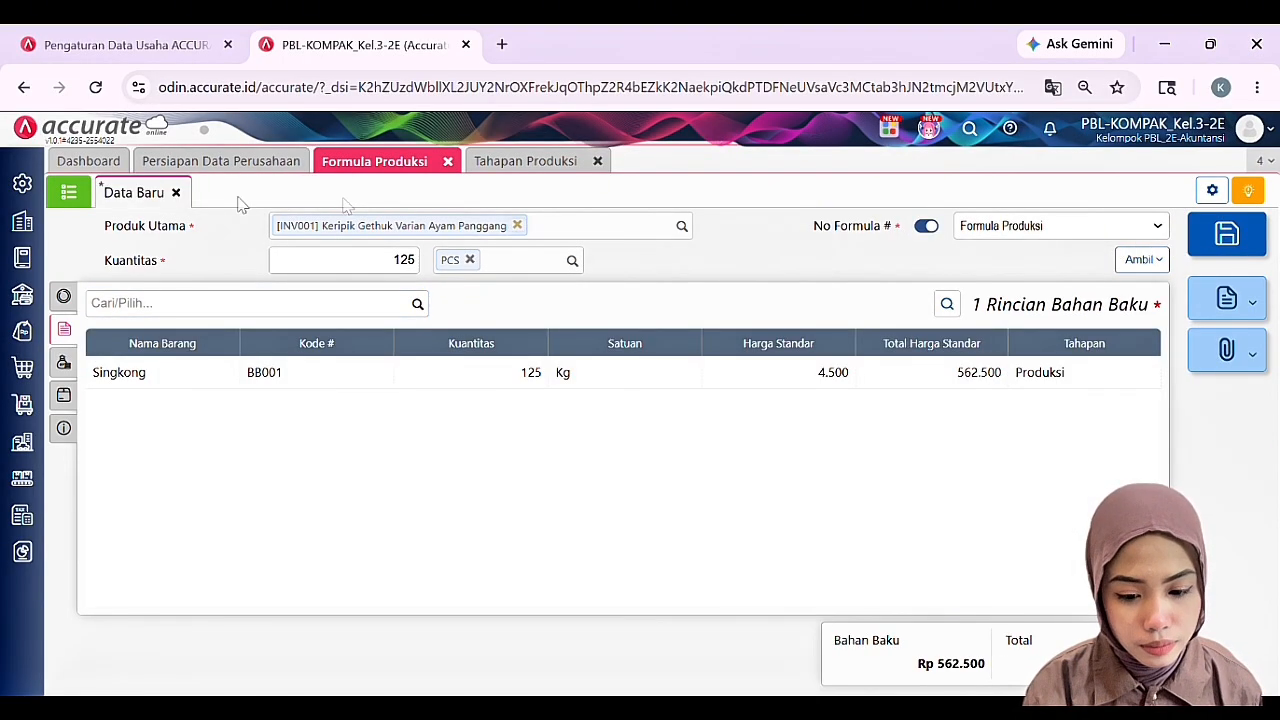
# Discard the unsaved new production formula and close both Formula Produksi and Tahapan Produksi
pyautogui.click(449, 162)
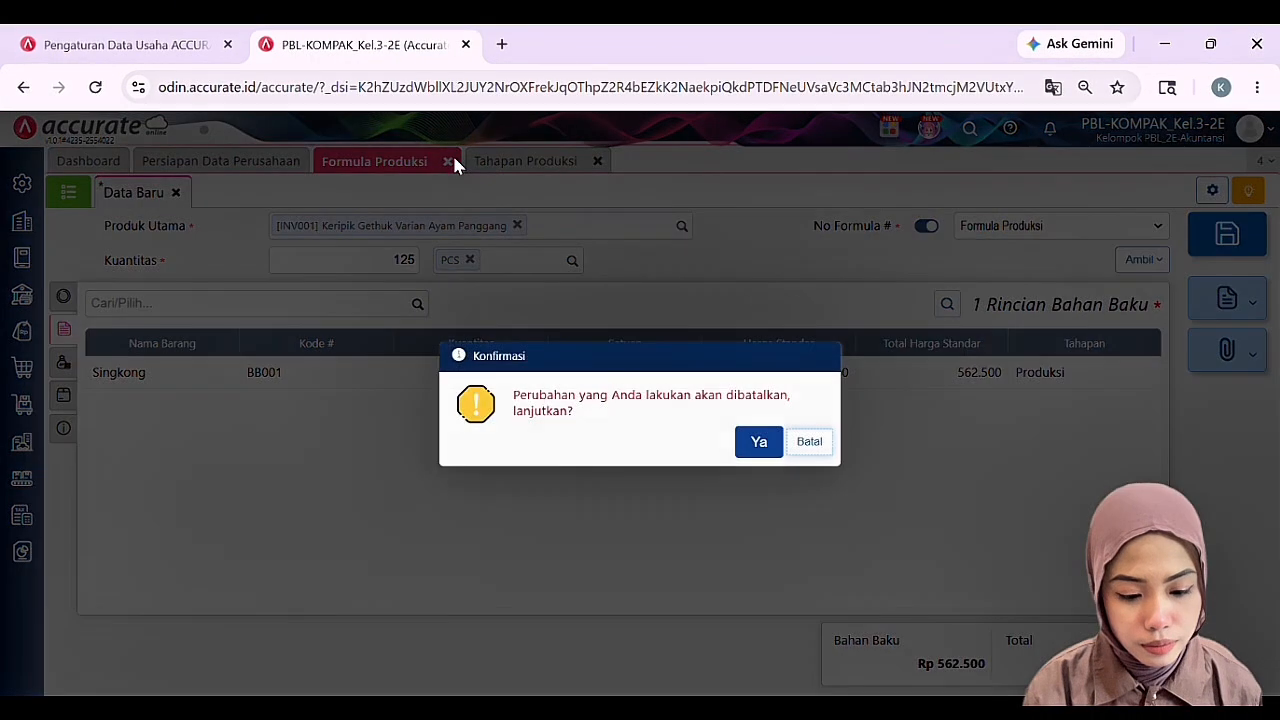
pyautogui.click(757, 443)
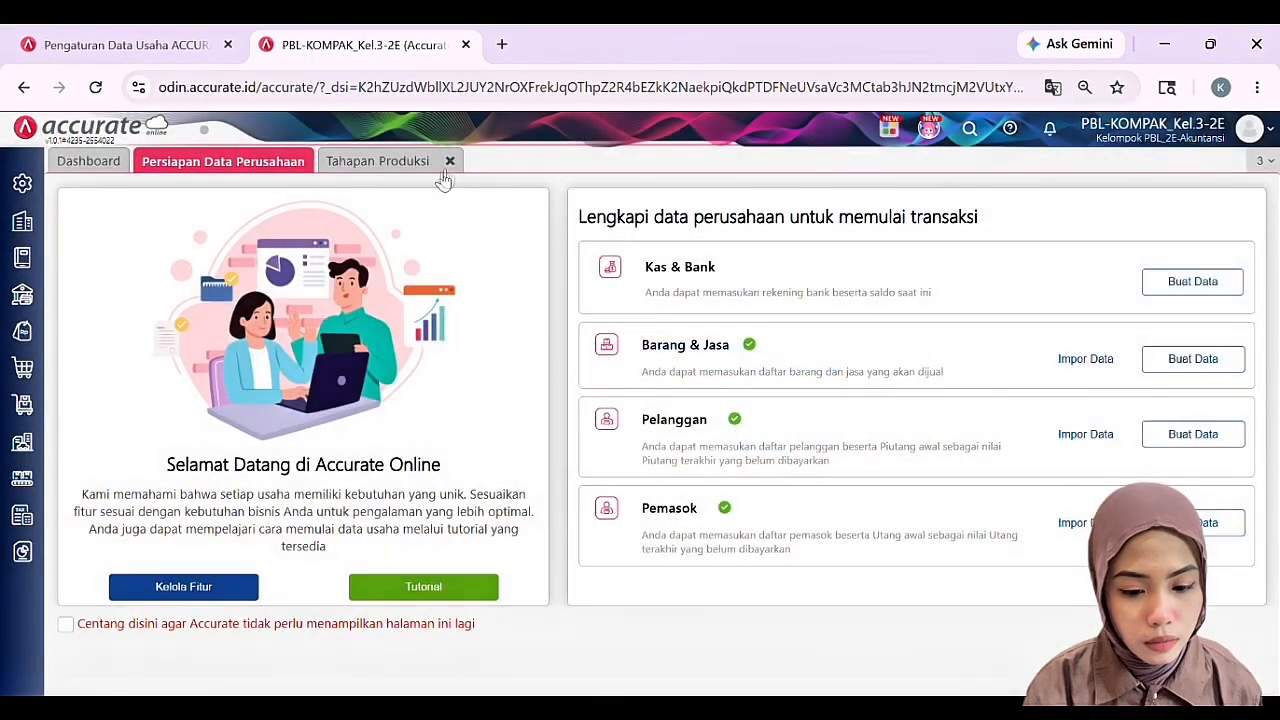
pyautogui.click(451, 161)
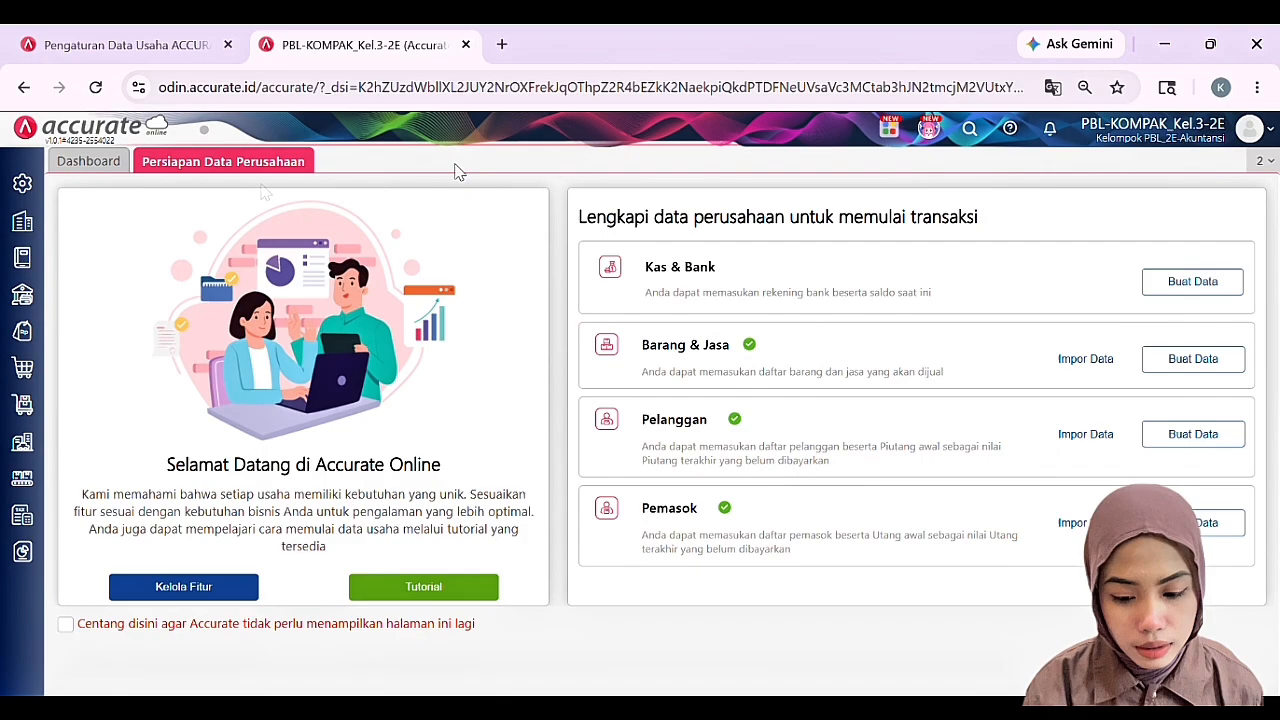
# Start a new Rencana Produksi from the Manufaktur module and name it Rencana Produksi Minggu ke 1 November
pyautogui.click(22, 478)
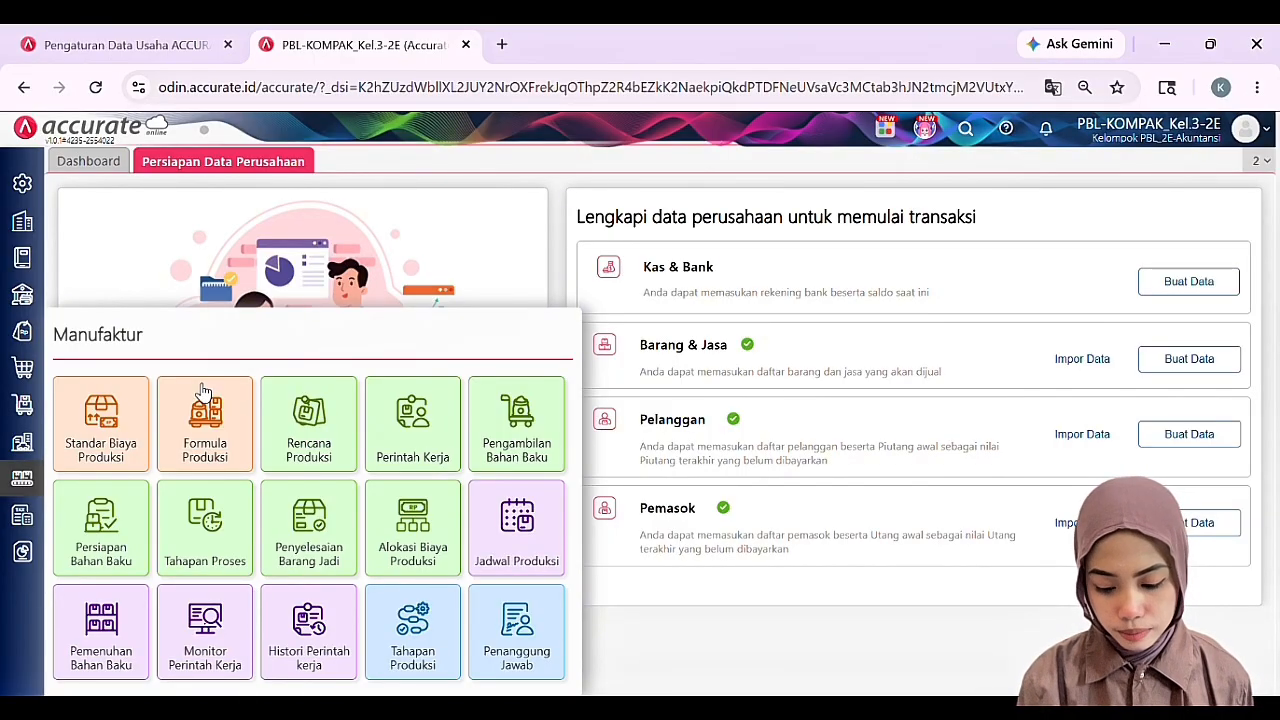
pyautogui.click(291, 415)
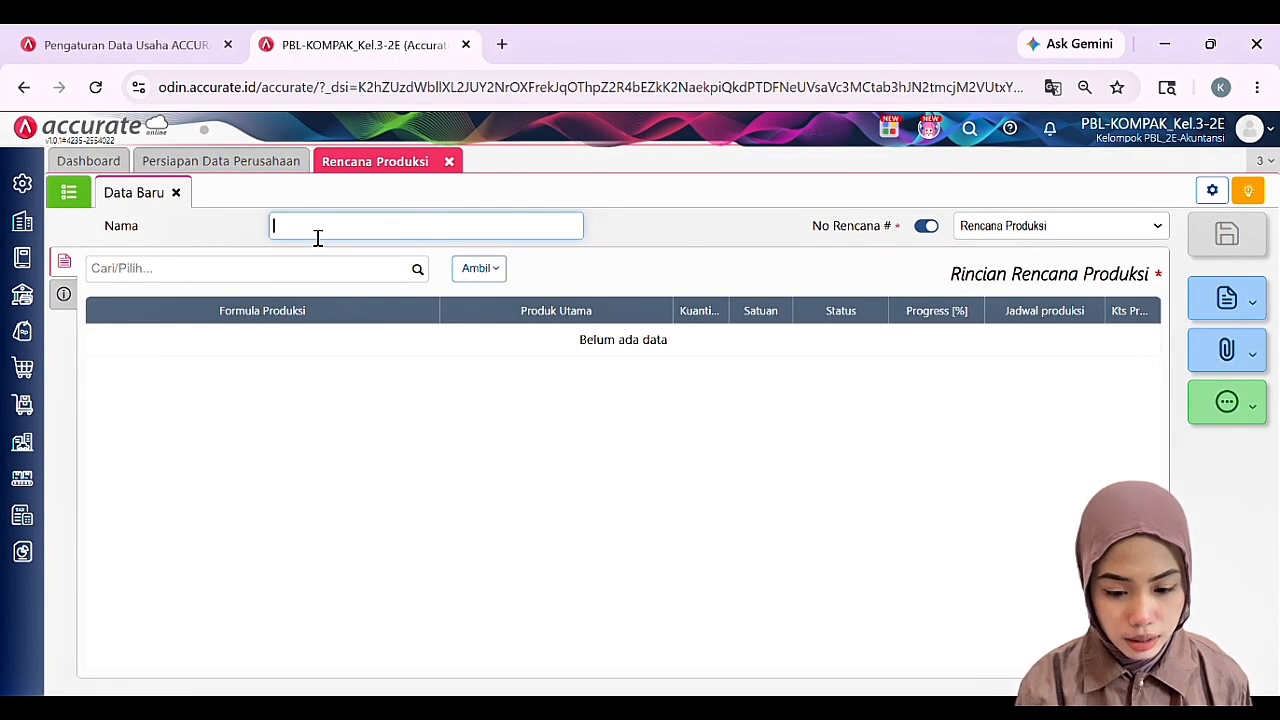
pyautogui.click(288, 468)
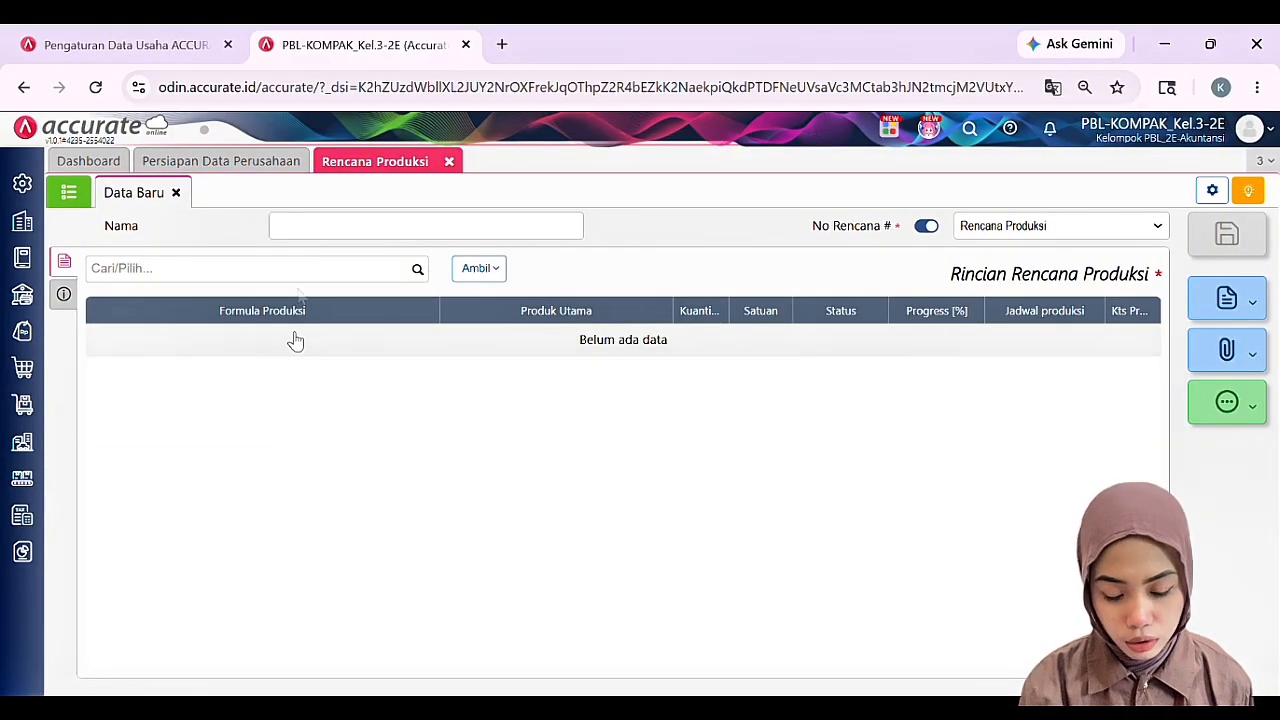
pyautogui.click(331, 232)
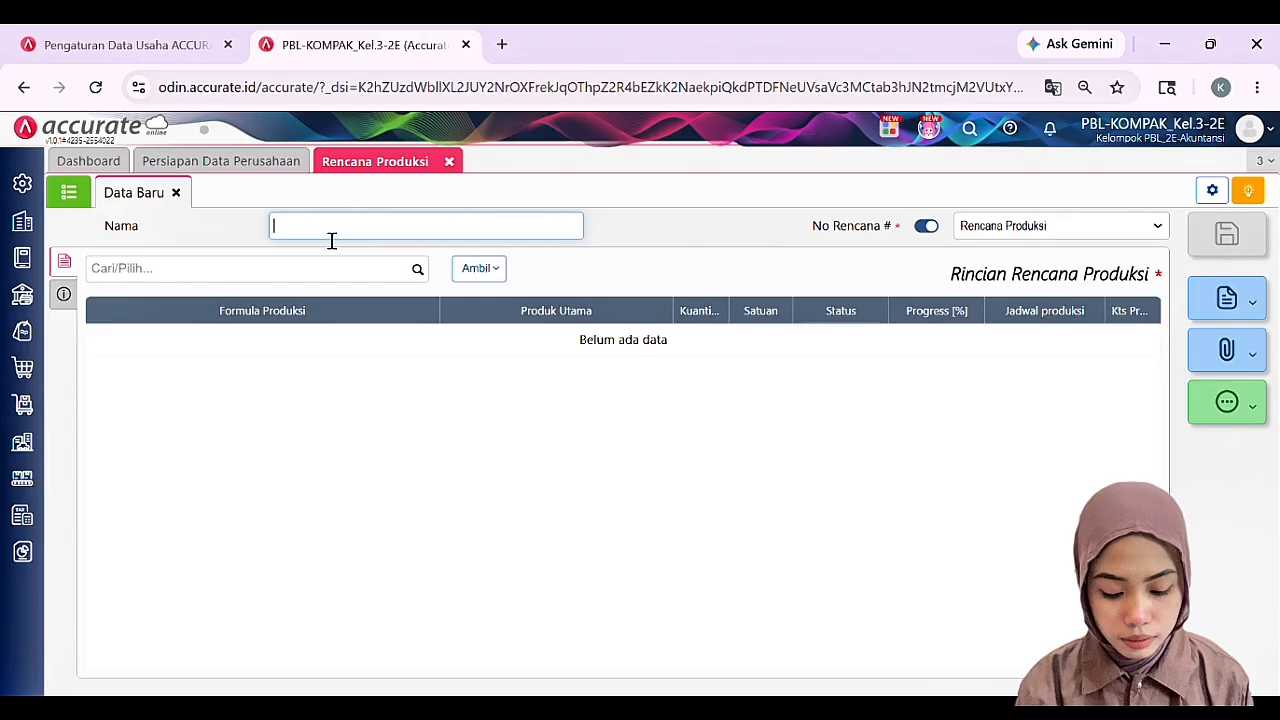
pyautogui.write('Re')
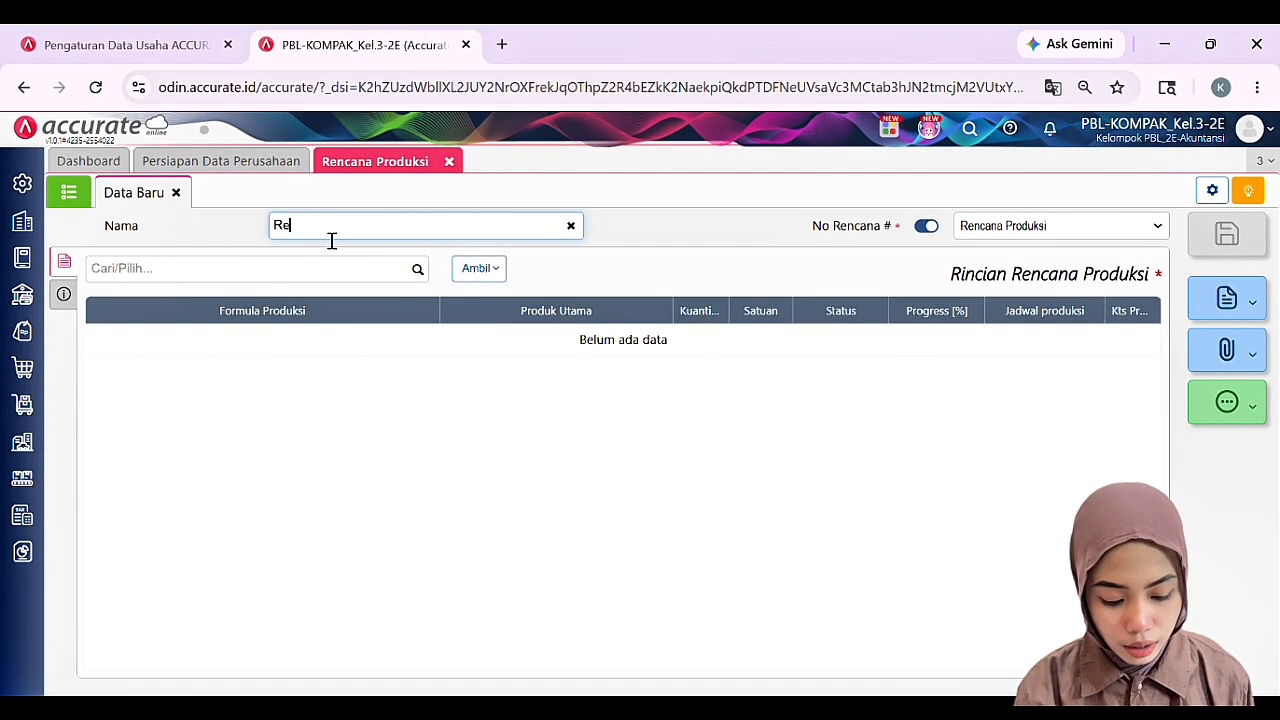
pyautogui.write('ncana Produksi')
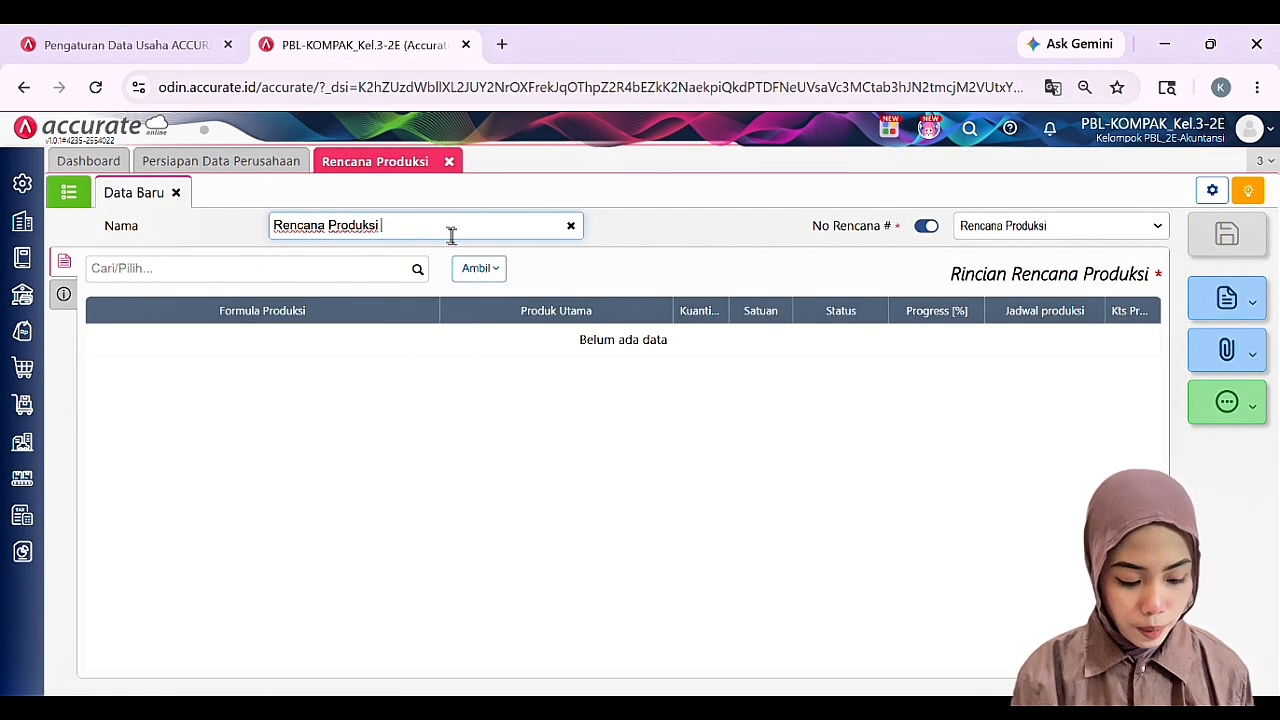
pyautogui.write('Minggu ke')
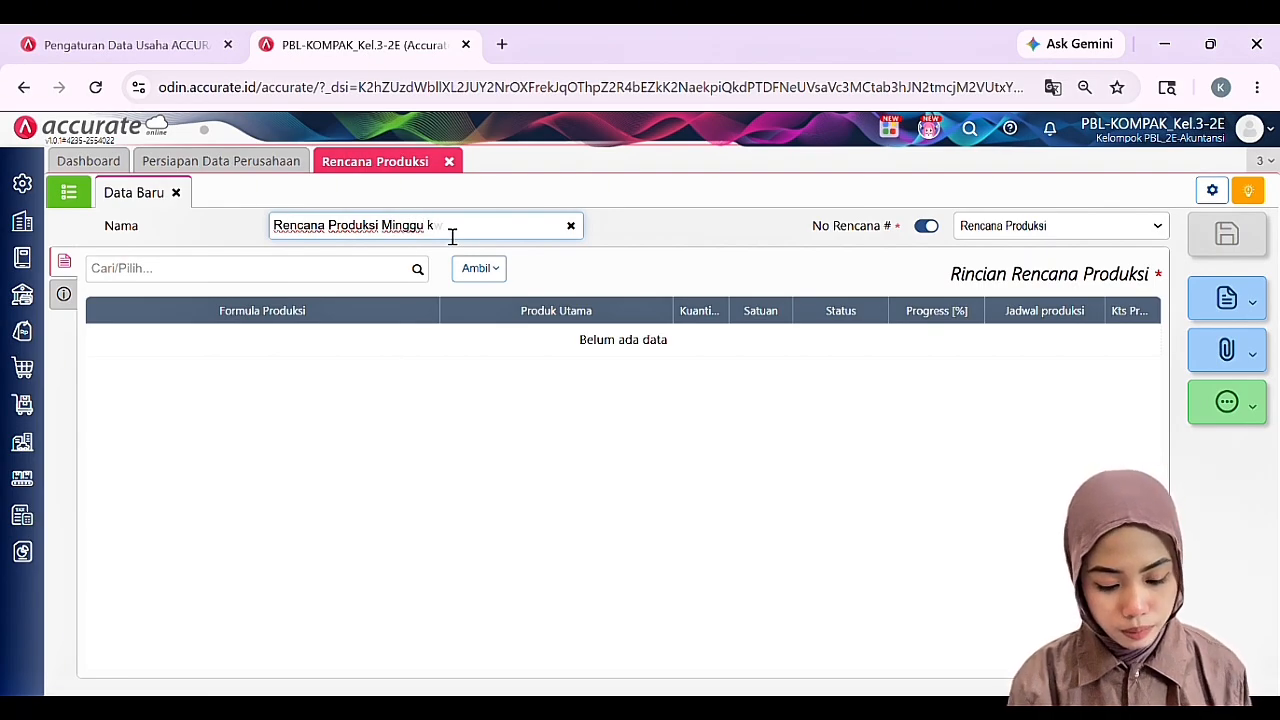
pyautogui.write(' 1')
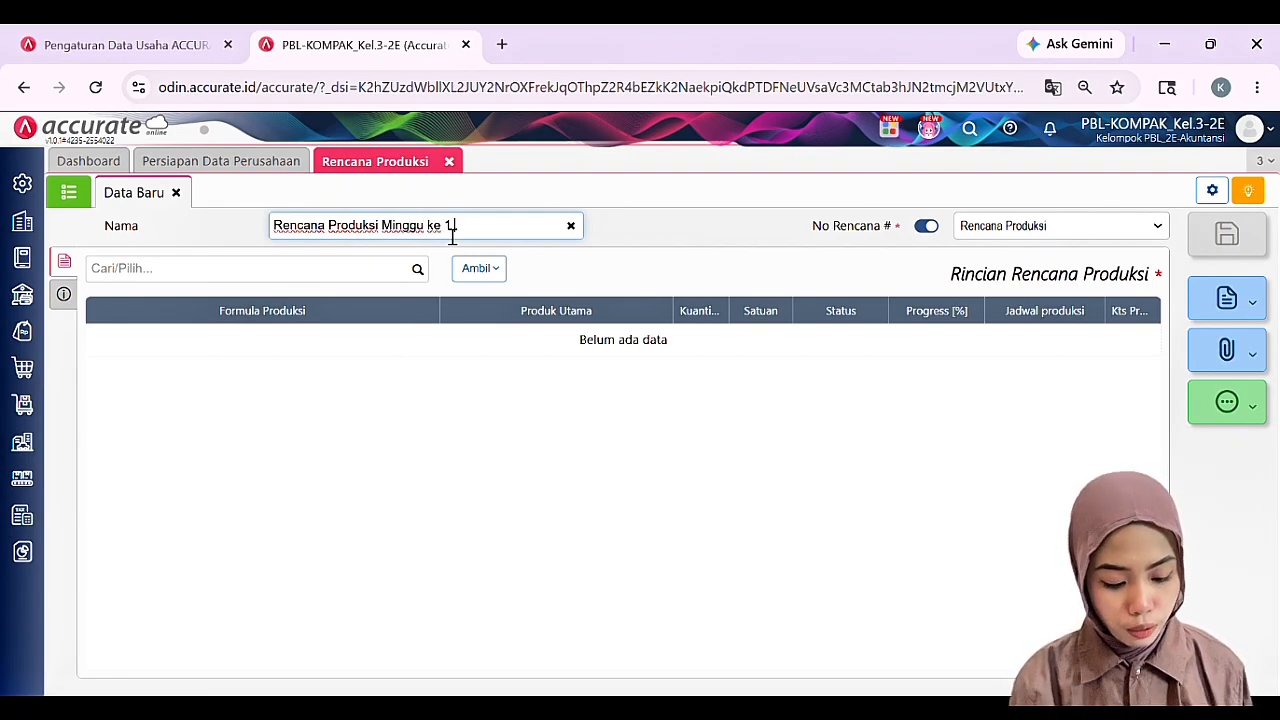
pyautogui.write(' Novem')
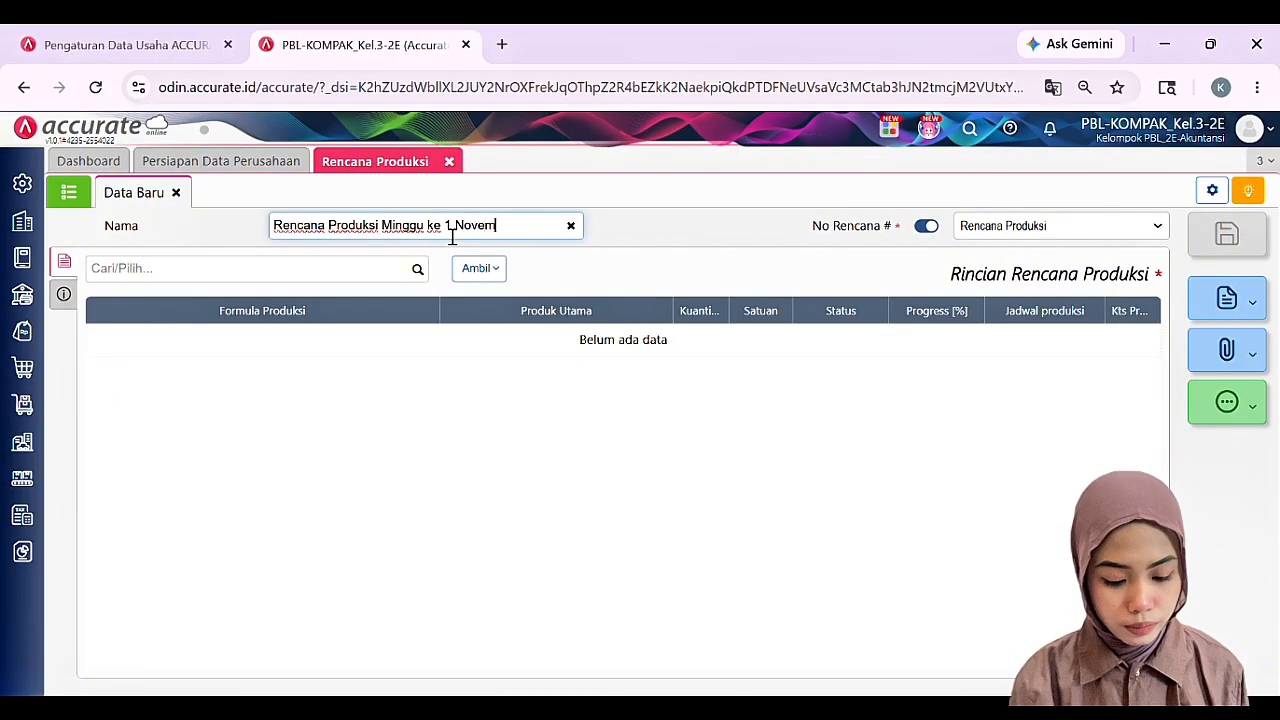
pyautogui.write('ber')
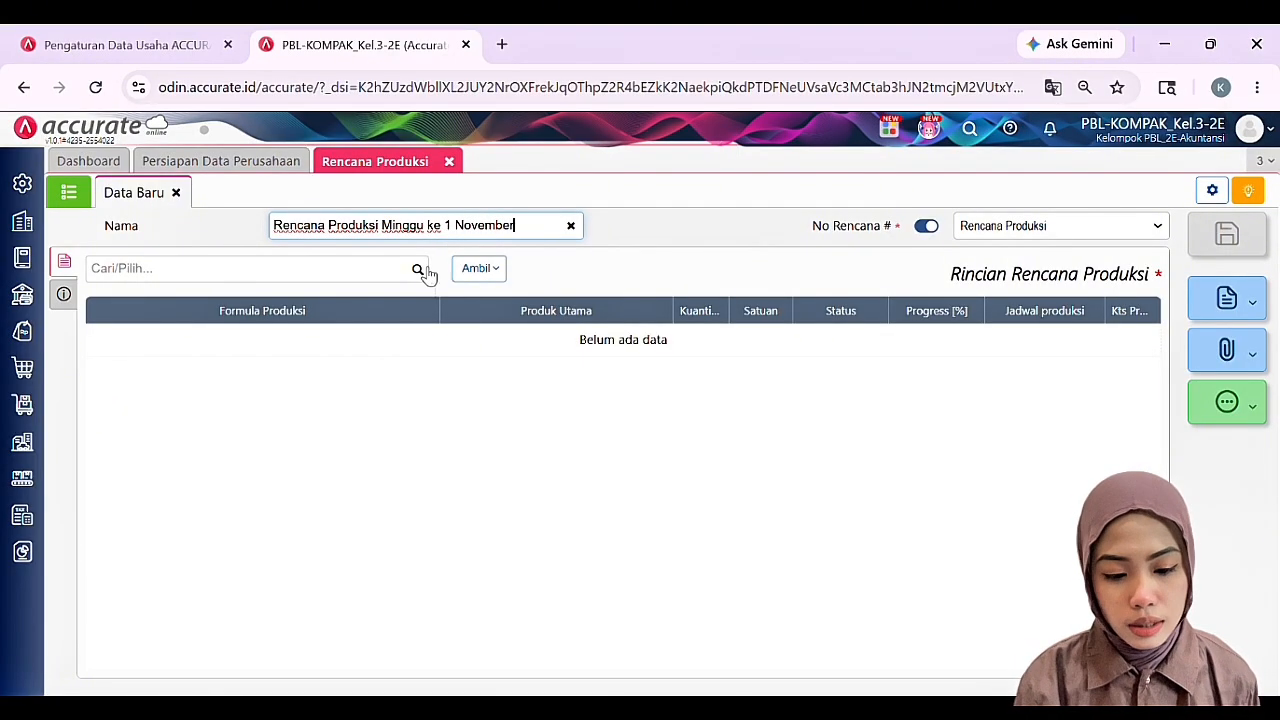
# Add formula BOM.2026.04.00001 to the production plan with Tgl Mulai 03/11/2025 and Tgl Selesai 05/11/2025
pyautogui.click(420, 270)
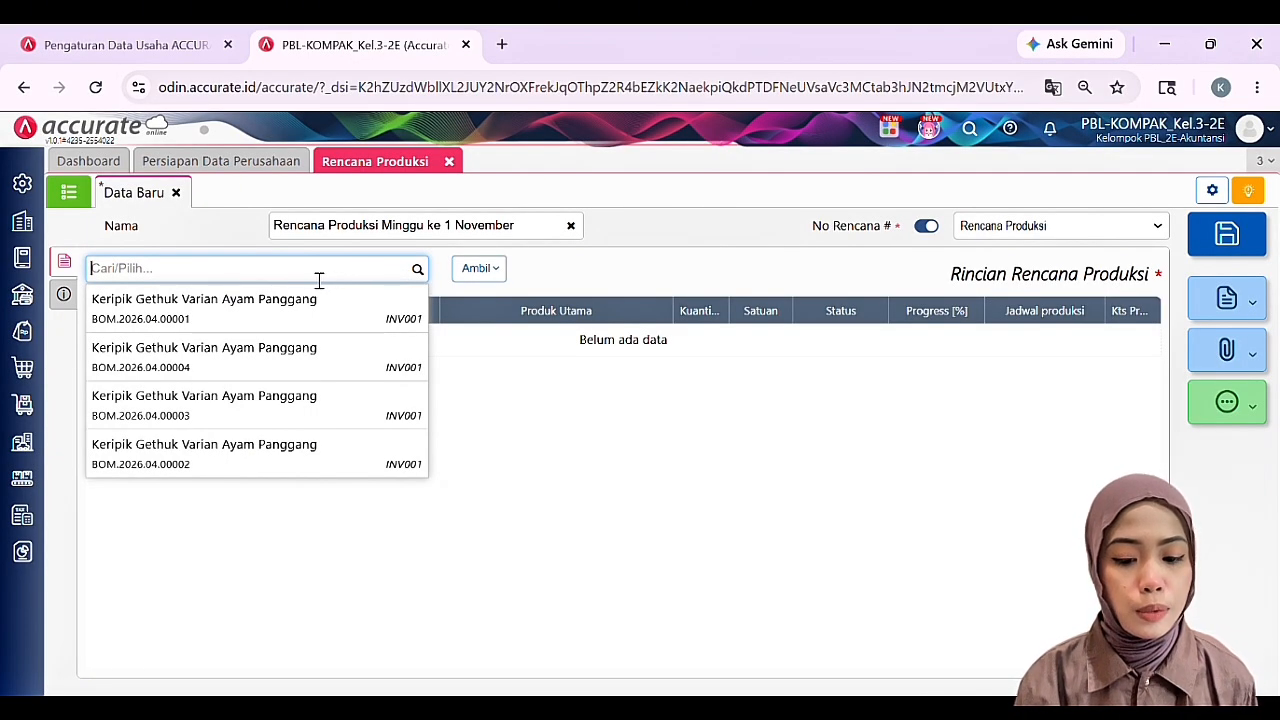
pyautogui.click(232, 305)
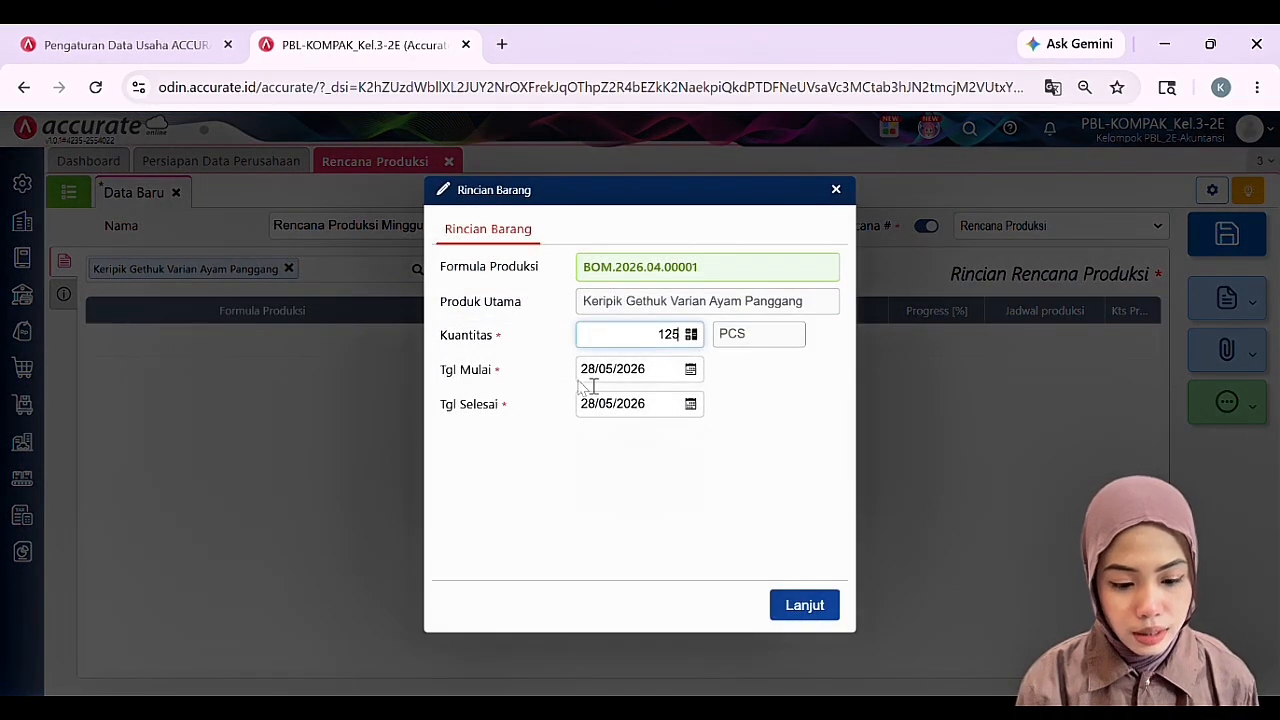
pyautogui.click(668, 374)
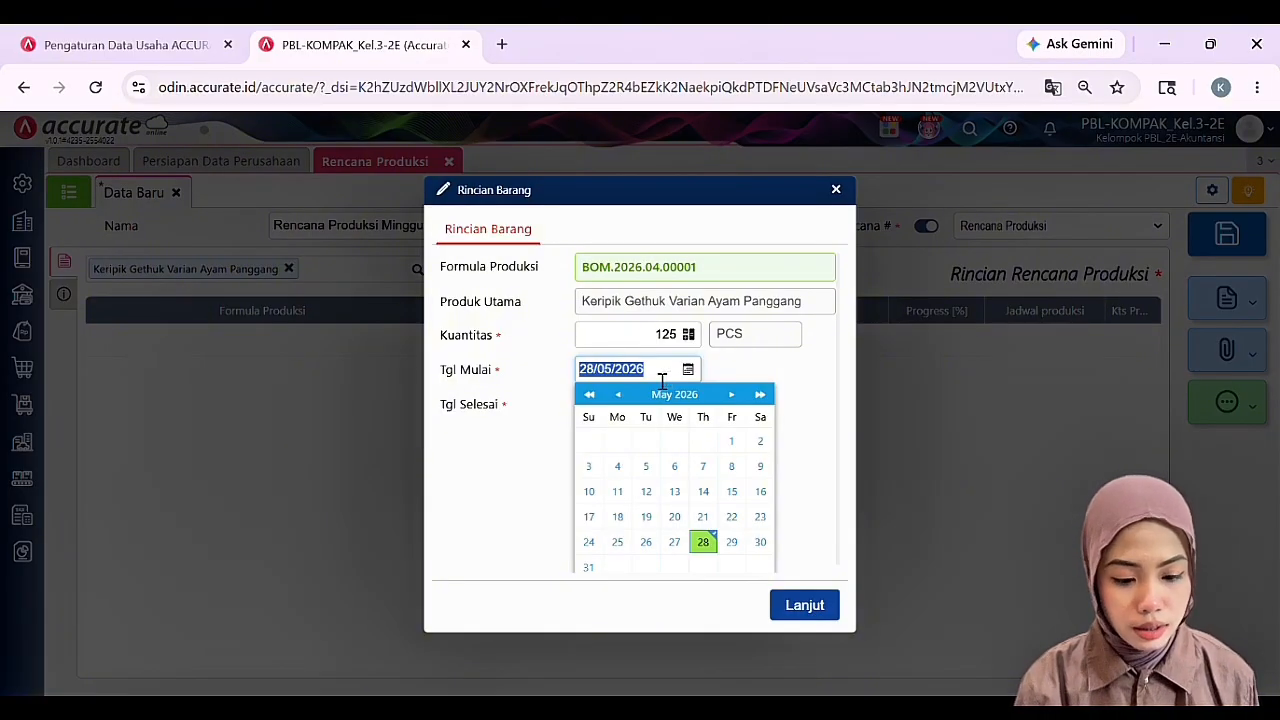
pyautogui.write('03')
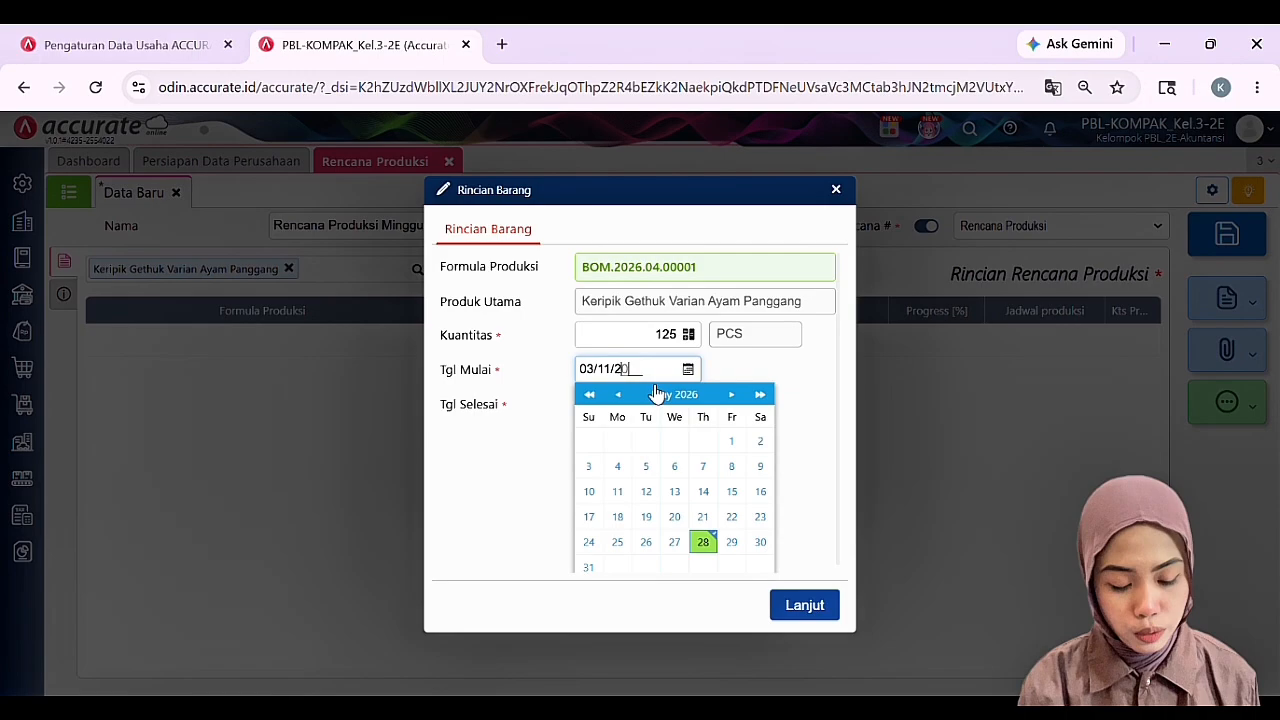
pyautogui.click(658, 380)
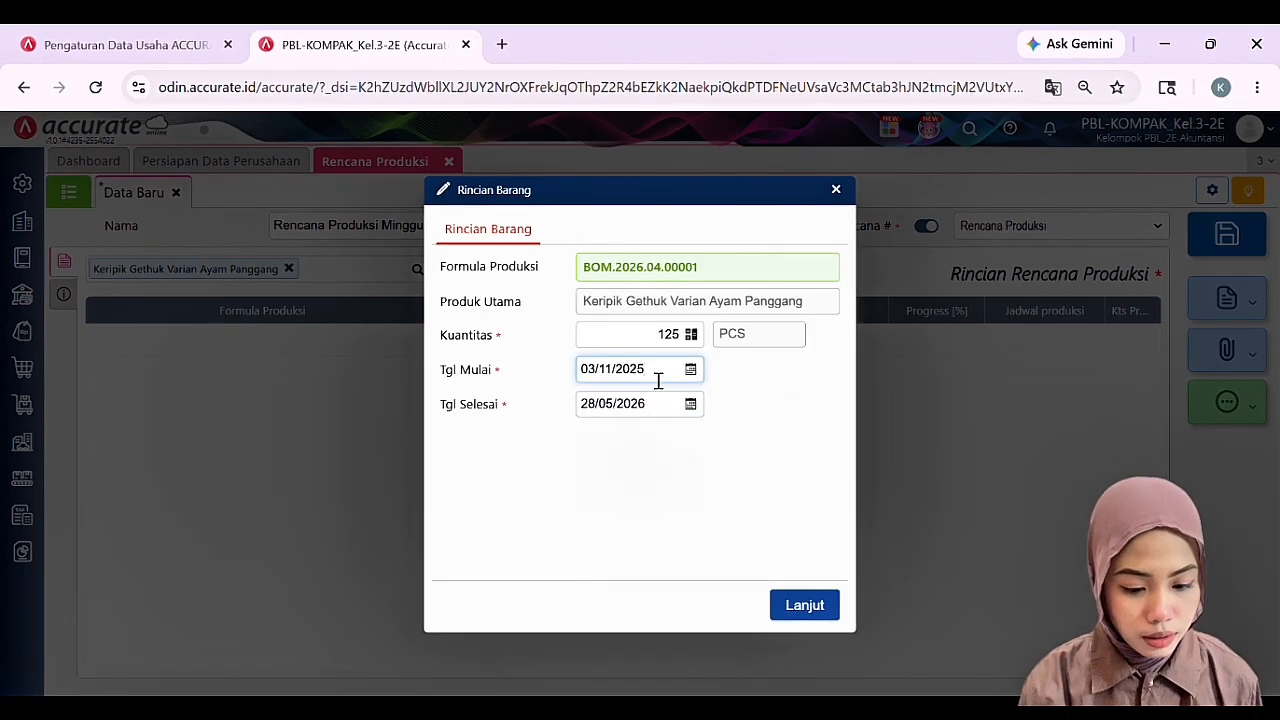
pyautogui.click(657, 408)
pyautogui.write('0')
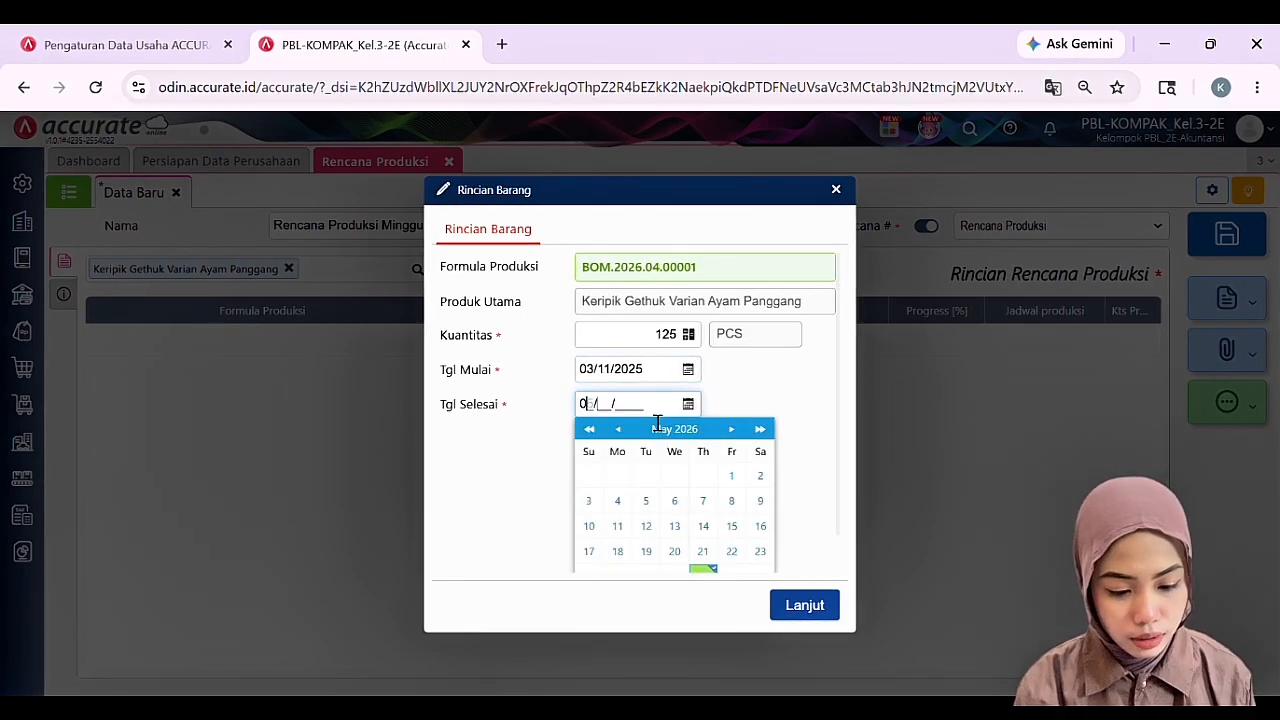
pyautogui.write('5/11/20')
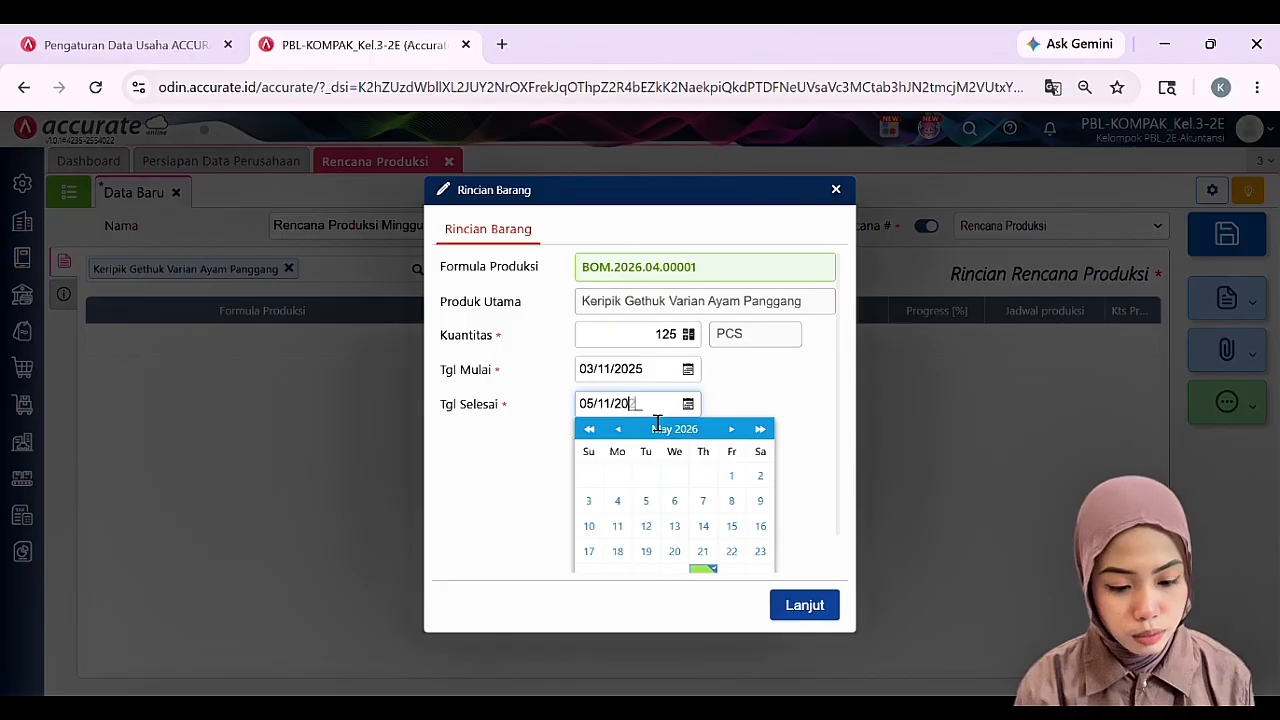
pyautogui.write('25')
pyautogui.click(808, 543)
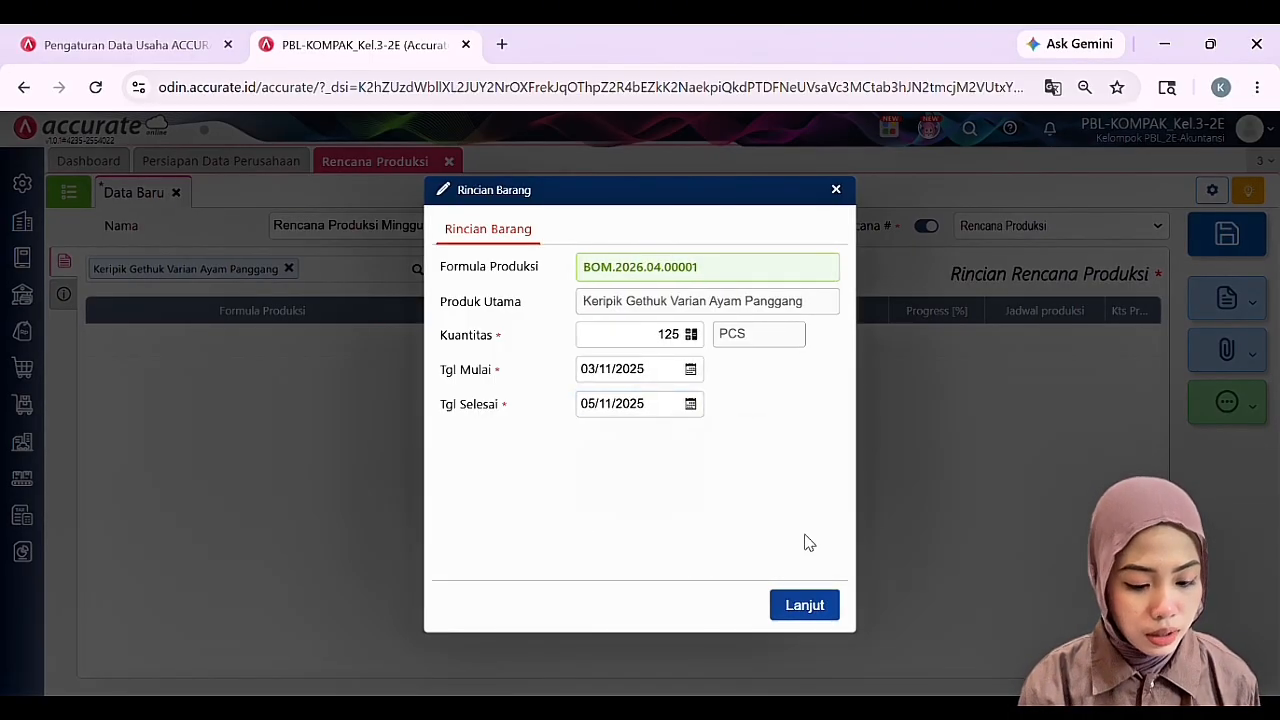
pyautogui.click(808, 607)
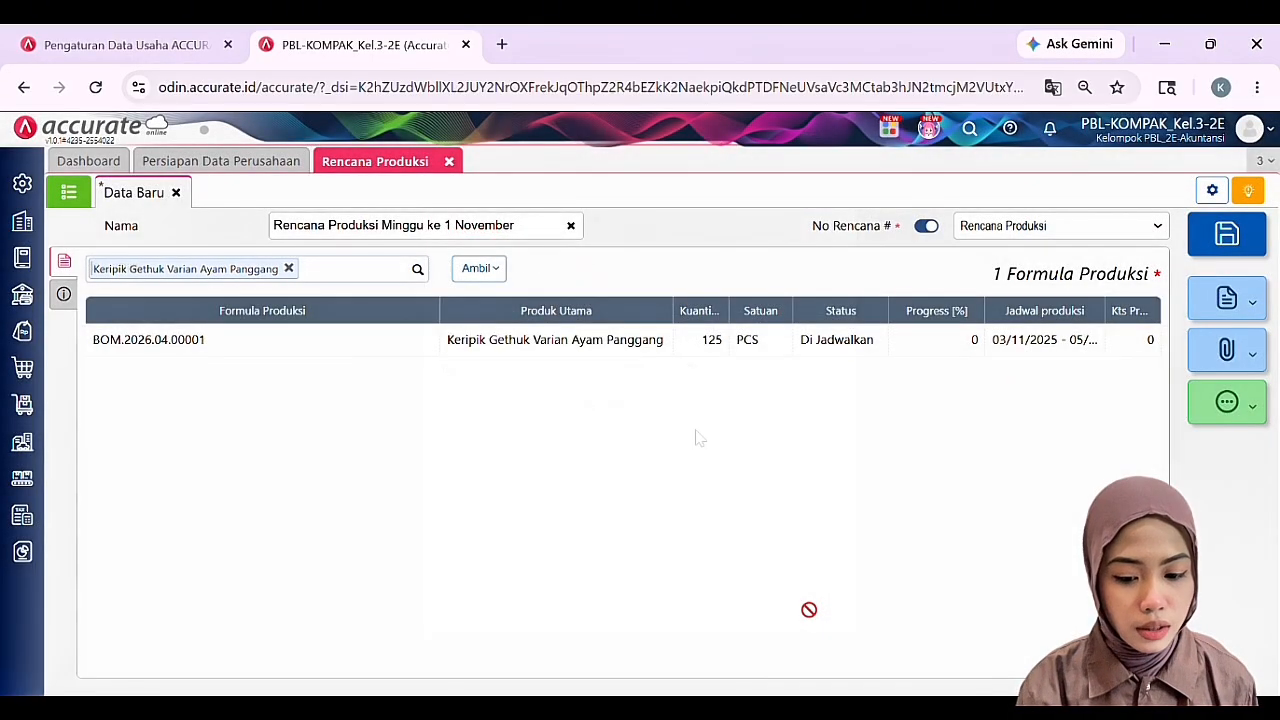
# Copy the plan's name, Rencana Produksi Minggu ke 1 November, into its Keterangan and return to Rincian Rencana Produksi
pyautogui.click(64, 294)
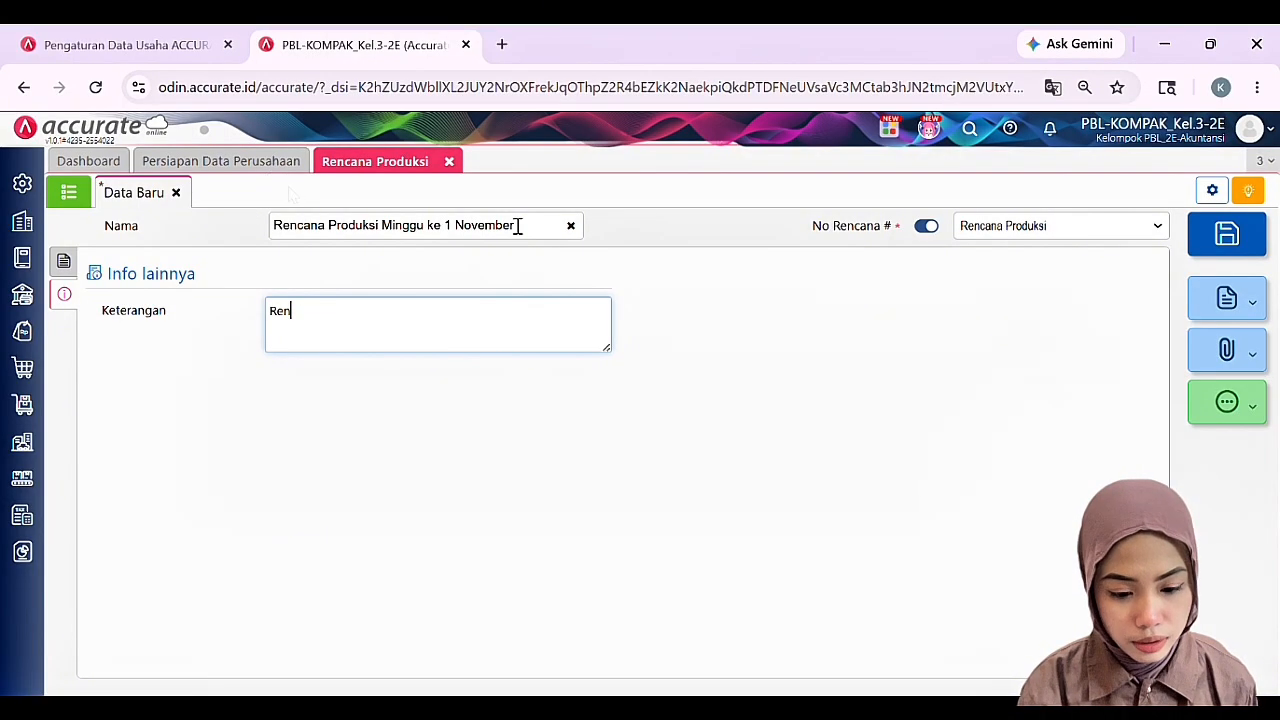
pyautogui.moveTo(536, 236); pyautogui.dragTo(266, 223)
pyautogui.hotkey('ctrl', 'c')
pyautogui.click(331, 336)
pyautogui.moveTo(331, 336); pyautogui.dragTo(257, 309)
pyautogui.hotkey('ctrl', 'v')
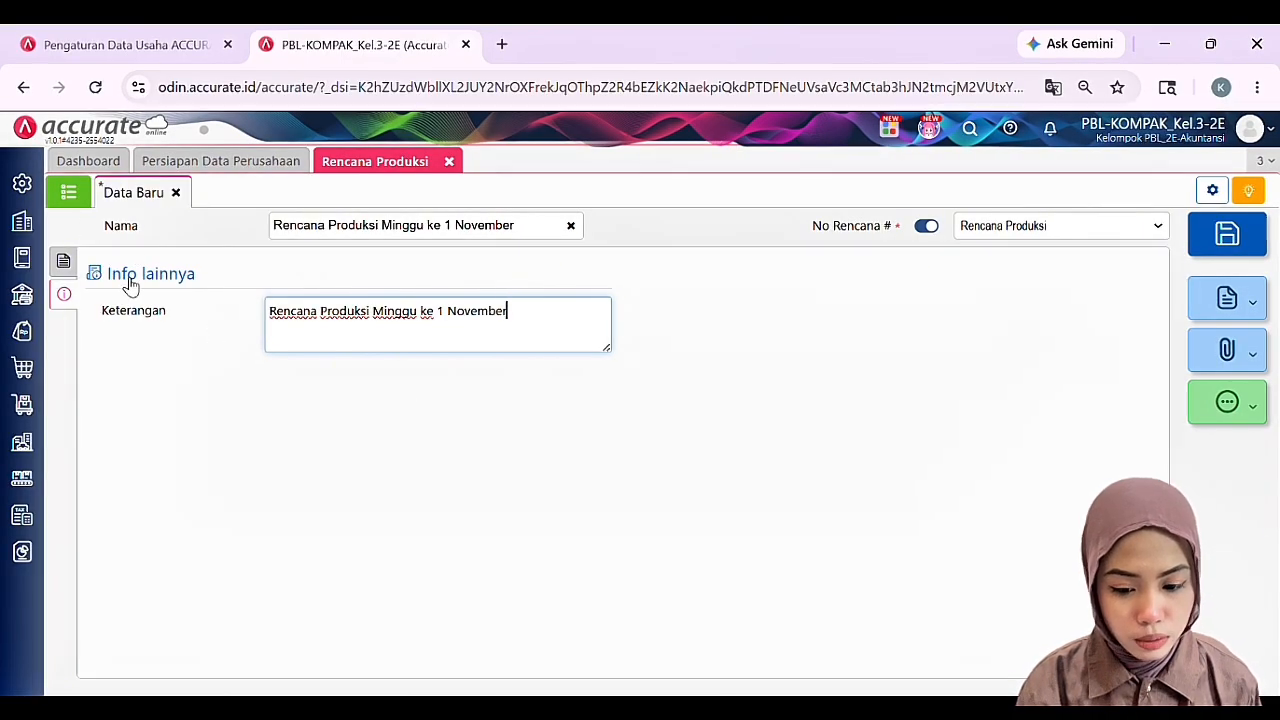
pyautogui.click(72, 268)
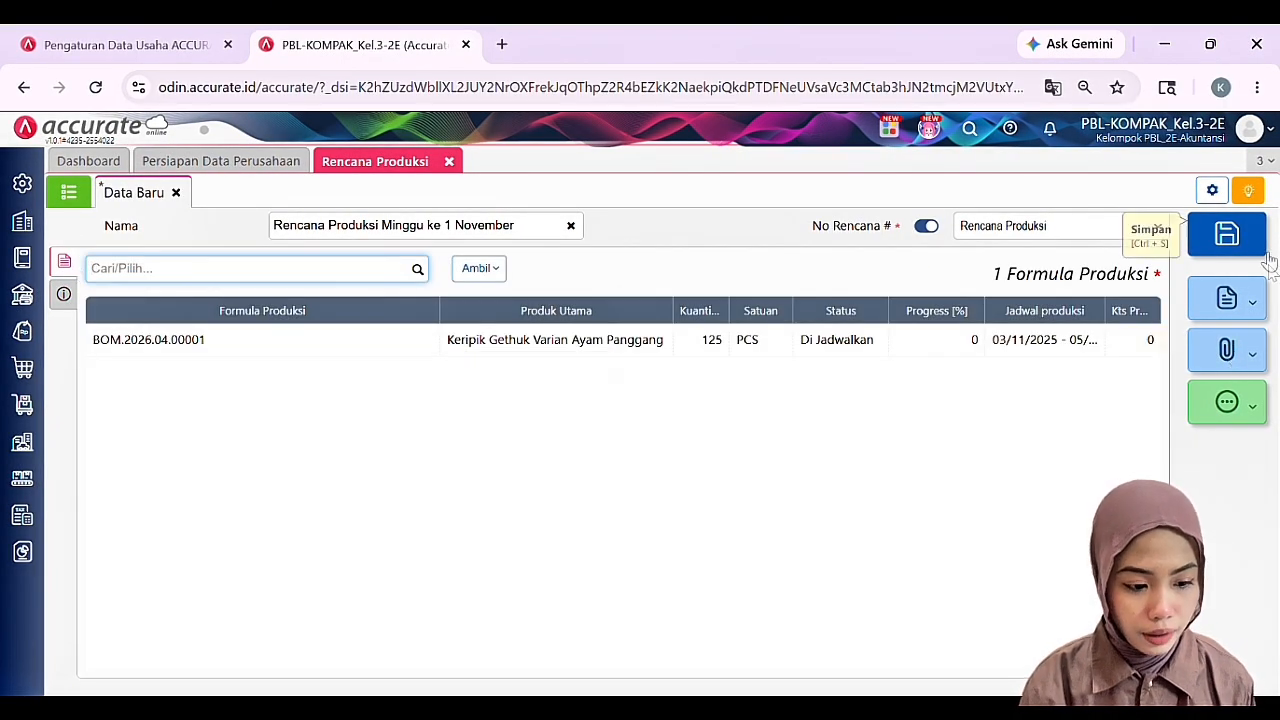
# Compare the new plan with the existing production plans and open MP.2026.04.00001 to review its formula line
pyautogui.click(69, 192)
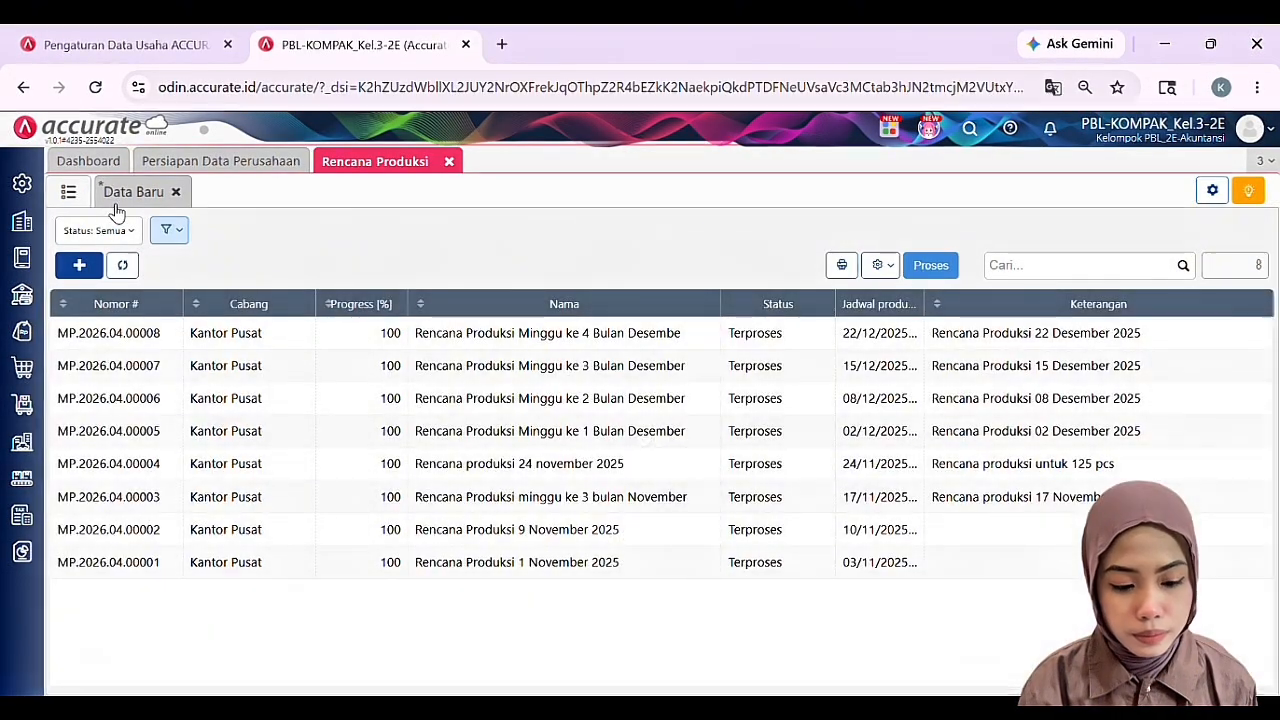
pyautogui.click(115, 202)
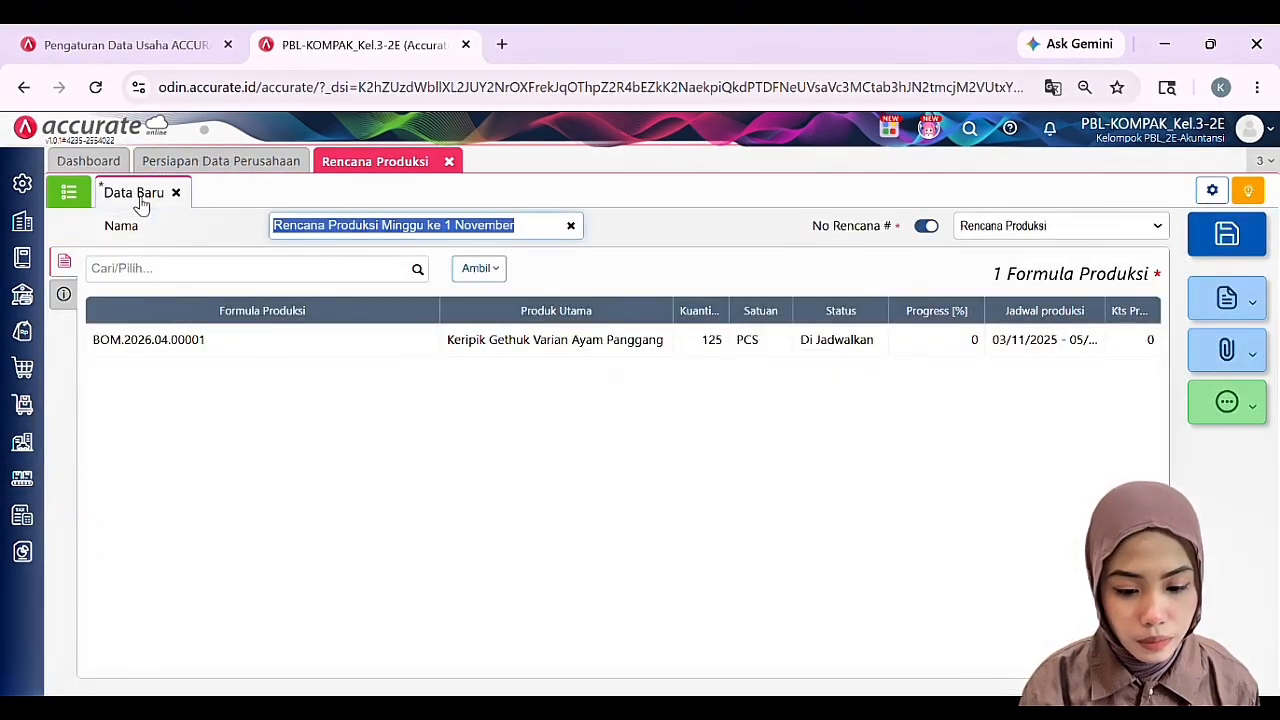
pyautogui.click(264, 403)
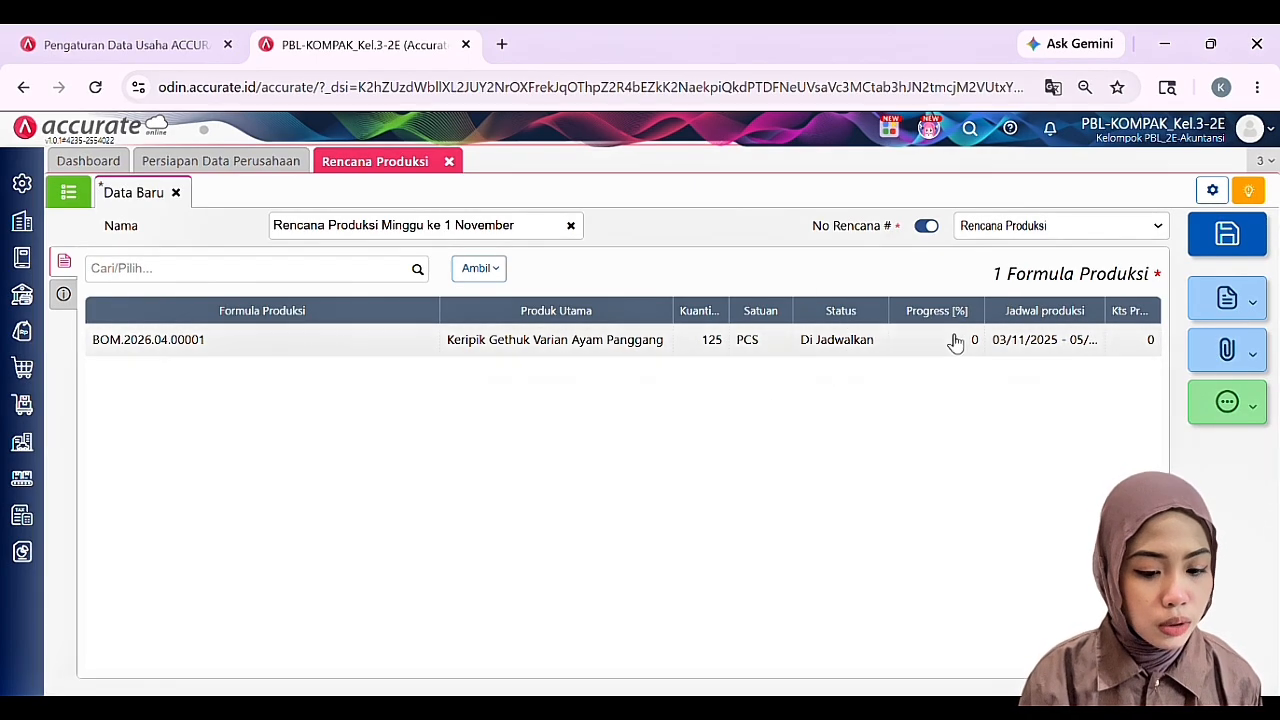
pyautogui.click(69, 192)
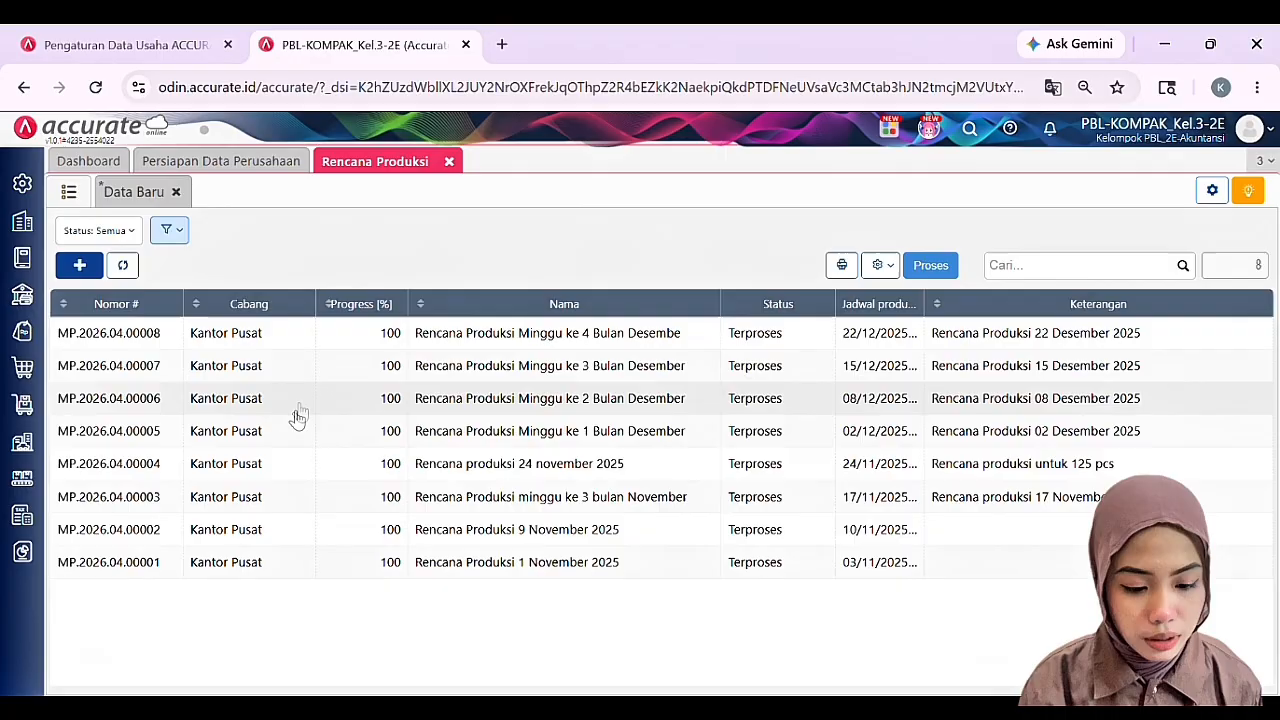
pyautogui.click(254, 560)
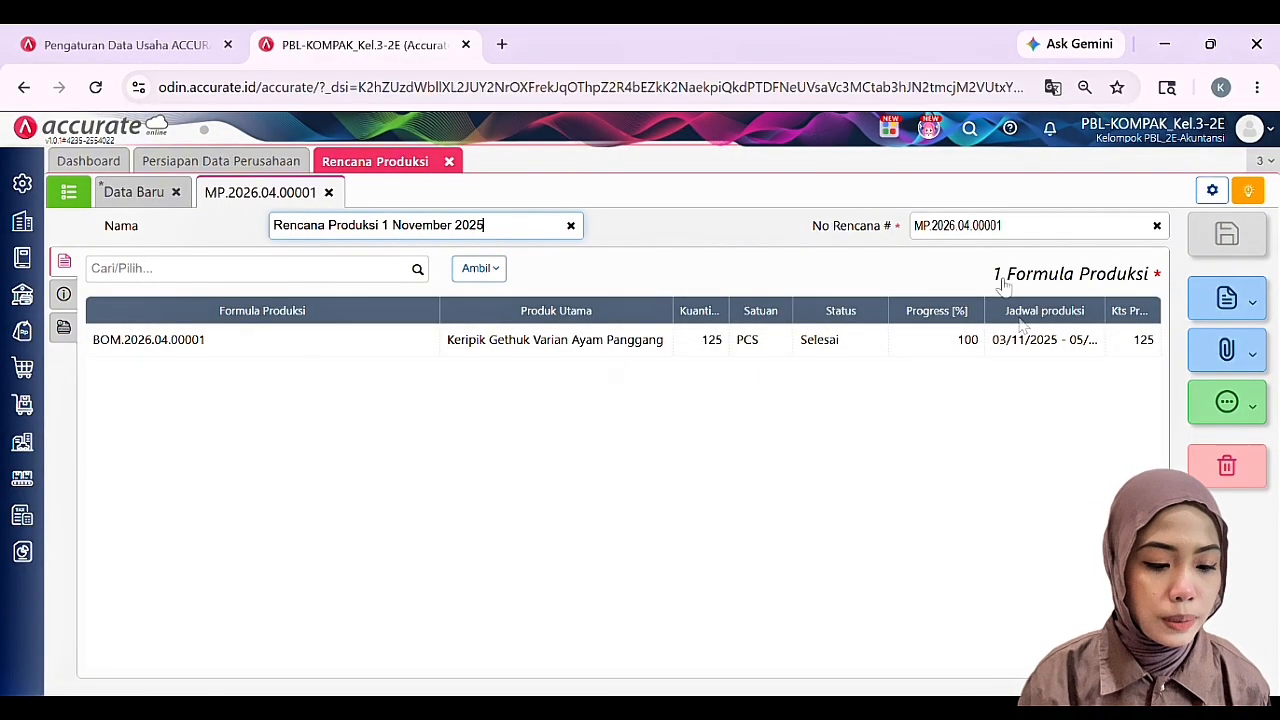
# Return to the unsaved production plan, discard it and close Rencana Produksi
pyautogui.click(145, 196)
pyautogui.click(473, 428)
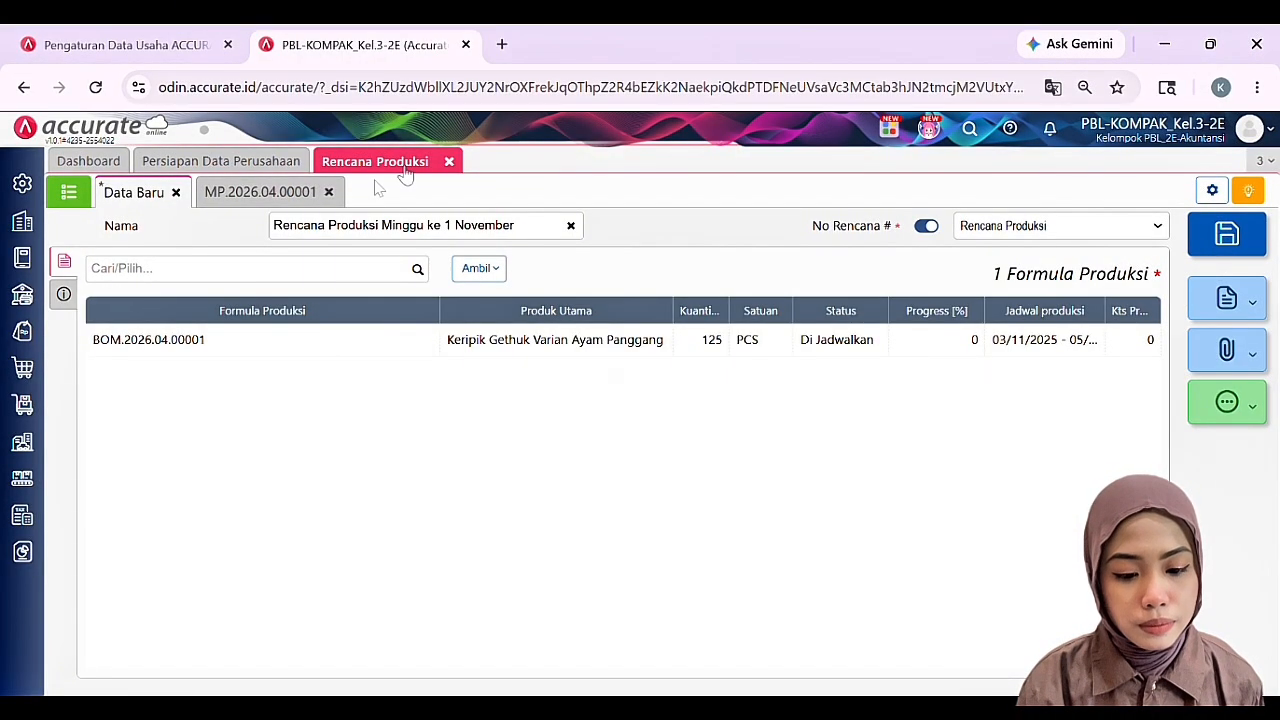
pyautogui.click(449, 162)
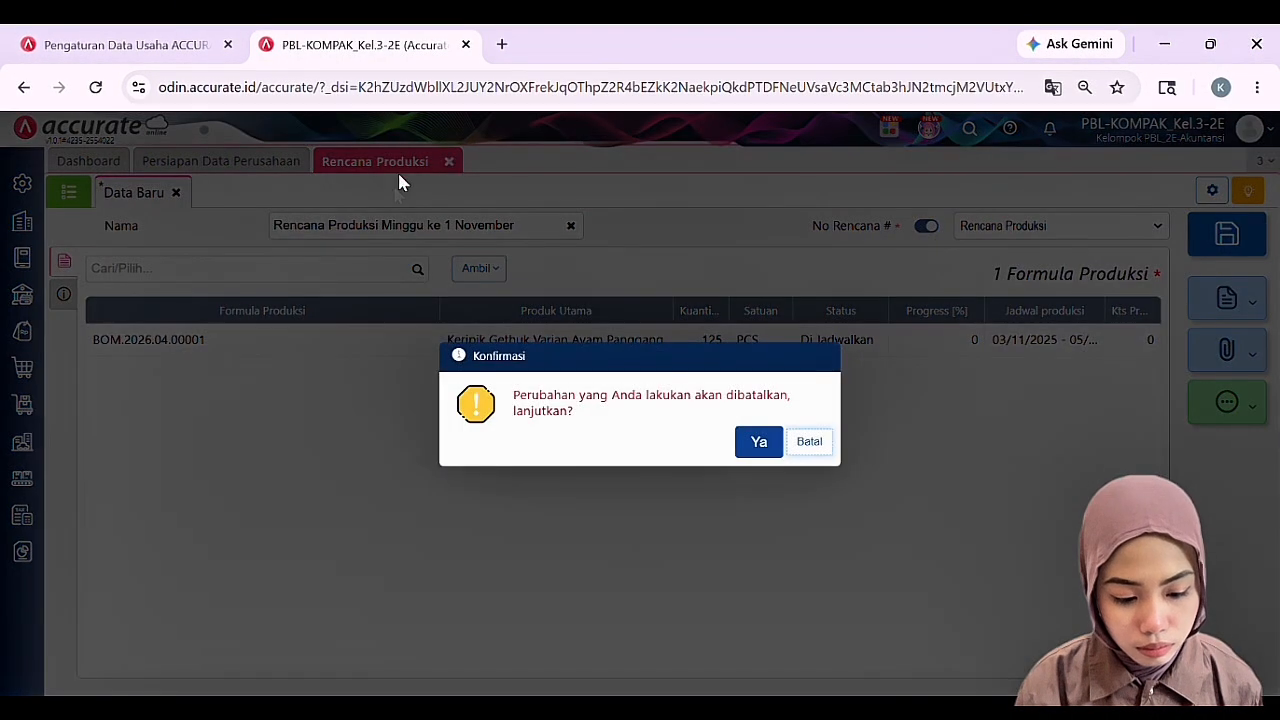
pyautogui.click(757, 446)
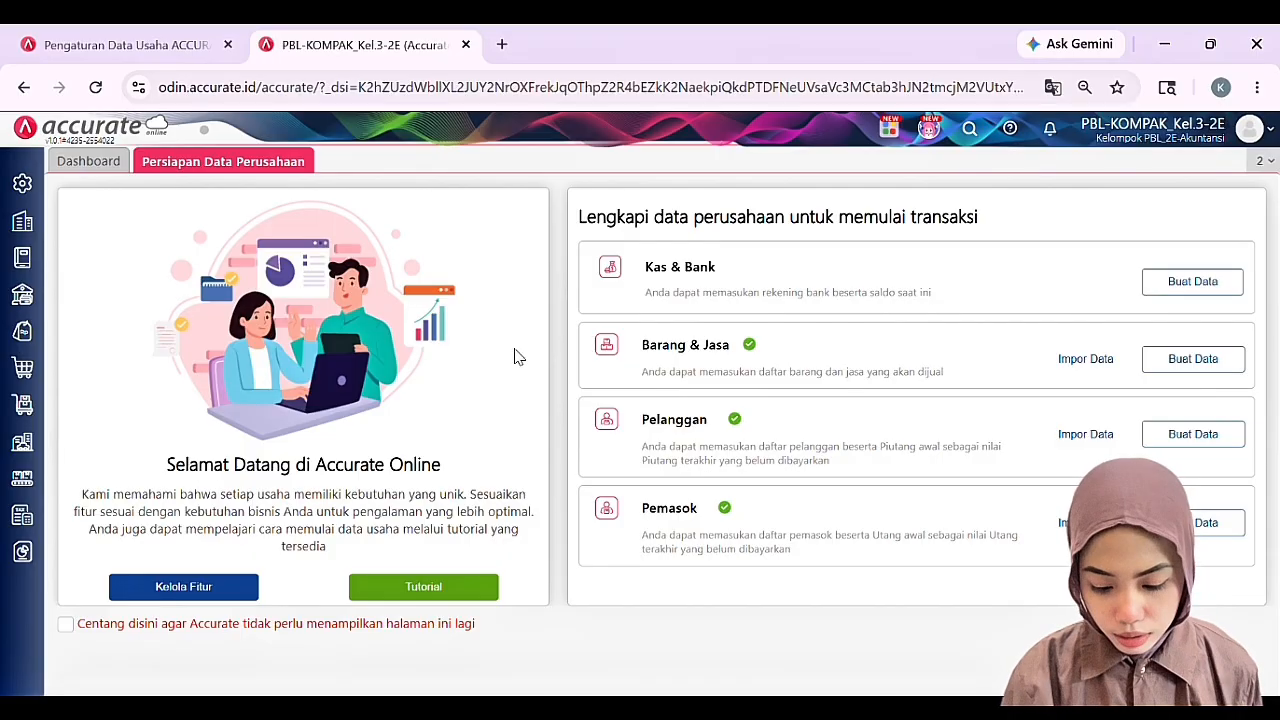
# Start a new Perintah Kerja from the Manufaktur module and look up the available production plans for it
pyautogui.click(36, 476)
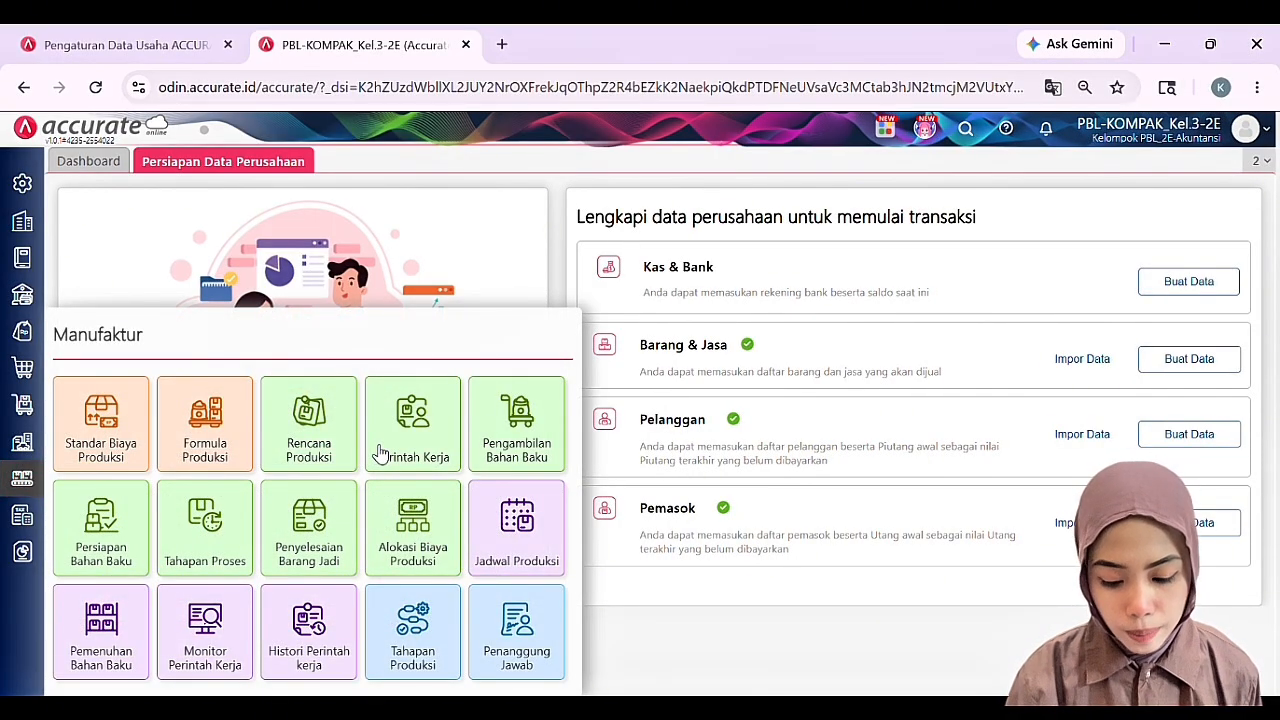
pyautogui.click(381, 452)
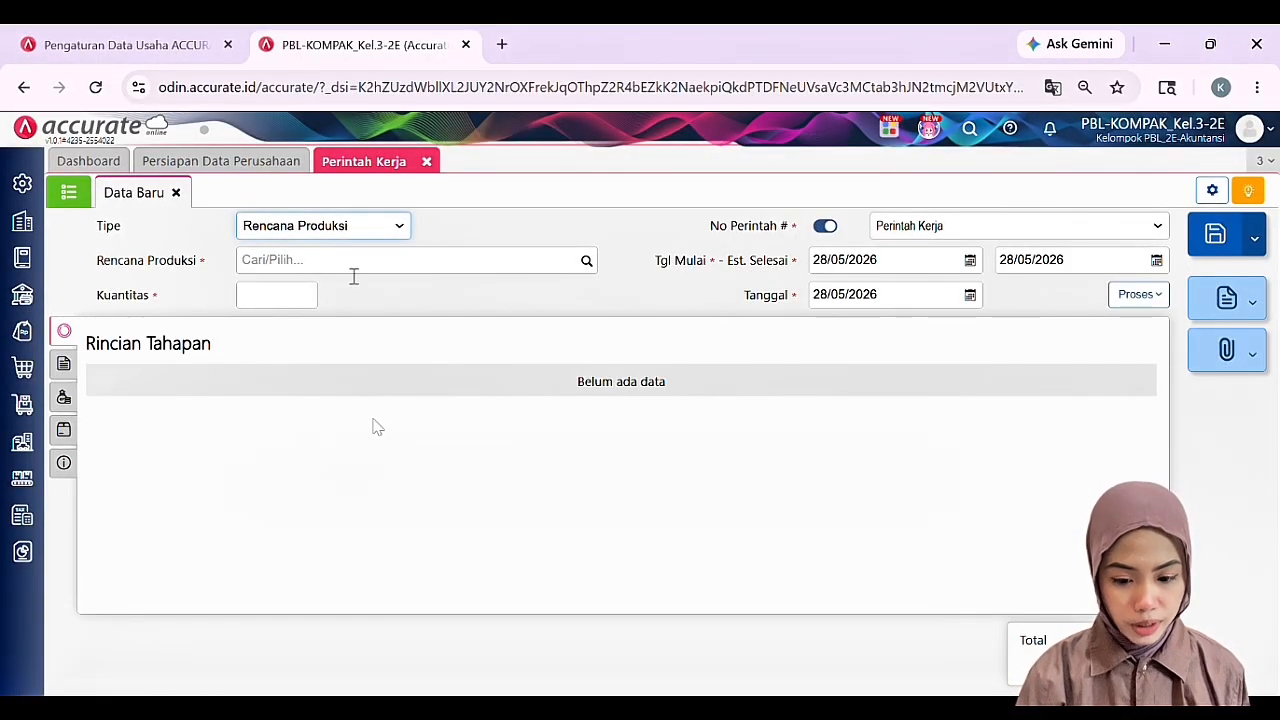
pyautogui.click(589, 266)
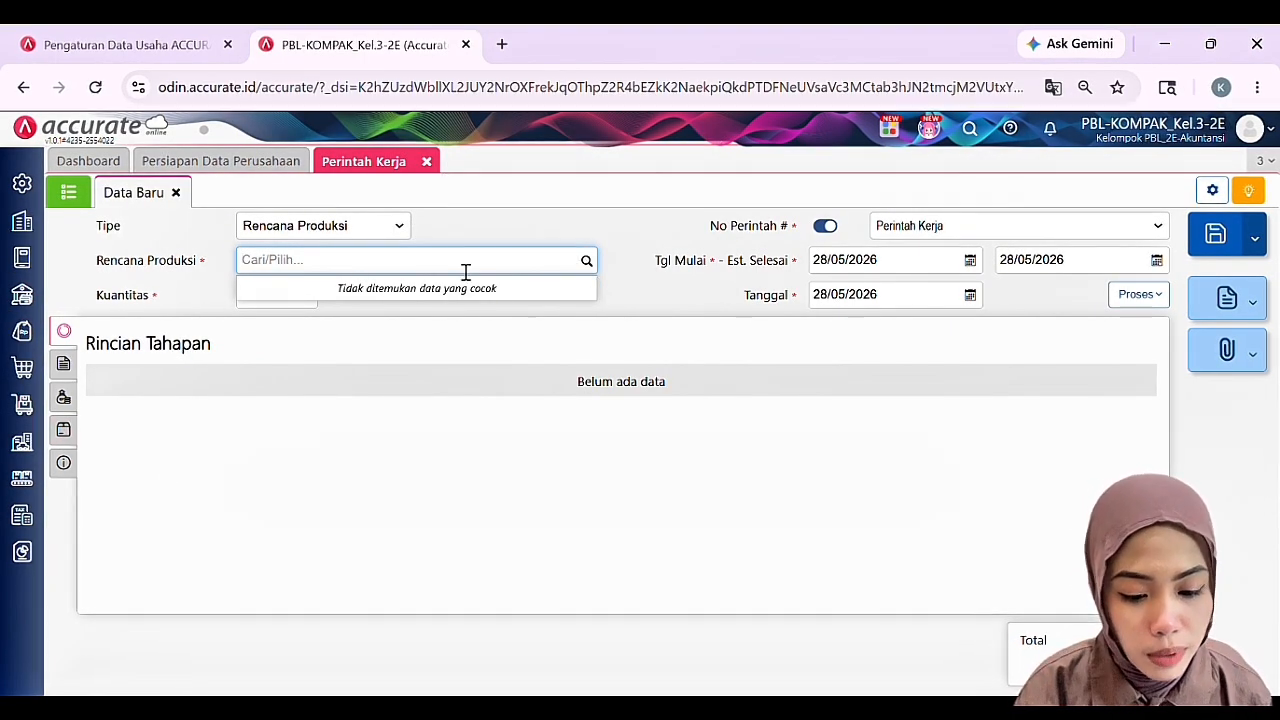
pyautogui.click(425, 337)
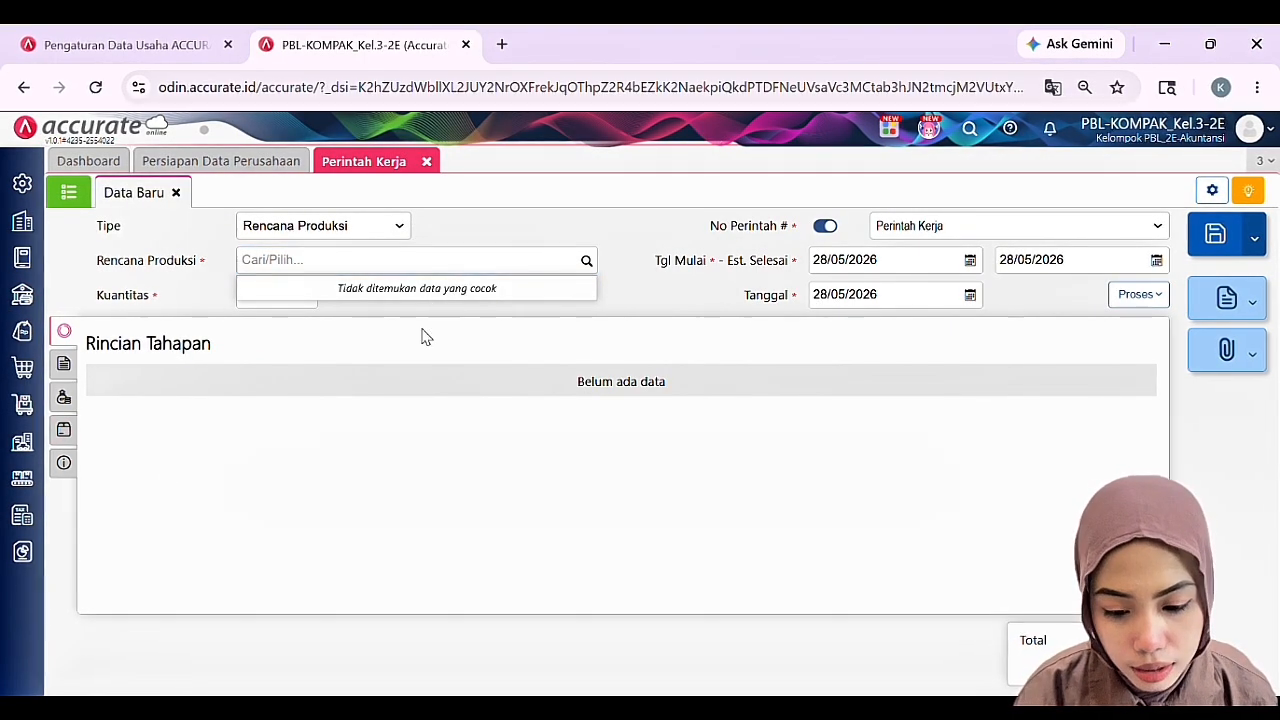
# Review the stages, raw materials and costs of existing work order WO.2025.11.00001, and close Perintah Kerja
pyautogui.click(68, 203)
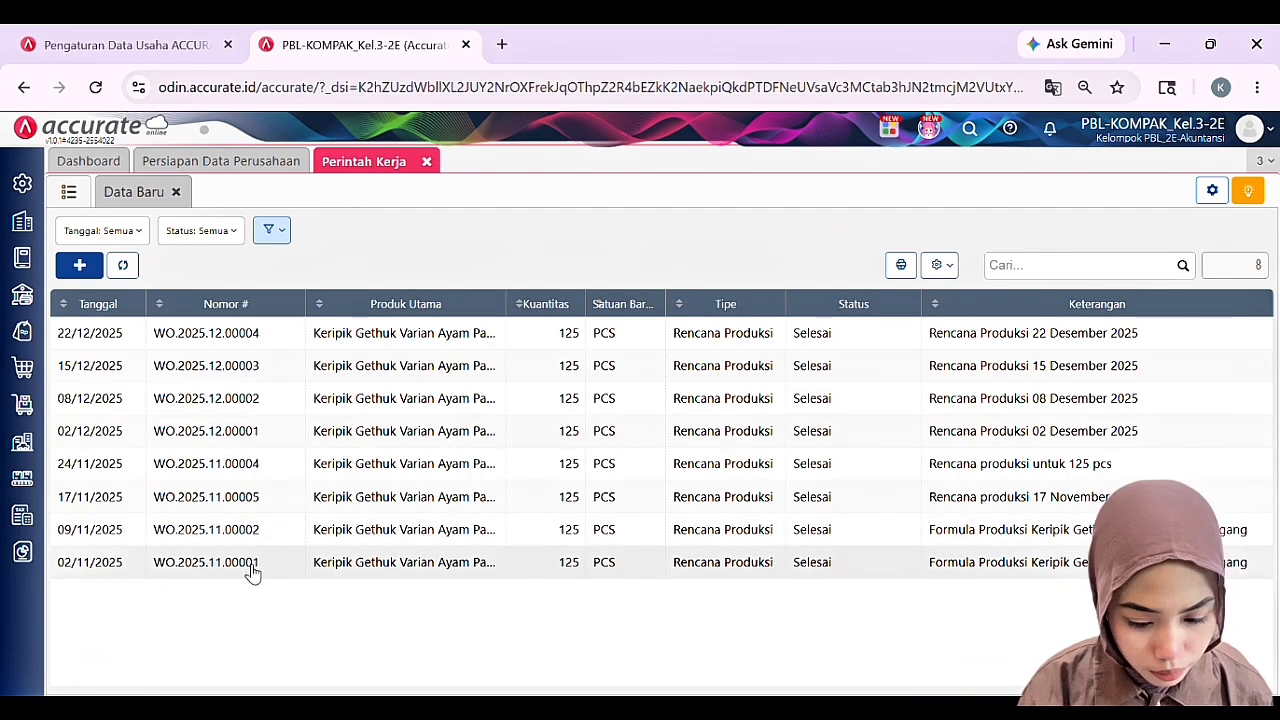
pyautogui.click(252, 570)
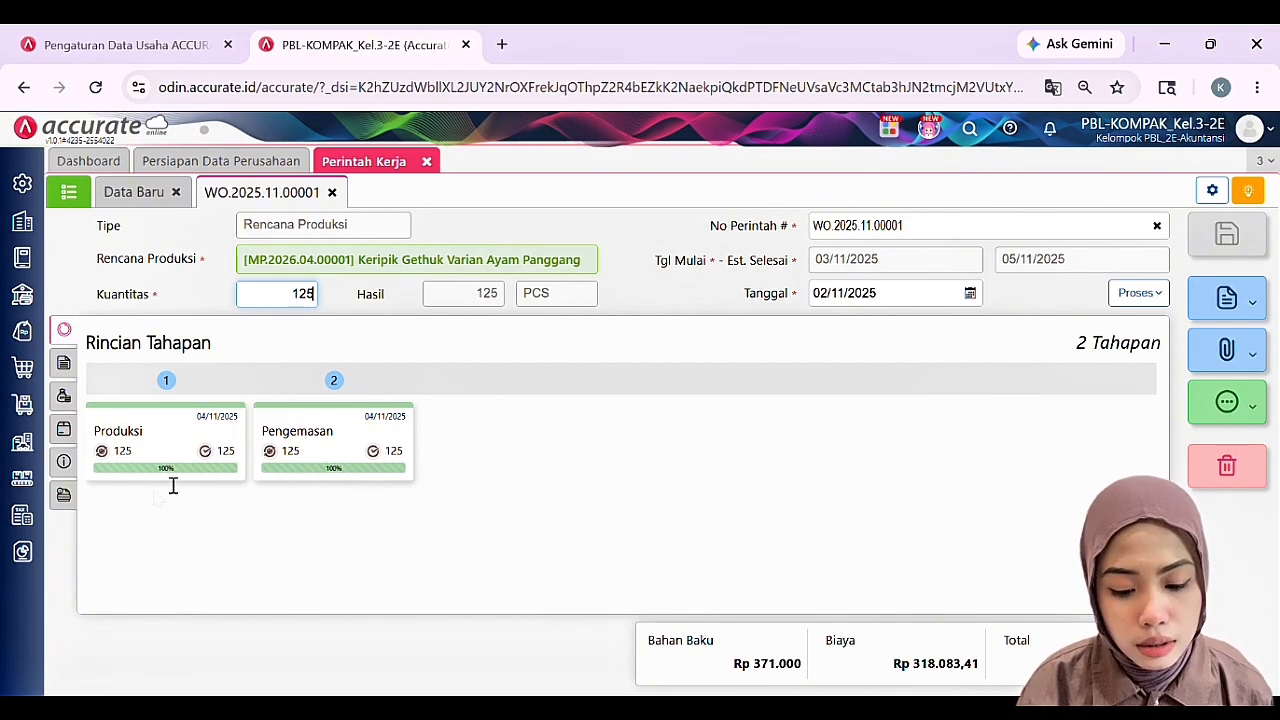
pyautogui.click(78, 362)
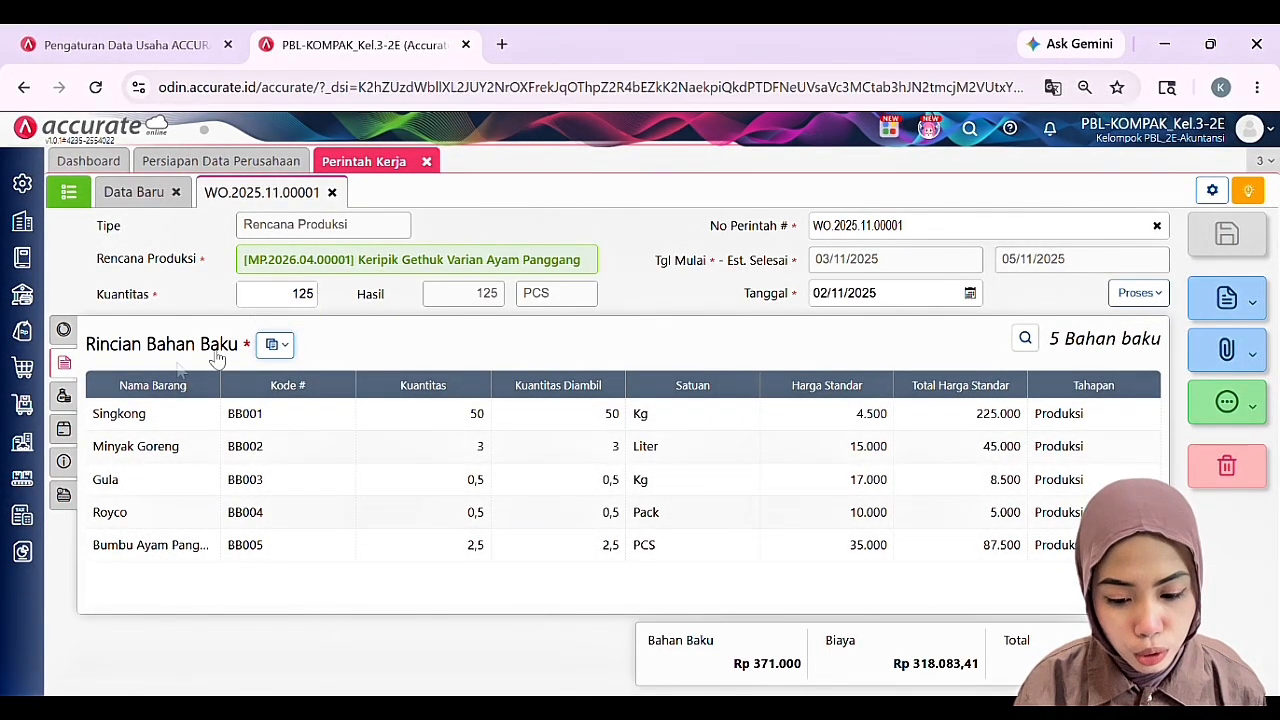
pyautogui.click(76, 394)
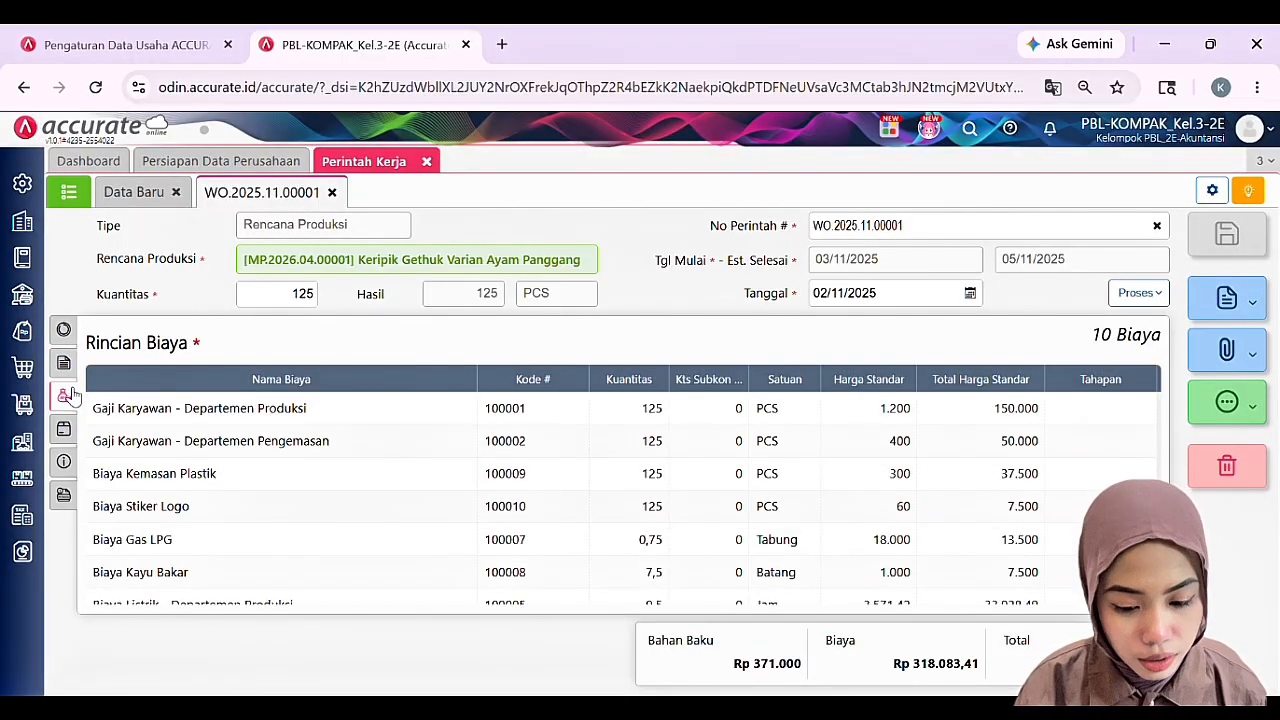
pyautogui.scroll(-3, 217, 471)
pyautogui.scroll(3, 223, 478)
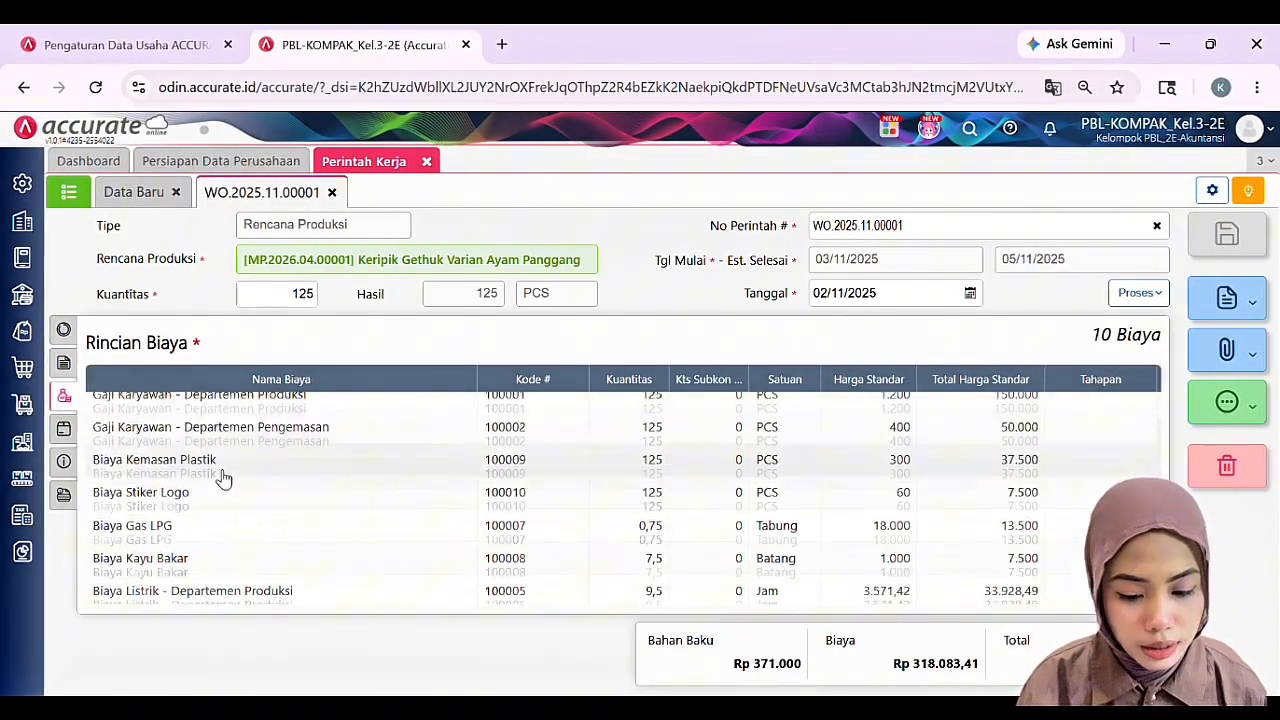
pyautogui.click(78, 366)
pyautogui.click(63, 329)
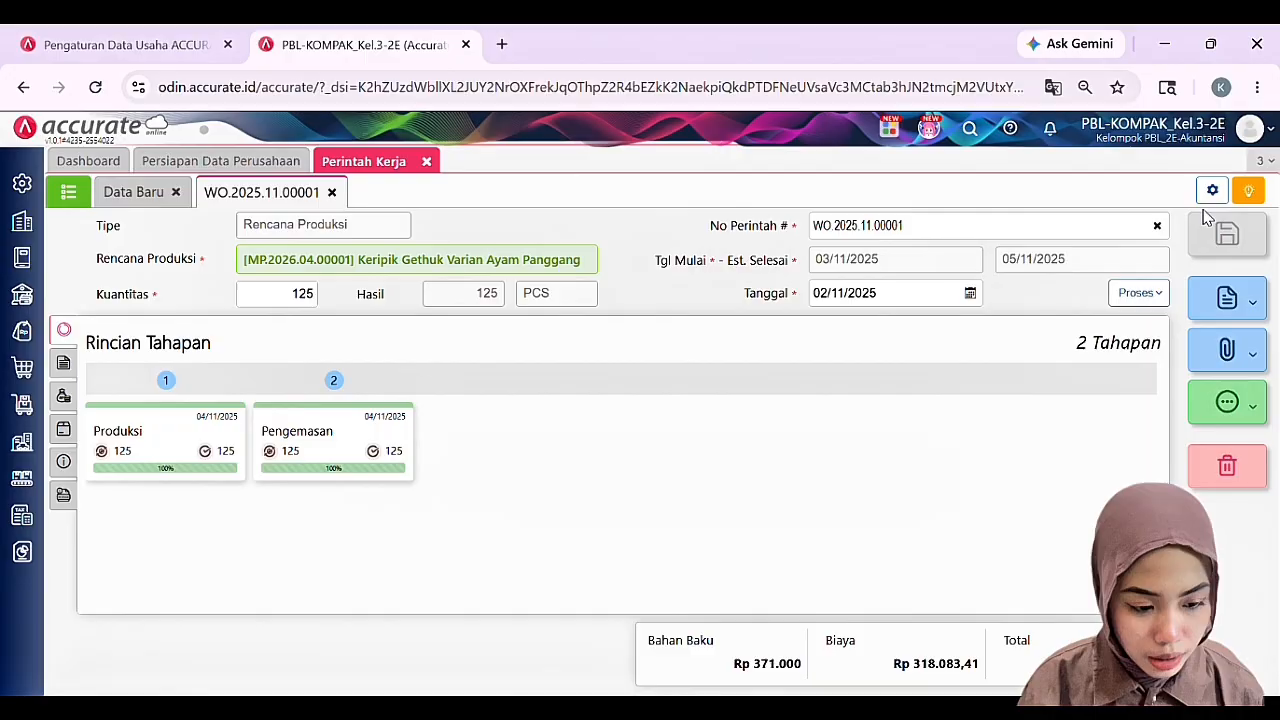
pyautogui.click(427, 162)
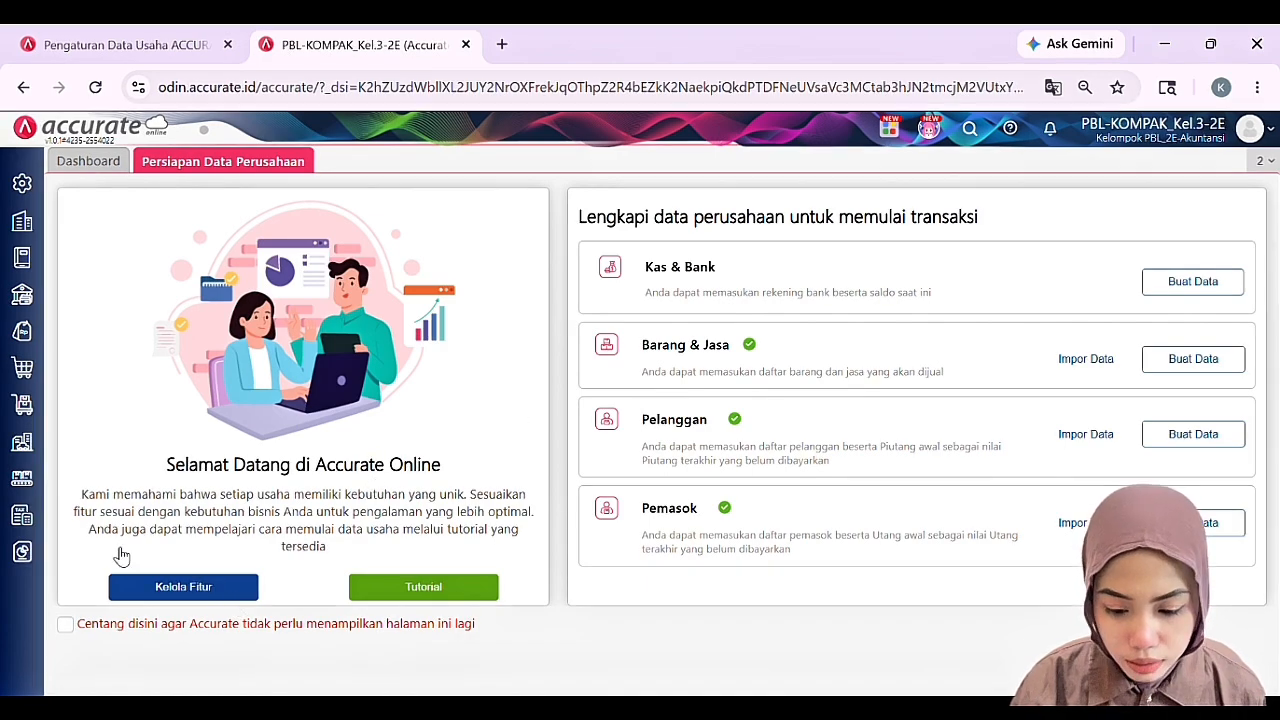
# Start a new Pengambilan Bahan Baku of type Ambil Barang and look up the available work orders for it
pyautogui.click(40, 474)
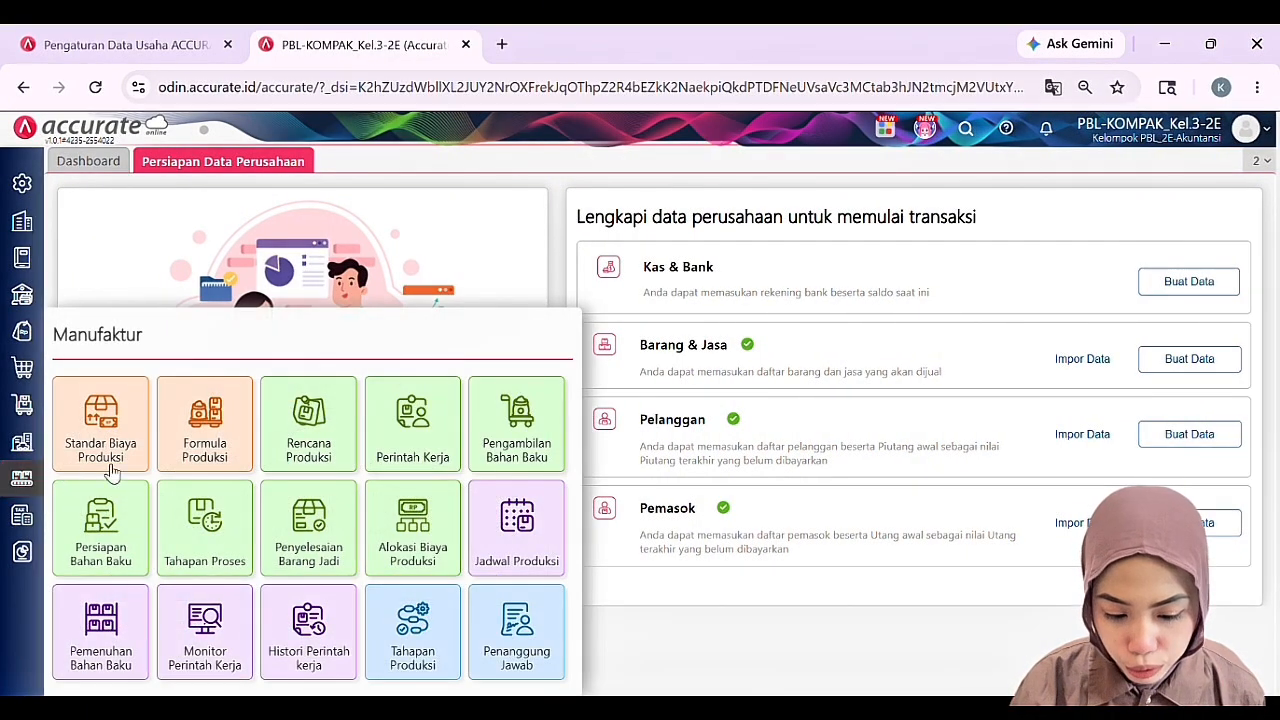
pyautogui.click(512, 433)
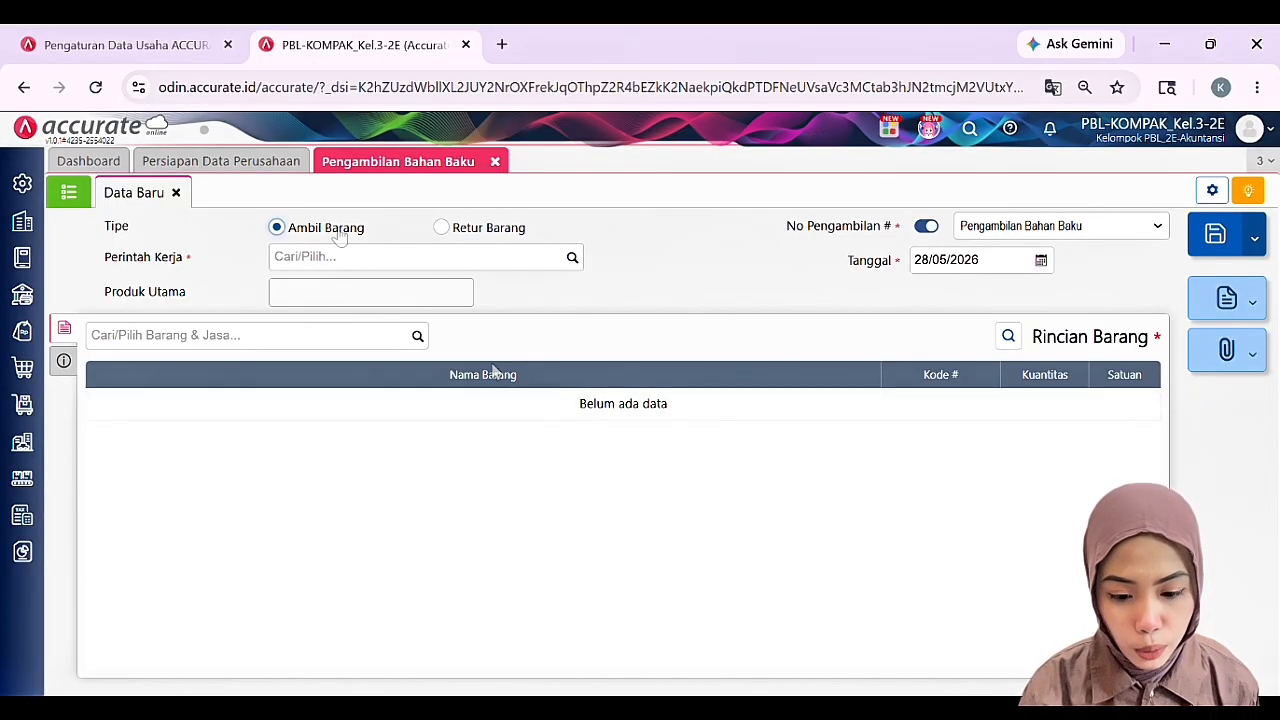
pyautogui.click(573, 259)
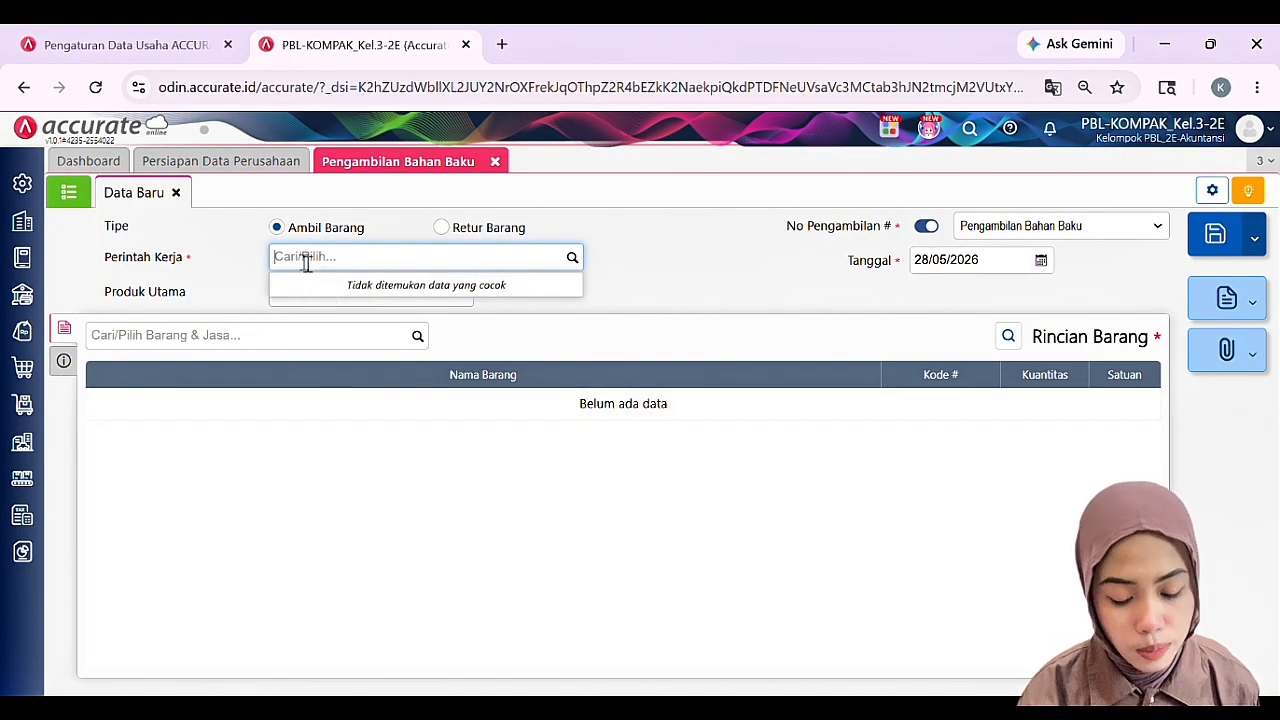
pyautogui.click(238, 260)
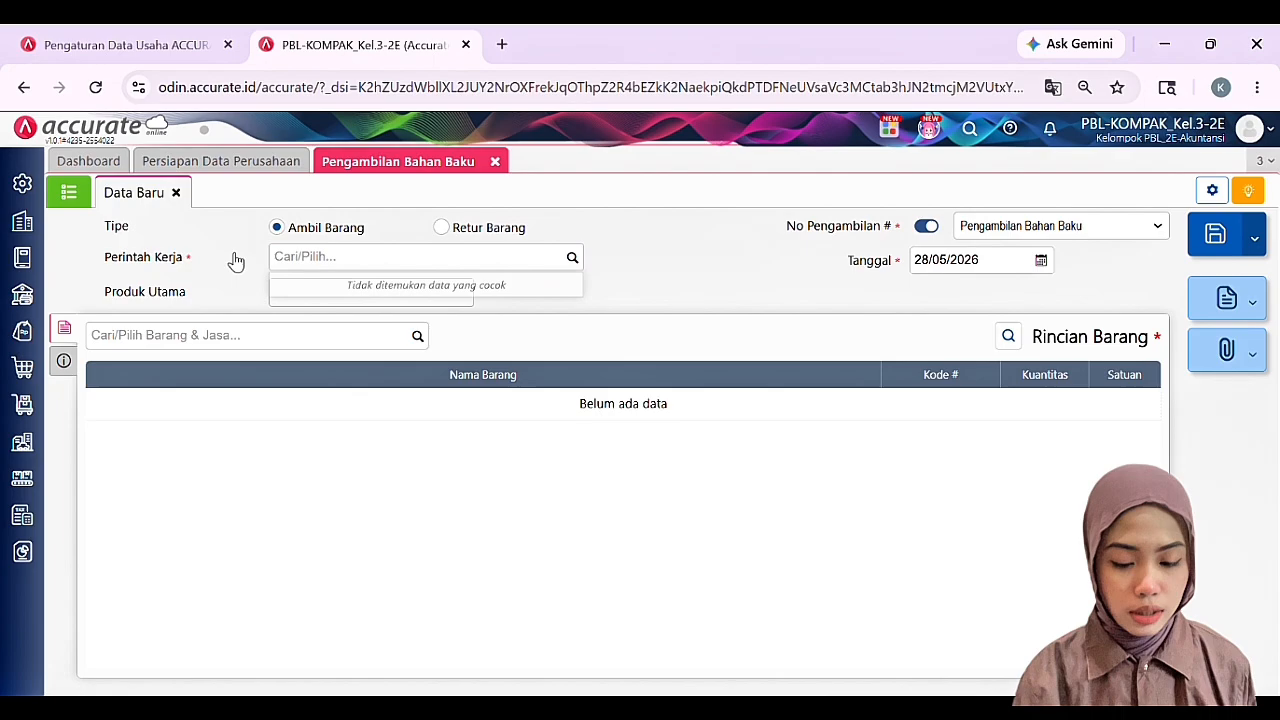
pyautogui.click(312, 260)
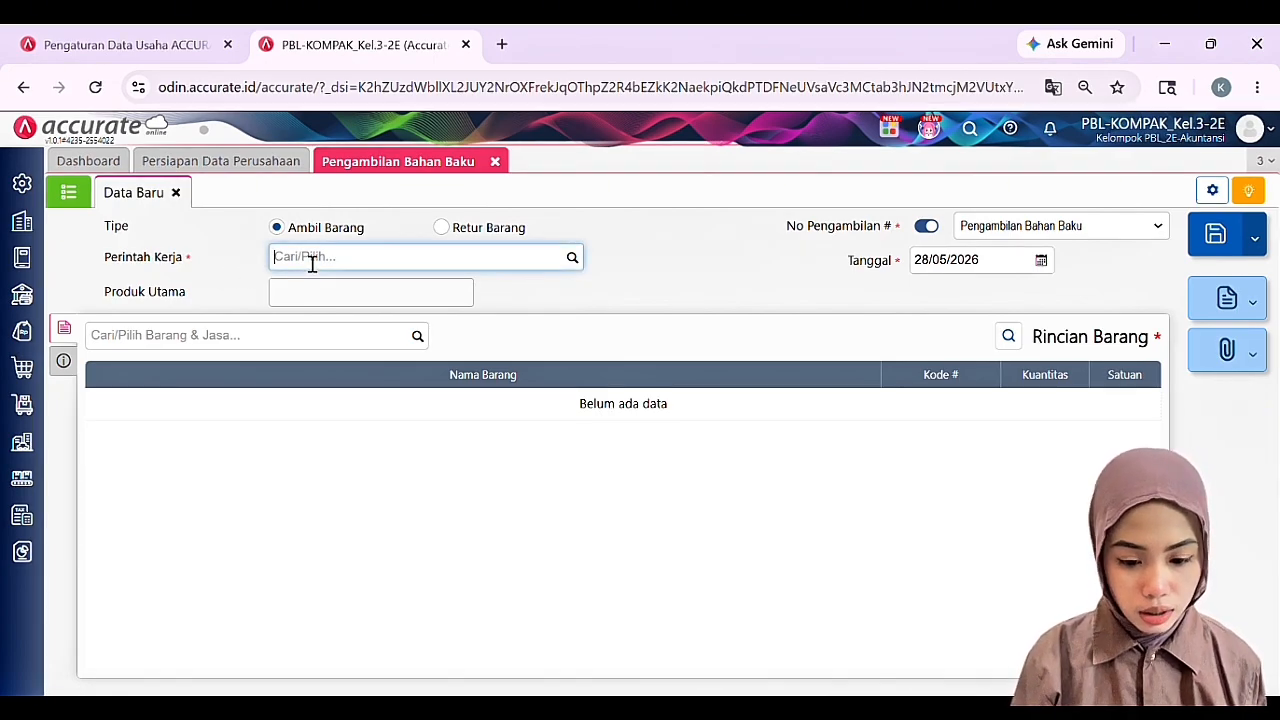
# Open the existing raw material withdrawal MS.2025.11.00001 and view the items selectable for it
pyautogui.click(68, 192)
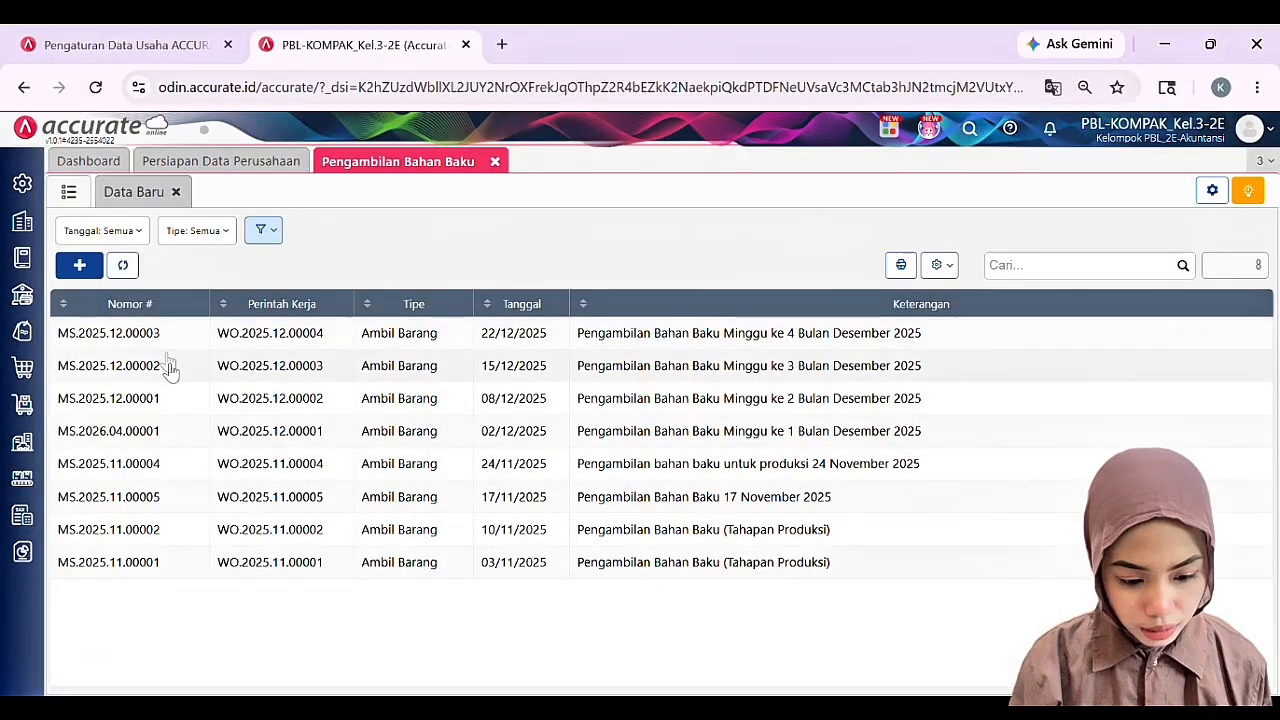
pyautogui.click(170, 563)
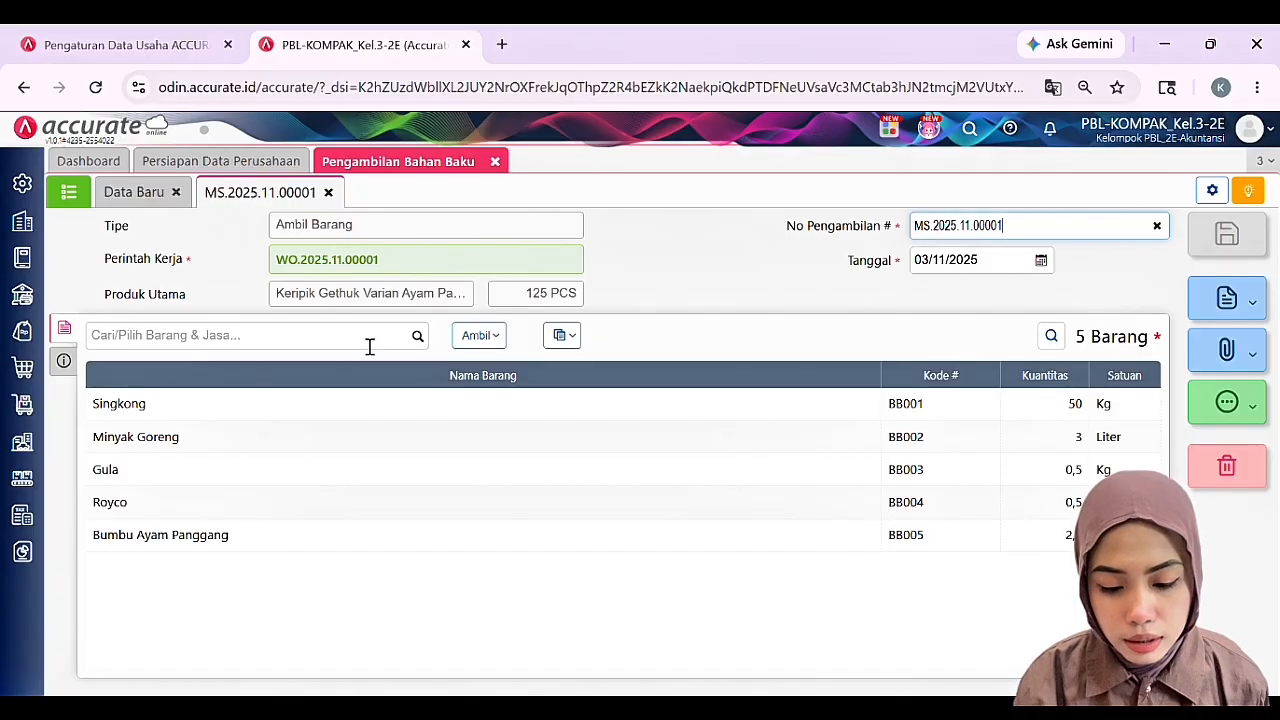
pyautogui.click(420, 340)
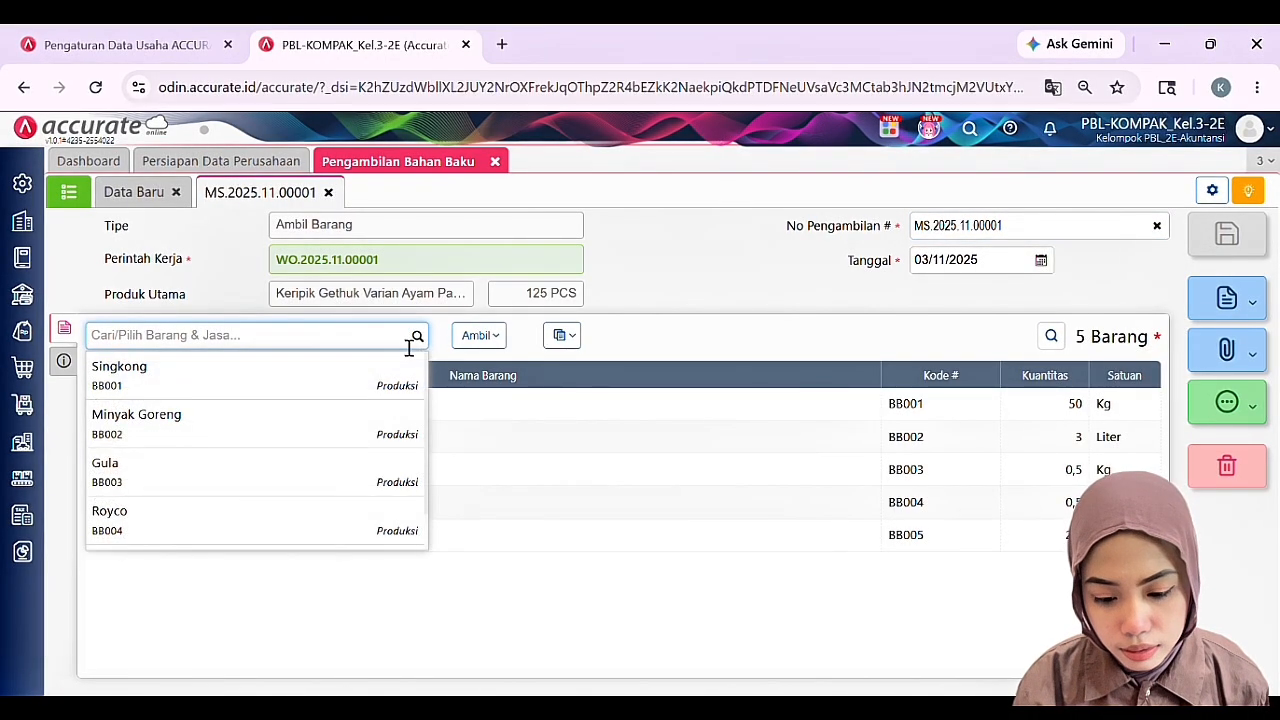
pyautogui.click(530, 600)
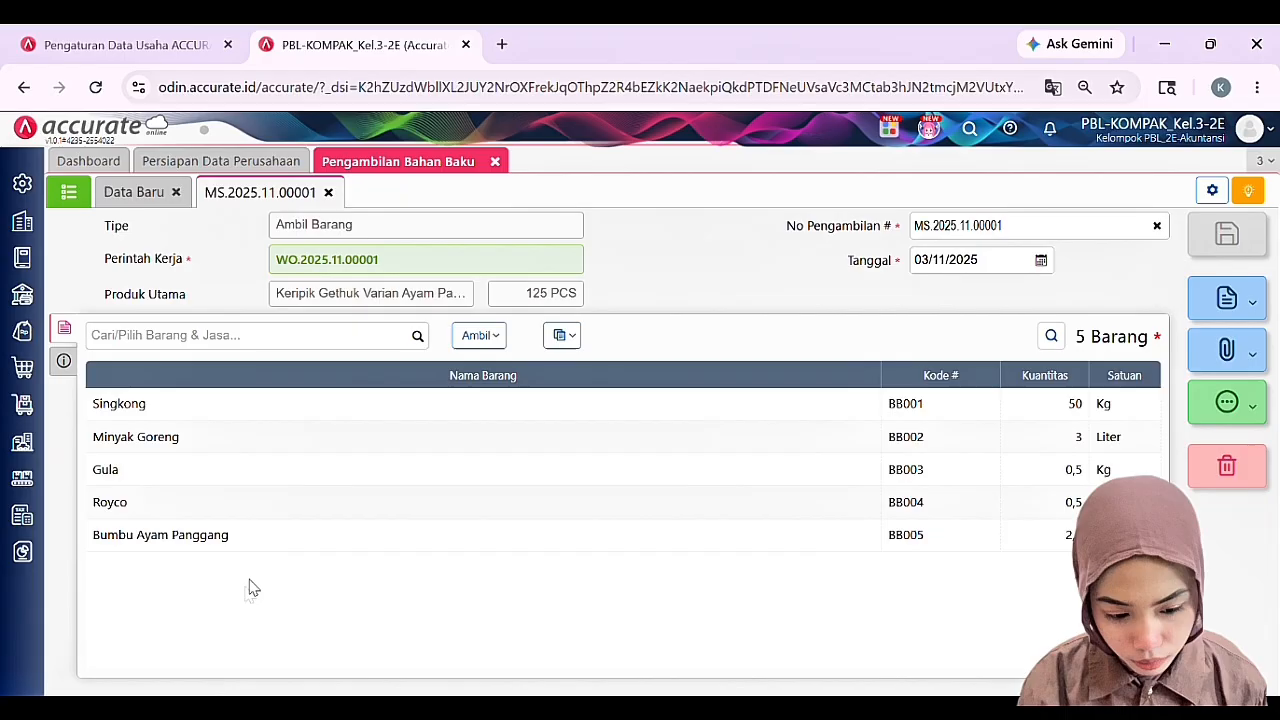
# Review the Singkong line's Kuantitas and Gudang, and check the withdrawal's Keterangan under Info lainnya
pyautogui.click(381, 411)
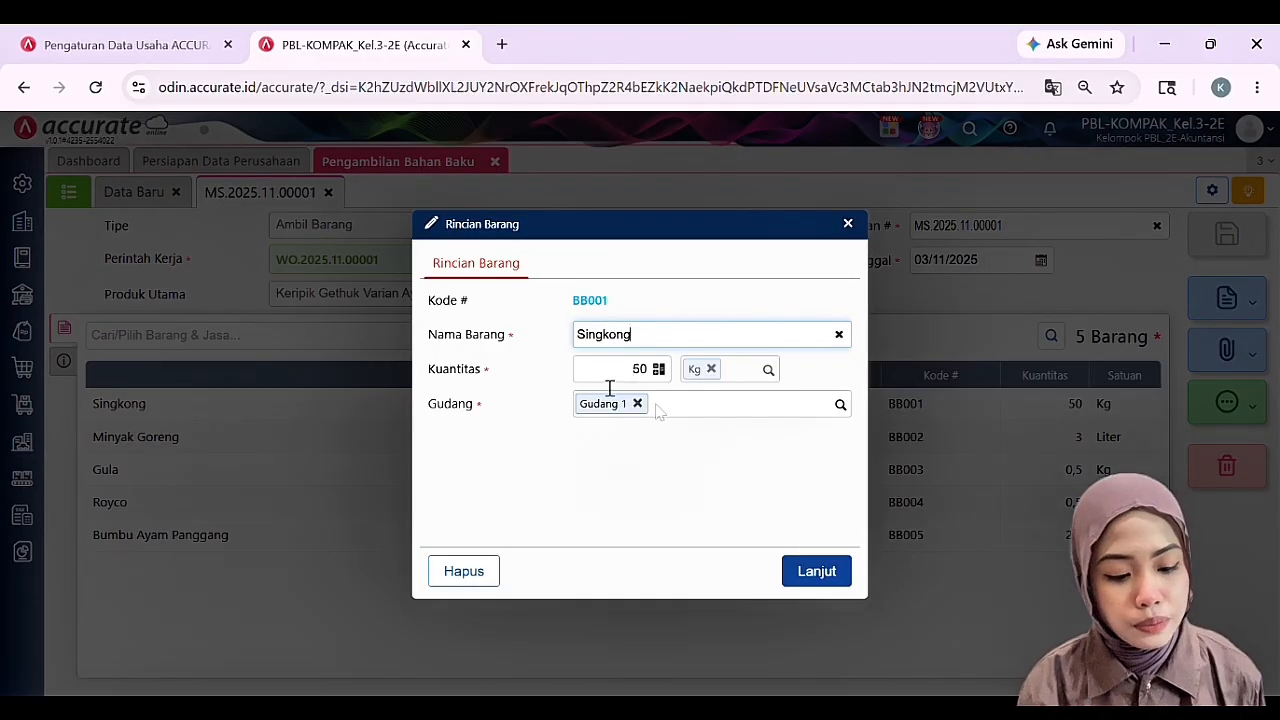
pyautogui.click(624, 369)
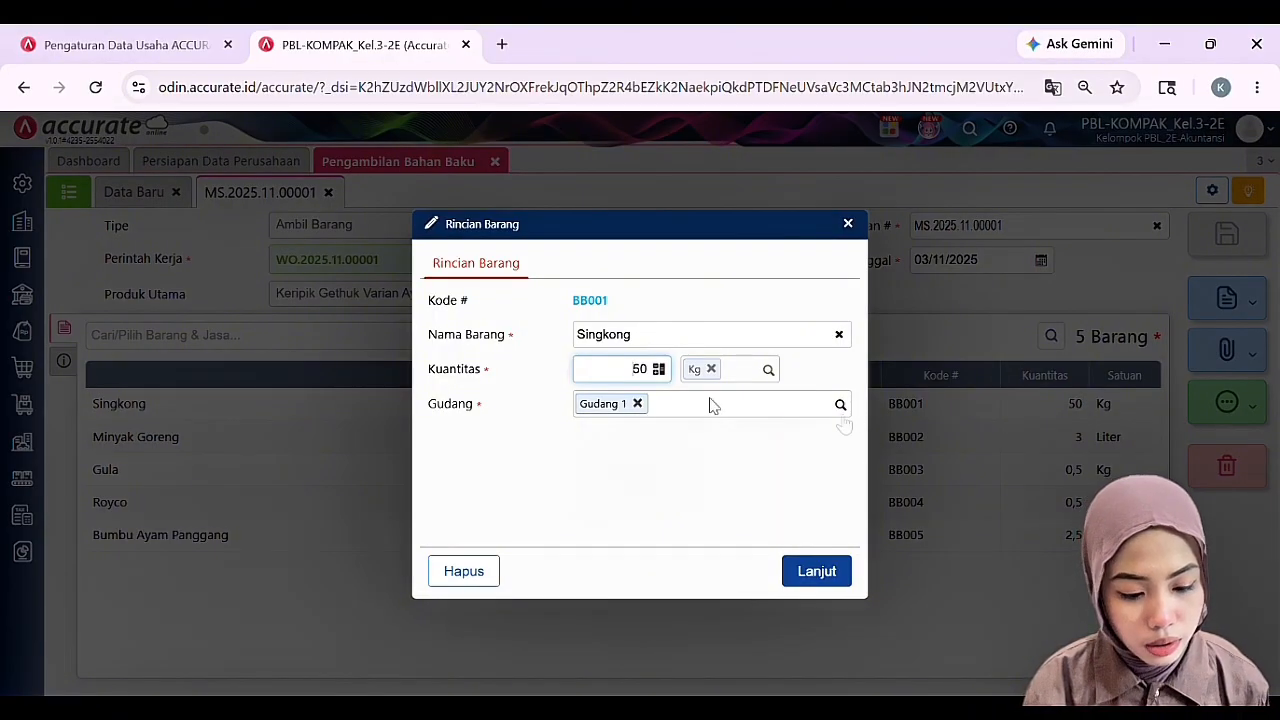
pyautogui.click(841, 406)
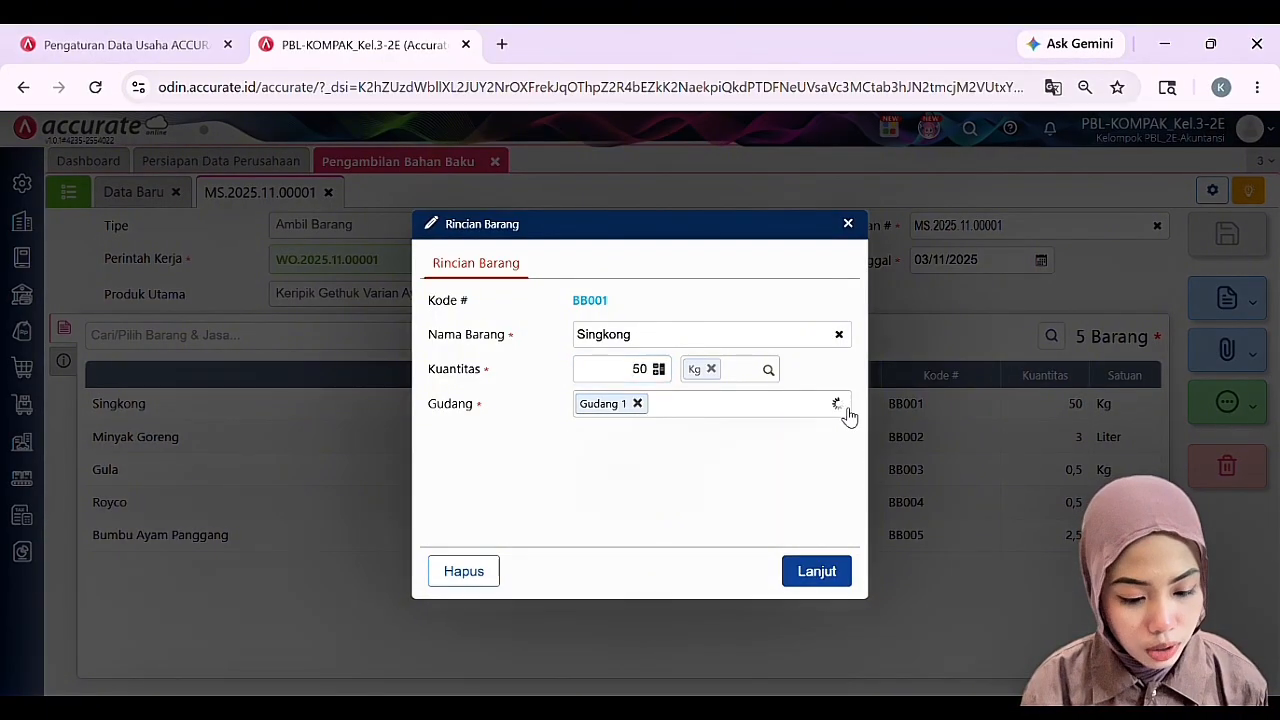
pyautogui.click(805, 406)
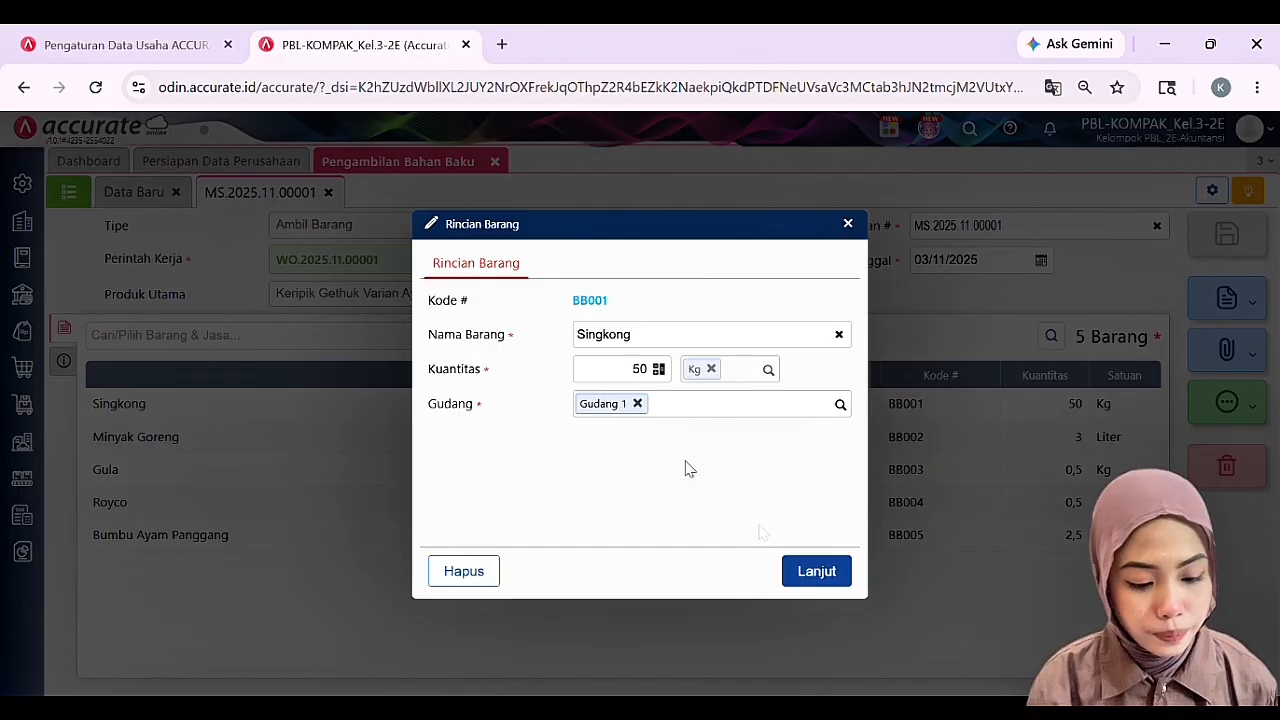
pyautogui.click(818, 572)
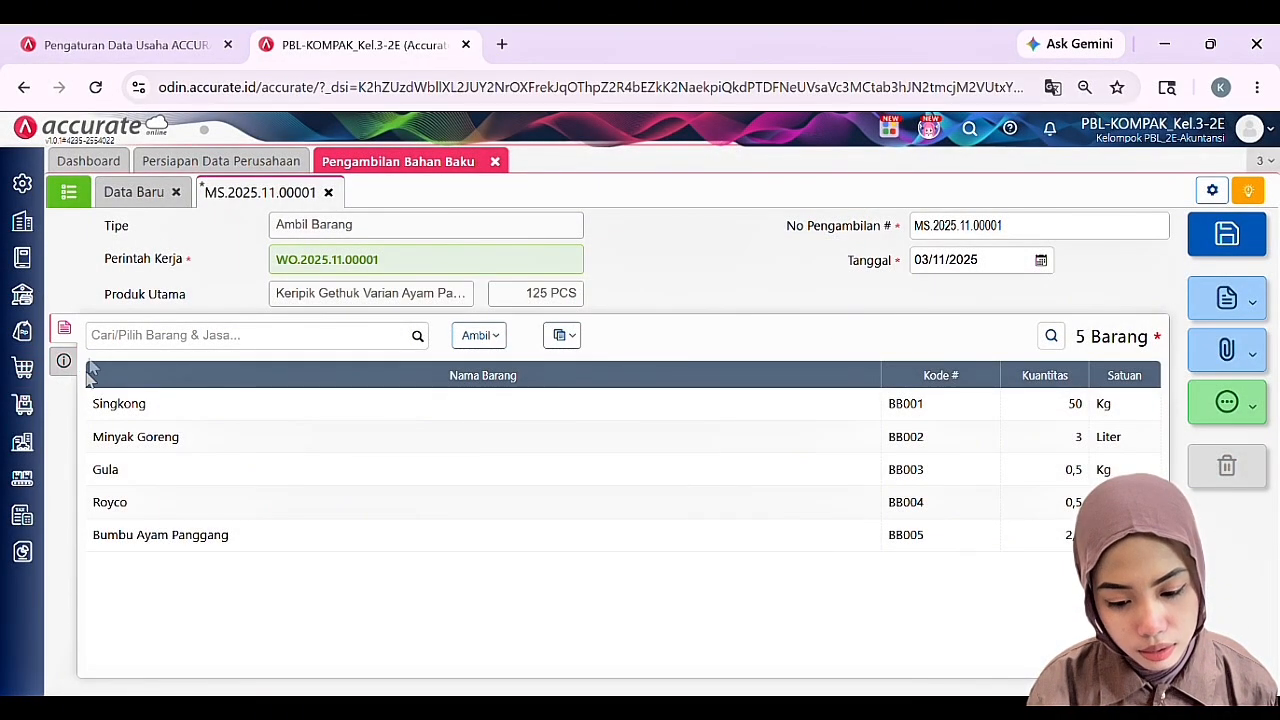
pyautogui.click(63, 361)
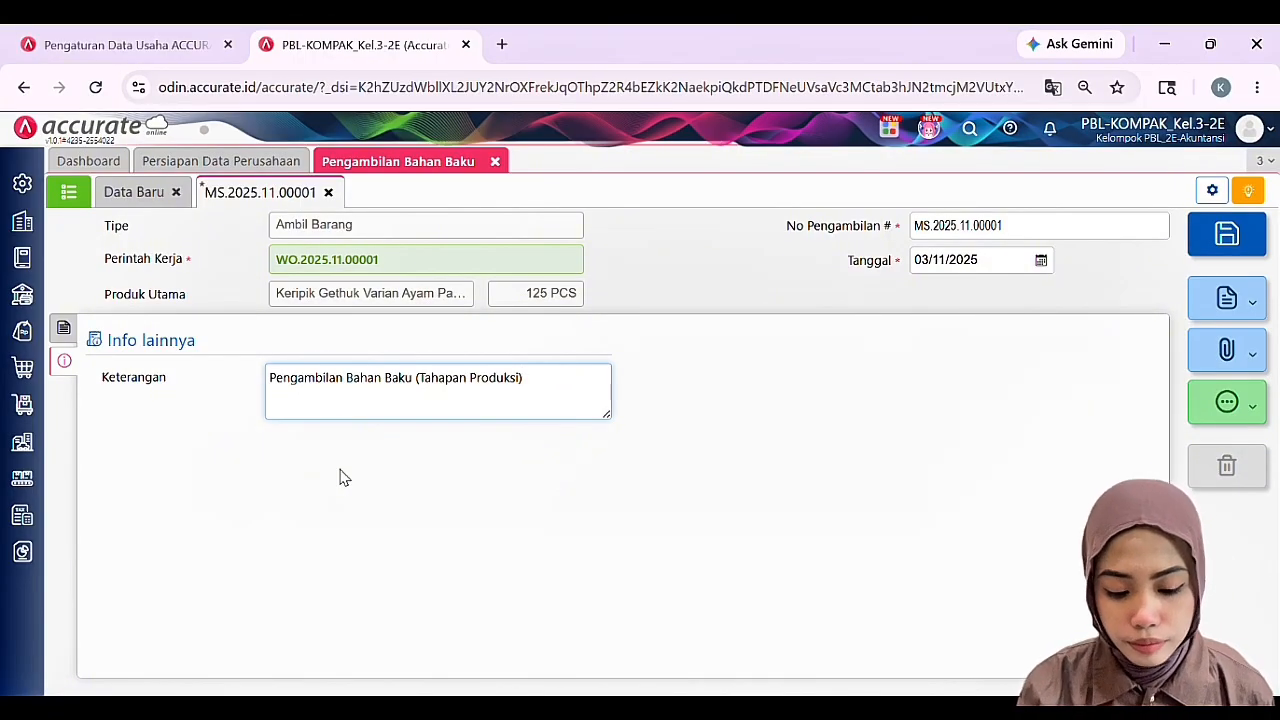
pyautogui.click(63, 329)
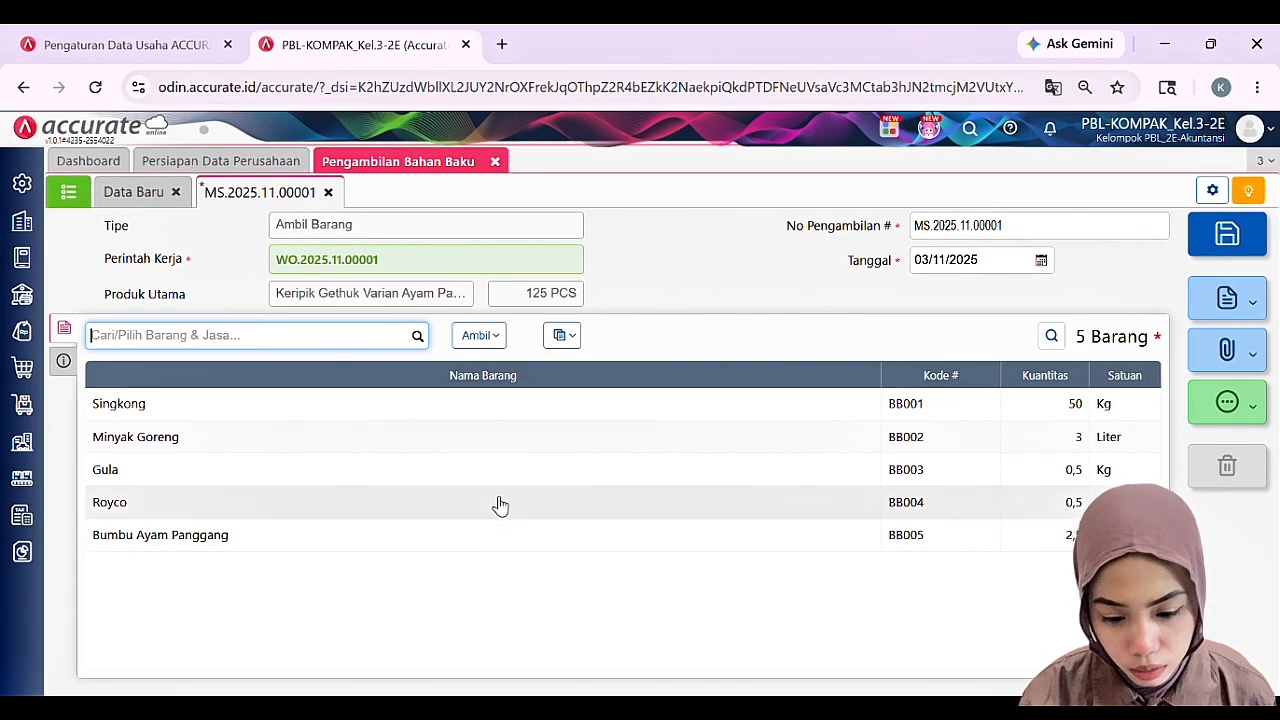
# Close Pengambilan Bahan Baku, discarding its pending changes, and open a new Tahapan Proses record
pyautogui.click(495, 162)
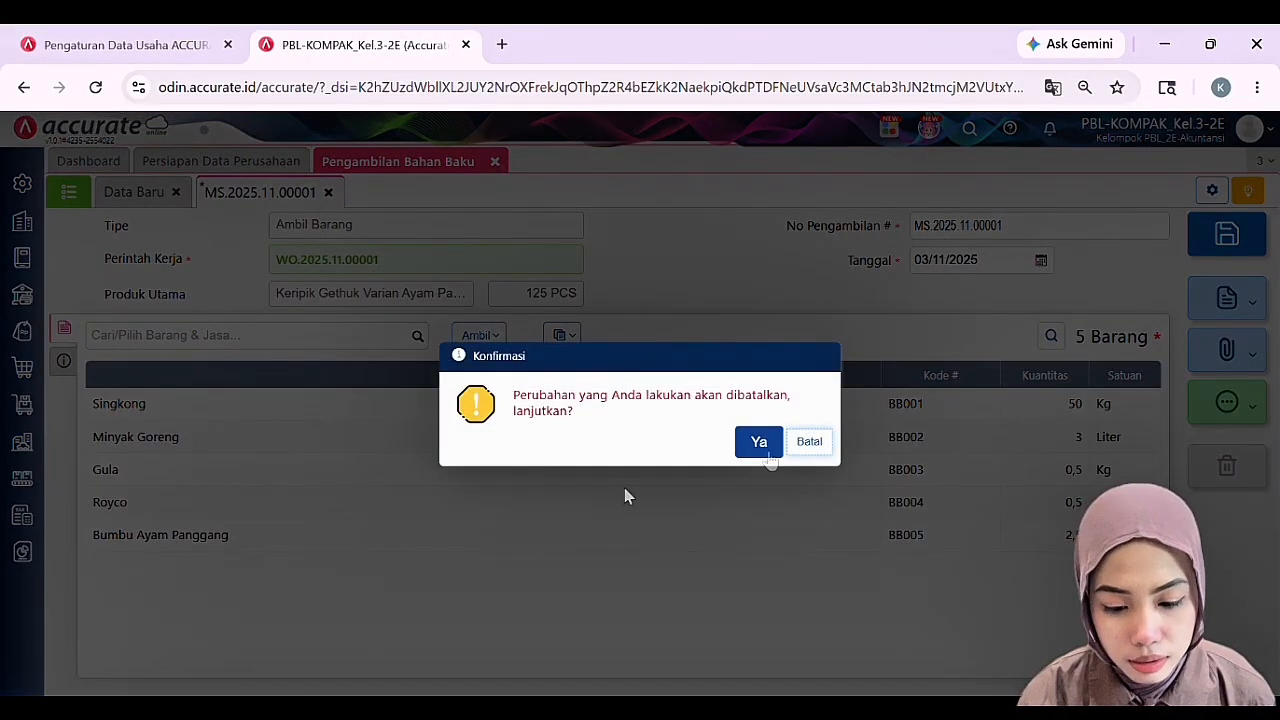
pyautogui.click(767, 454)
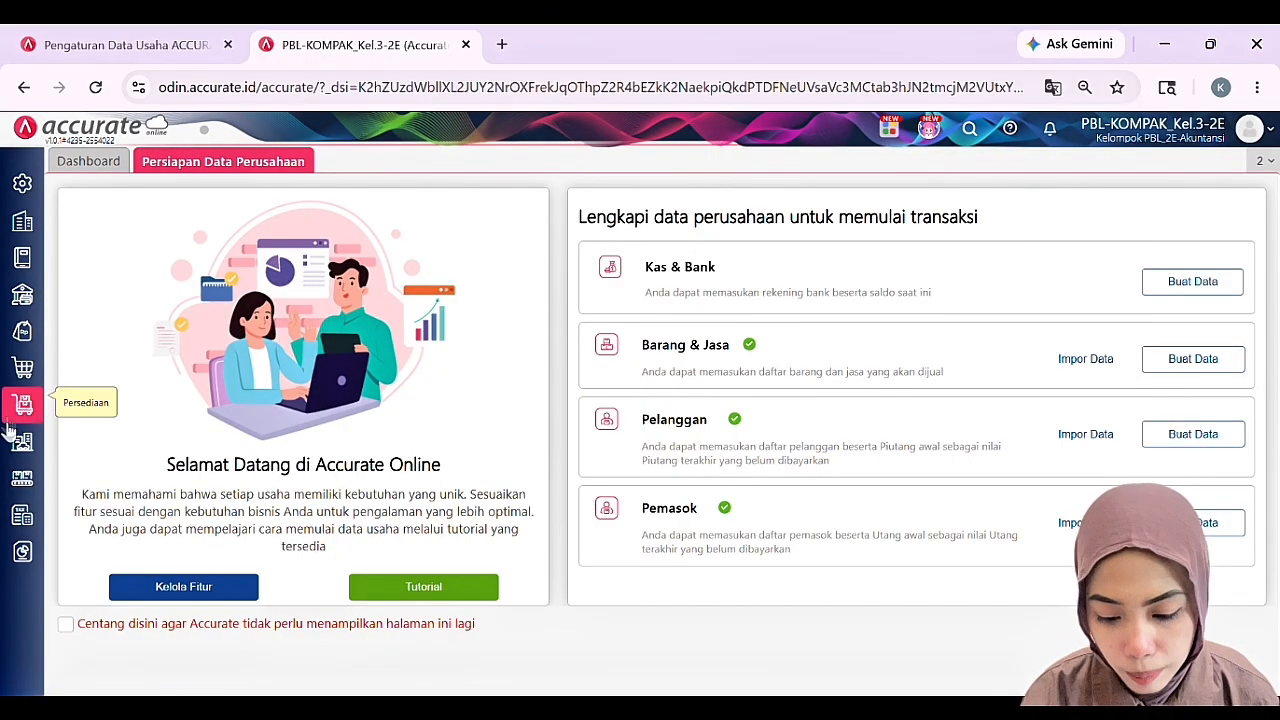
pyautogui.click(23, 479)
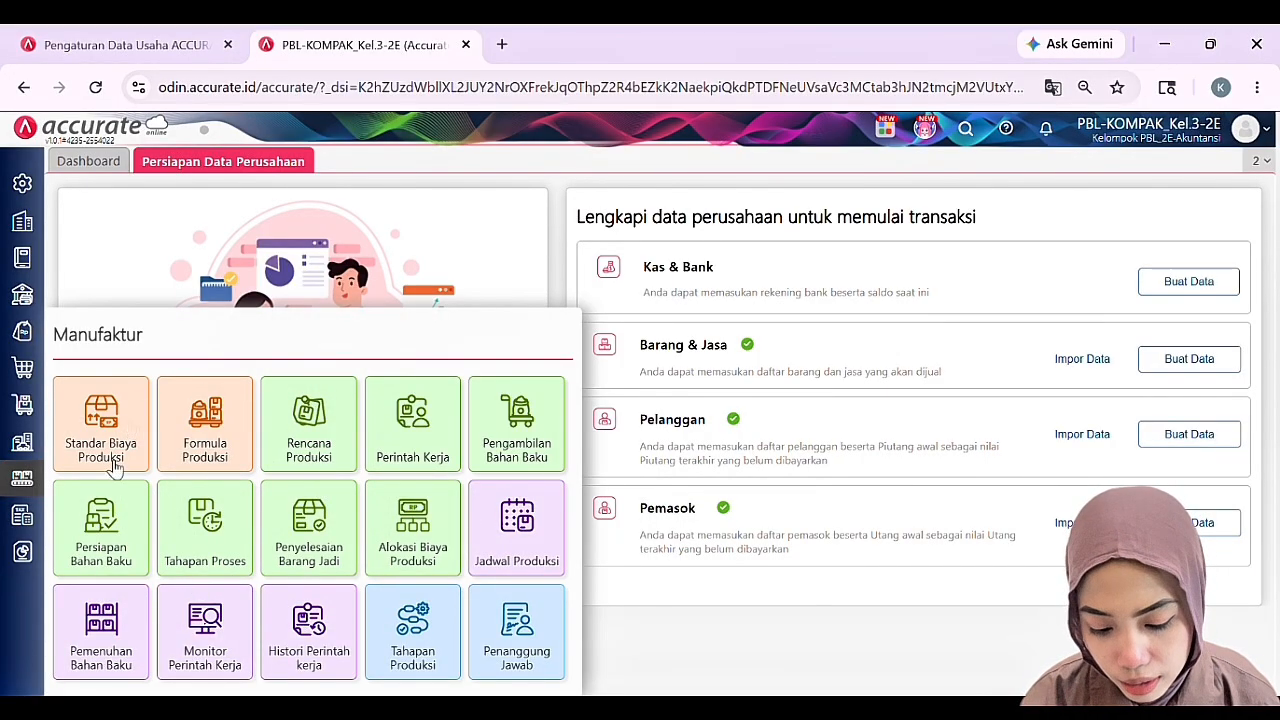
pyautogui.click(218, 528)
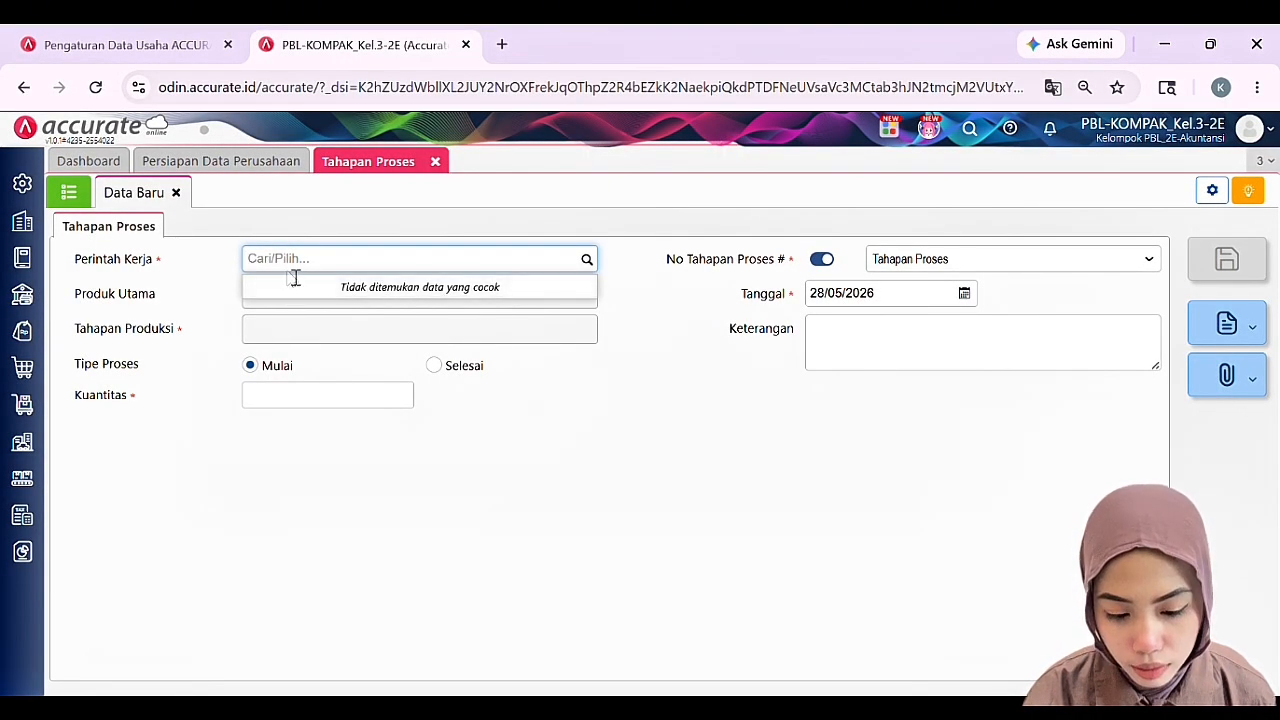
# Look up the available Perintah Kerja for the new Tahapan Proses record and check the existing records and the Tanggal field
pyautogui.click(557, 491)
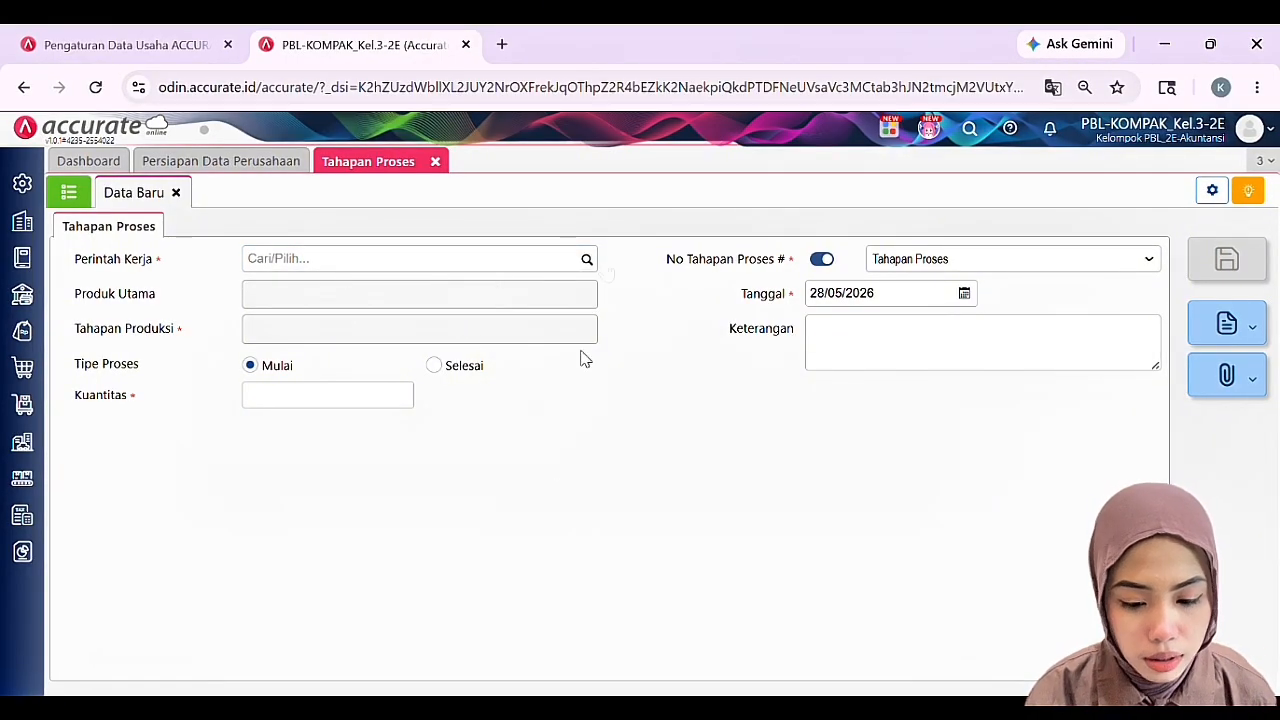
pyautogui.click(588, 262)
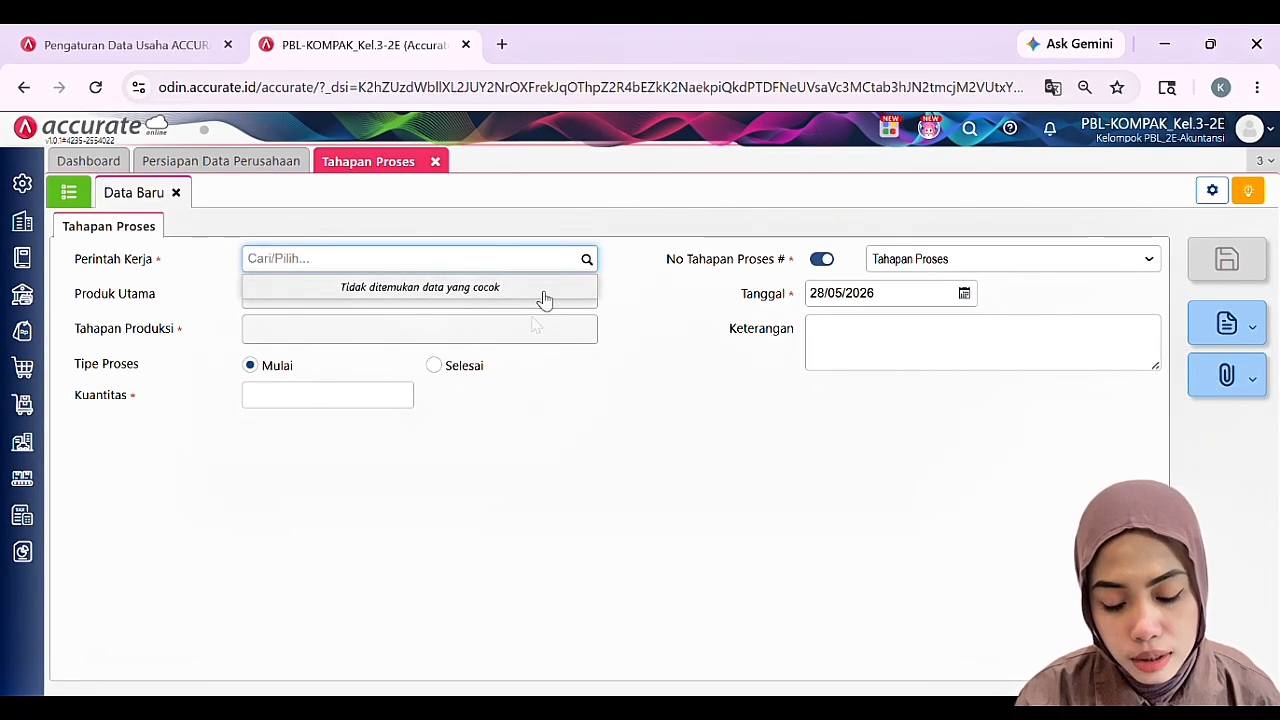
pyautogui.click(392, 383)
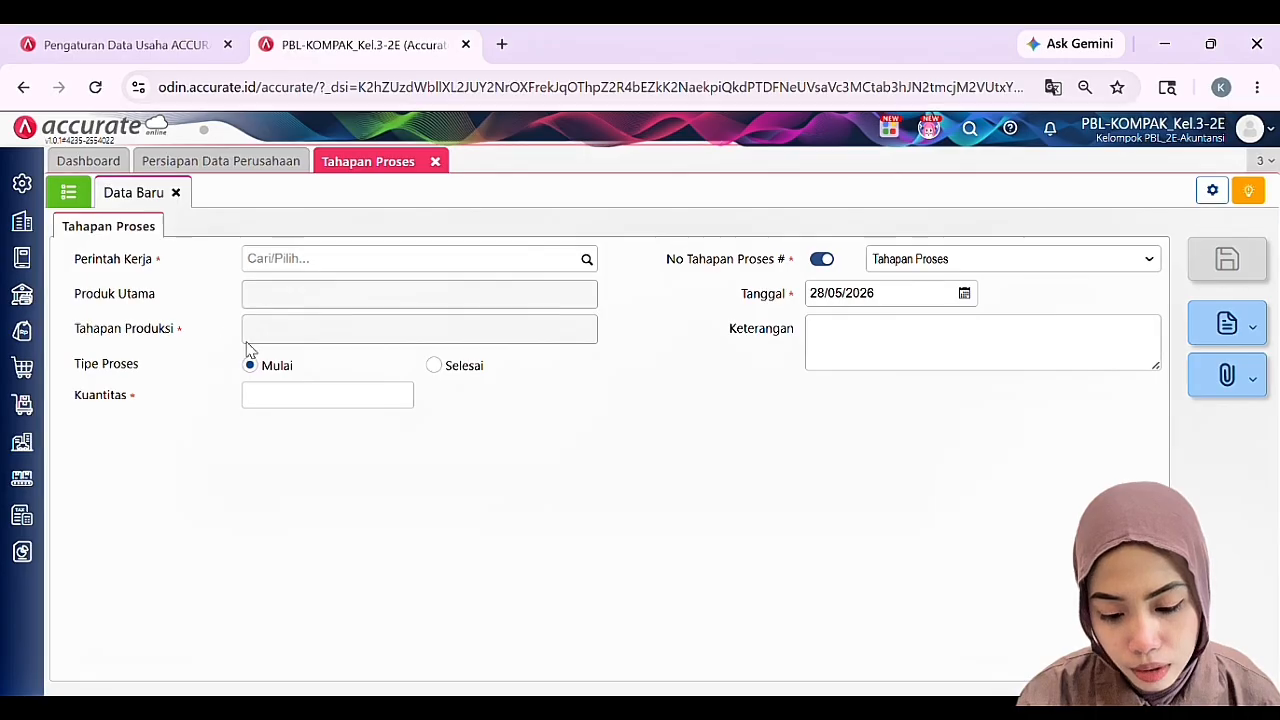
pyautogui.click(74, 199)
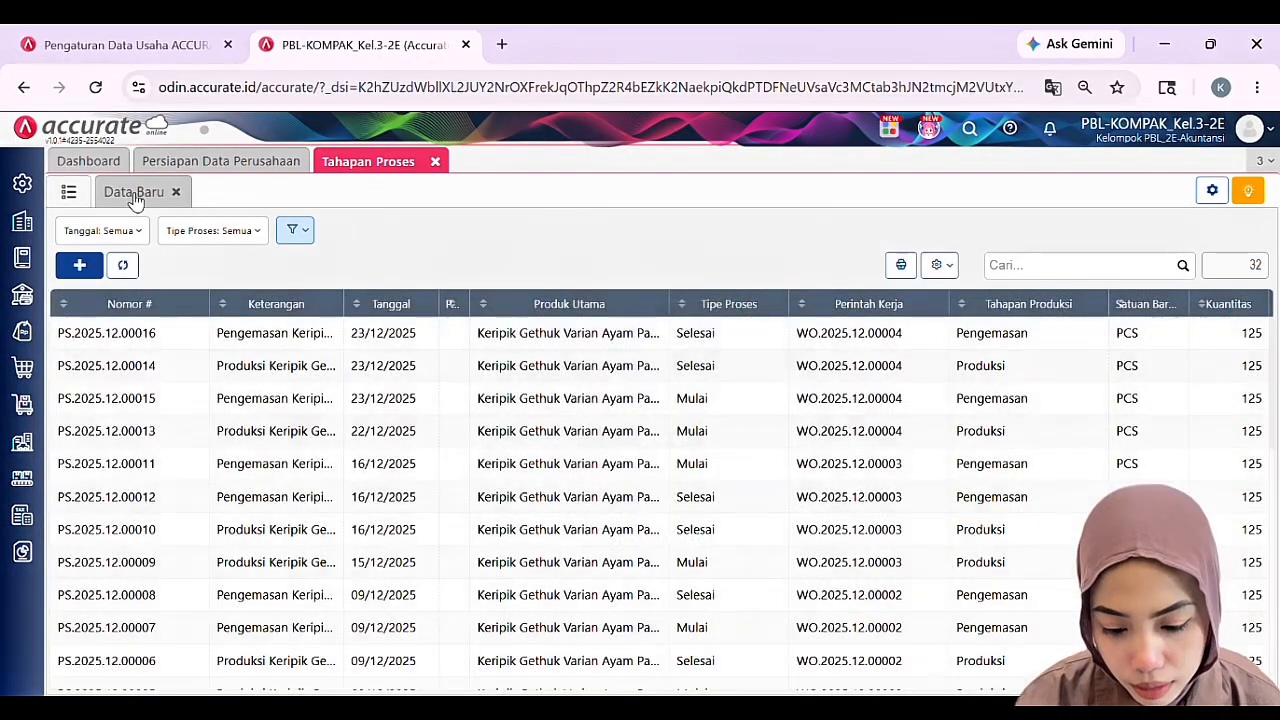
pyautogui.click(135, 195)
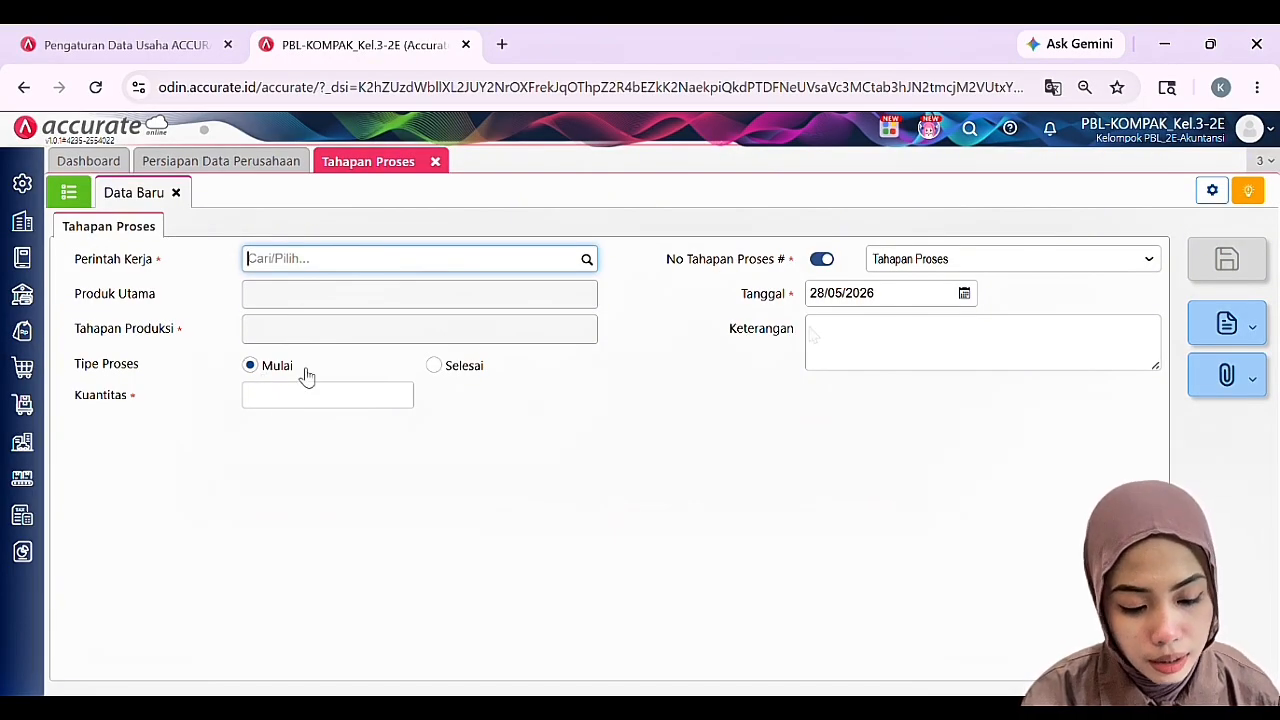
pyautogui.click(855, 296)
pyautogui.click(544, 484)
# Open the existing process record PS.2025.11.00001 from the Tahapan Proses list and review its details
pyautogui.click(66, 191)
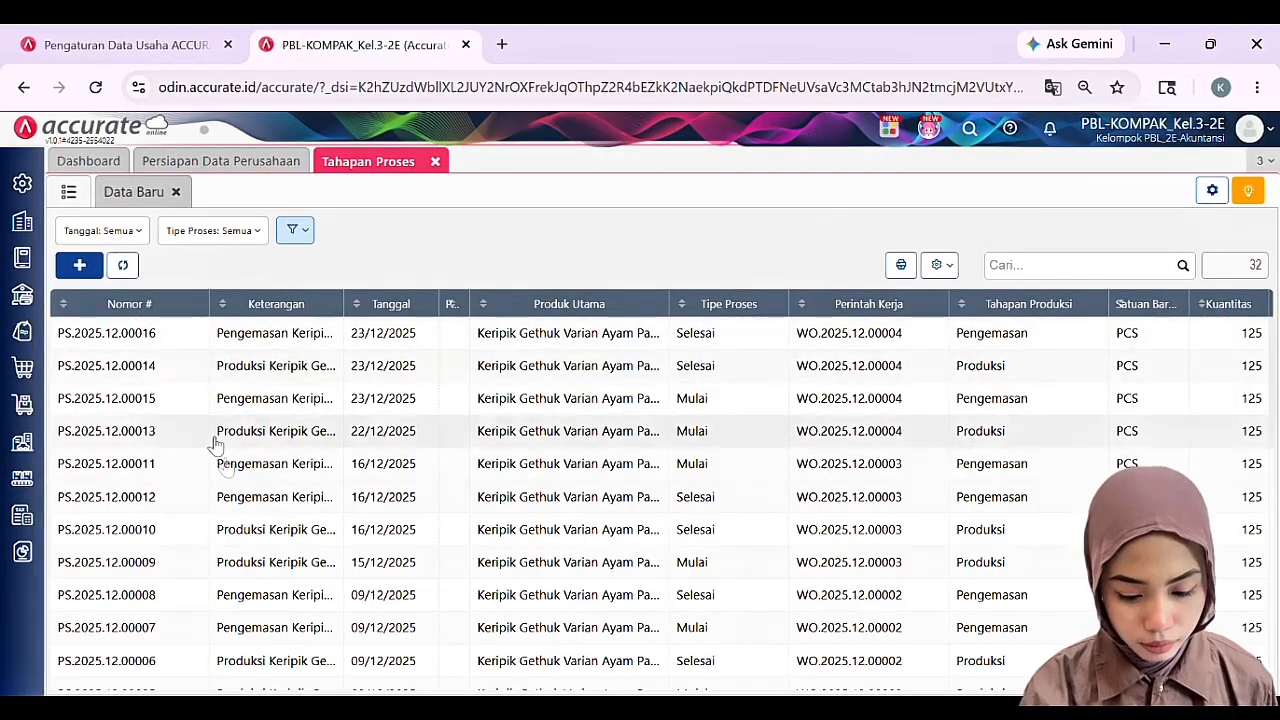
pyautogui.scroll(-3, 229, 477)
pyautogui.scroll(-5, 226, 473)
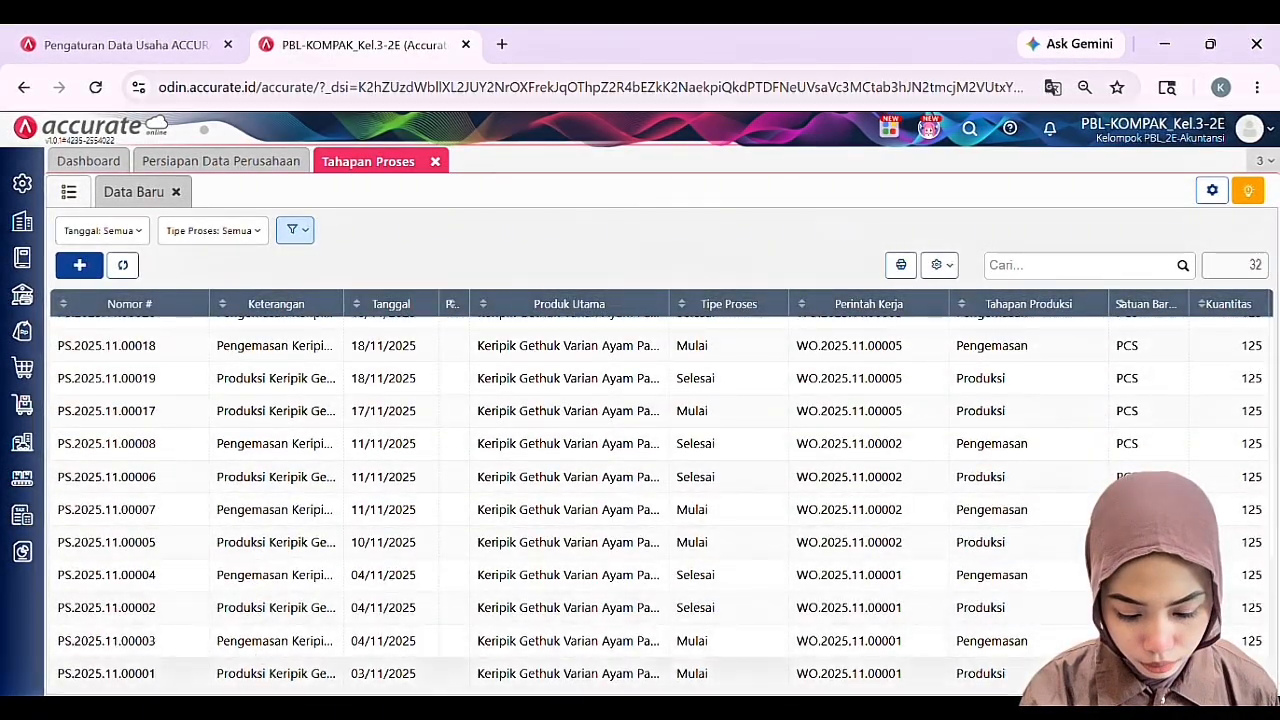
pyautogui.click(224, 674)
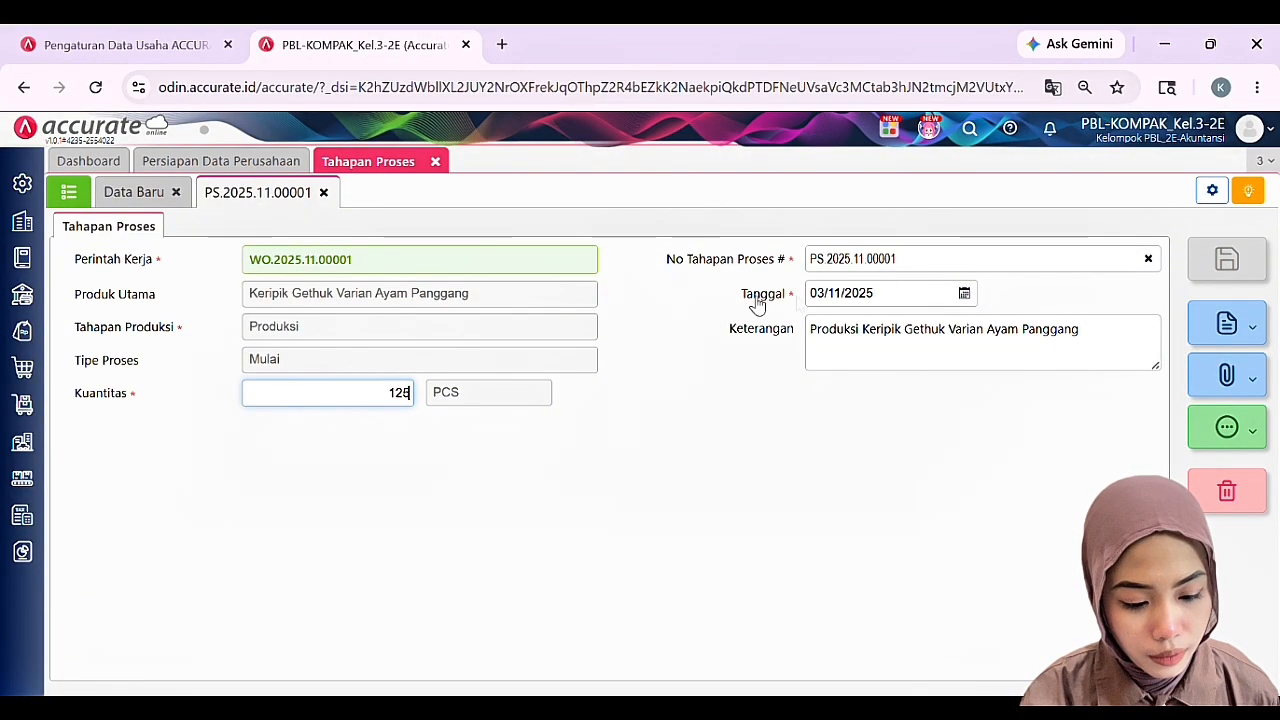
# Set Tipe Proses to Selesai on the new, unsaved Tahapan Proses record
pyautogui.click(86, 197)
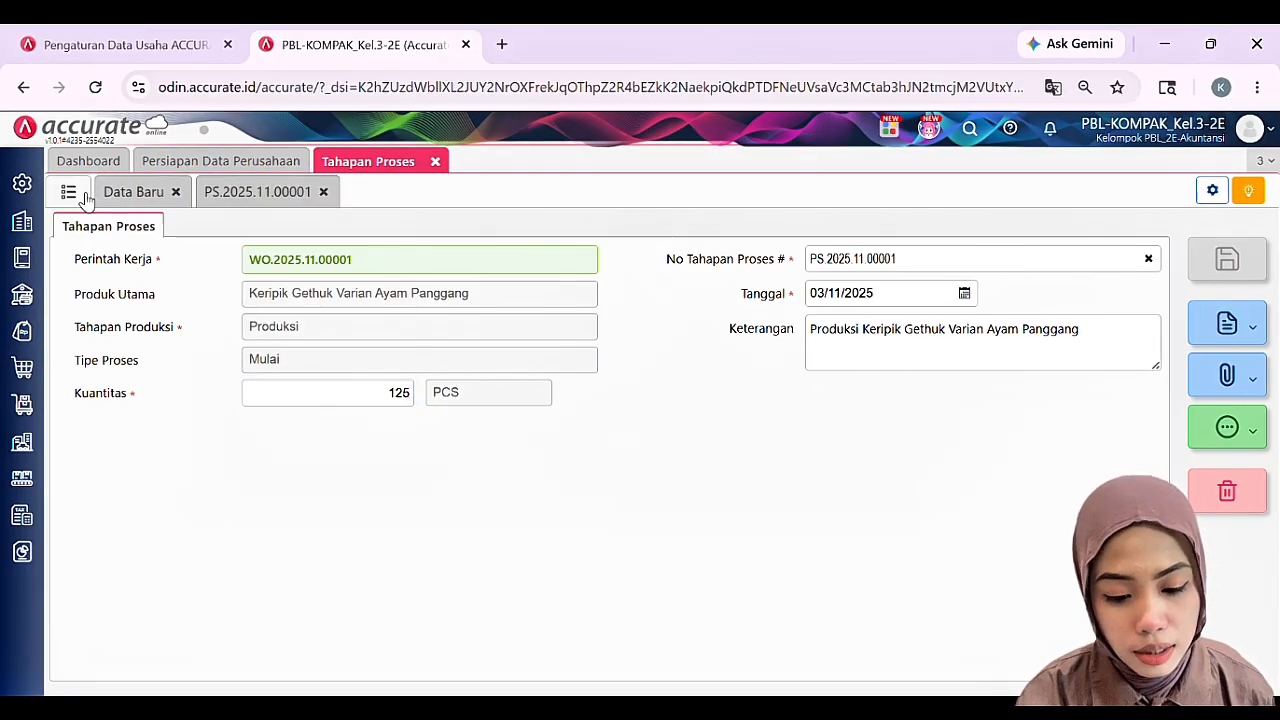
pyautogui.click(148, 193)
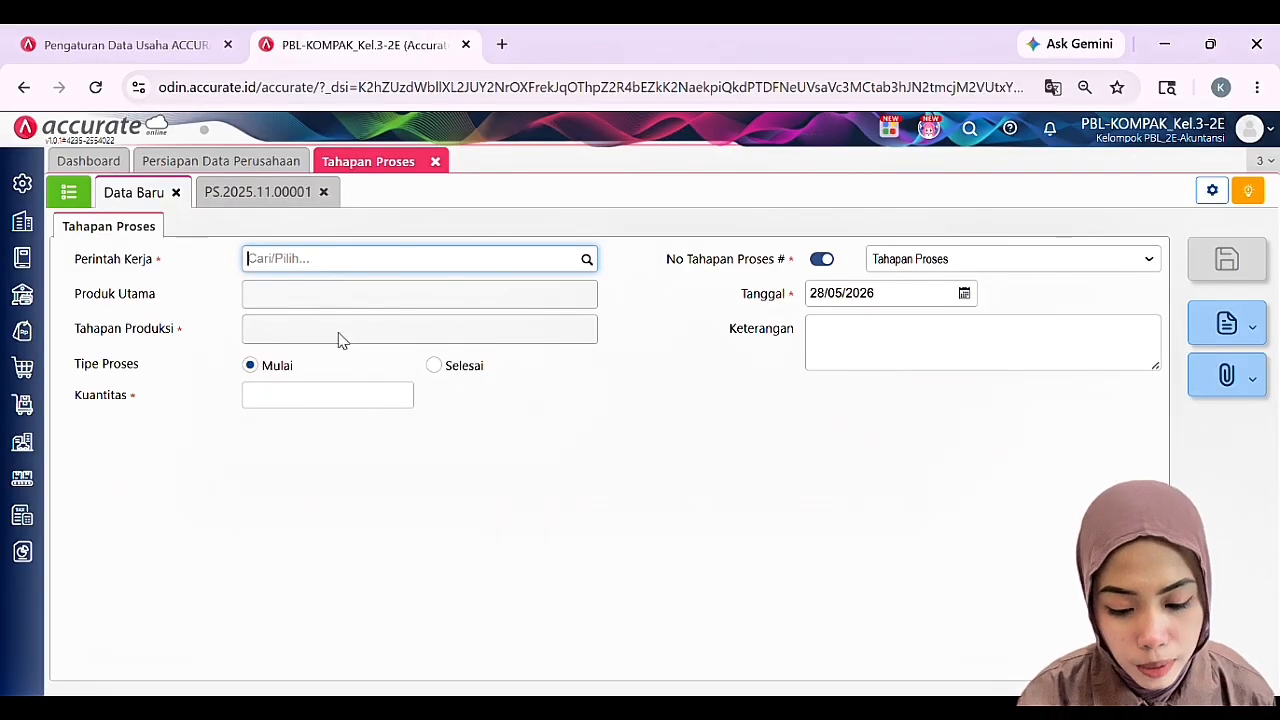
pyautogui.click(436, 368)
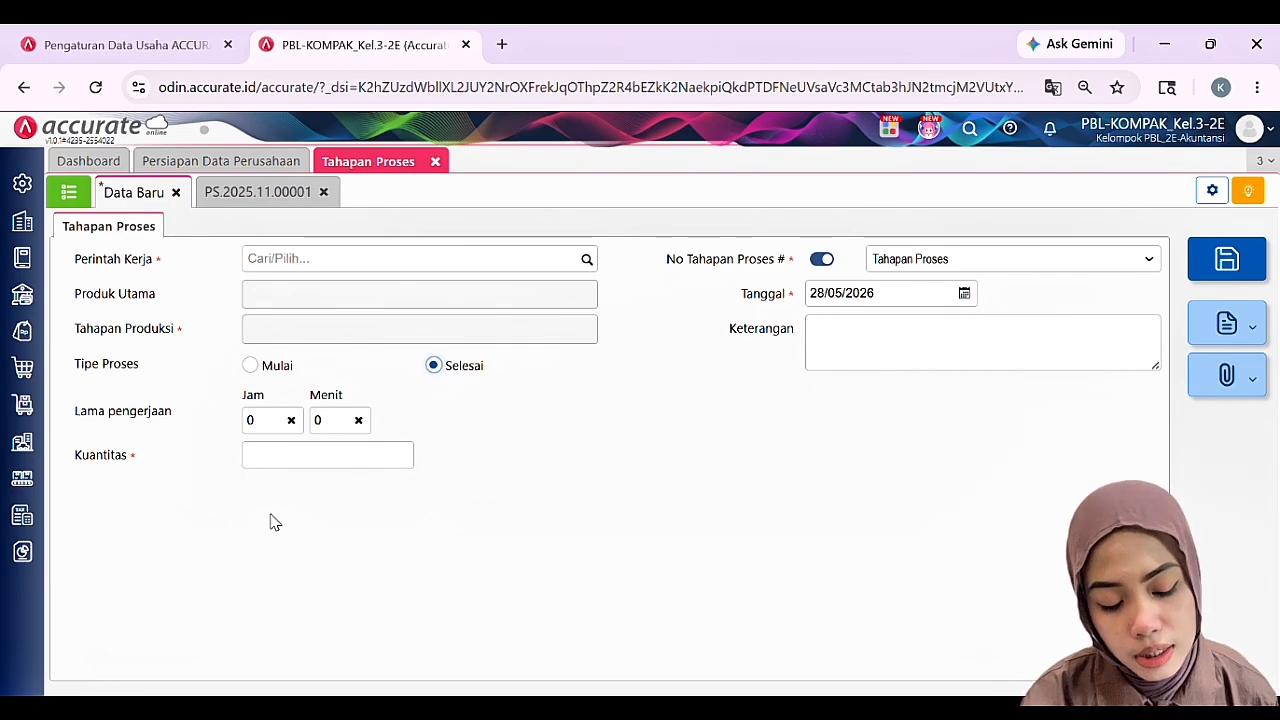
# Open the existing process record PS.2025.11.00002 and review its Lama pengerjaan, Kuantitas and Keterangan
pyautogui.click(68, 191)
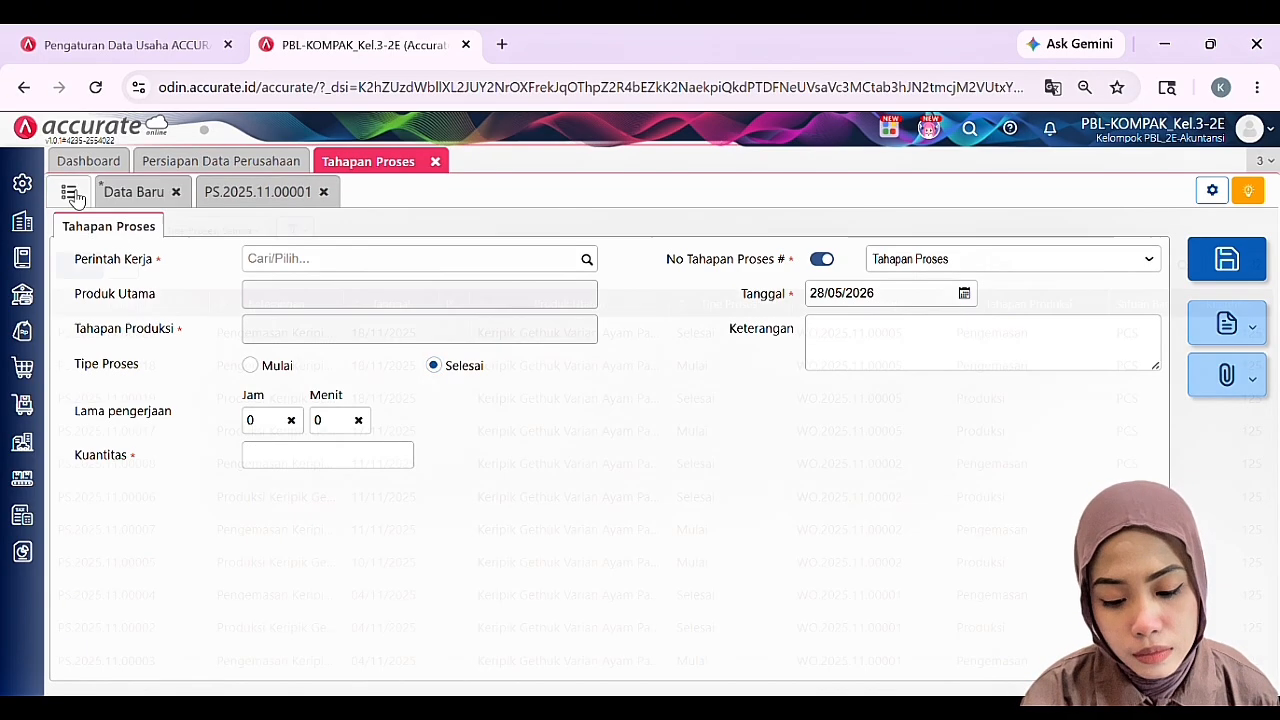
pyautogui.scroll(-5, 268, 520)
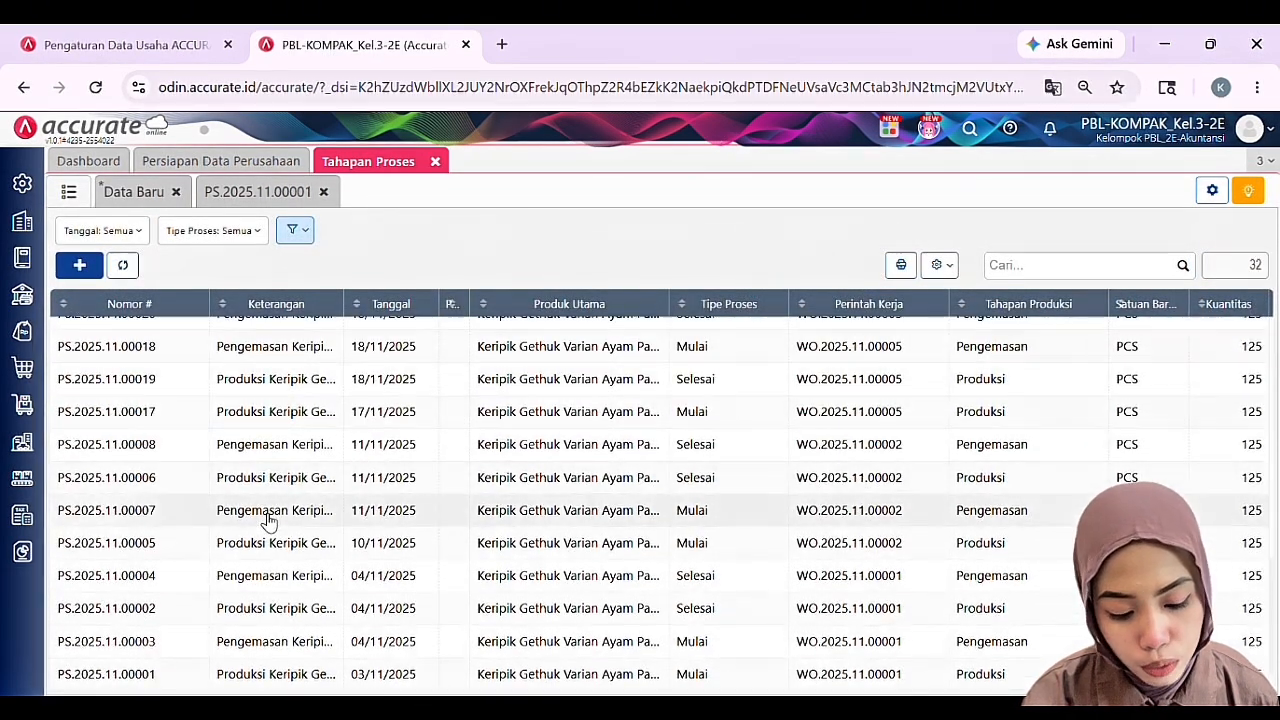
pyautogui.click(266, 610)
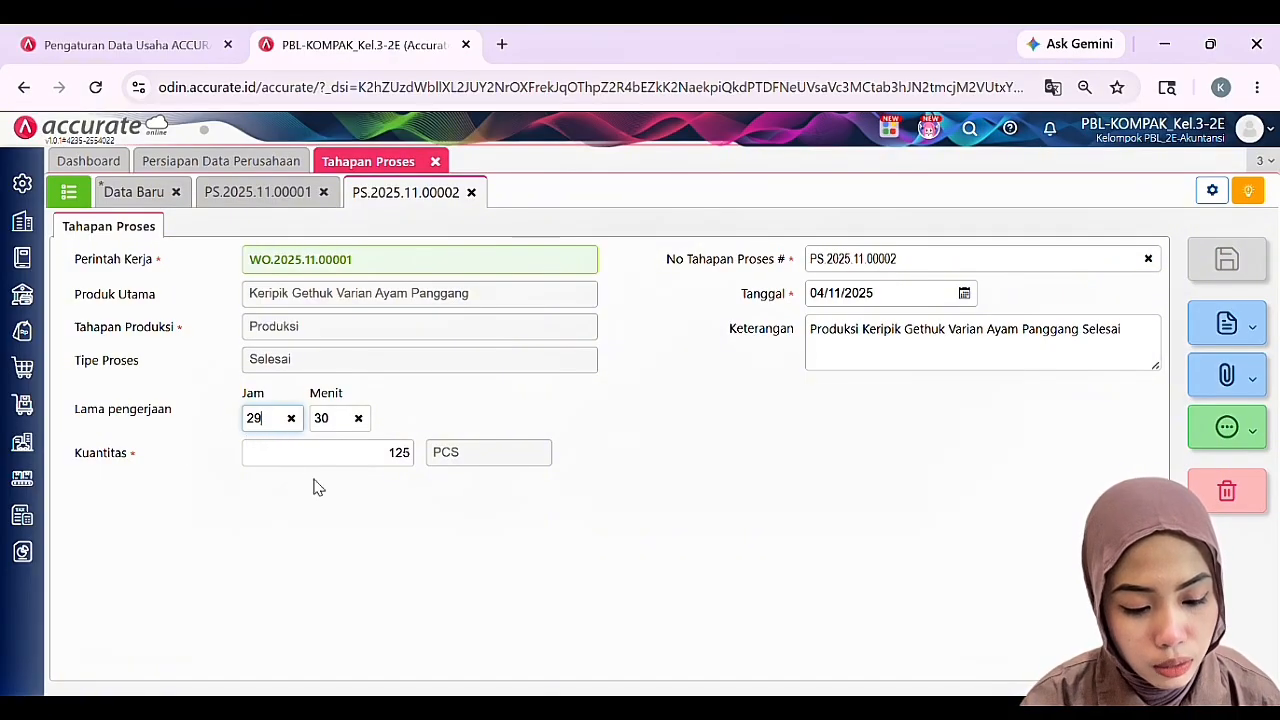
pyautogui.click(911, 349)
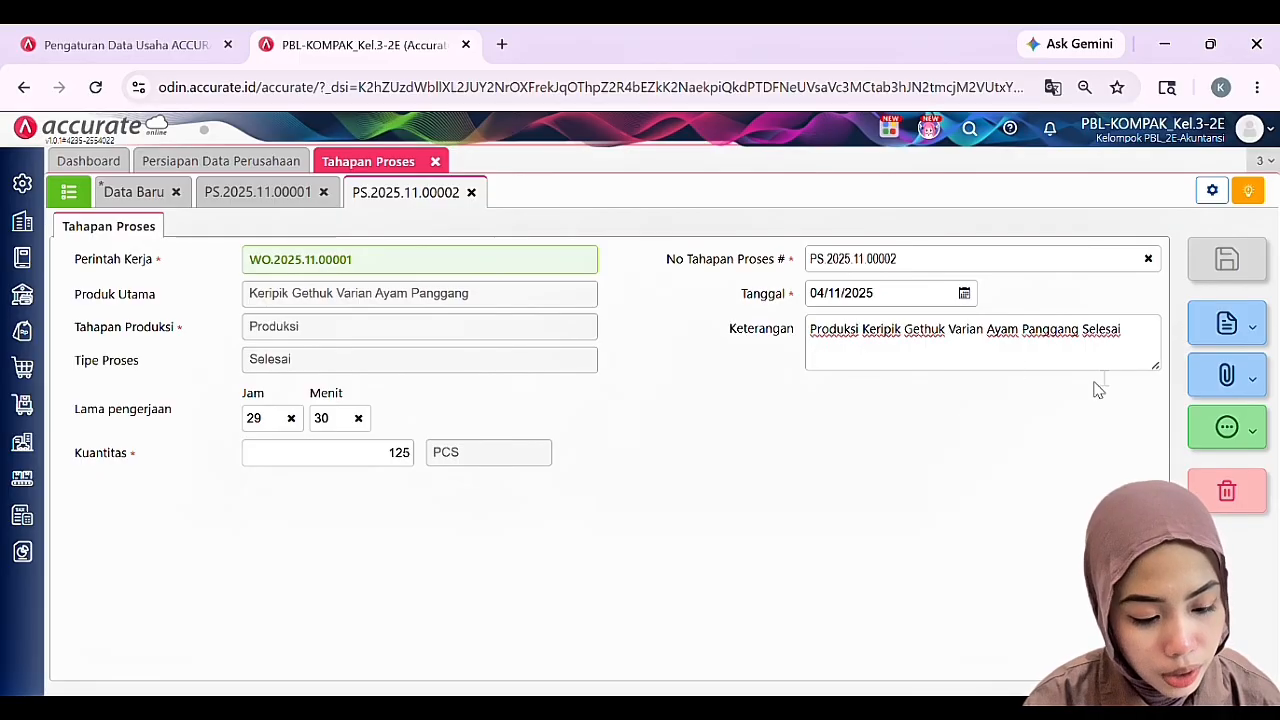
pyautogui.click(1138, 357)
pyautogui.click(852, 547)
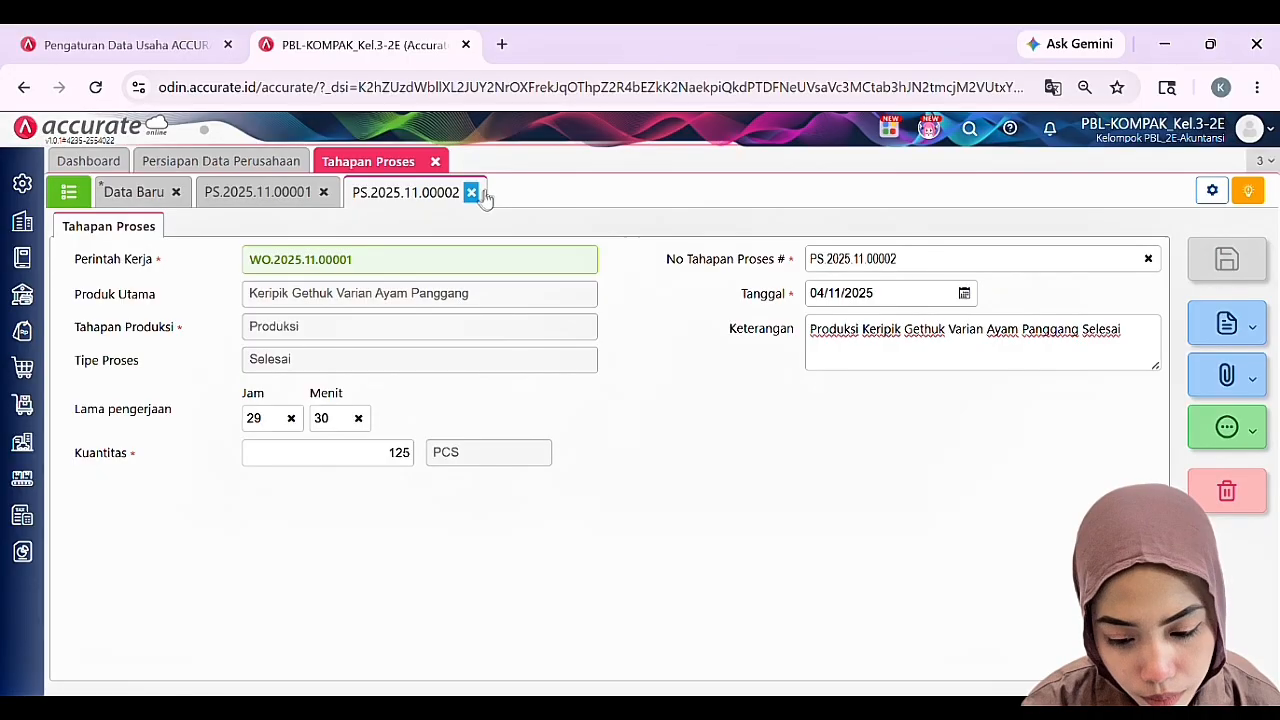
# Review the Pengemasan process records PS.2025.11.00003 and PS.2025.11.00004 of work order WO.2025.11.00001
pyautogui.click(86, 198)
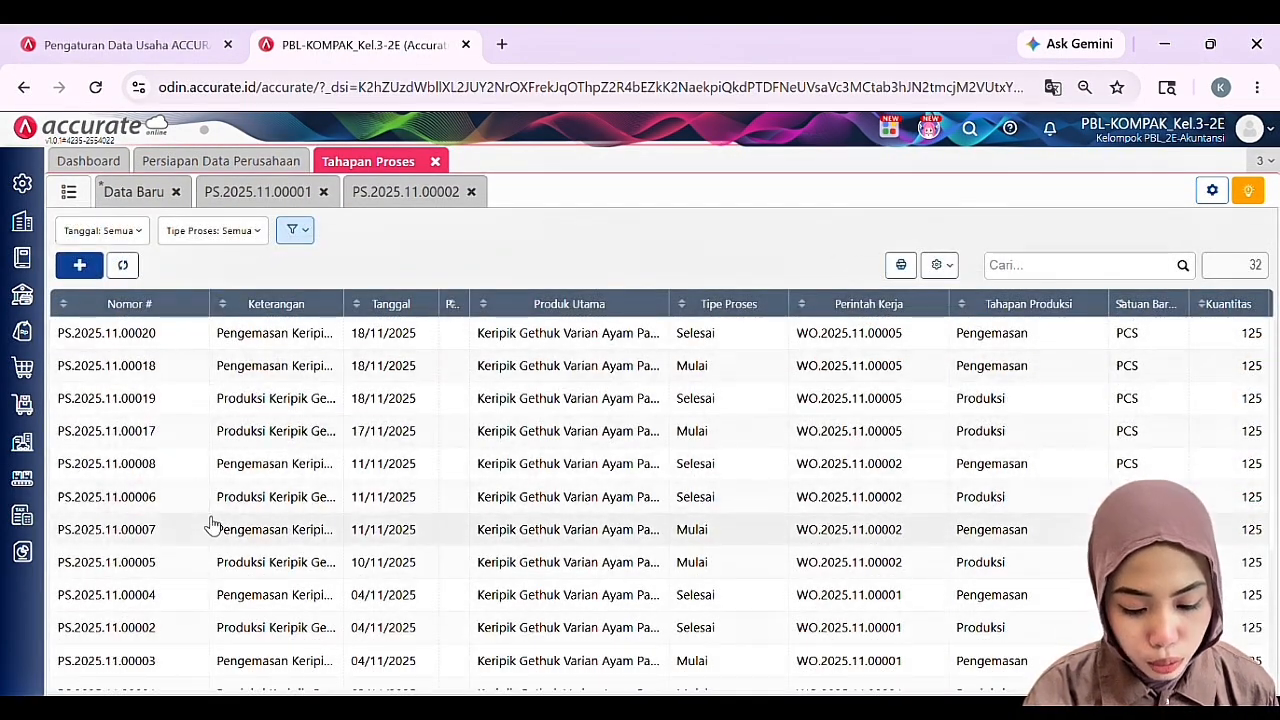
pyautogui.scroll(-1, 212, 524)
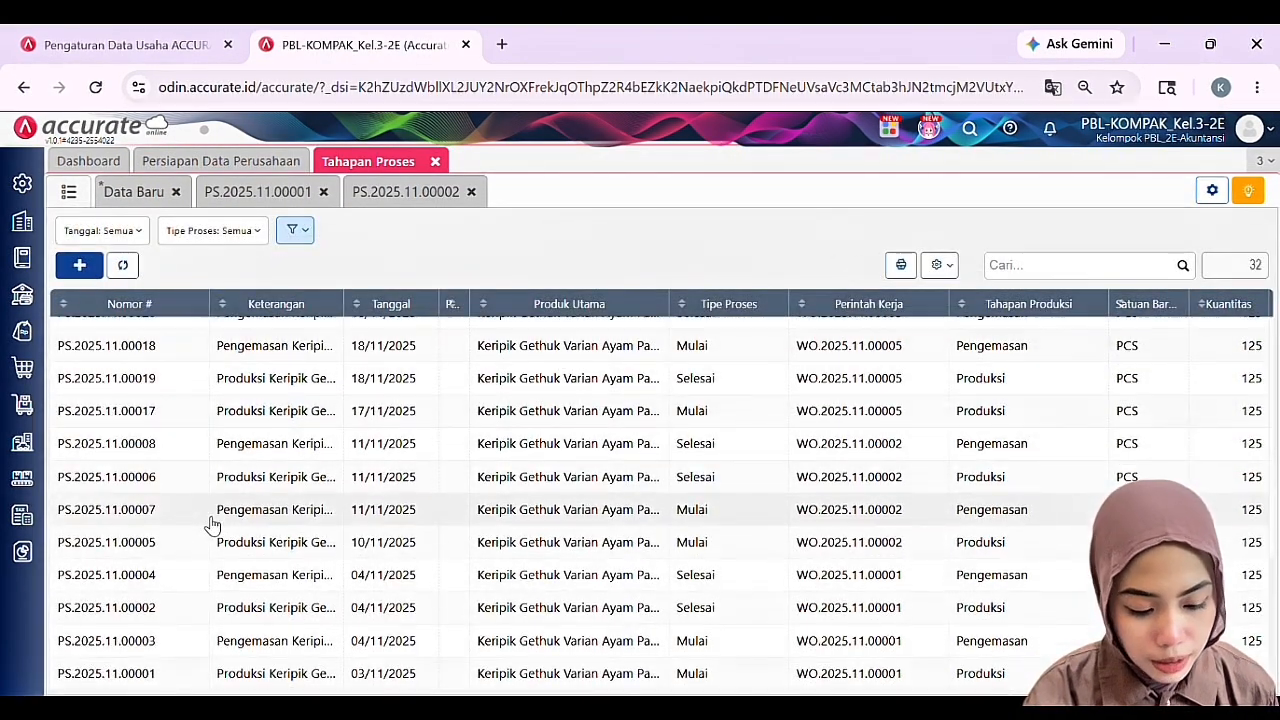
pyautogui.click(247, 650)
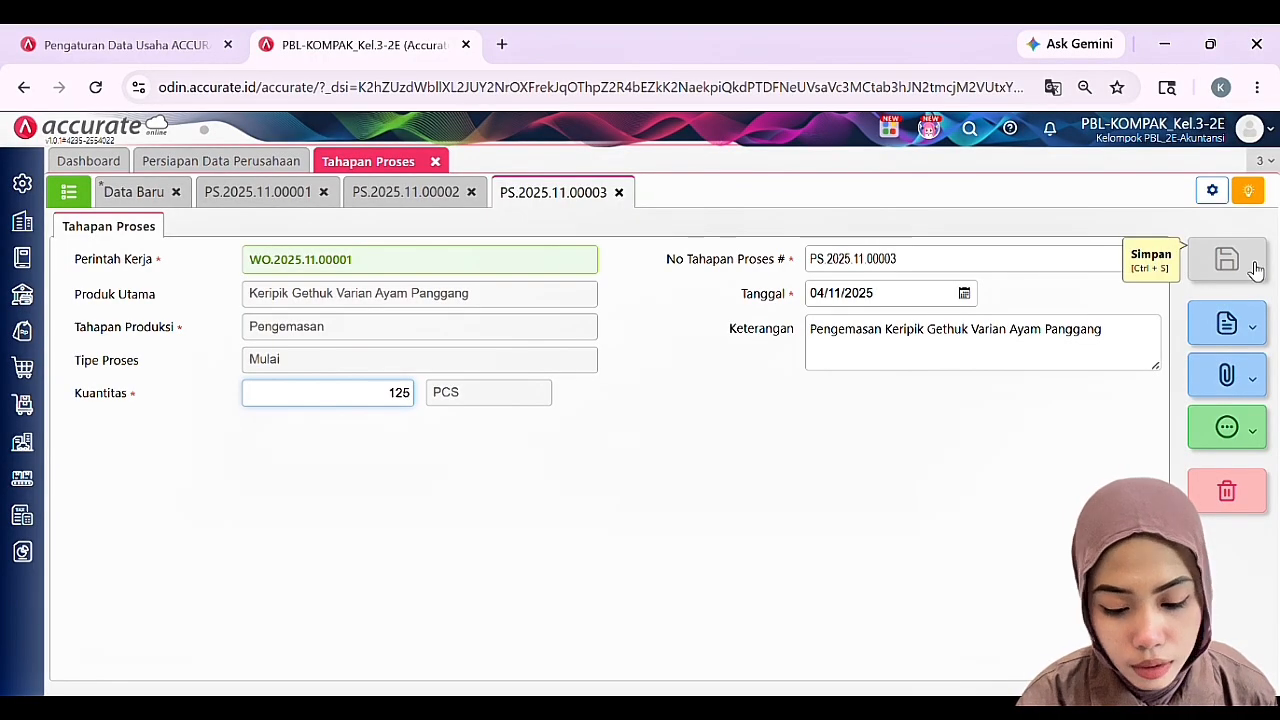
pyautogui.click(68, 191)
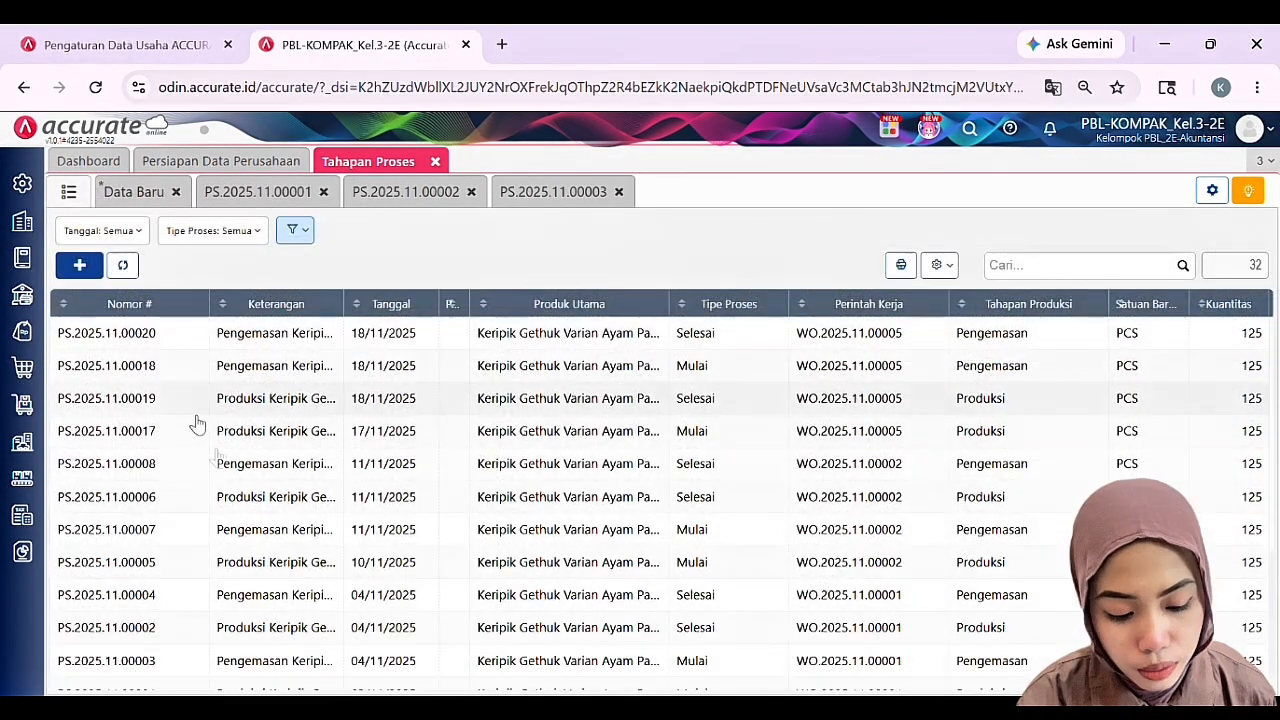
pyautogui.scroll(-1, 214, 449)
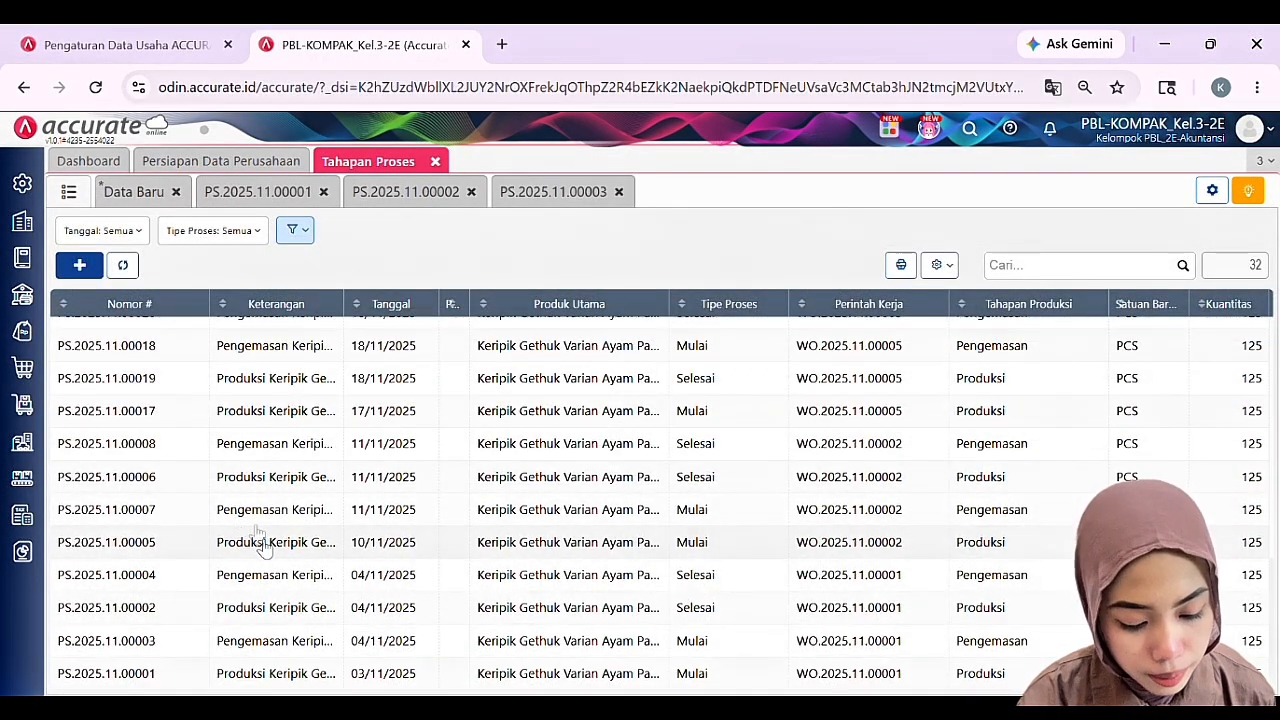
pyautogui.click(250, 575)
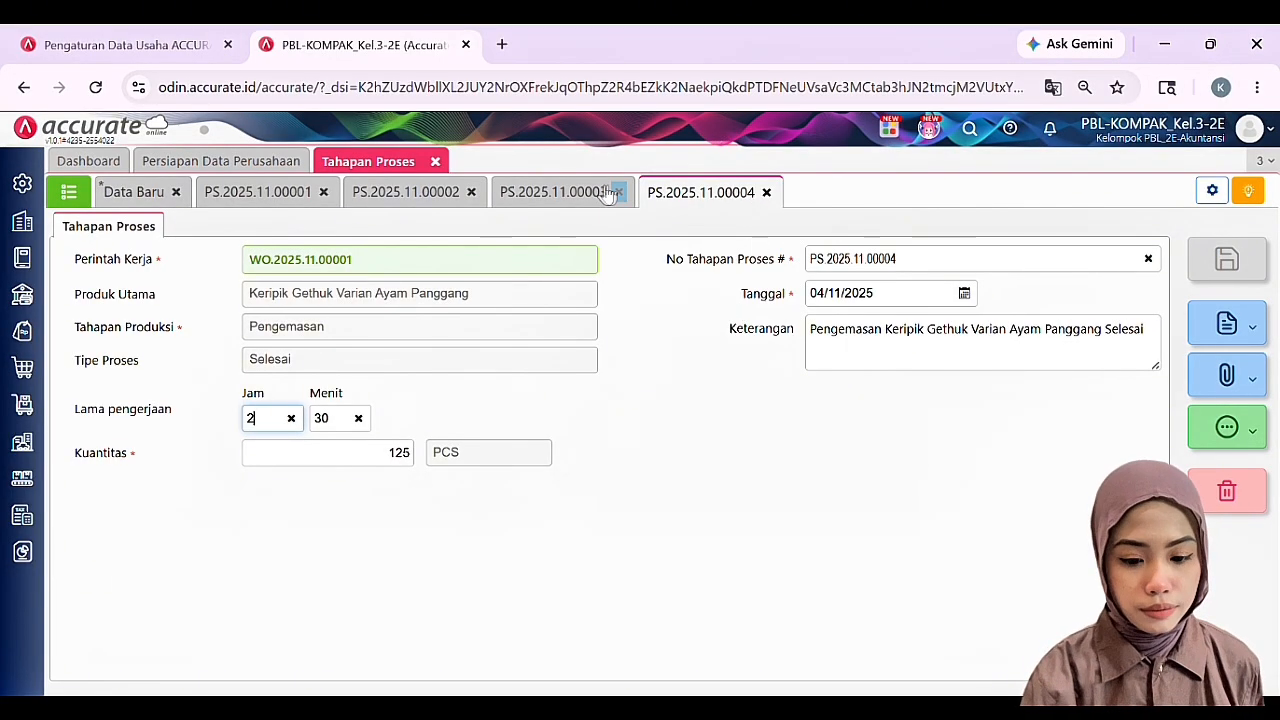
# Close Tahapan Proses, discarding the unsaved record, and open a new Penyelesaian Barang Jadi
pyautogui.click(436, 163)
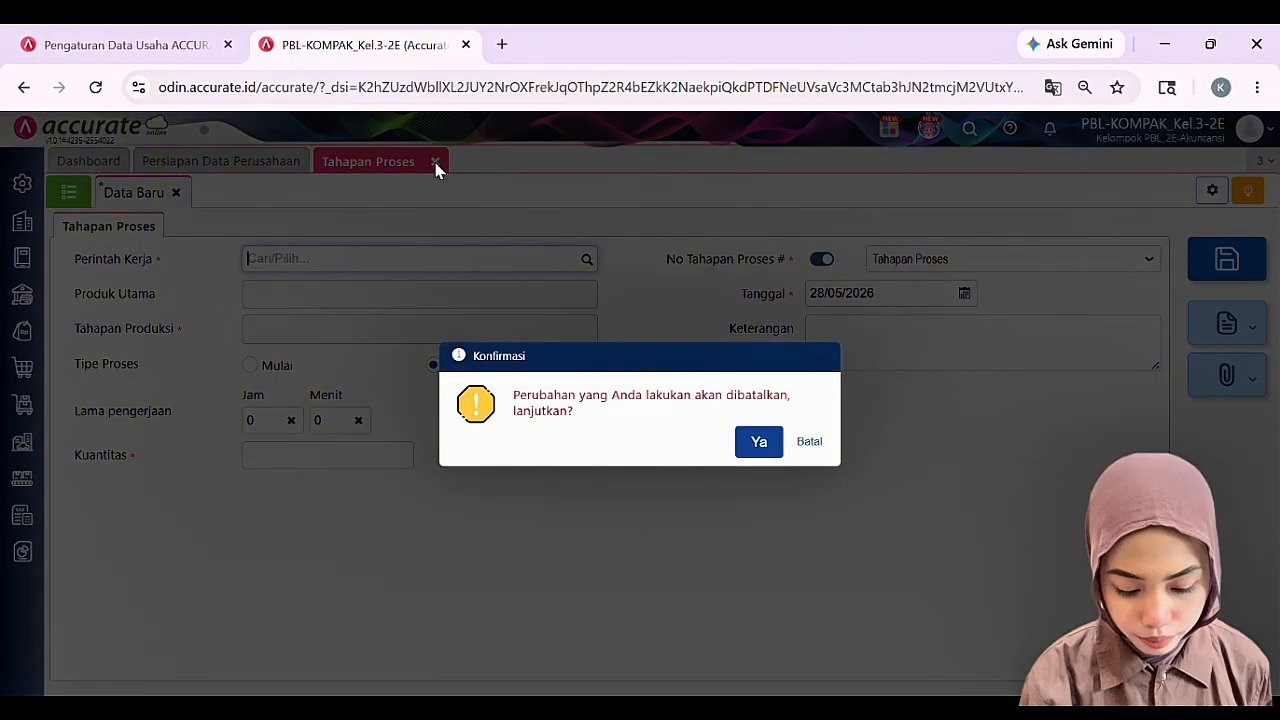
pyautogui.click(759, 442)
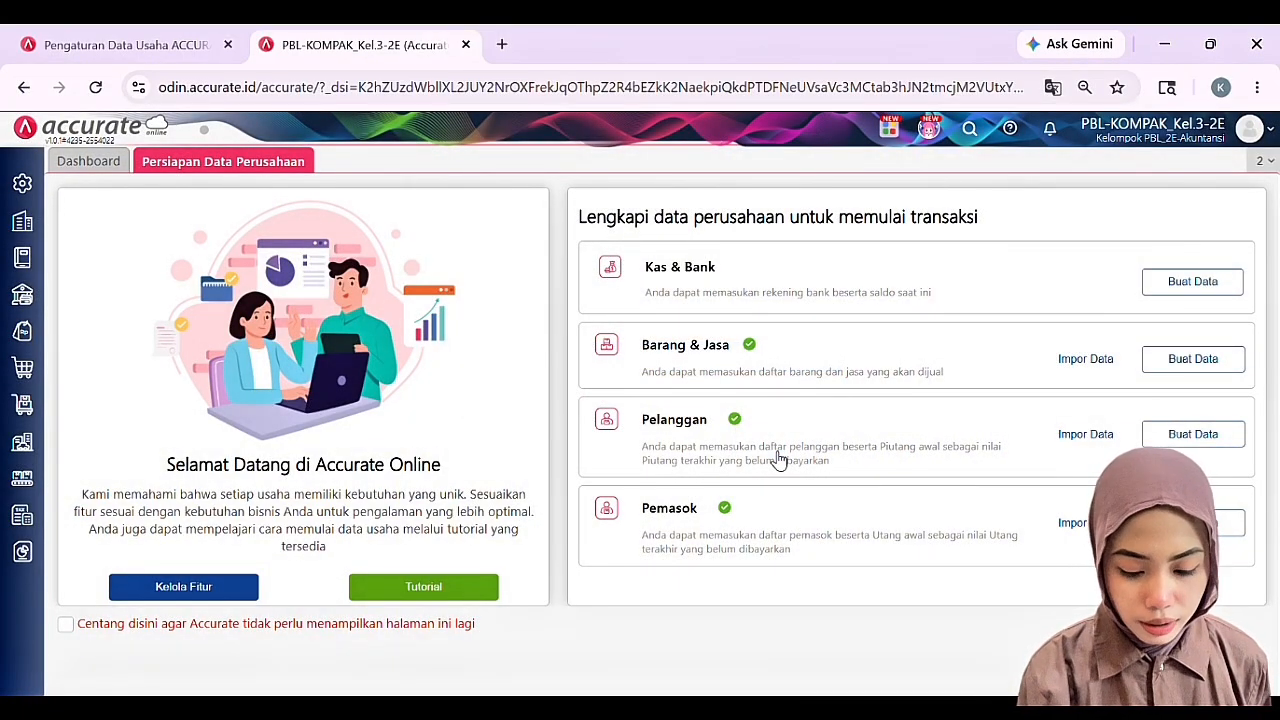
pyautogui.click(22, 478)
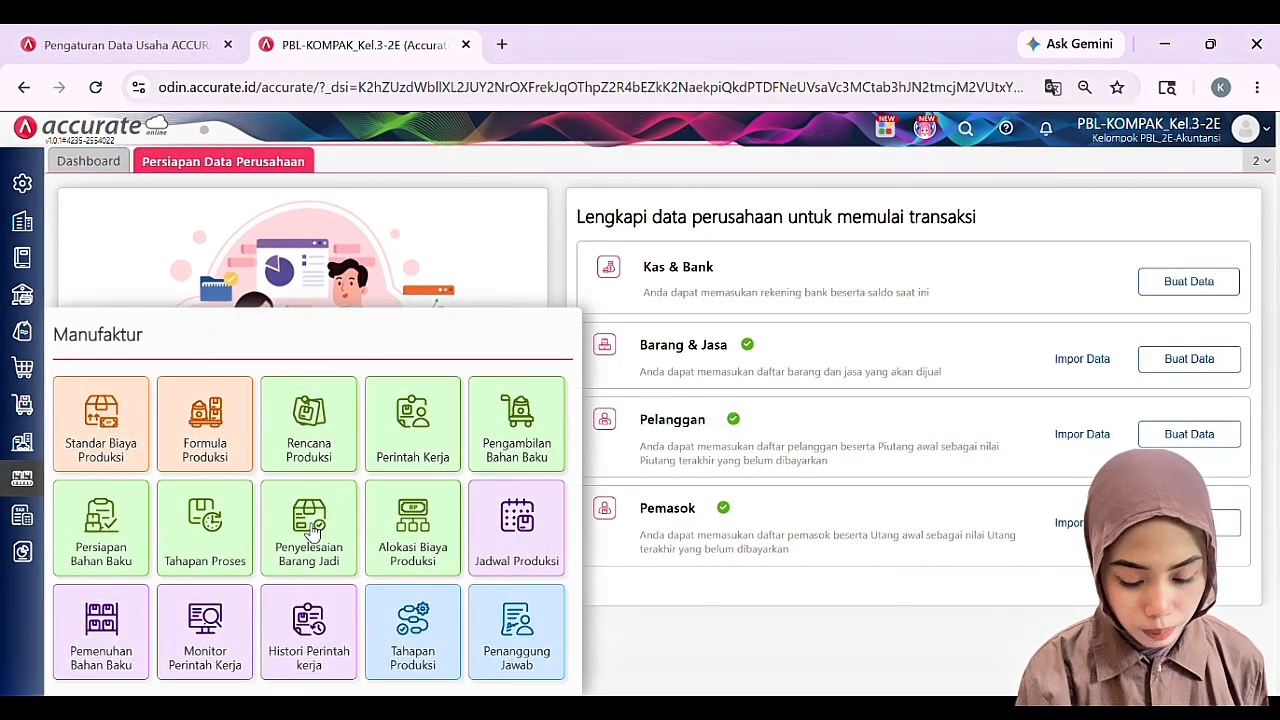
pyautogui.click(312, 532)
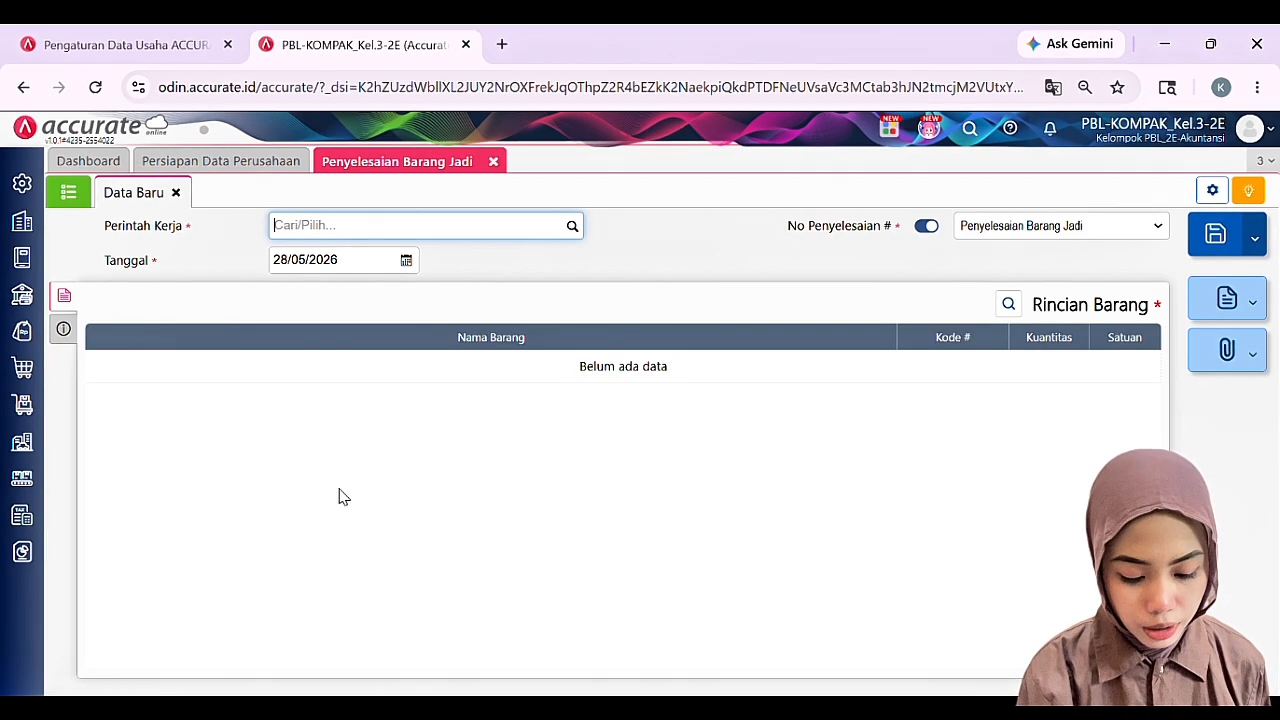
# Look up the available Perintah Kerja for the new finished goods completion, and list the existing Penyelesaian Barang Jadi records
pyautogui.click(573, 228)
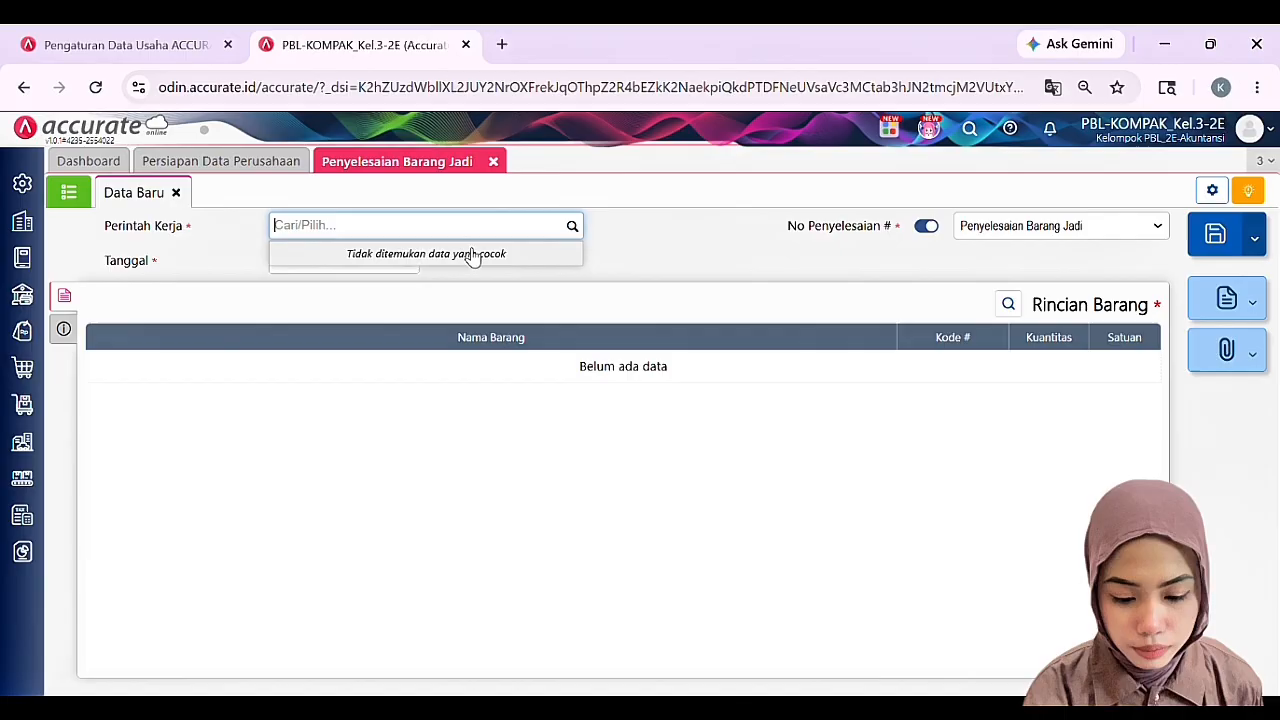
pyautogui.click(290, 362)
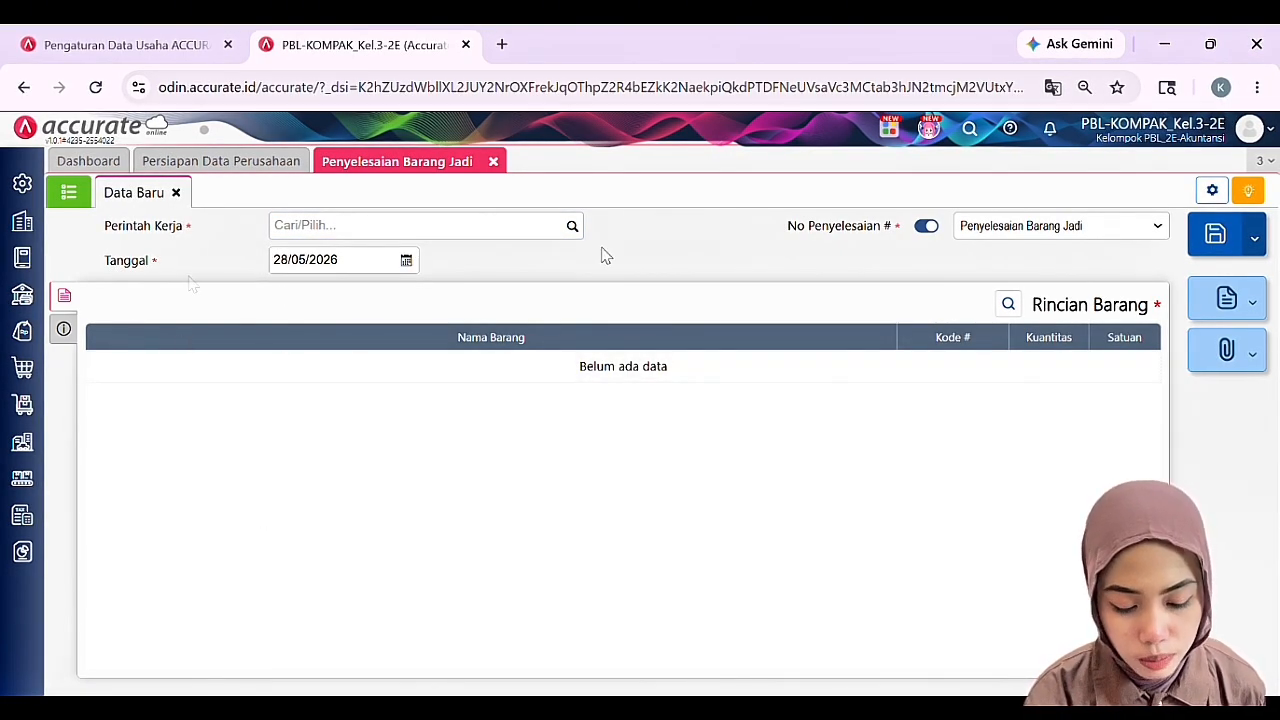
pyautogui.click(574, 227)
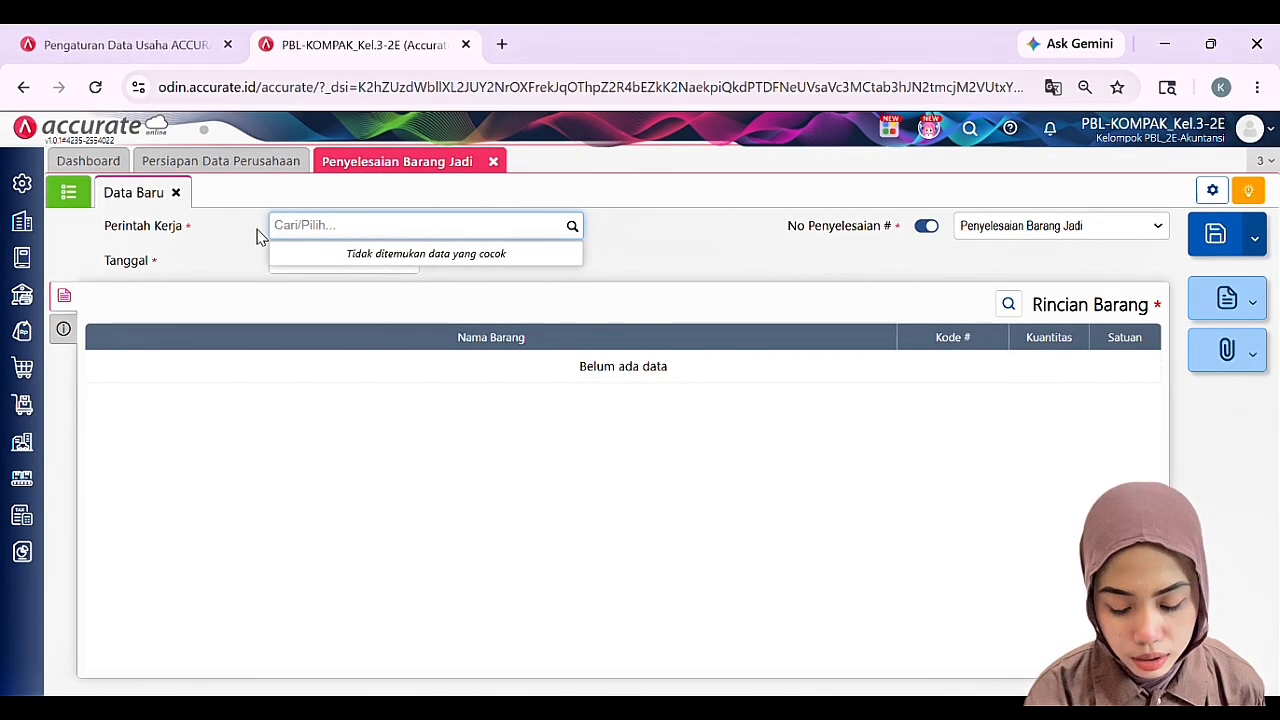
pyautogui.click(258, 430)
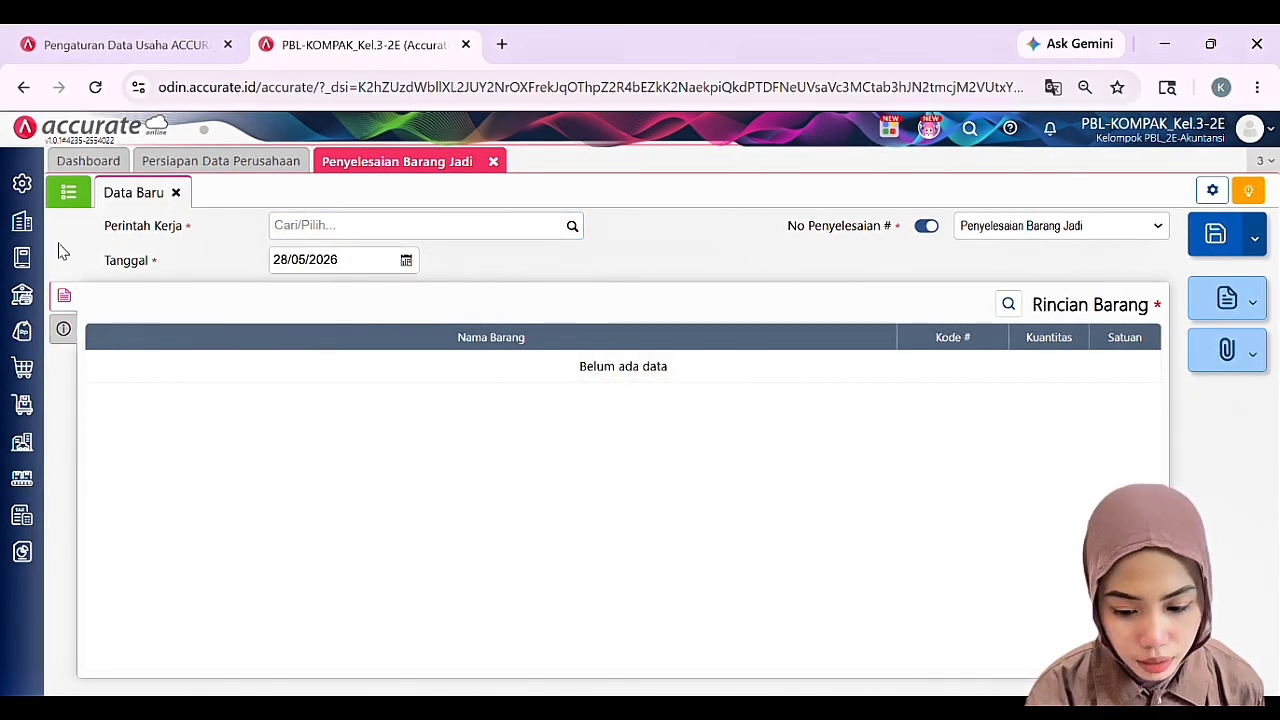
pyautogui.click(69, 194)
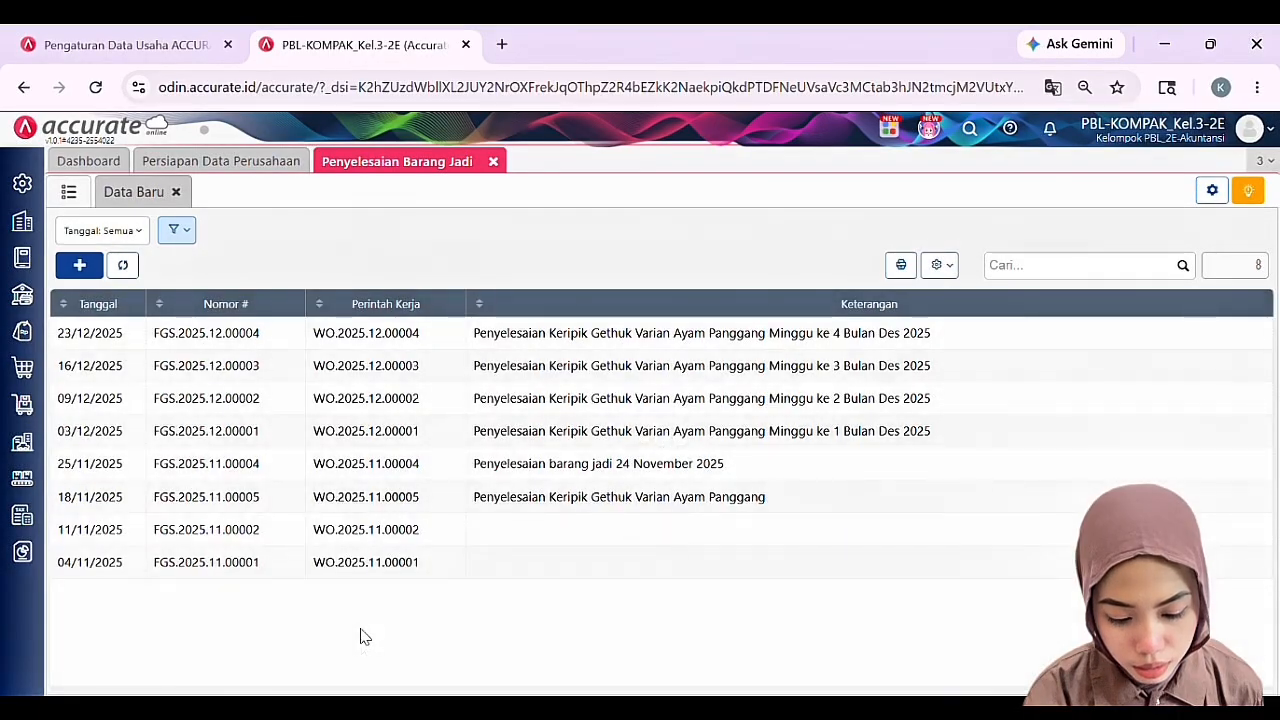
# Open the finished goods completion FGS.2025.11.00001 and review its Tanggal, item Kuantitas and Keterangan
pyautogui.click(355, 578)
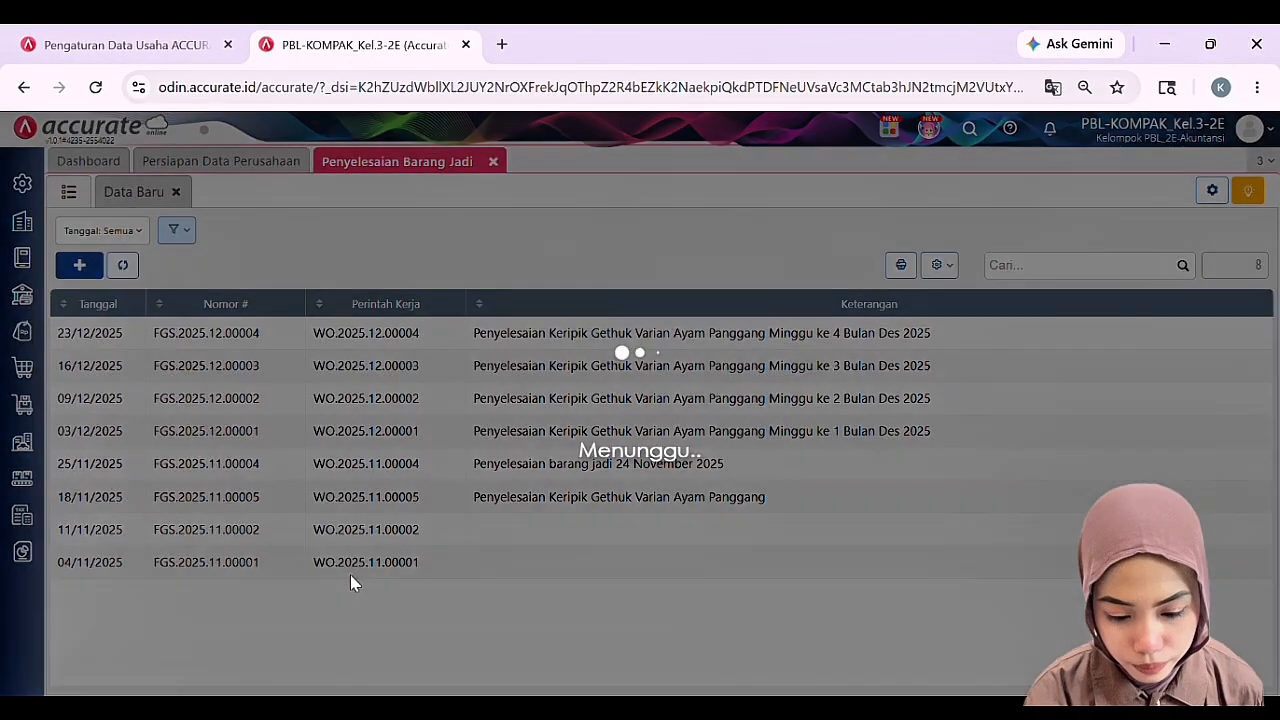
pyautogui.click(367, 262)
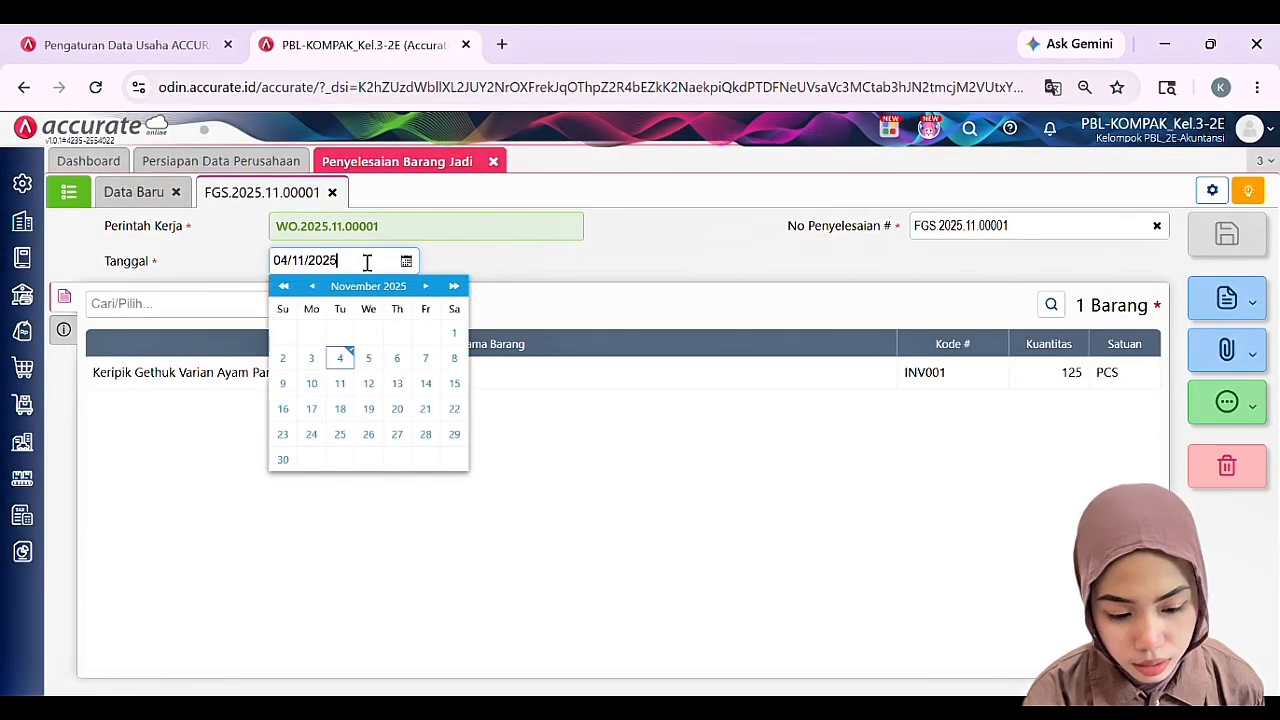
pyautogui.click(511, 266)
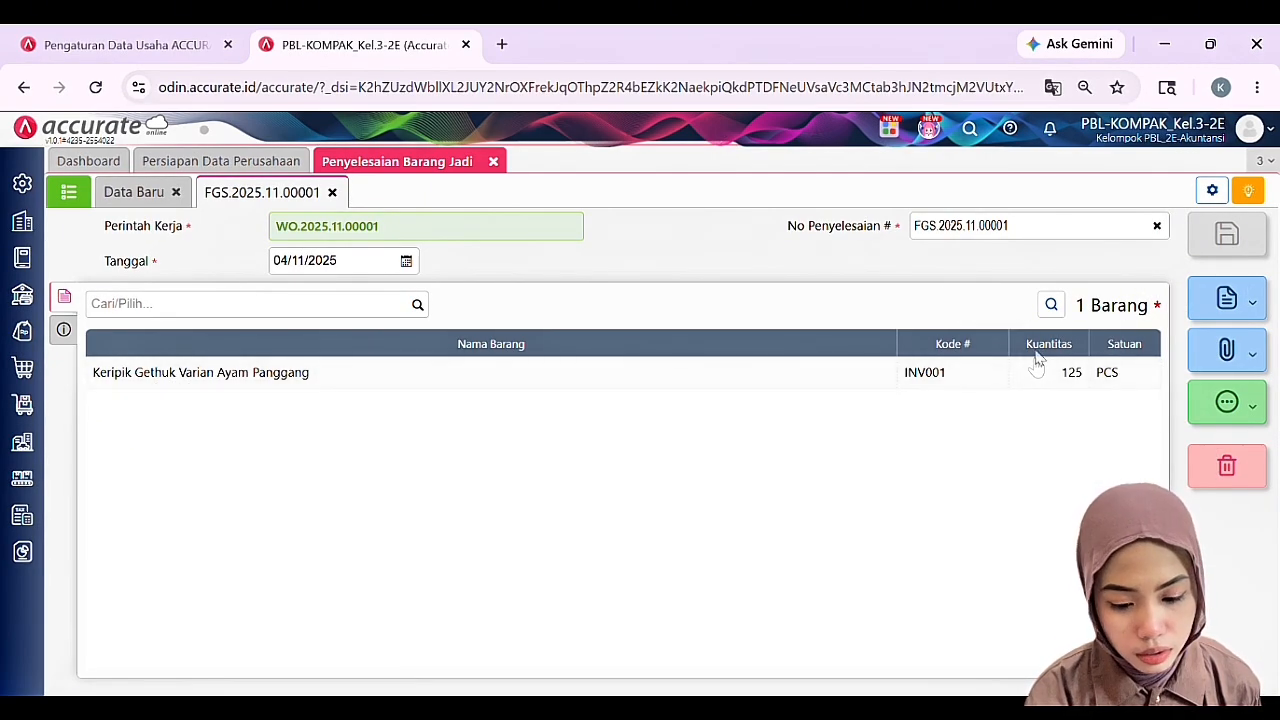
pyautogui.click(64, 330)
pyautogui.click(329, 371)
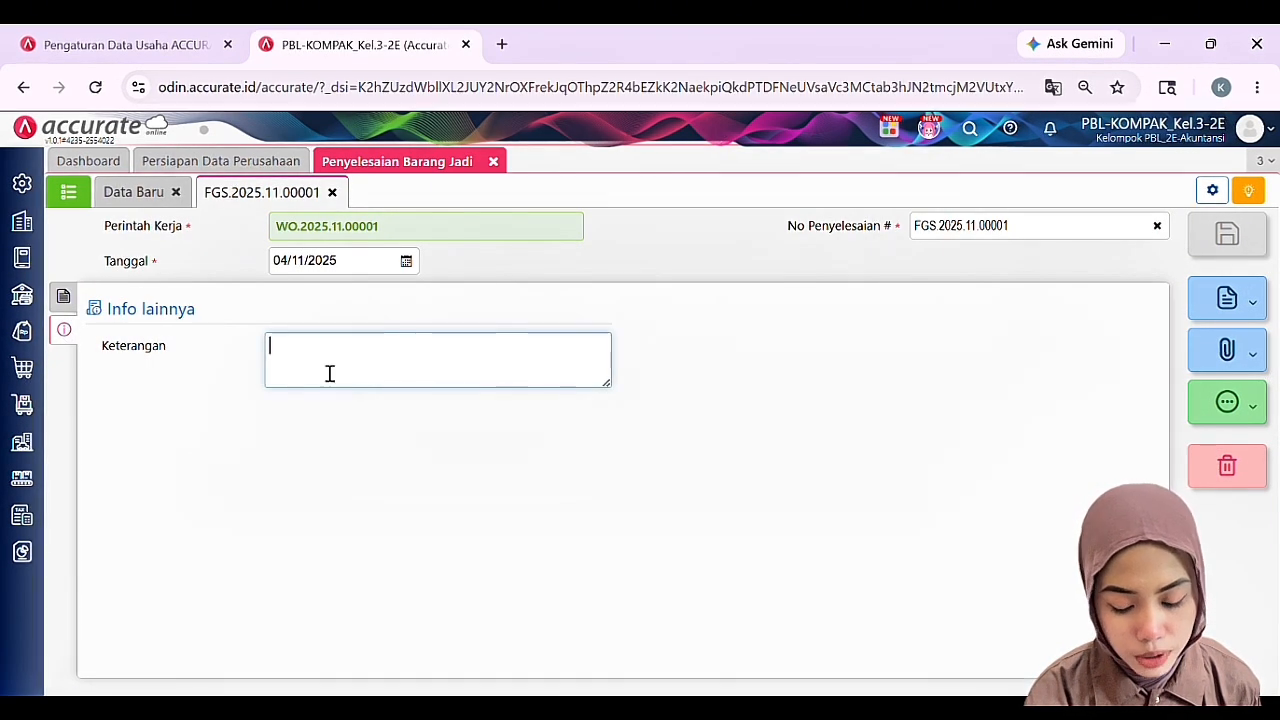
pyautogui.click(64, 296)
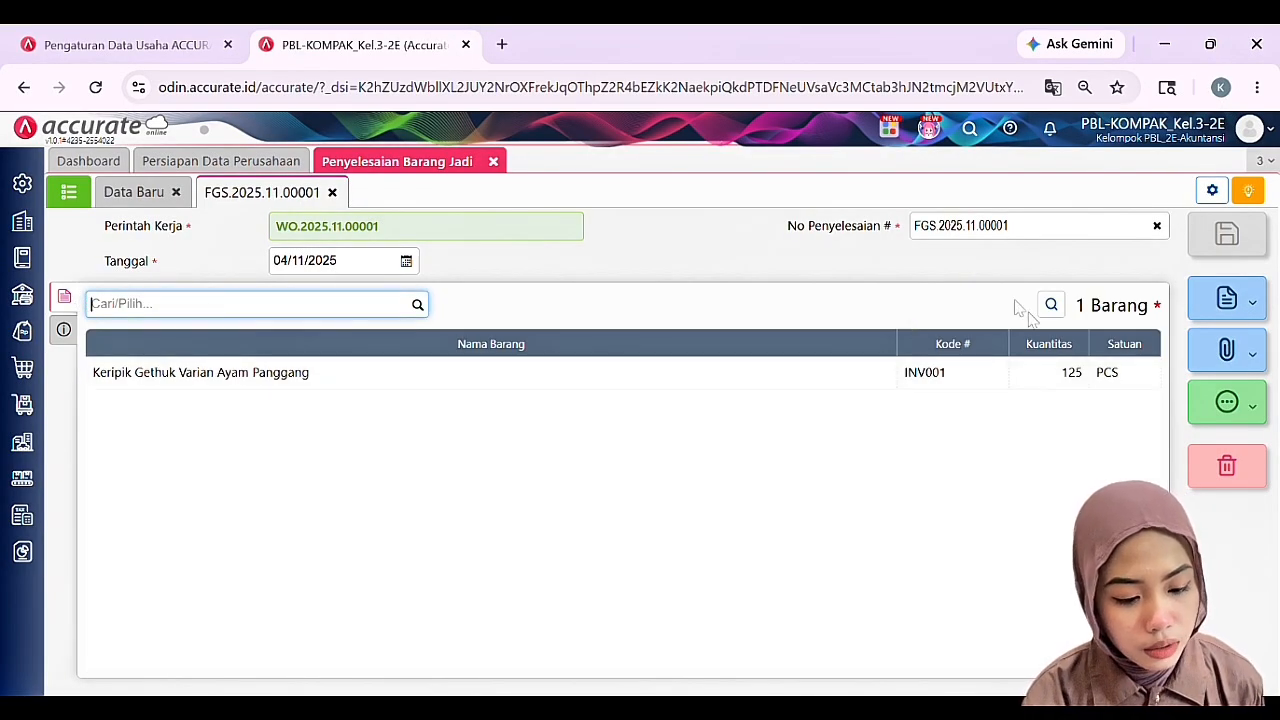
pyautogui.click(975, 278)
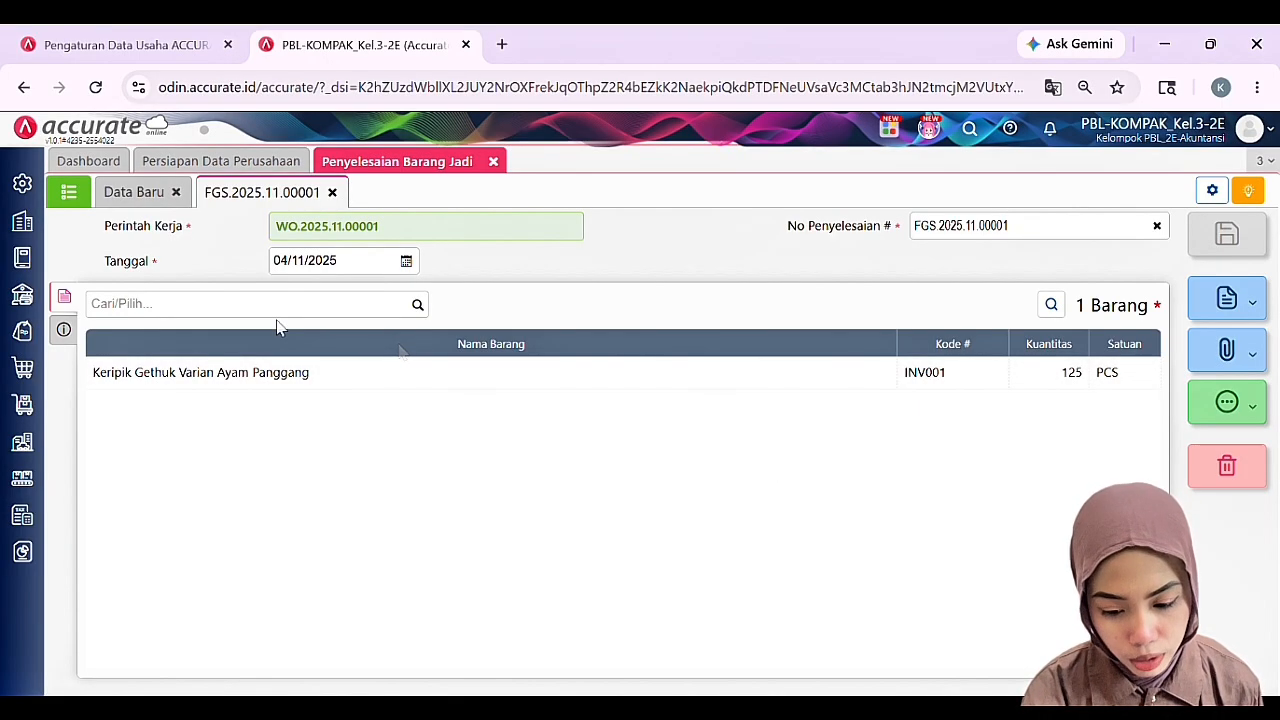
# View the journal details (Rincian Jurnal) of FGS.2025.11.00001 and close Penyelesaian Barang Jadi
pyautogui.click(62, 195)
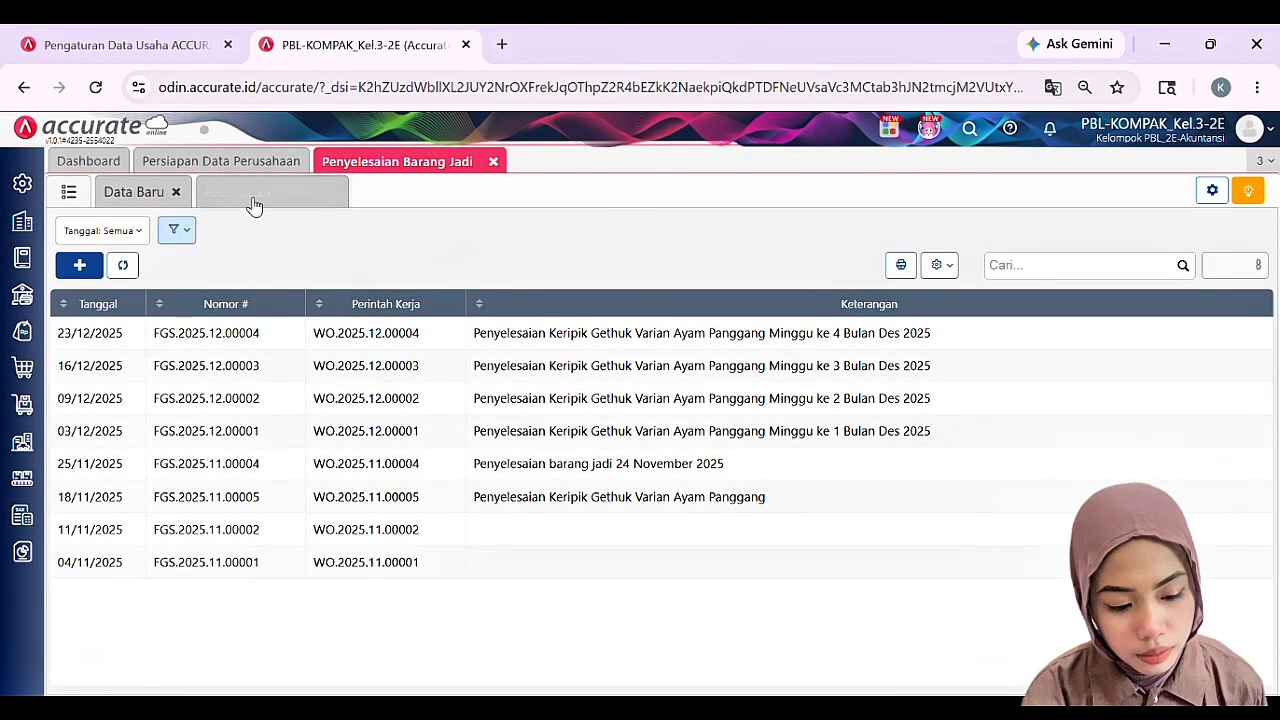
pyautogui.click(253, 203)
pyautogui.click(1228, 418)
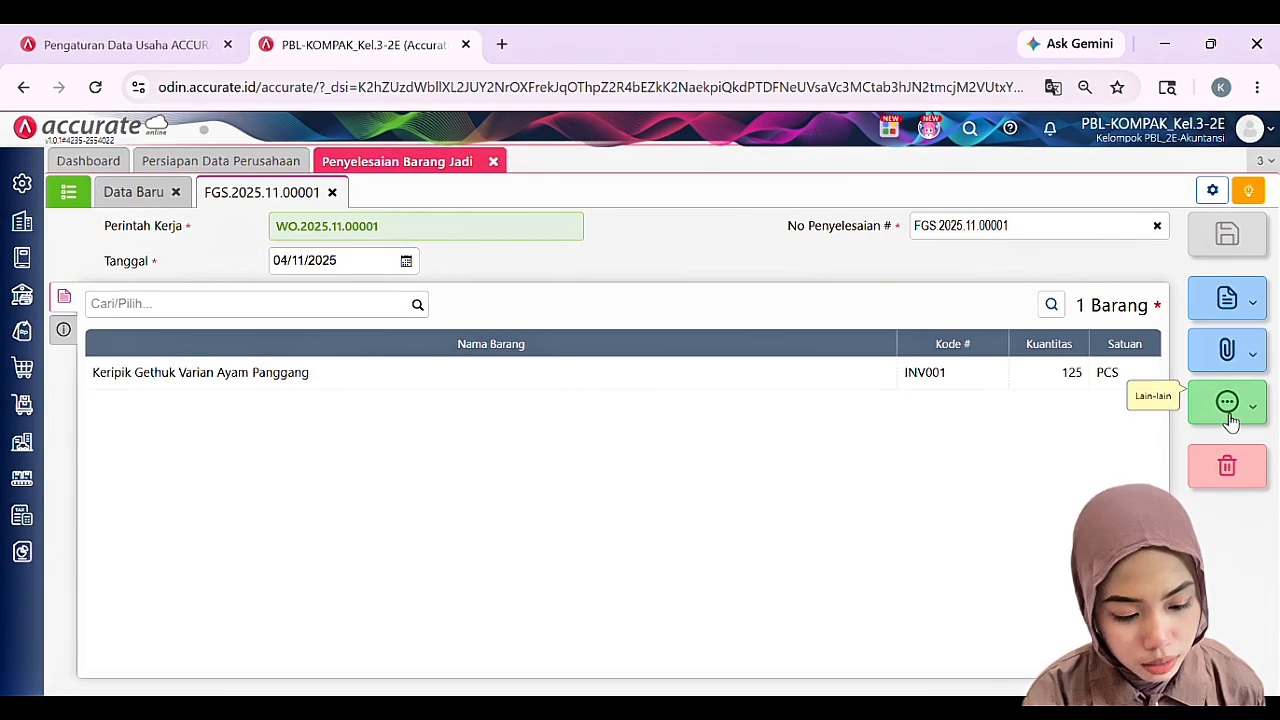
pyautogui.click(1123, 473)
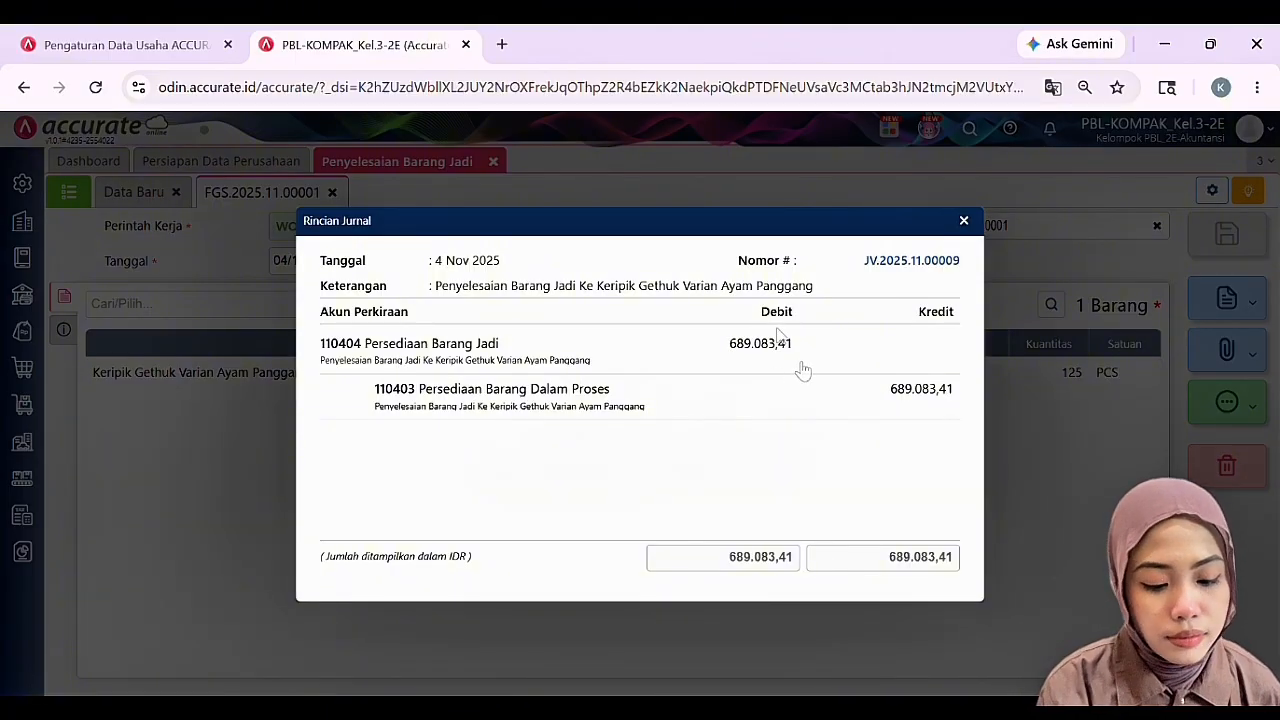
pyautogui.click(969, 224)
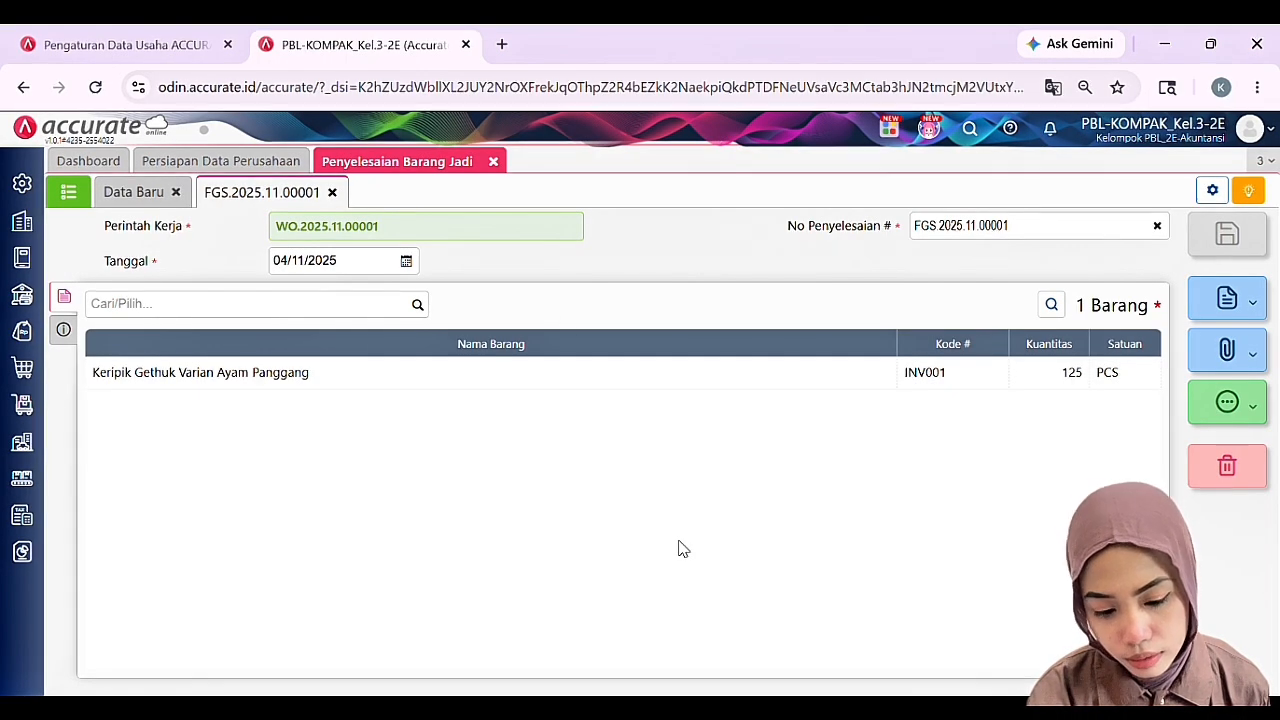
pyautogui.click(493, 161)
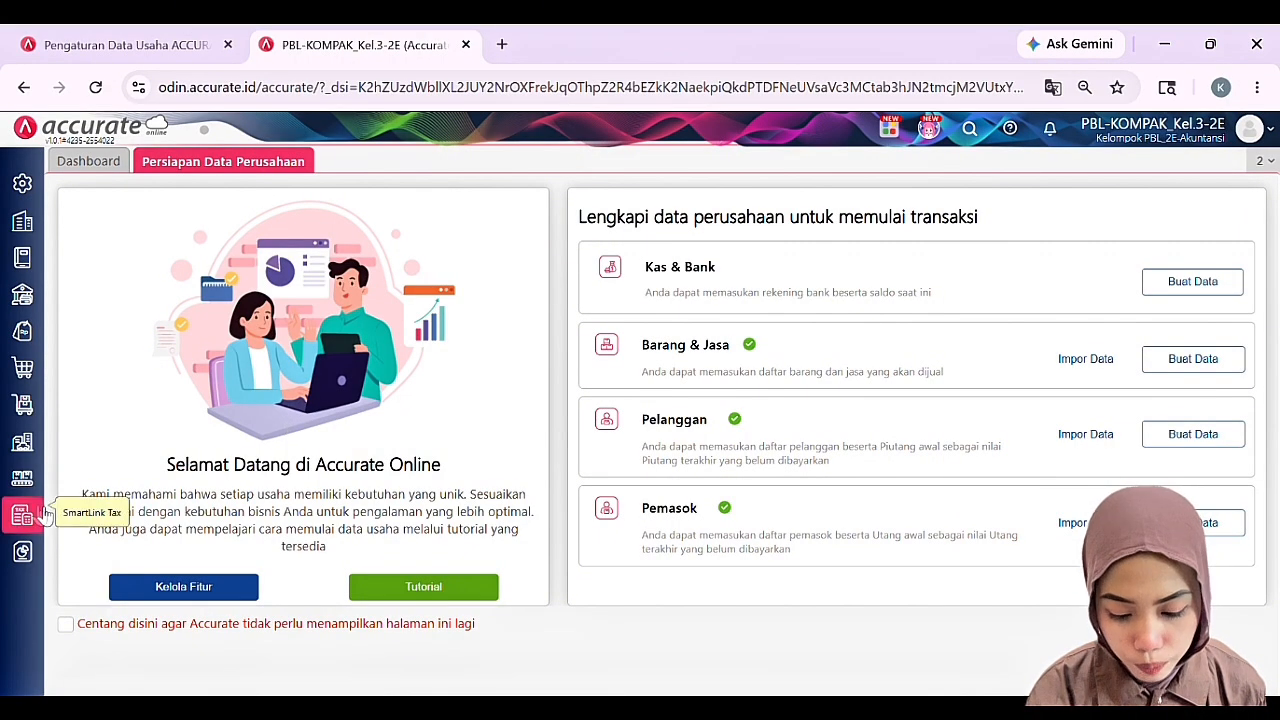
# Open Histori Perintah kerja and show the history of work order WO.2025.11.00001
pyautogui.click(24, 482)
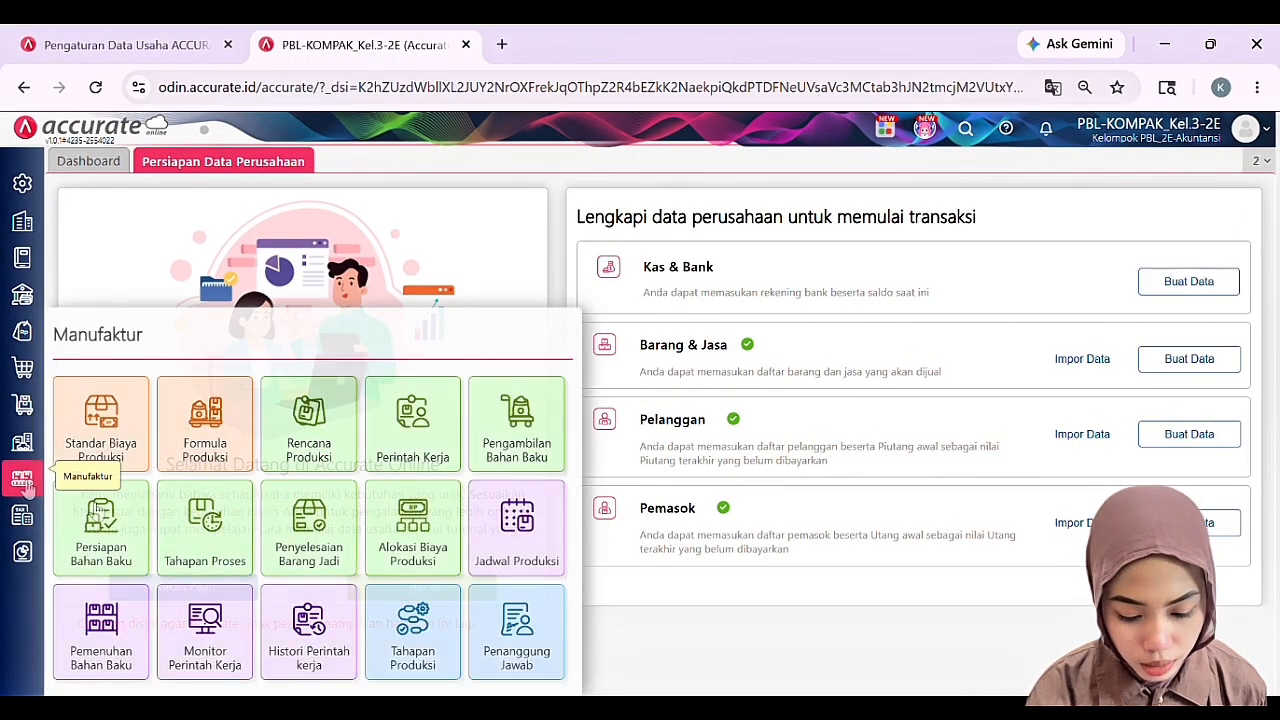
pyautogui.click(309, 625)
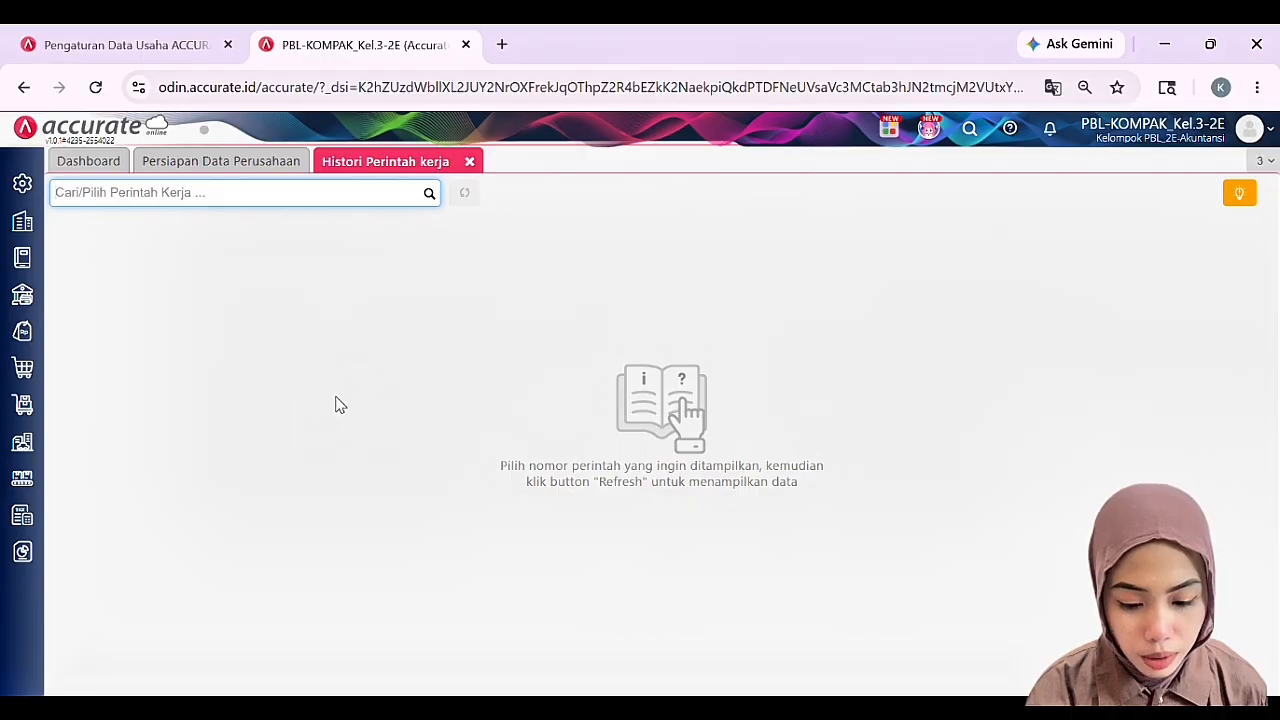
pyautogui.click(429, 193)
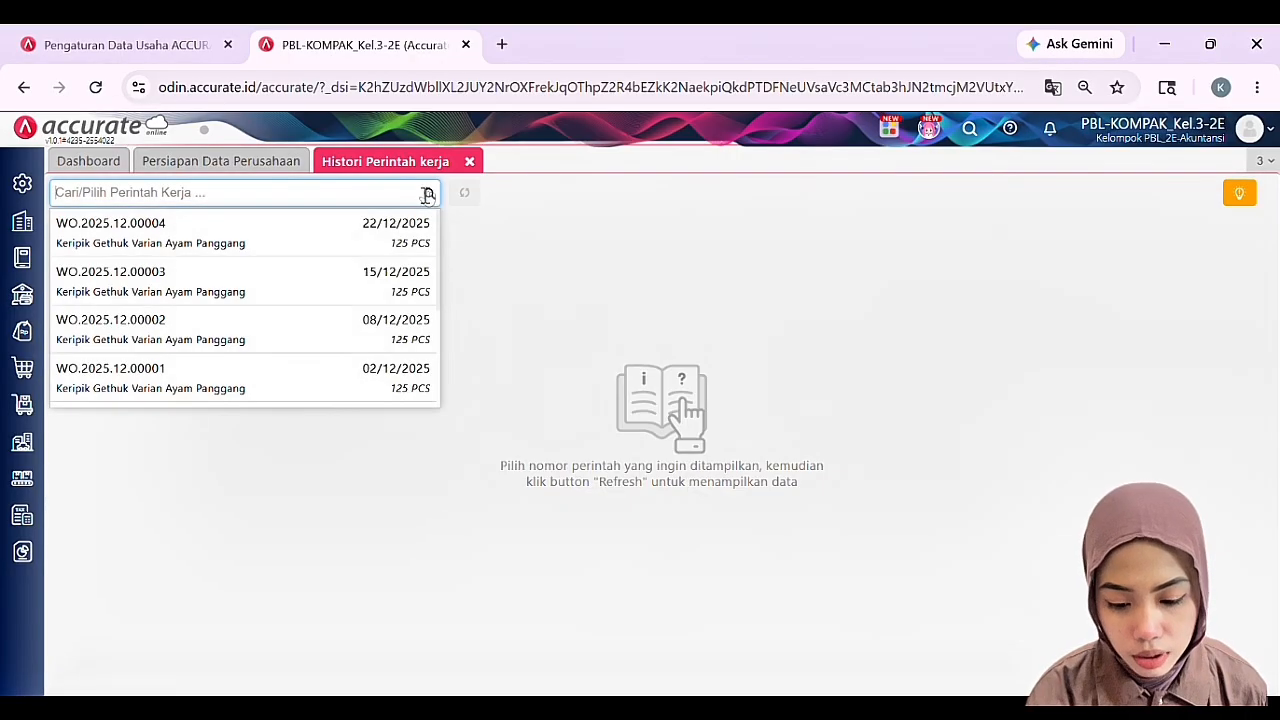
pyautogui.scroll(-5, 352, 340)
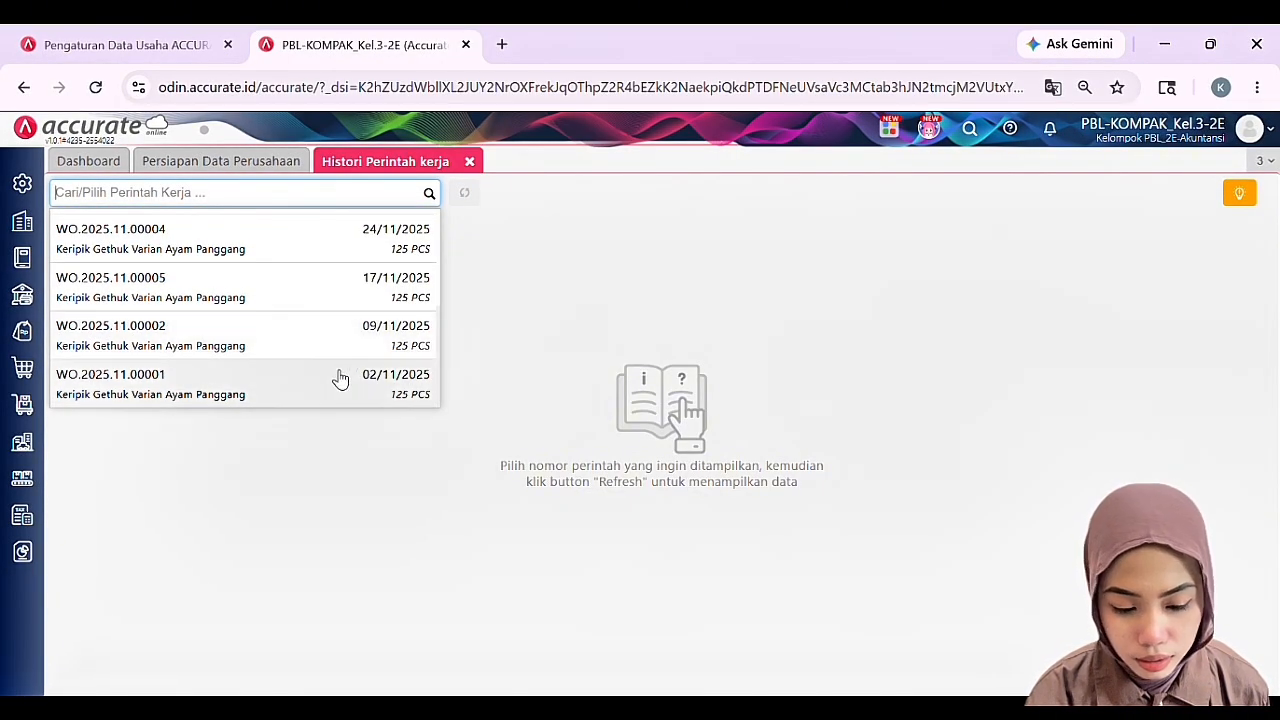
pyautogui.click(333, 372)
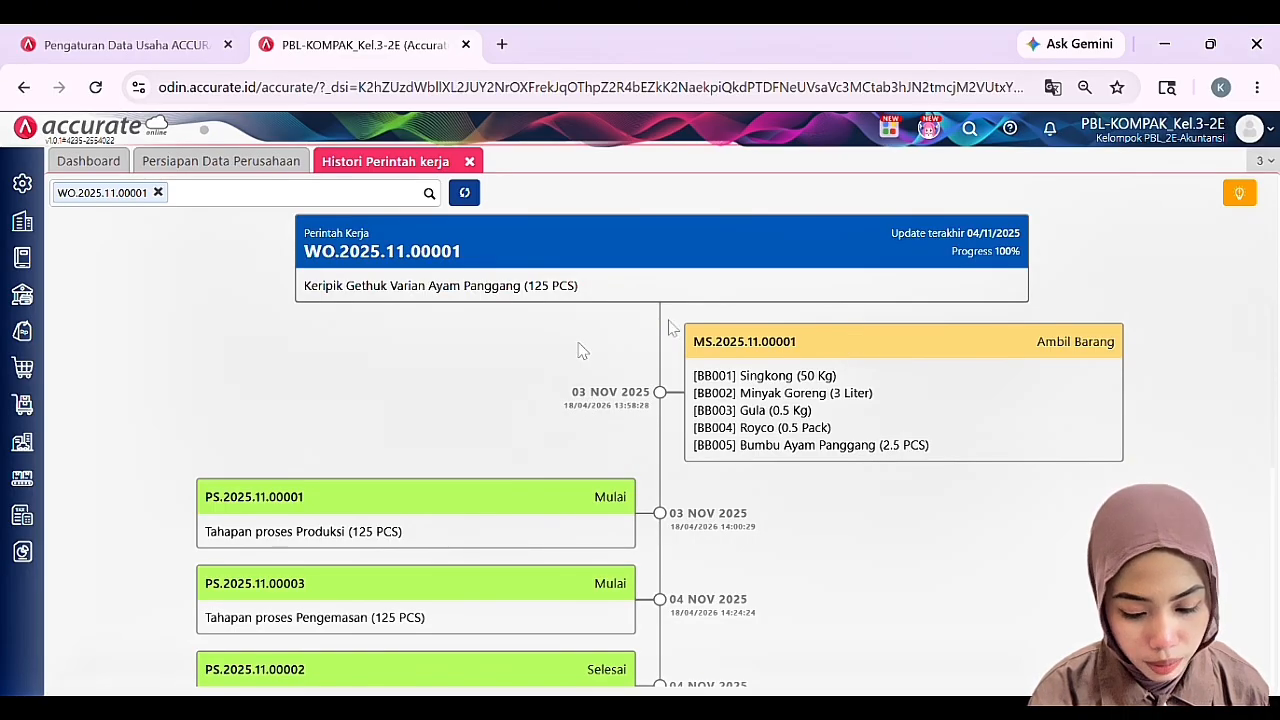
# Examine the material withdrawal, process stages, completion and cost allocation in the history of WO.2025.11.00001, and close it
pyautogui.scroll(-3, 588, 416)
pyautogui.scroll(1, 445, 350)
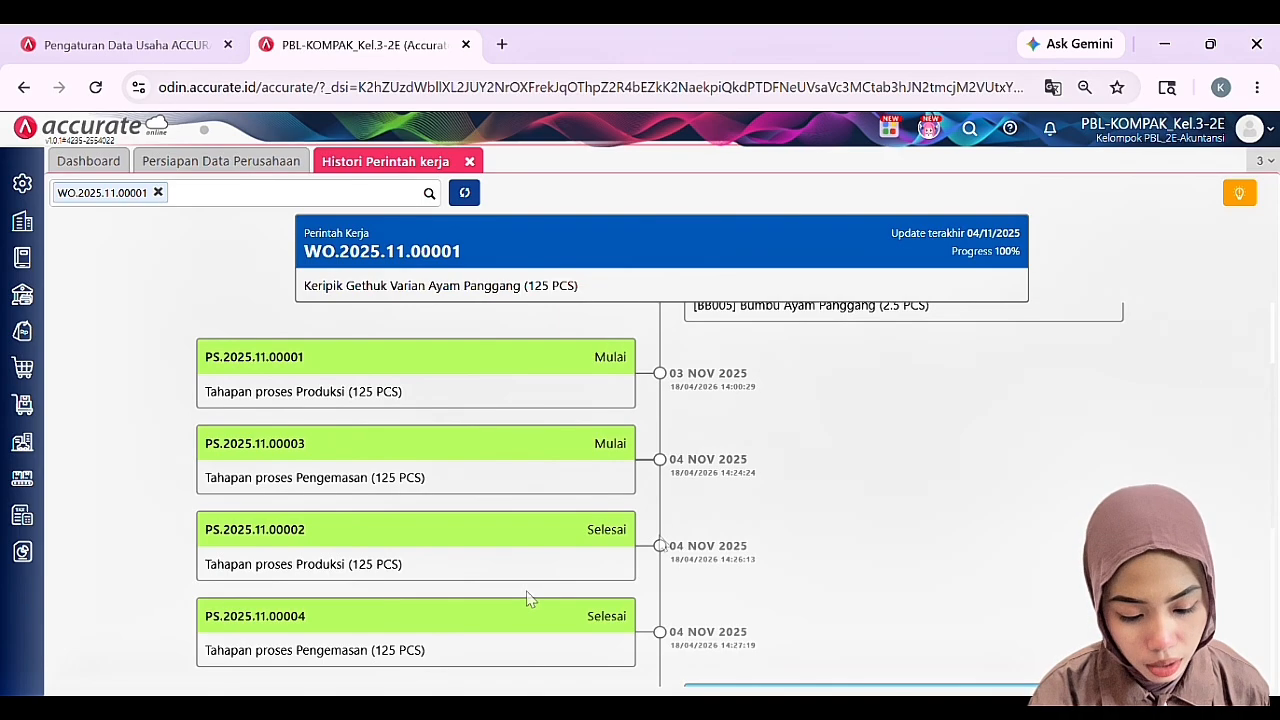
pyautogui.scroll(-1, 328, 488)
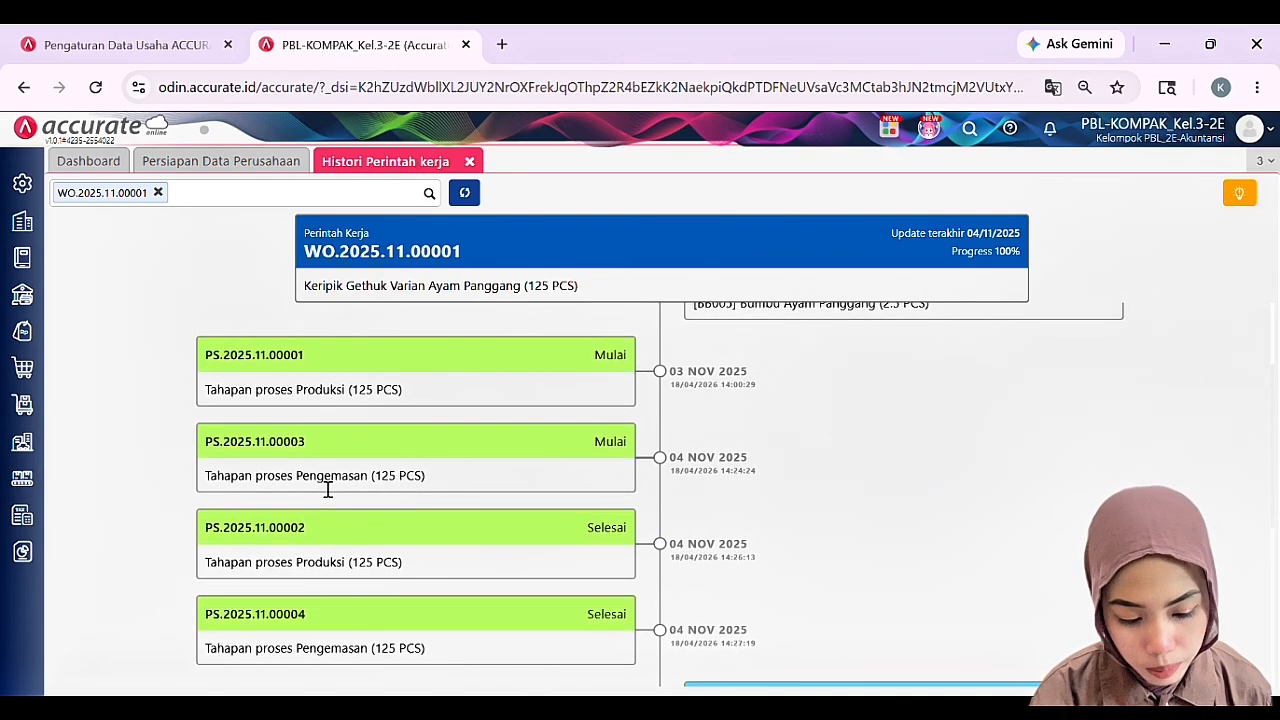
pyautogui.scroll(-2, 749, 586)
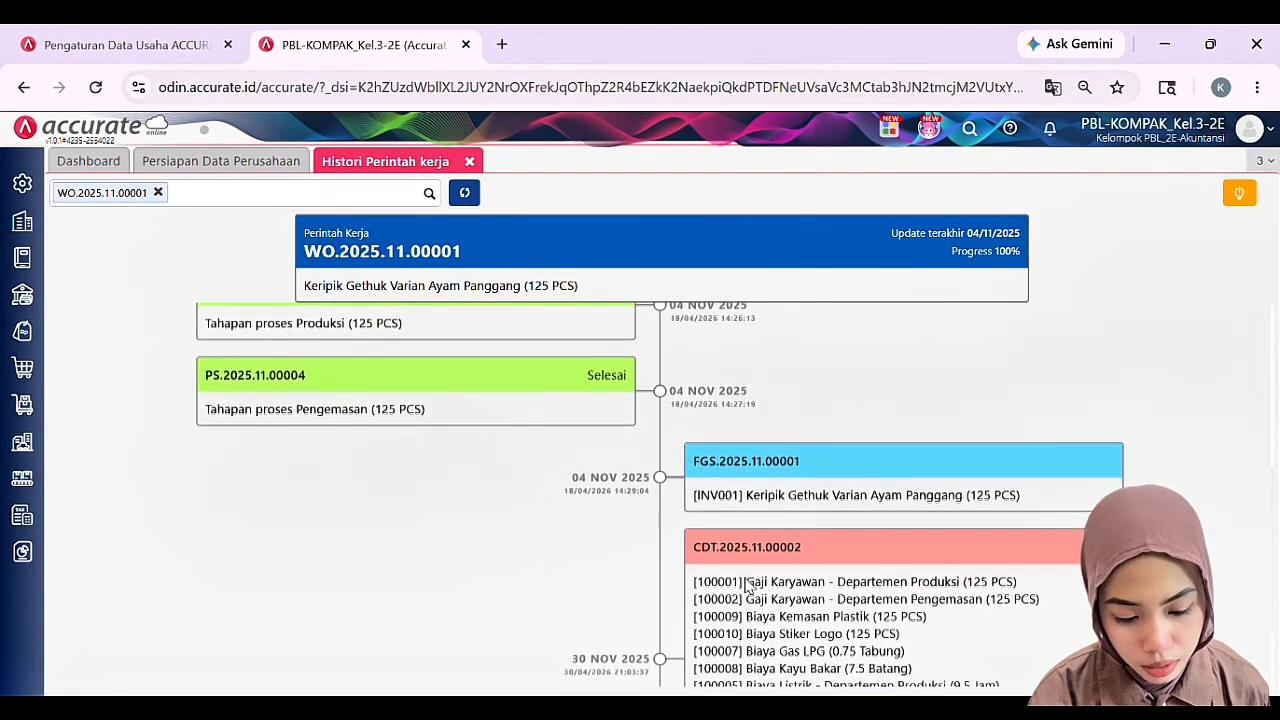
pyautogui.scroll(-1, 750, 471)
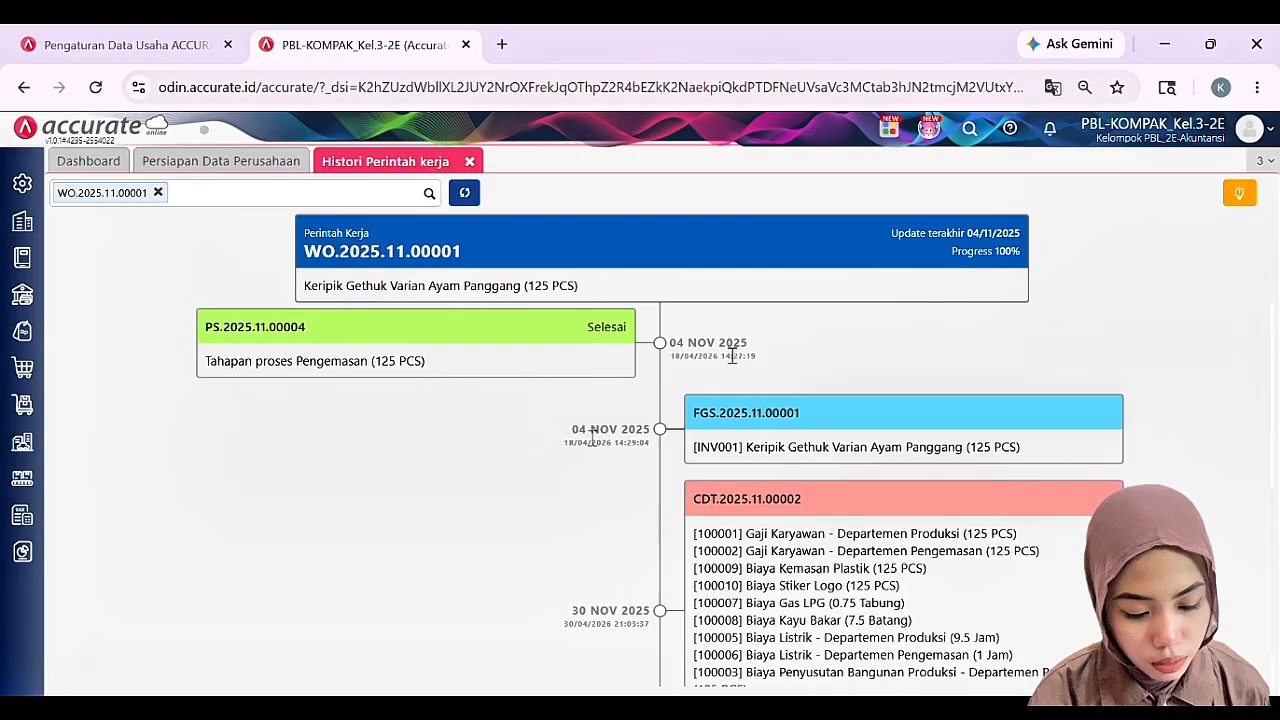
pyautogui.scroll(-1, 718, 446)
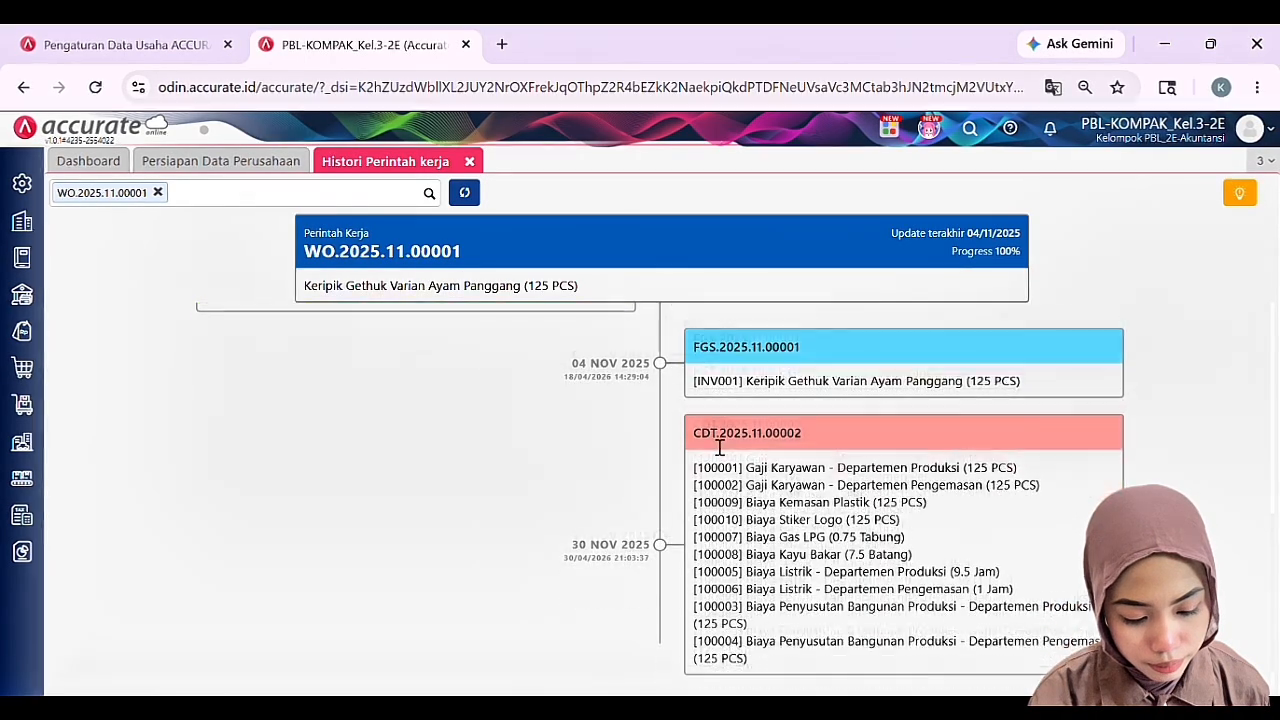
pyautogui.scroll(2, 717, 446)
pyautogui.scroll(3, 717, 446)
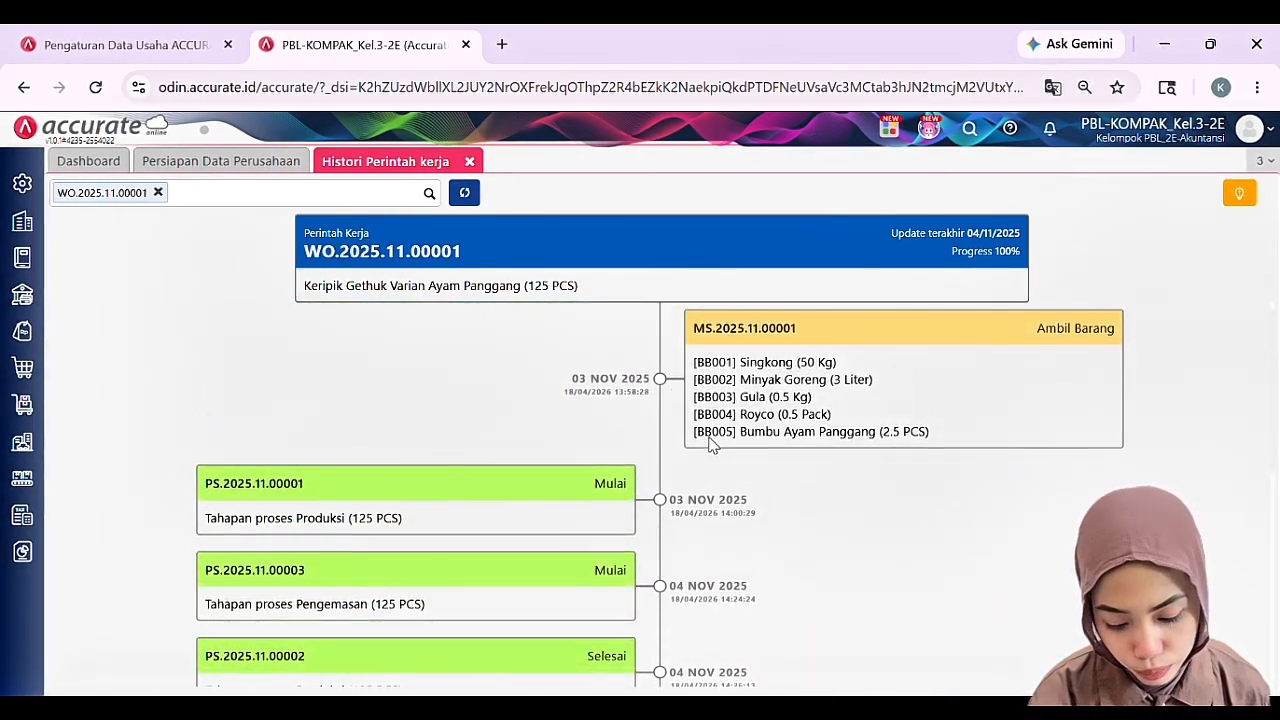
pyautogui.click(469, 161)
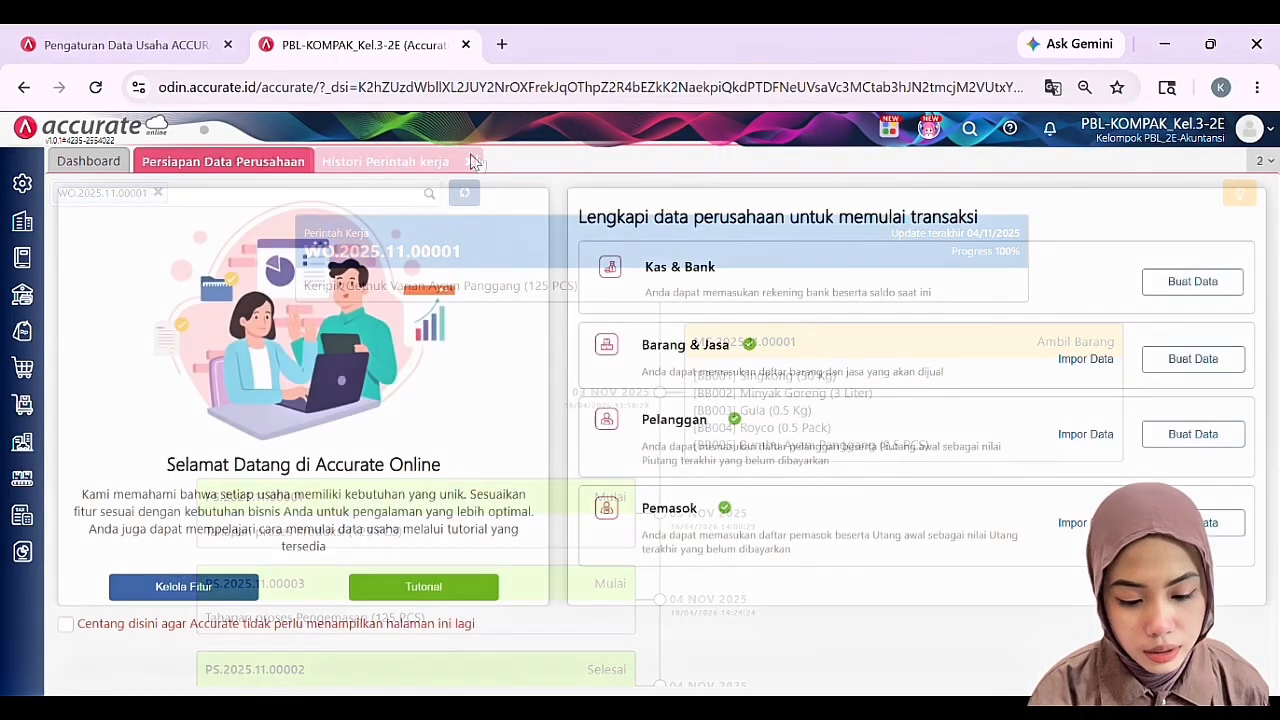
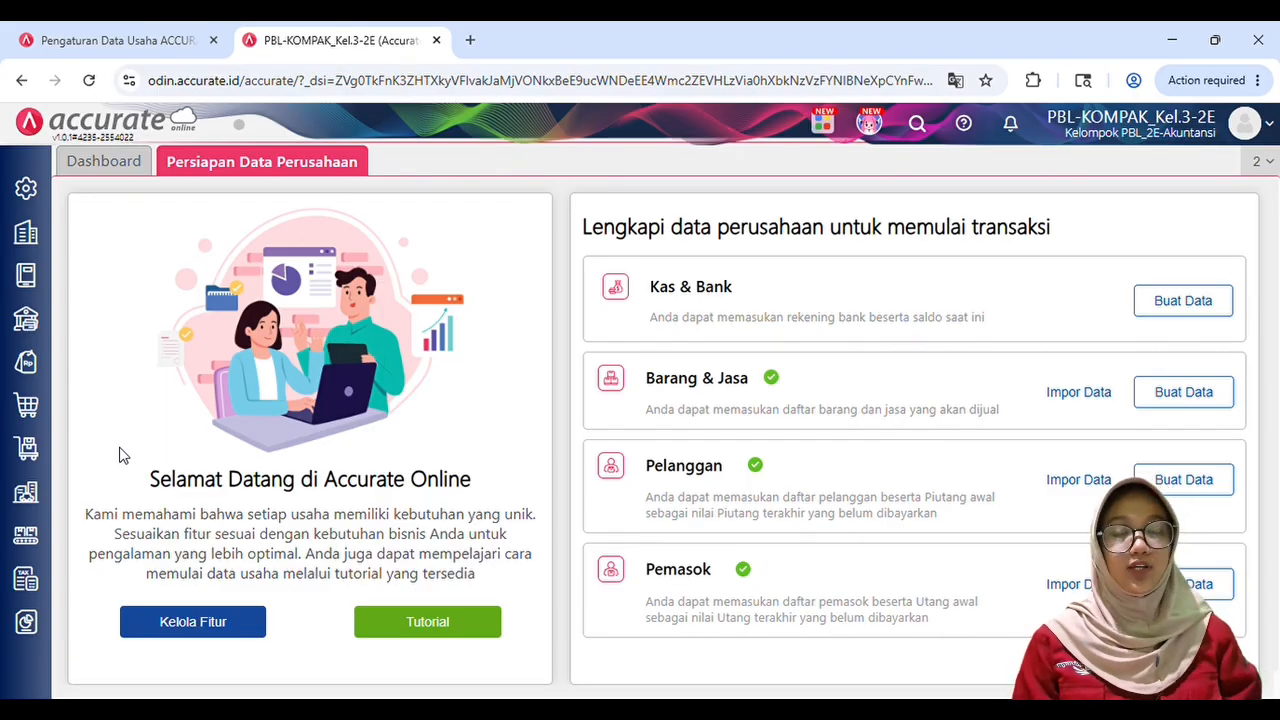
# Start a new Faktur Penjualan, pick the first listed customer as Pelanggan and set Tanggal to 01/11/2025
pyautogui.click(22, 370)
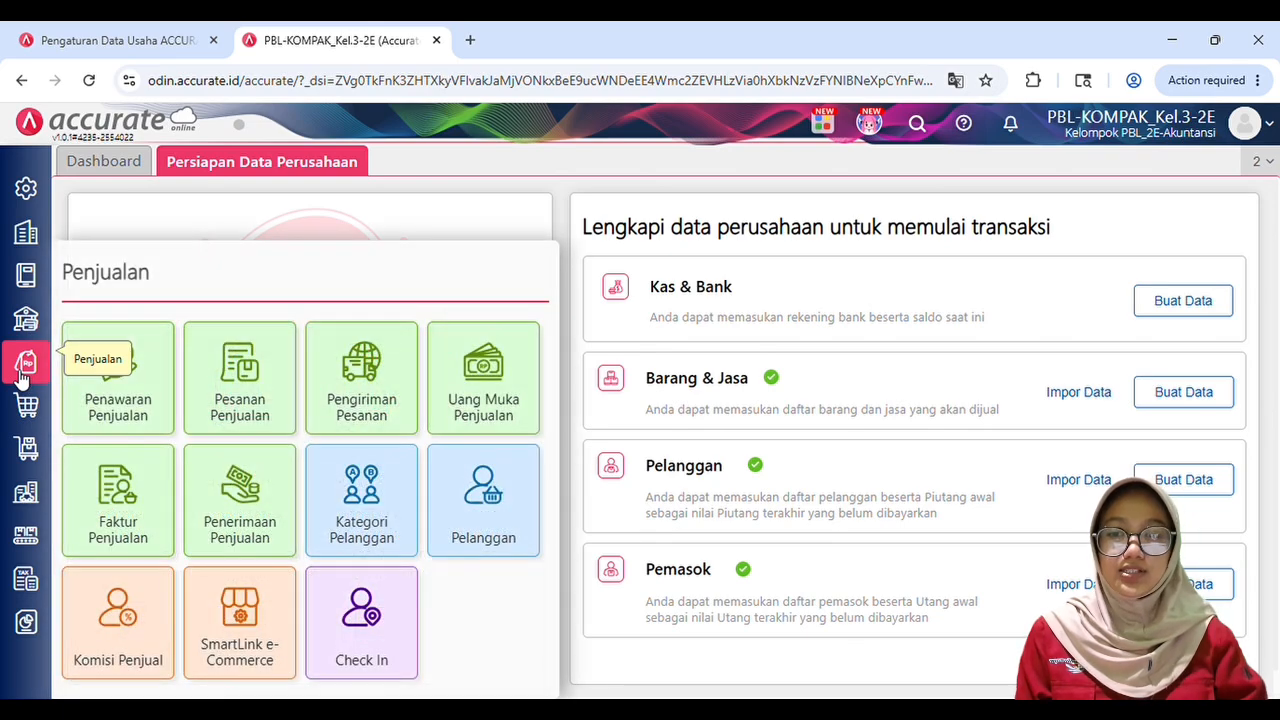
pyautogui.click(107, 503)
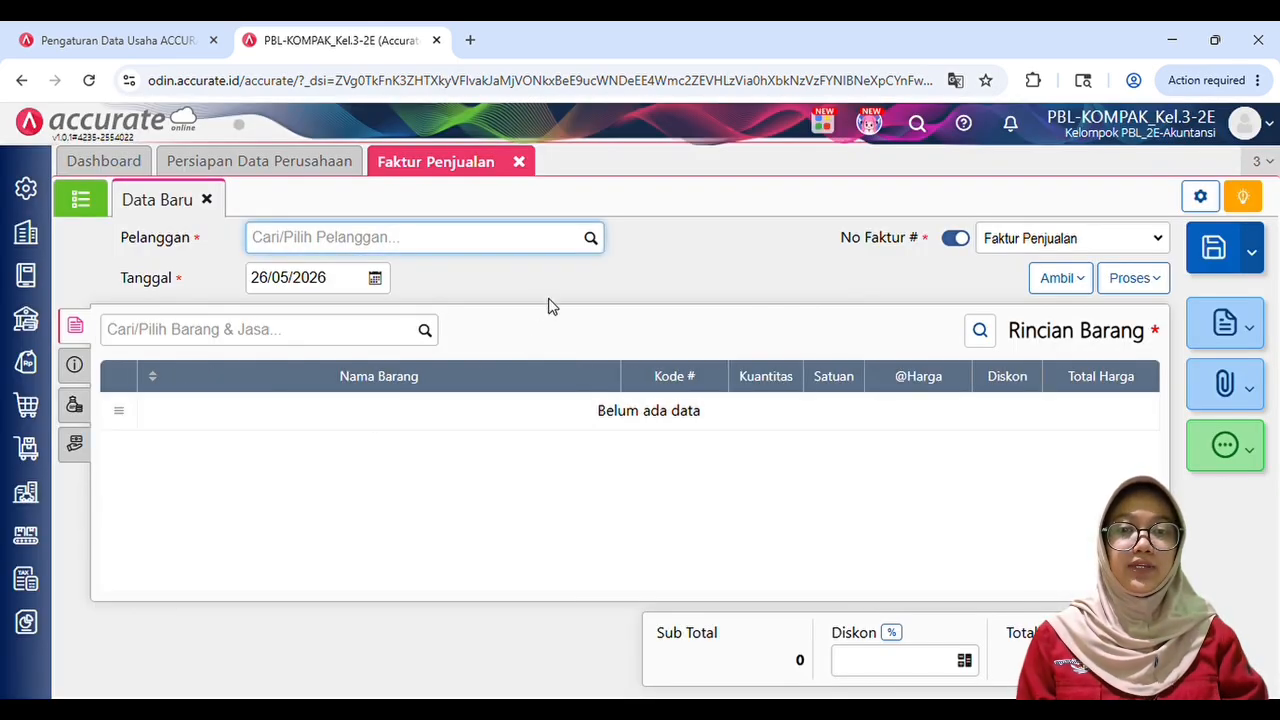
pyautogui.click(593, 238)
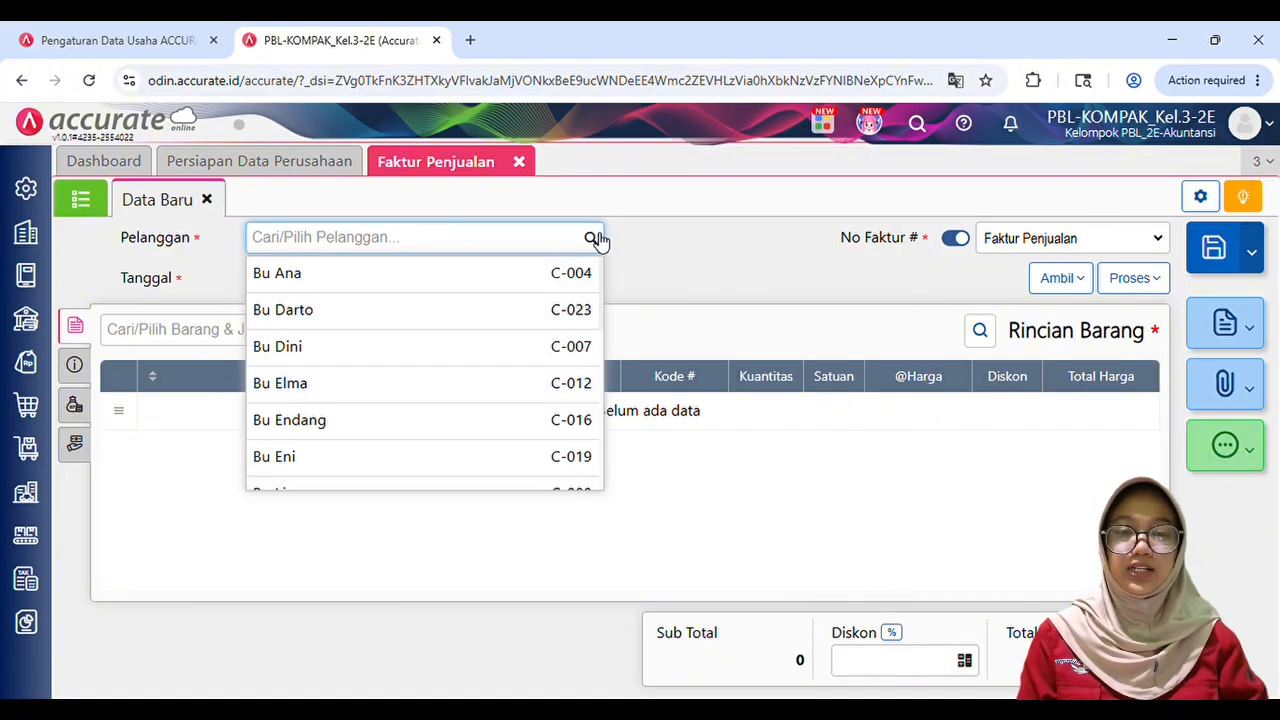
pyautogui.click(528, 286)
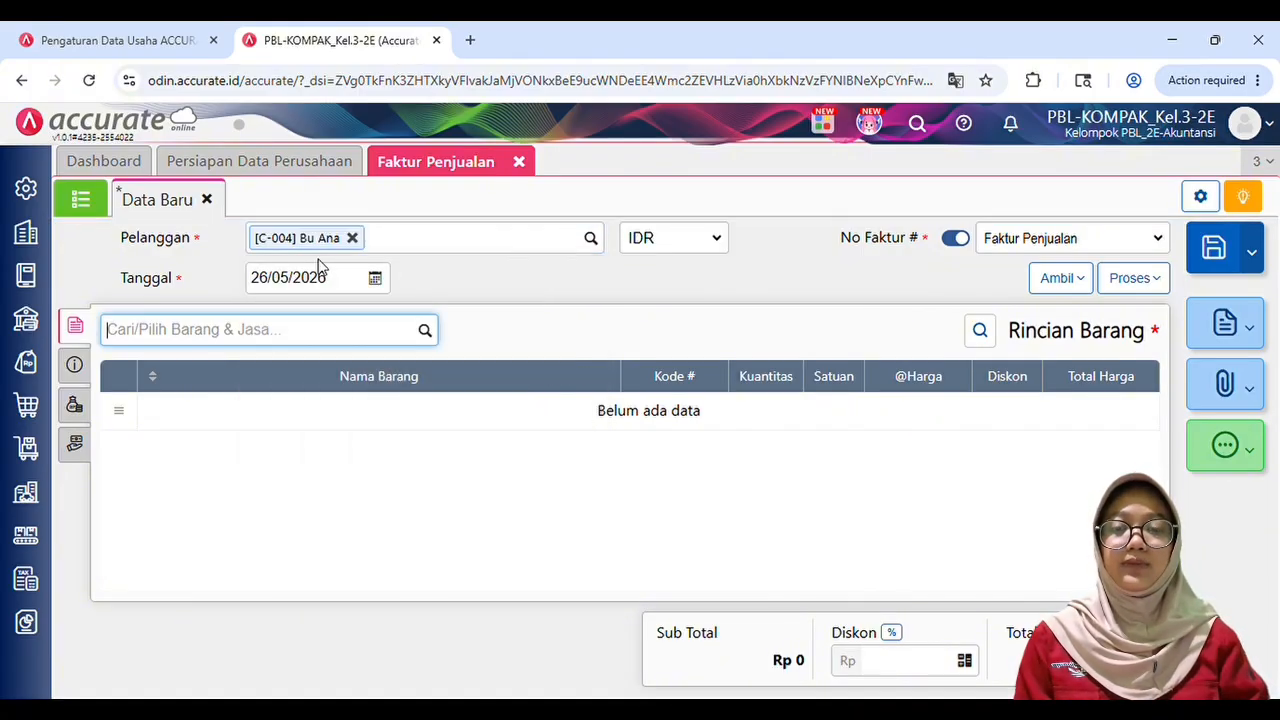
pyautogui.click(264, 287)
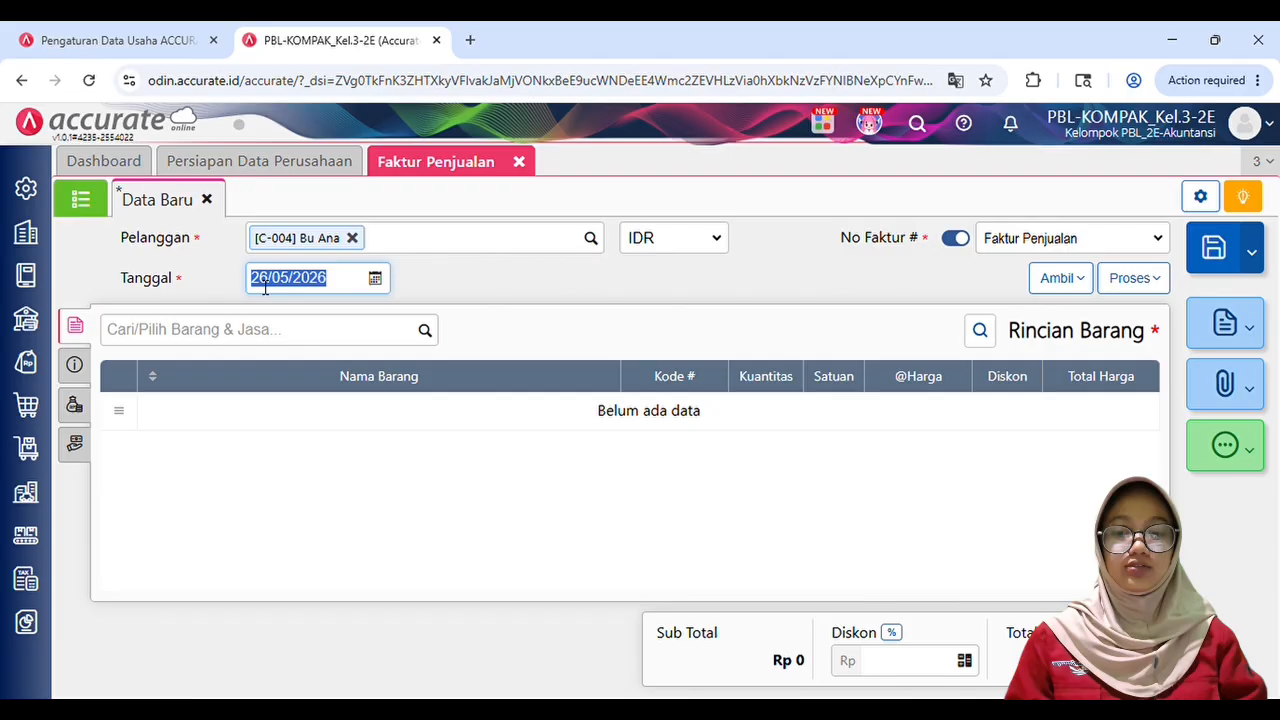
pyautogui.write('01')
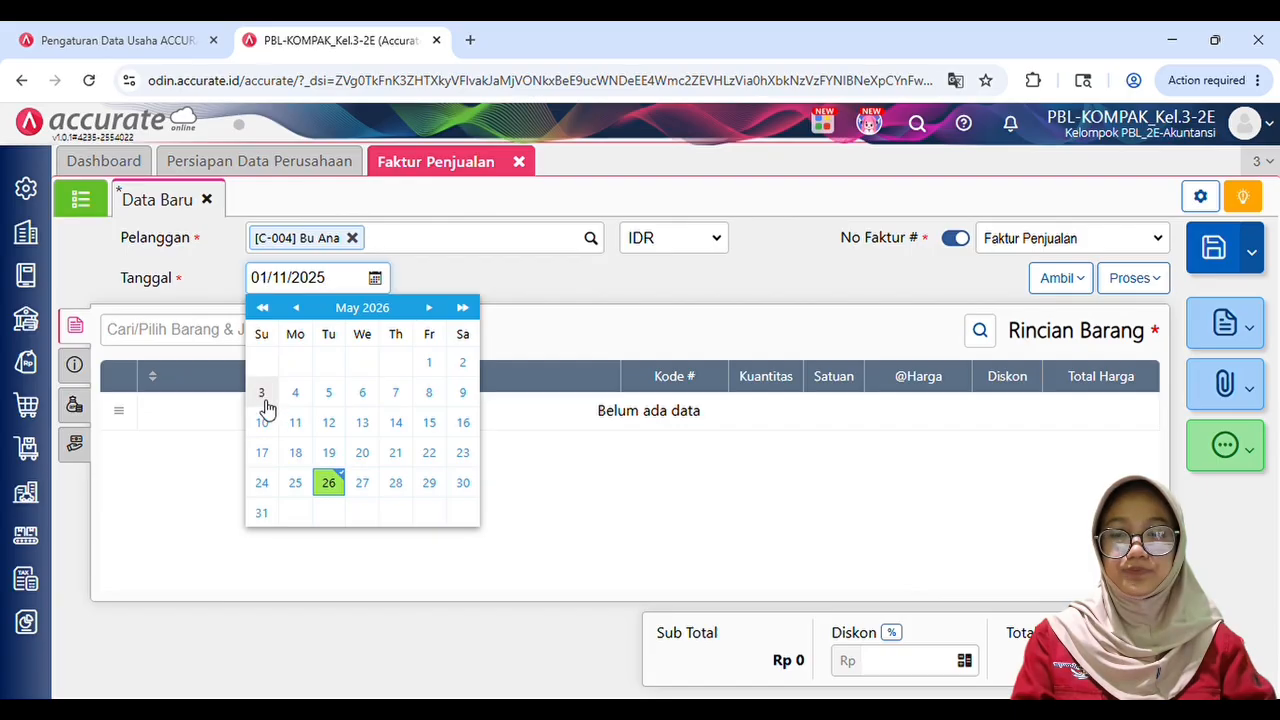
pyautogui.click(186, 437)
# Add Keripik Gethuk Varian Ayam Panggang to the sales invoice with Kuantitas 10 PCS
pyautogui.click(426, 332)
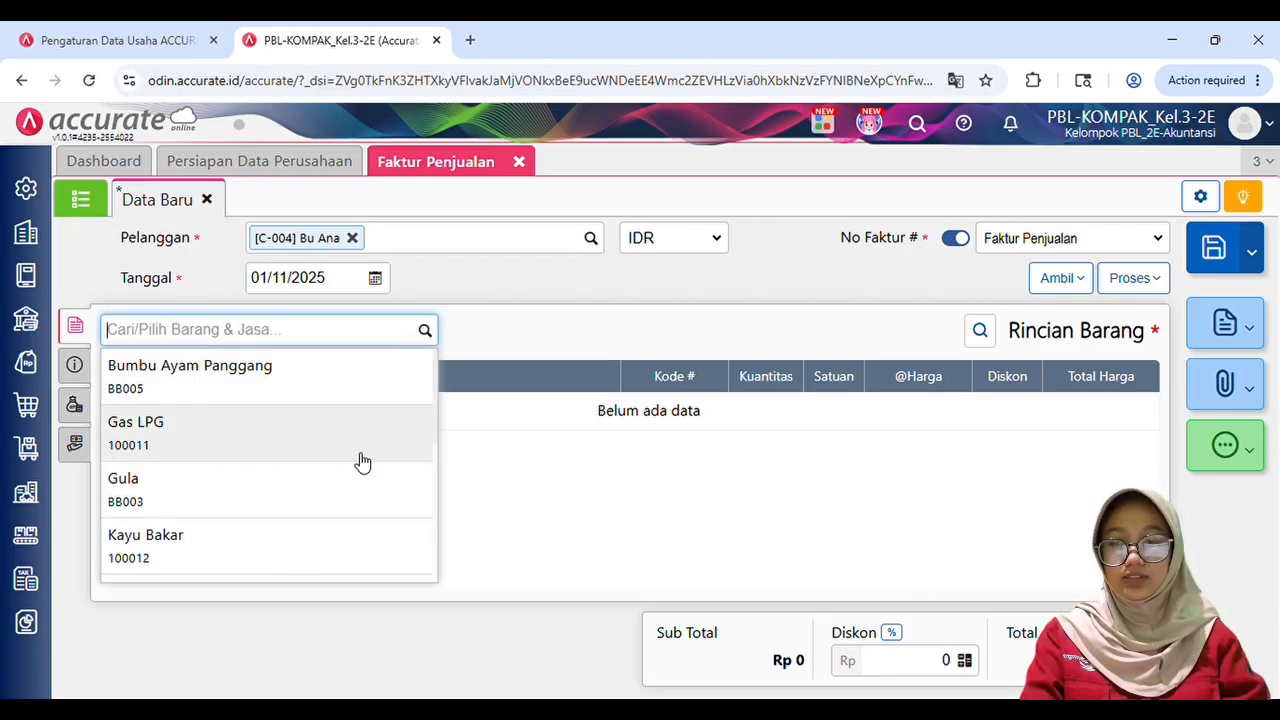
pyautogui.scroll(-2, 357, 457)
pyautogui.click(281, 570)
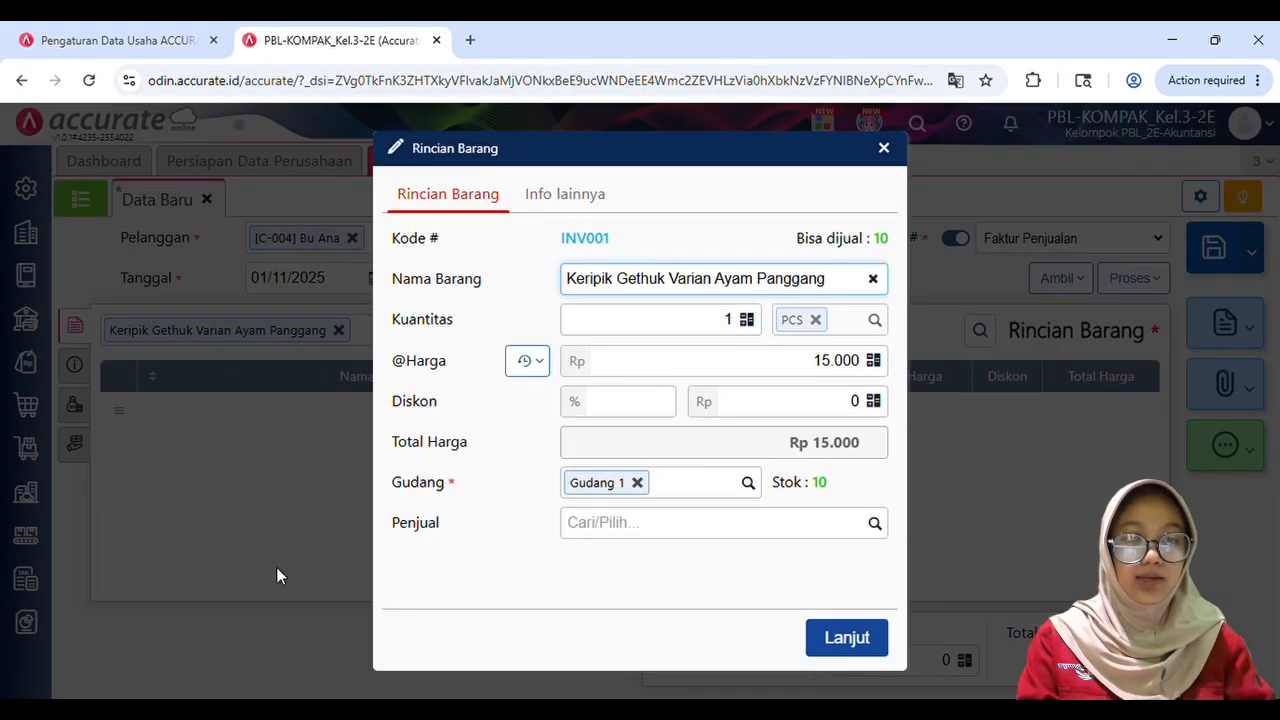
pyautogui.click(742, 325)
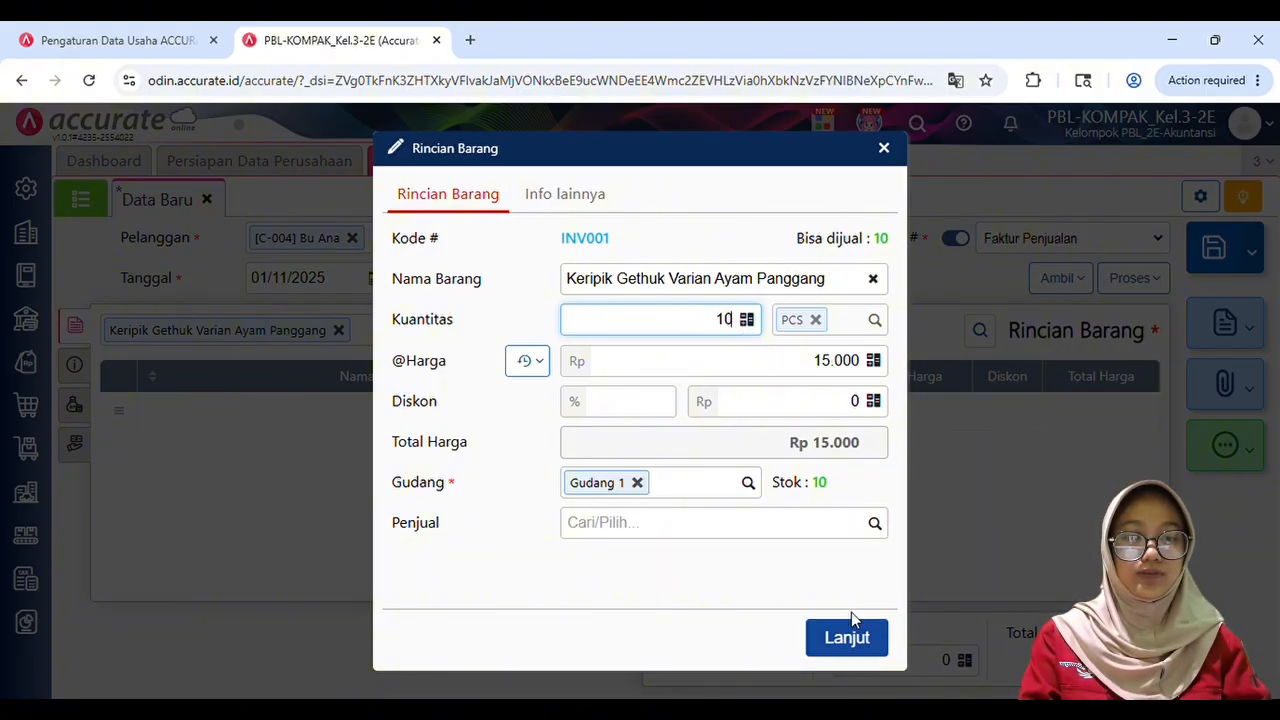
pyautogui.click(852, 646)
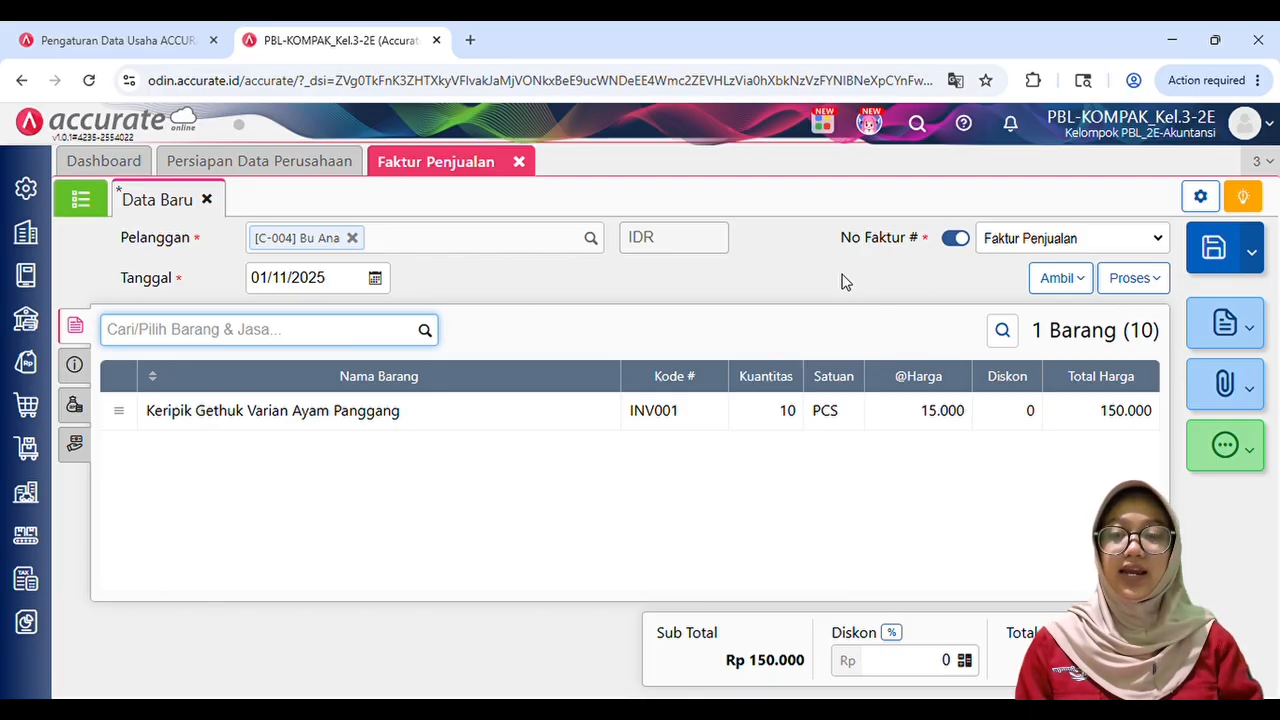
# Open Penerimaan Penjualan, list the existing sales receipts and show the newest one, dated 26/12/2025
pyautogui.click(29, 368)
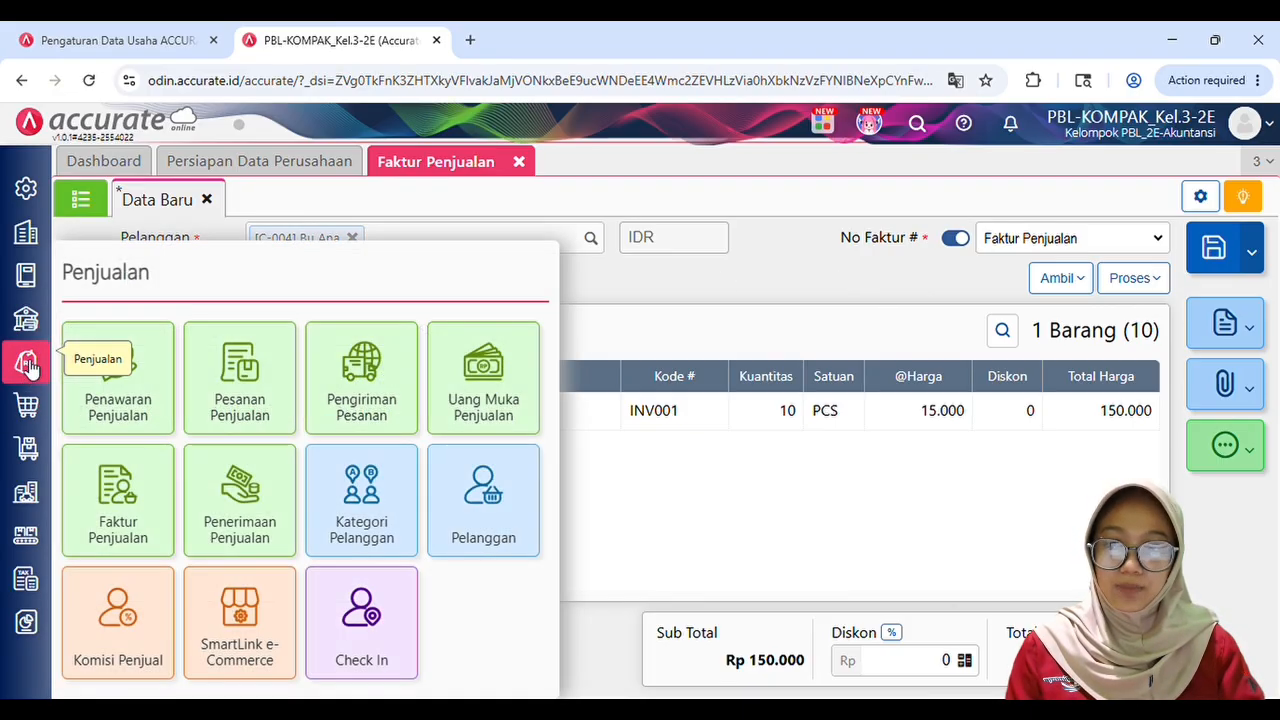
pyautogui.click(225, 487)
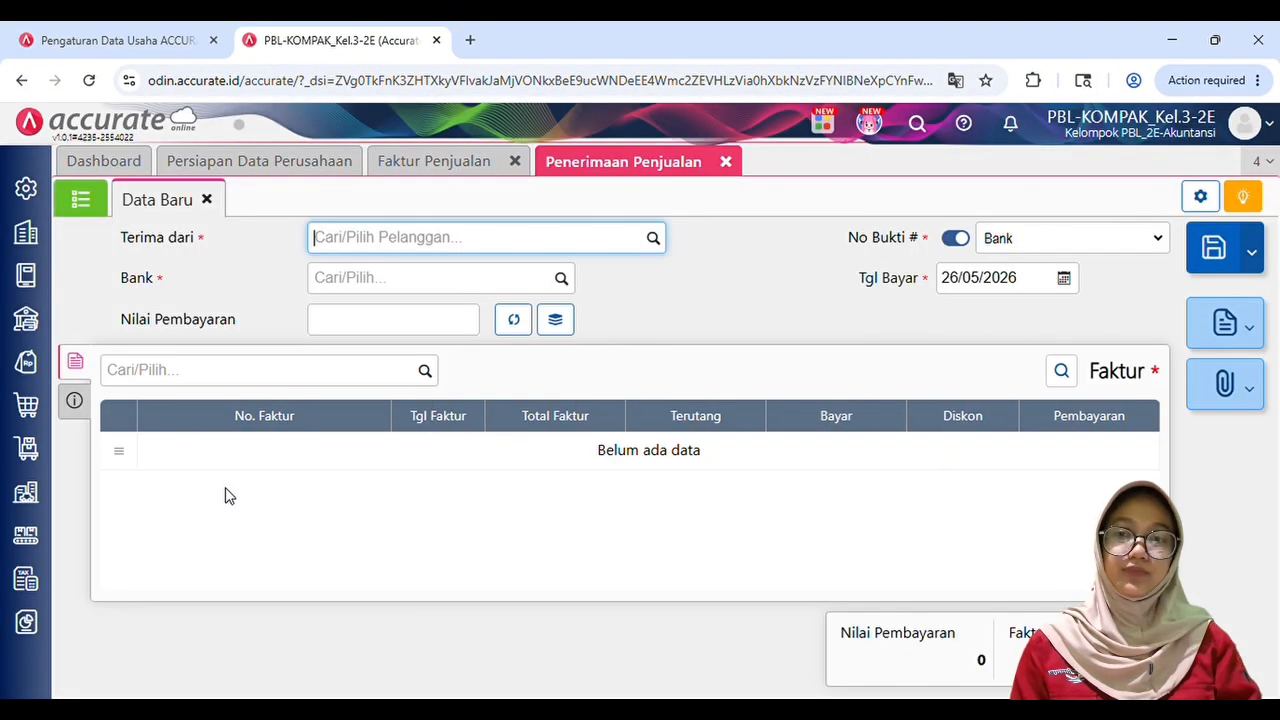
pyautogui.click(84, 200)
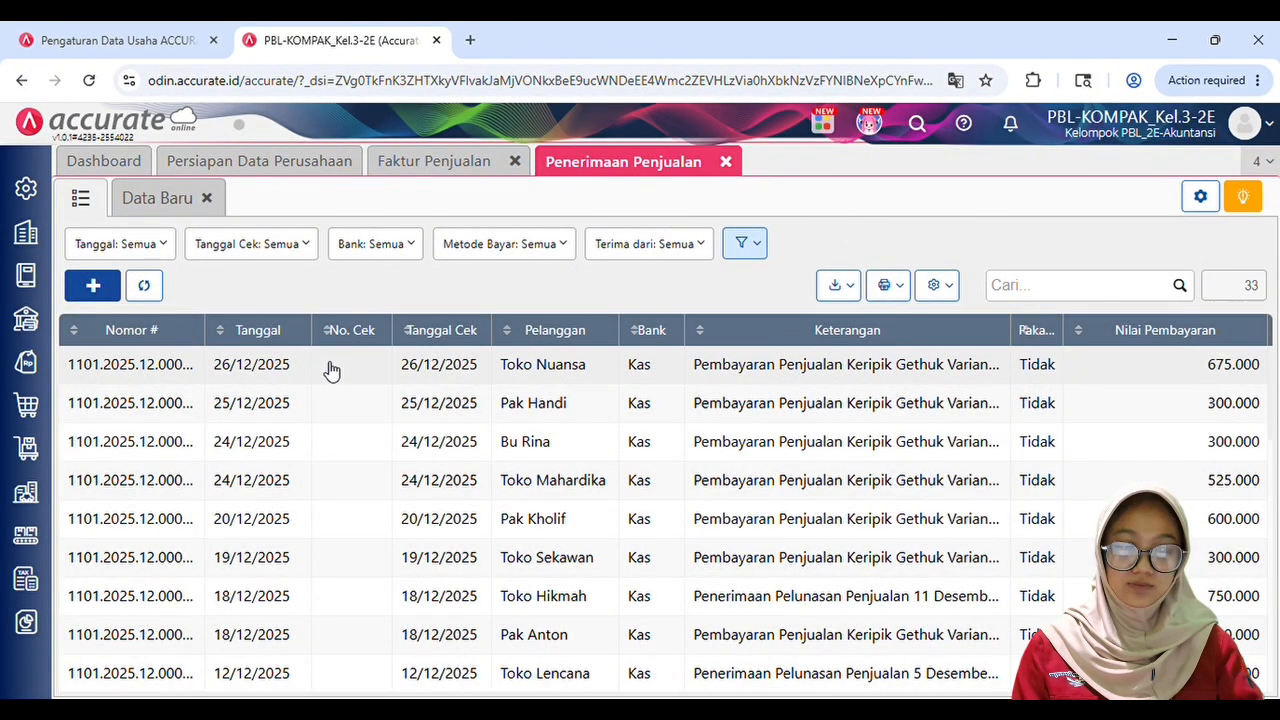
pyautogui.click(323, 364)
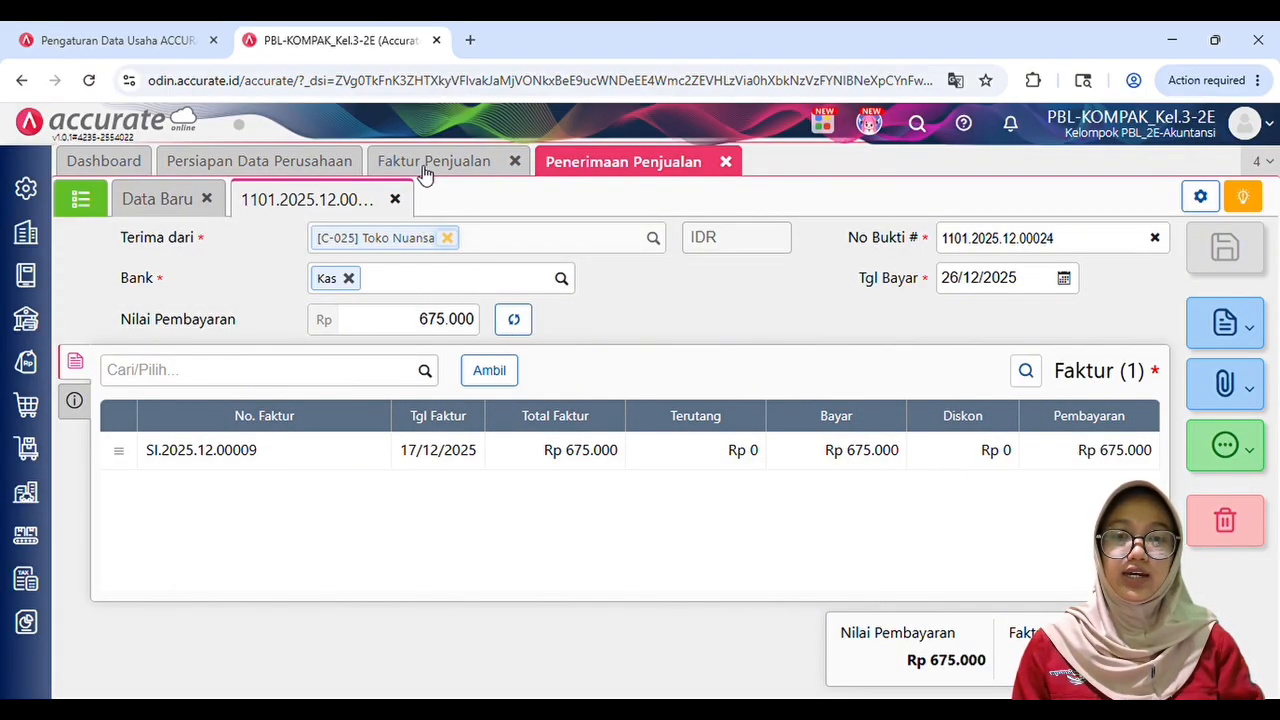
# Return to Faktur Penjualan, list the existing sales invoices and open invoice SI.2025.12.00016
pyautogui.click(424, 172)
pyautogui.click(84, 200)
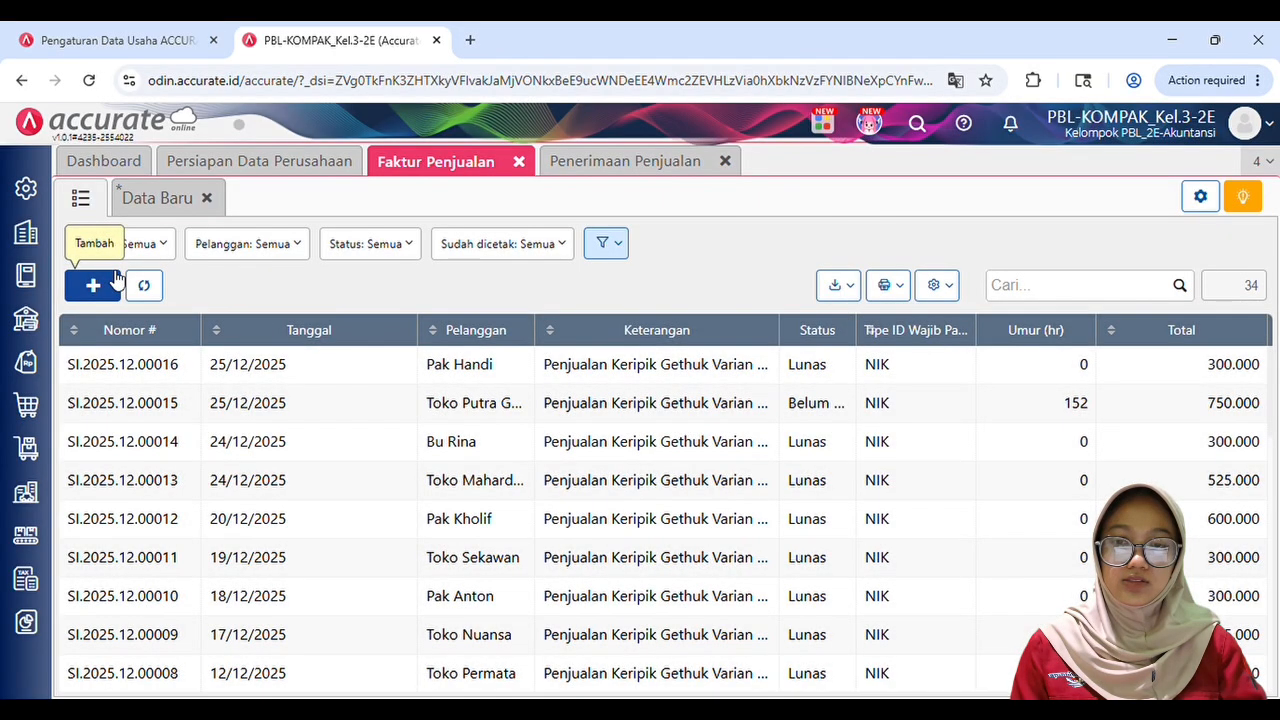
pyautogui.click(313, 364)
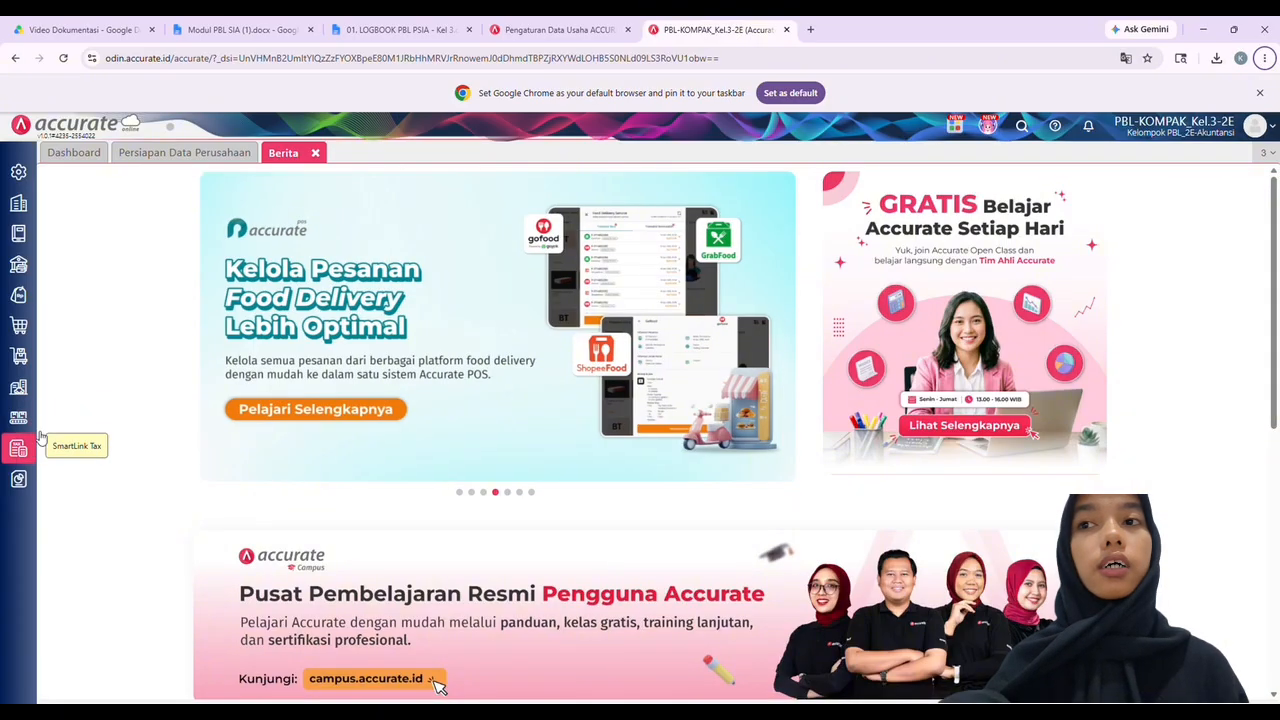
# Start a new Alokasi Biaya Produksi and set its Bulan to November 2025
pyautogui.click(20, 424)
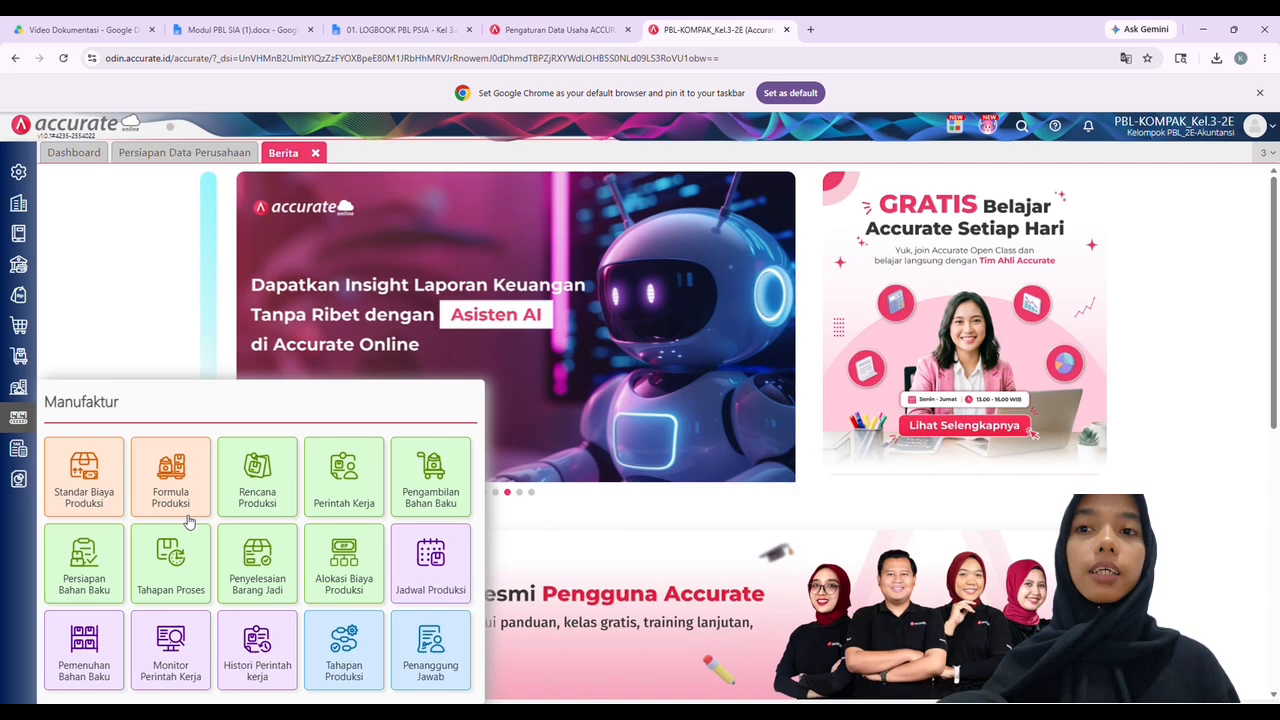
pyautogui.click(362, 556)
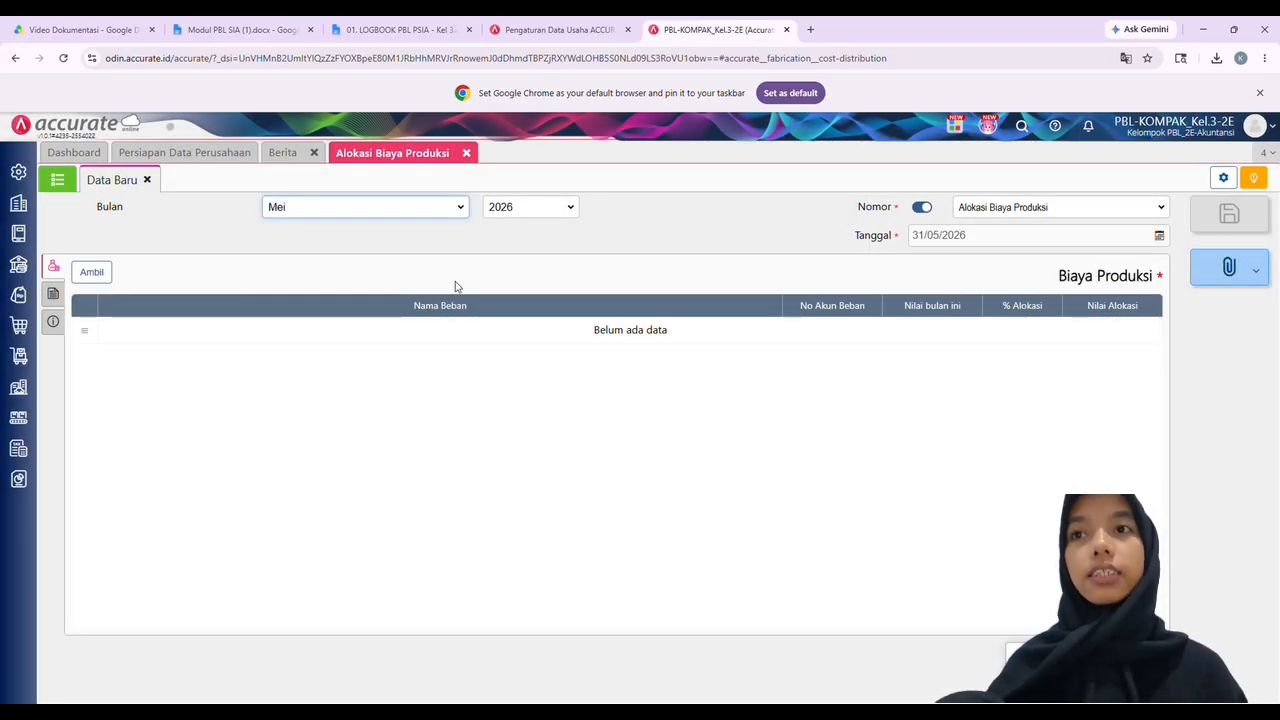
pyautogui.click(452, 213)
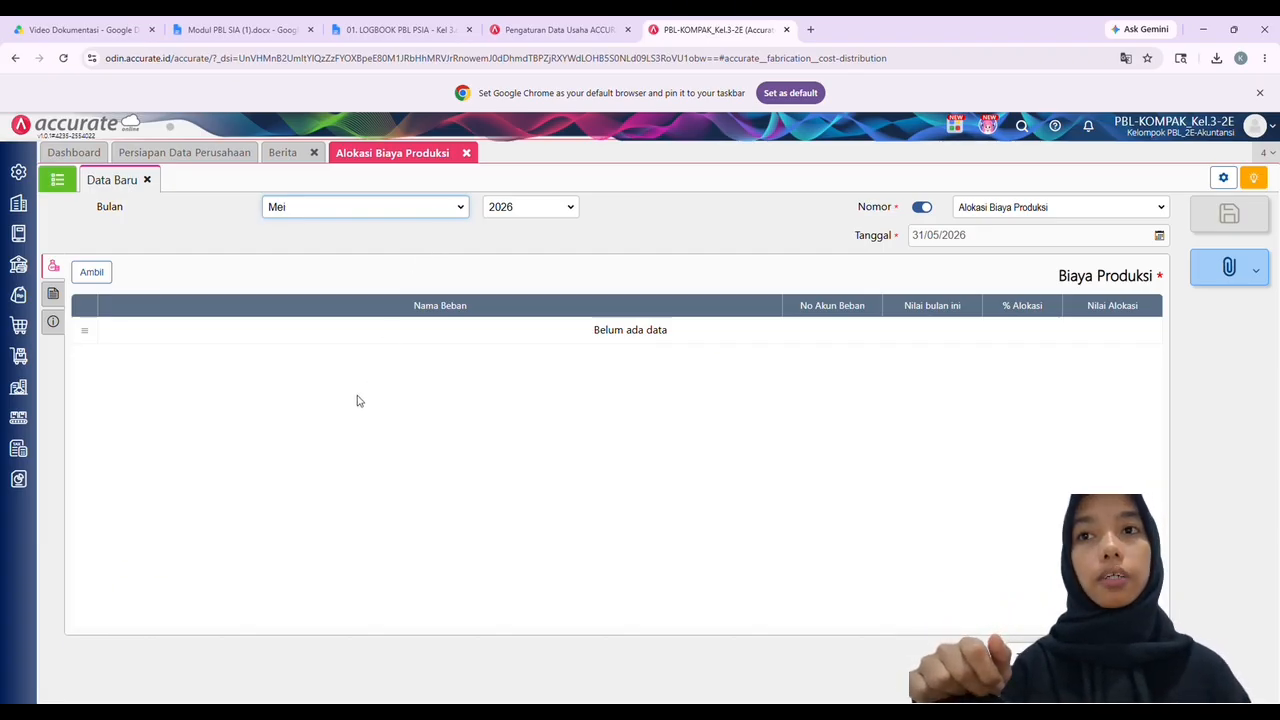
pyautogui.click(359, 401)
pyautogui.click(520, 208)
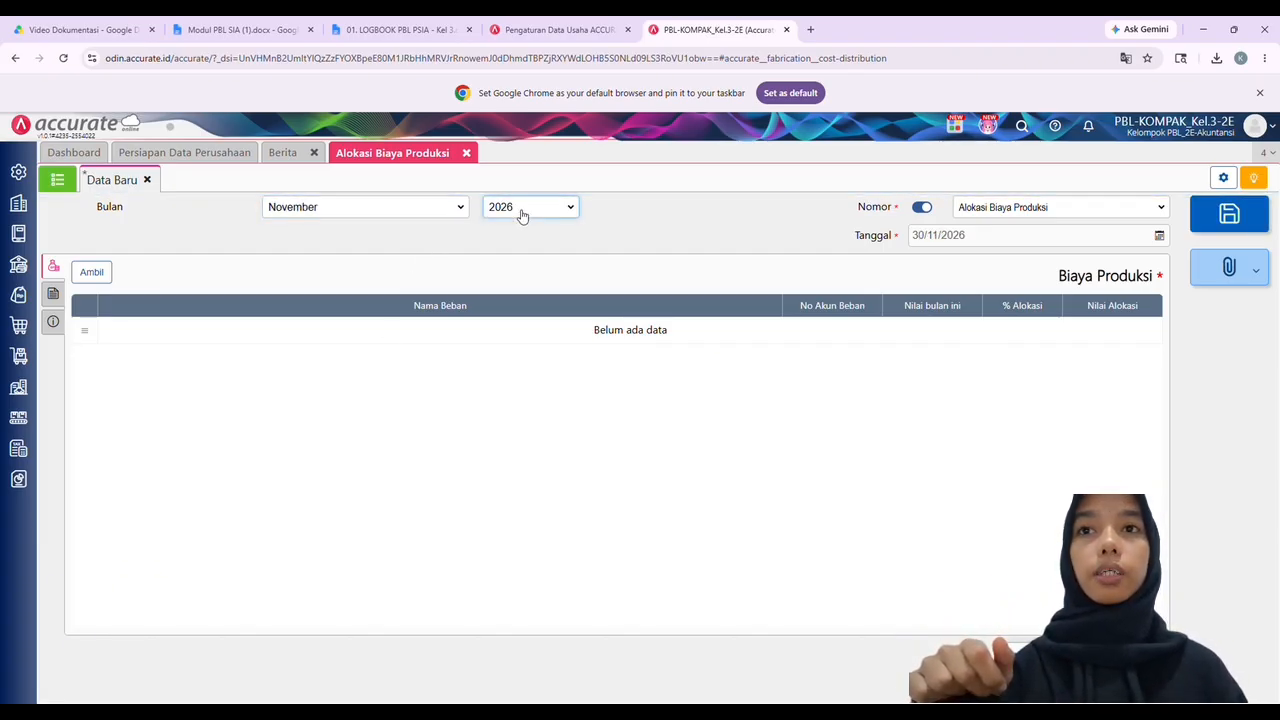
pyautogui.click(528, 246)
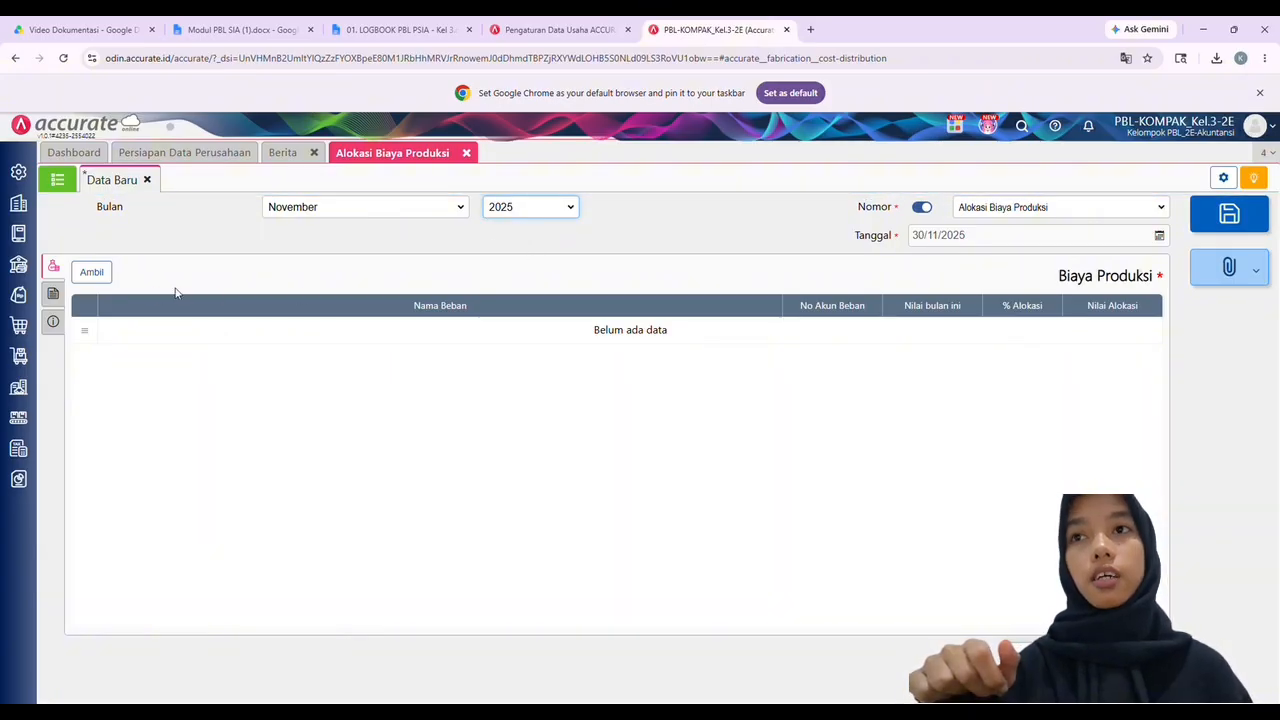
# Retrieve all of the month's overhead and direct labour costs for both departments into the Biaya Produksi allocation
pyautogui.click(104, 278)
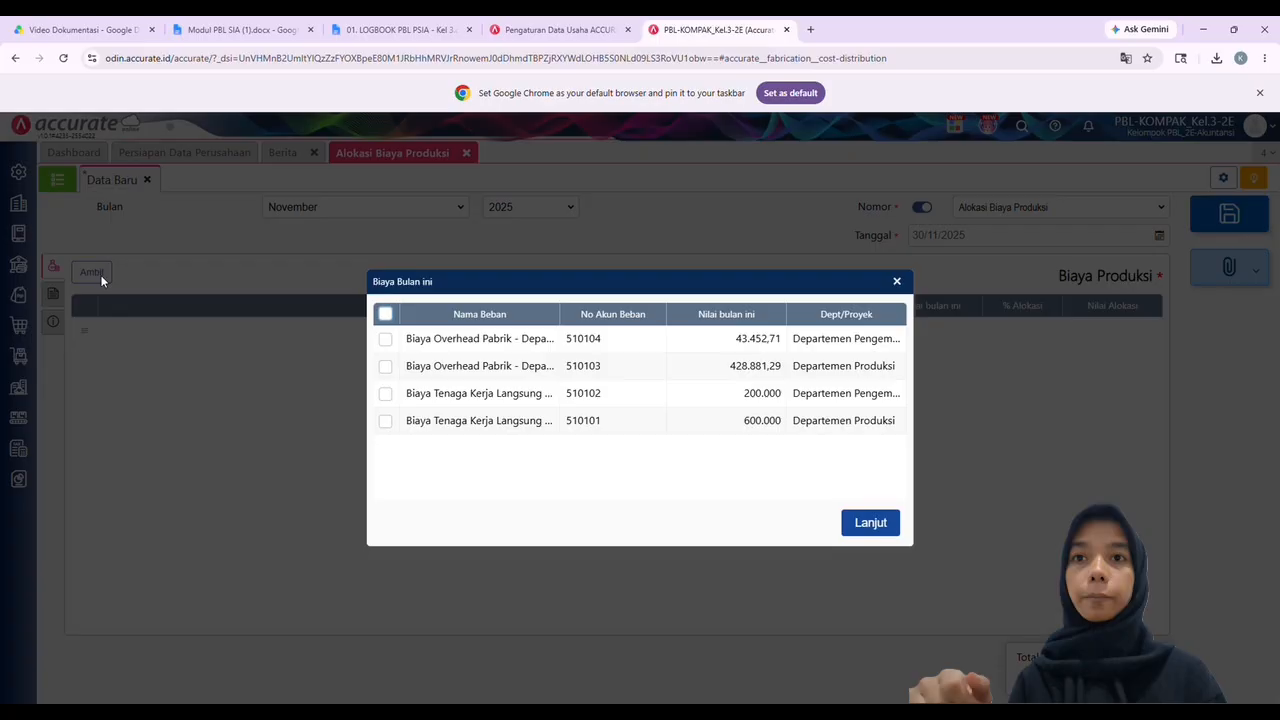
pyautogui.click(386, 315)
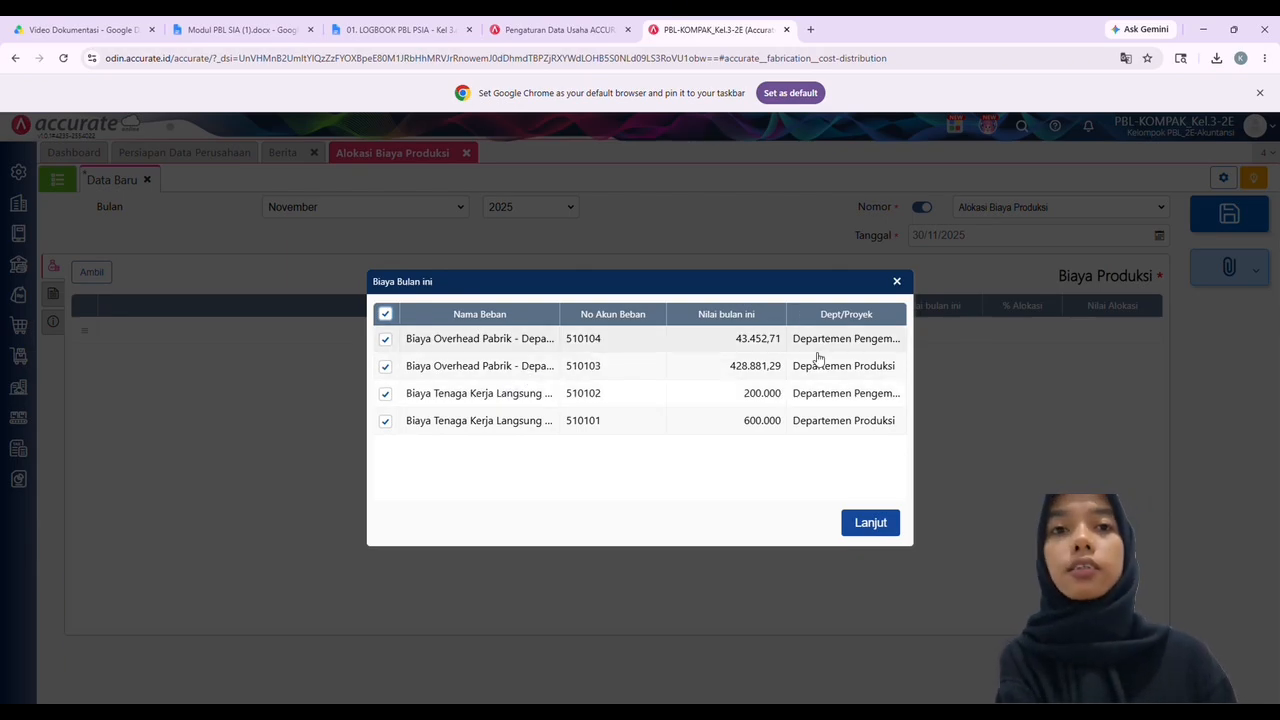
pyautogui.click(869, 523)
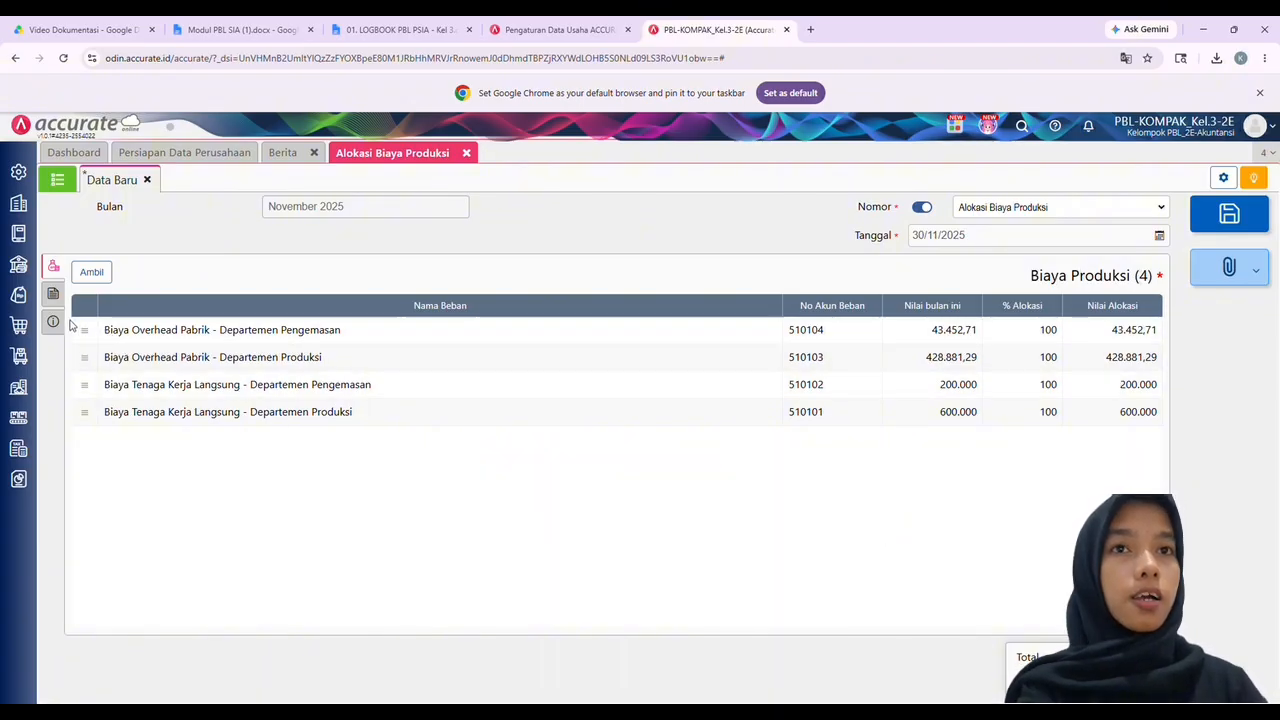
# Enter the Catatan "Pengalokasian Biaya Bulan November 2025" for the cost allocation, and show the list of existing allocations
pyautogui.click(55, 324)
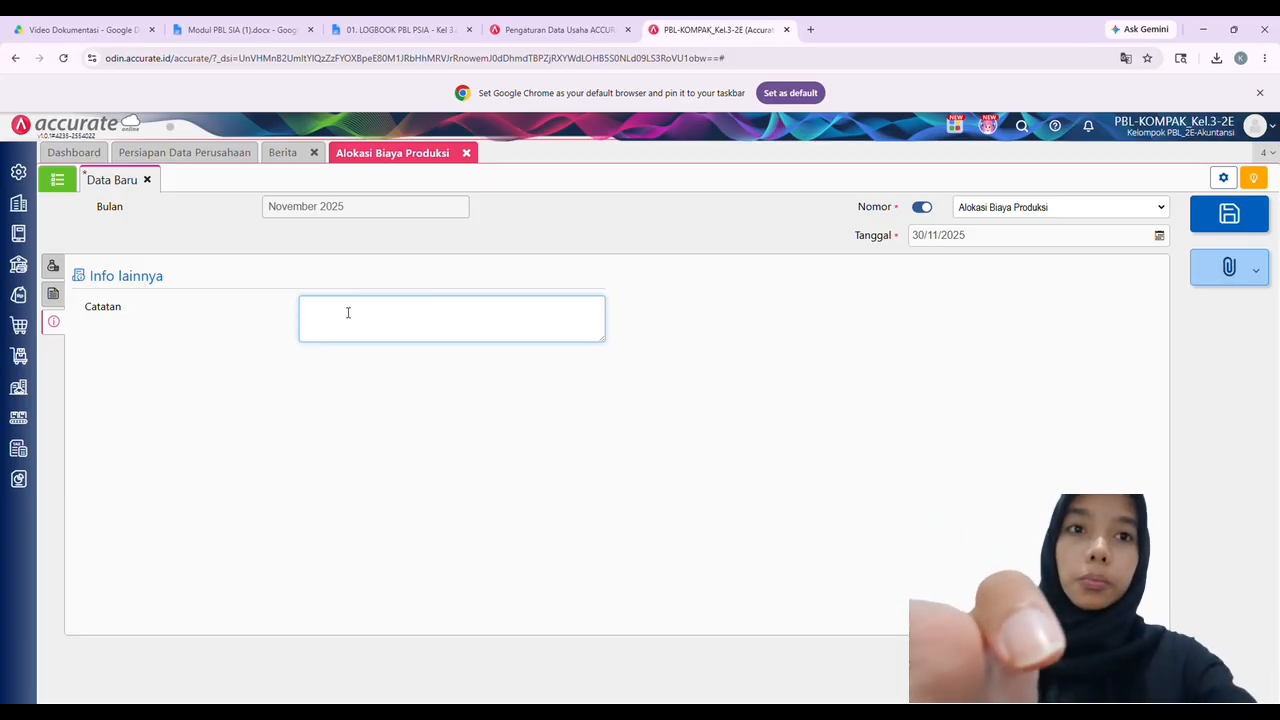
pyautogui.write('P')
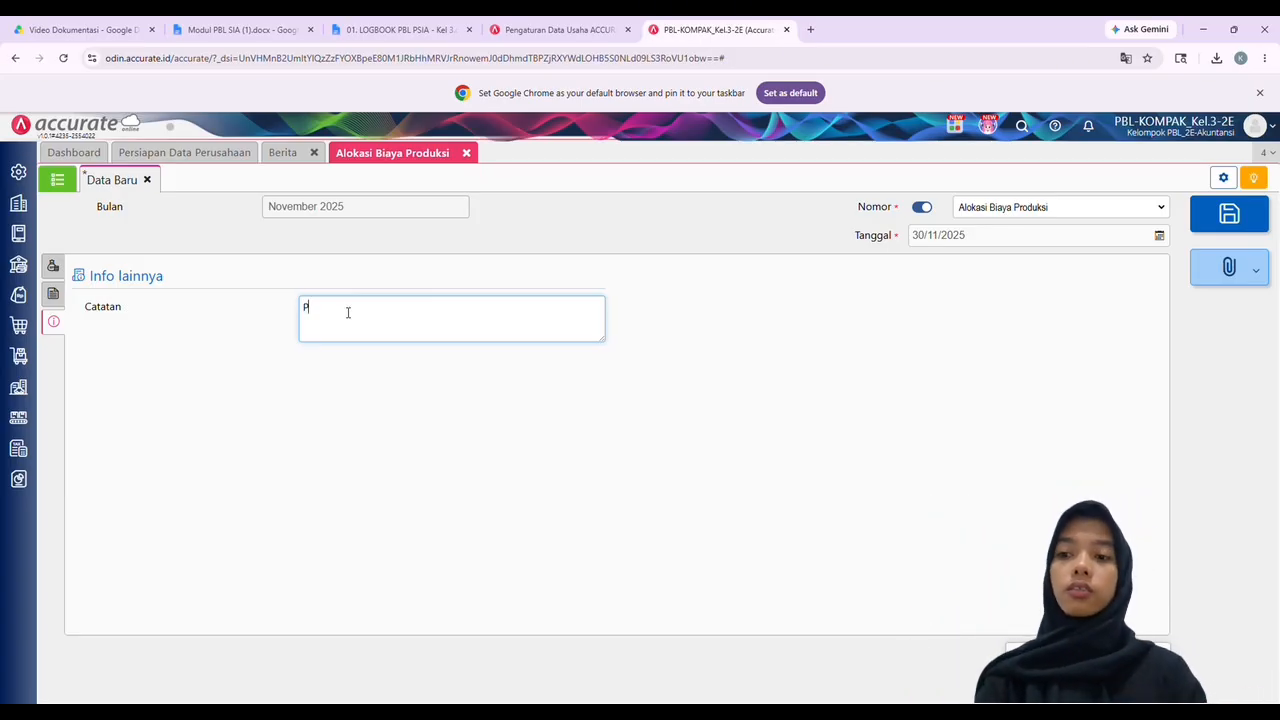
pyautogui.write('engalokasian Biaya Bulan November 20')
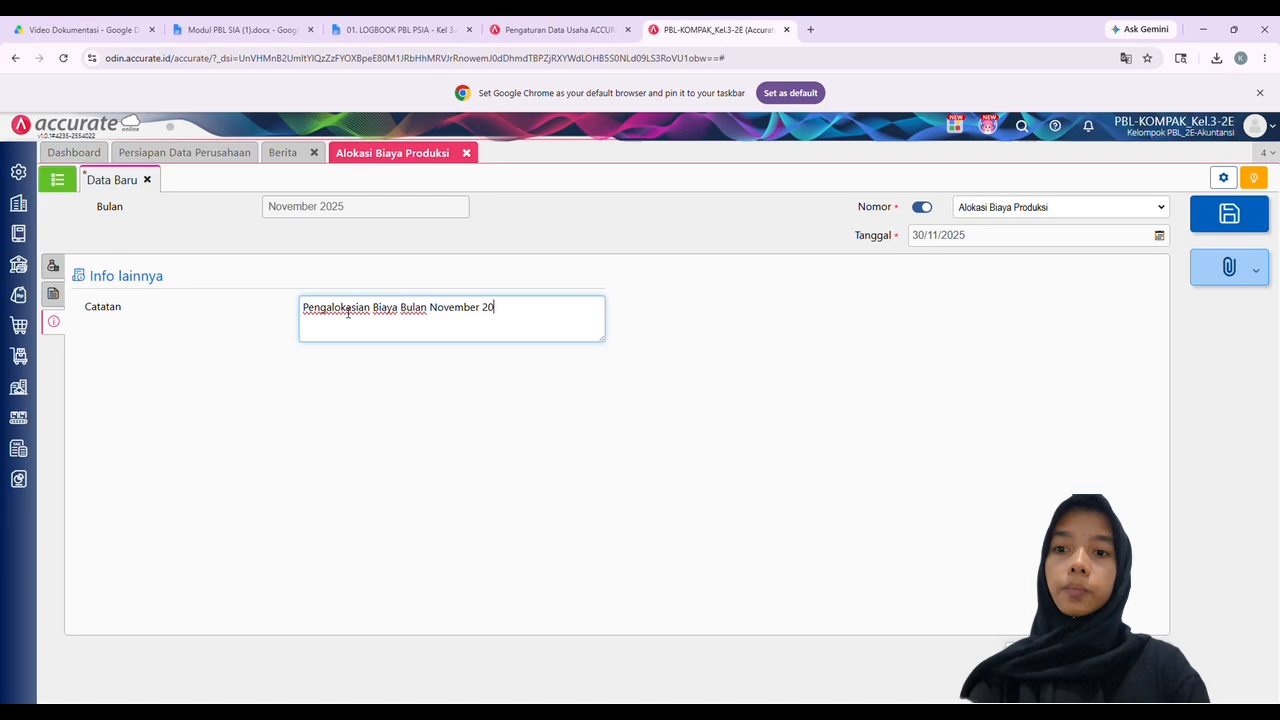
pyautogui.write('25')
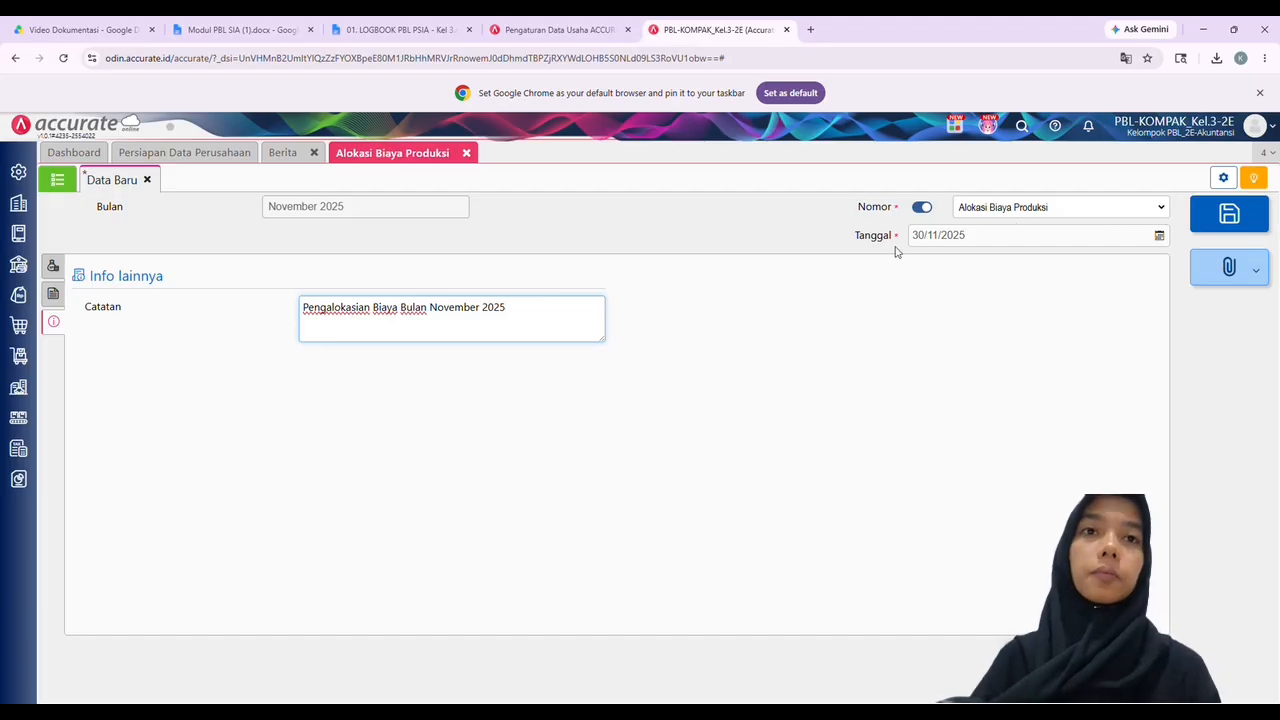
pyautogui.click(67, 187)
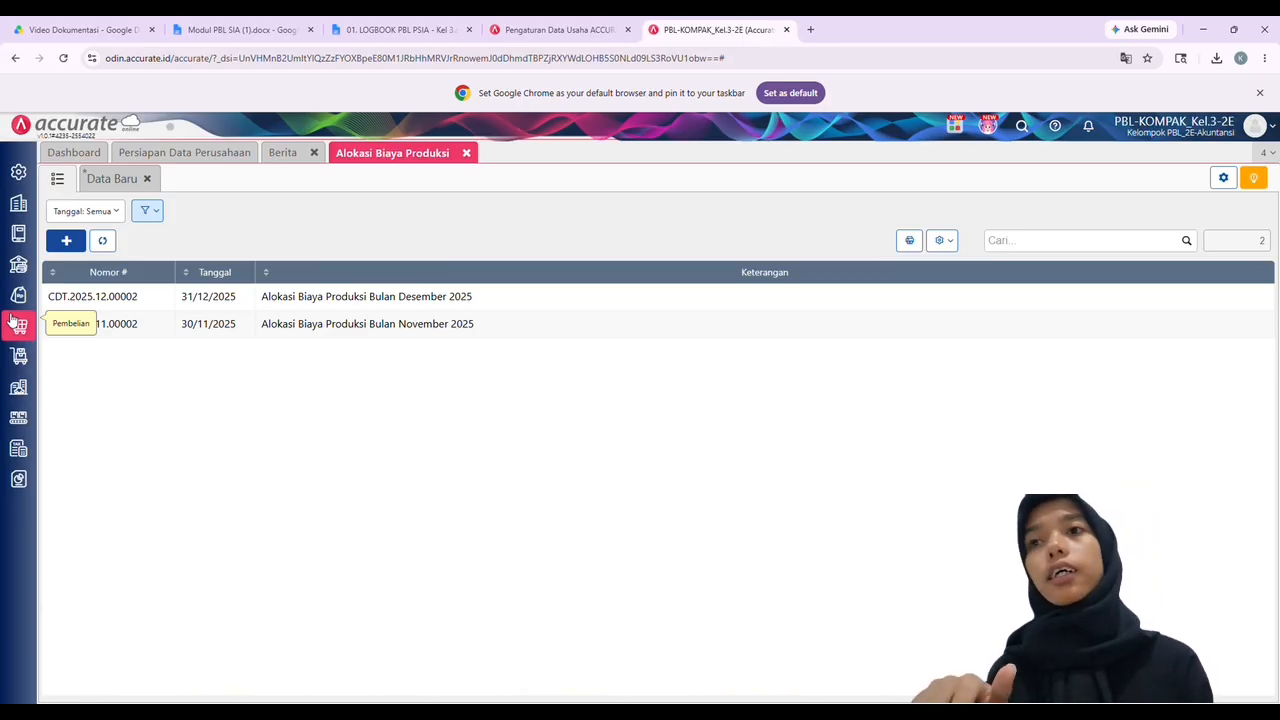
# Open Jurnal Umum from Buku Besar and show the list of recorded journals
pyautogui.click(21, 235)
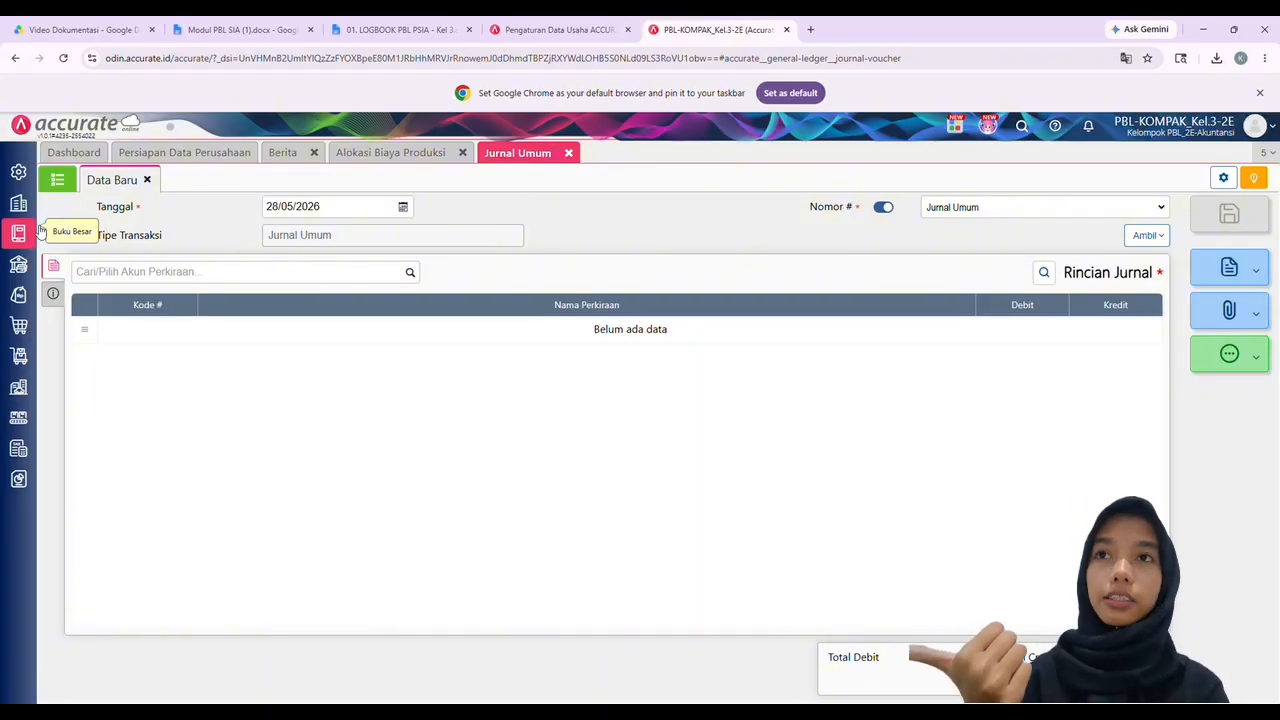
pyautogui.click(24, 238)
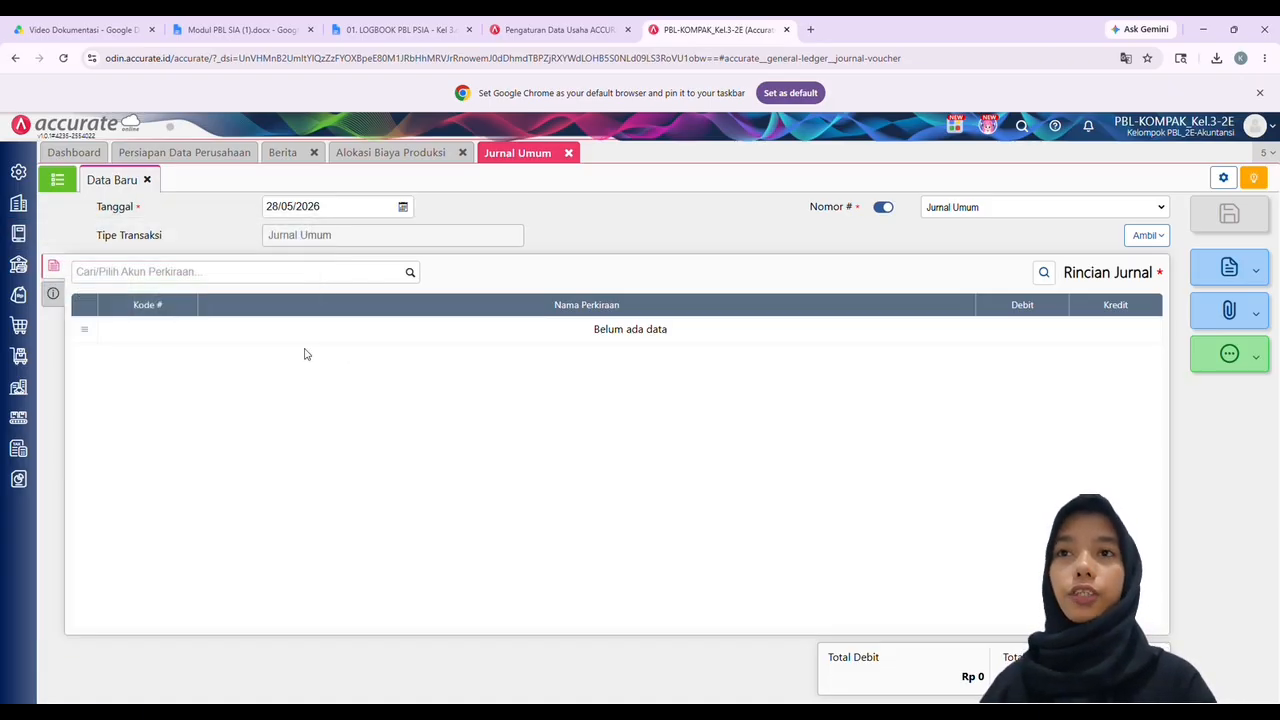
pyautogui.click(70, 183)
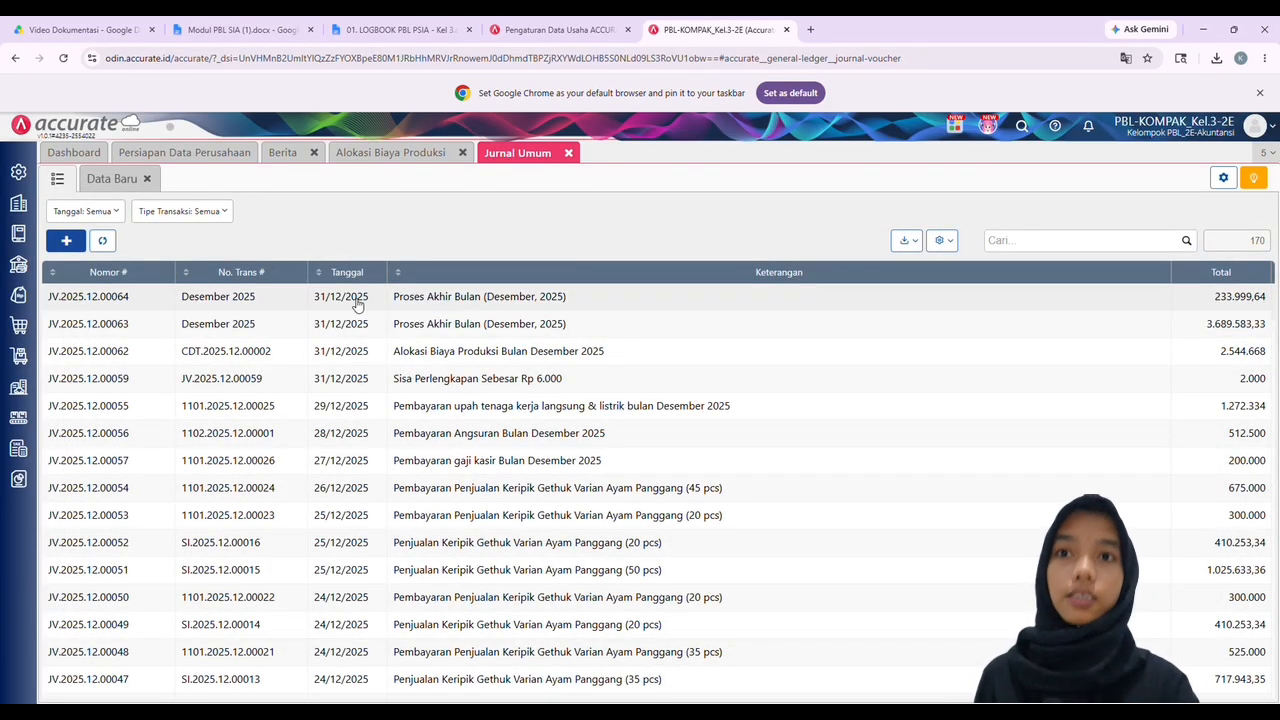
# Examine the date, account lines and Keterangan of the December 2025 cashier salary journal JV.2025.12.00057, and return to the journal list
pyautogui.click(457, 463)
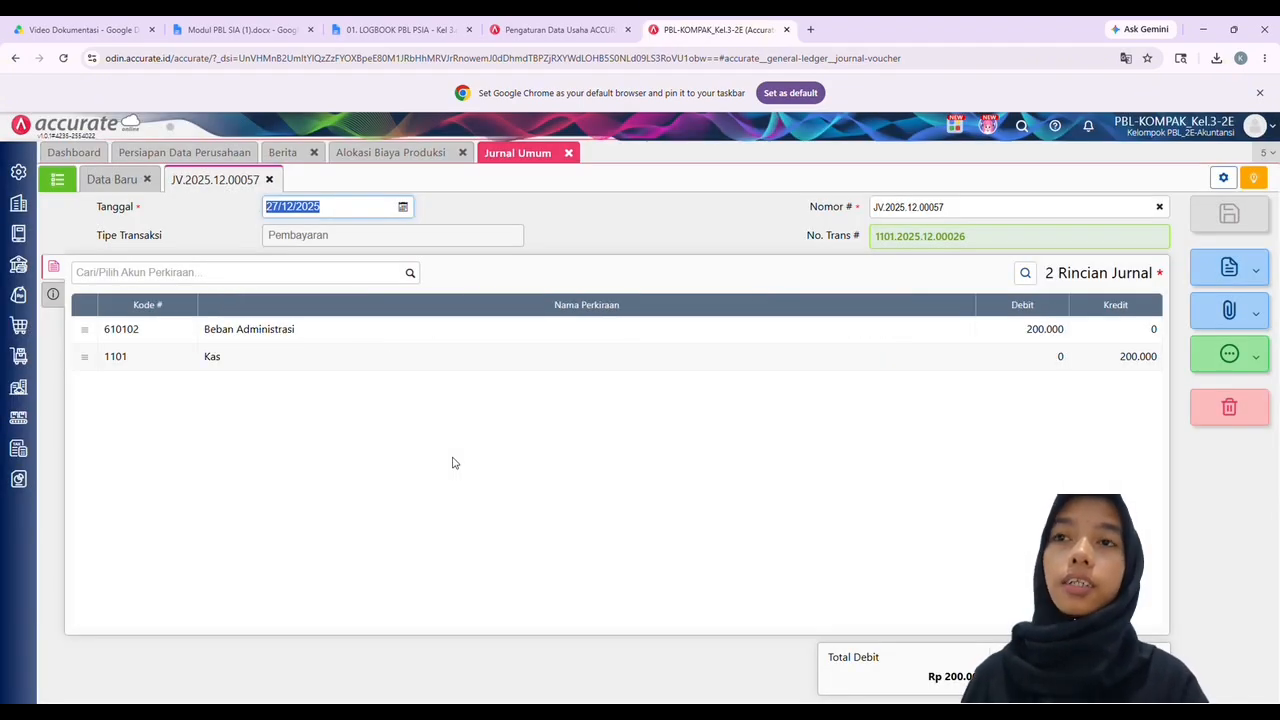
pyautogui.click(349, 210)
pyautogui.click(591, 245)
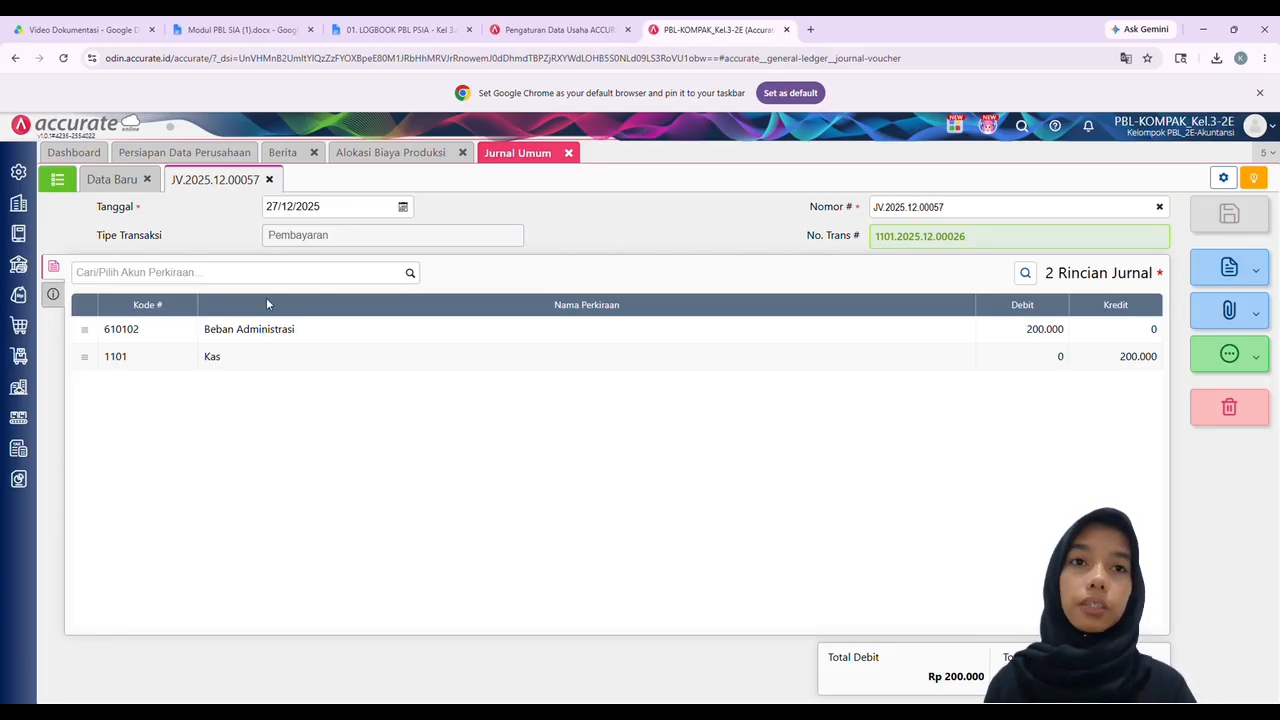
pyautogui.click(52, 298)
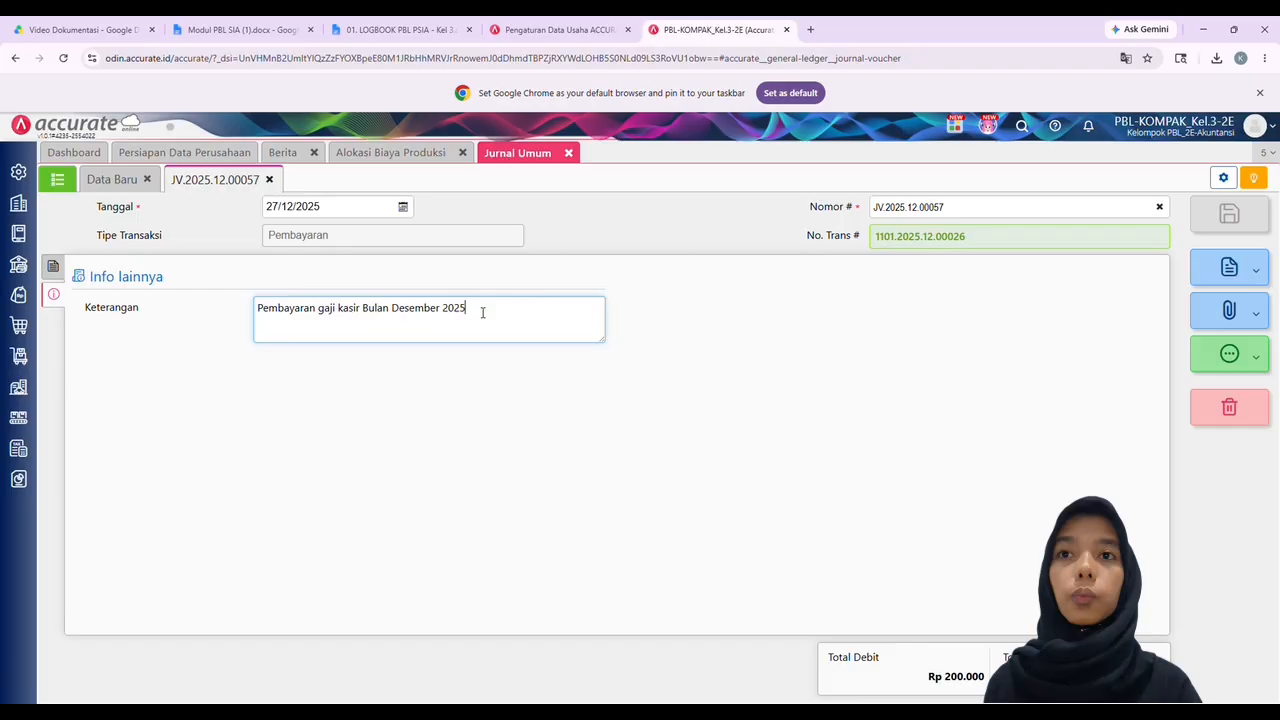
pyautogui.click(60, 185)
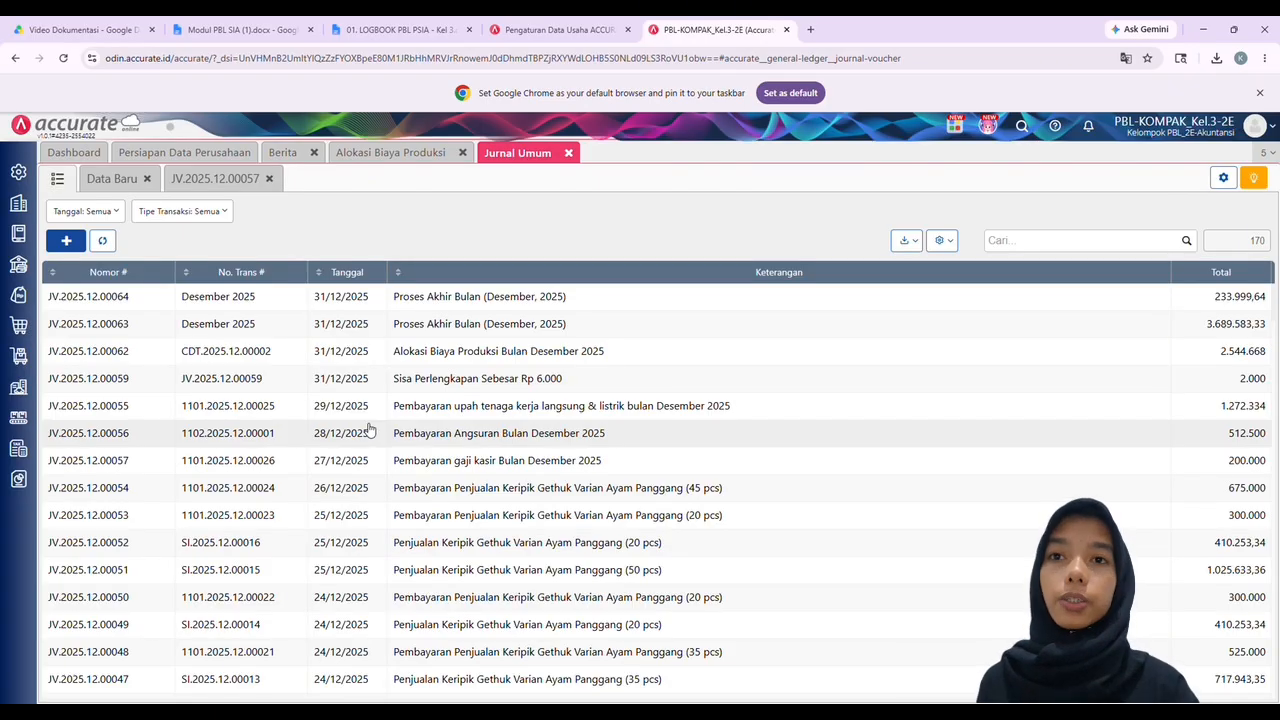
# Examine the date, account lines and Keterangan of the December 2025 instalment payment journal JV.2025.12.00056
pyautogui.click(350, 433)
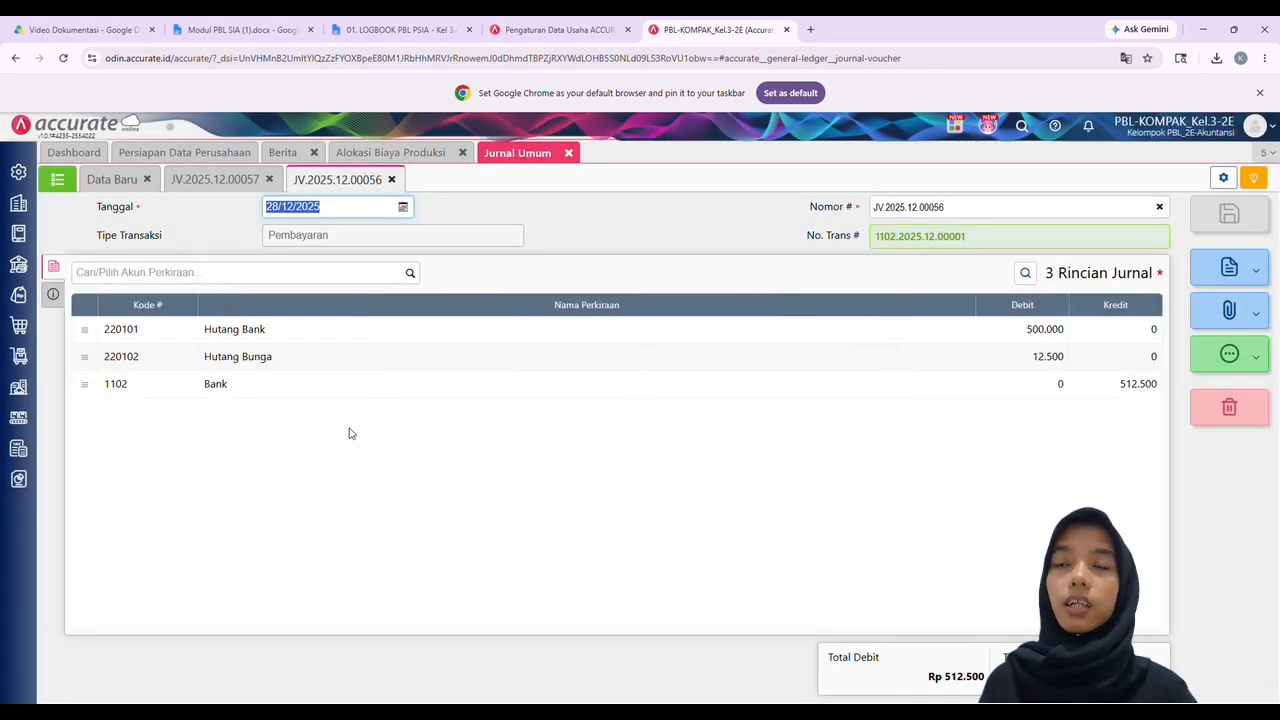
pyautogui.click(346, 210)
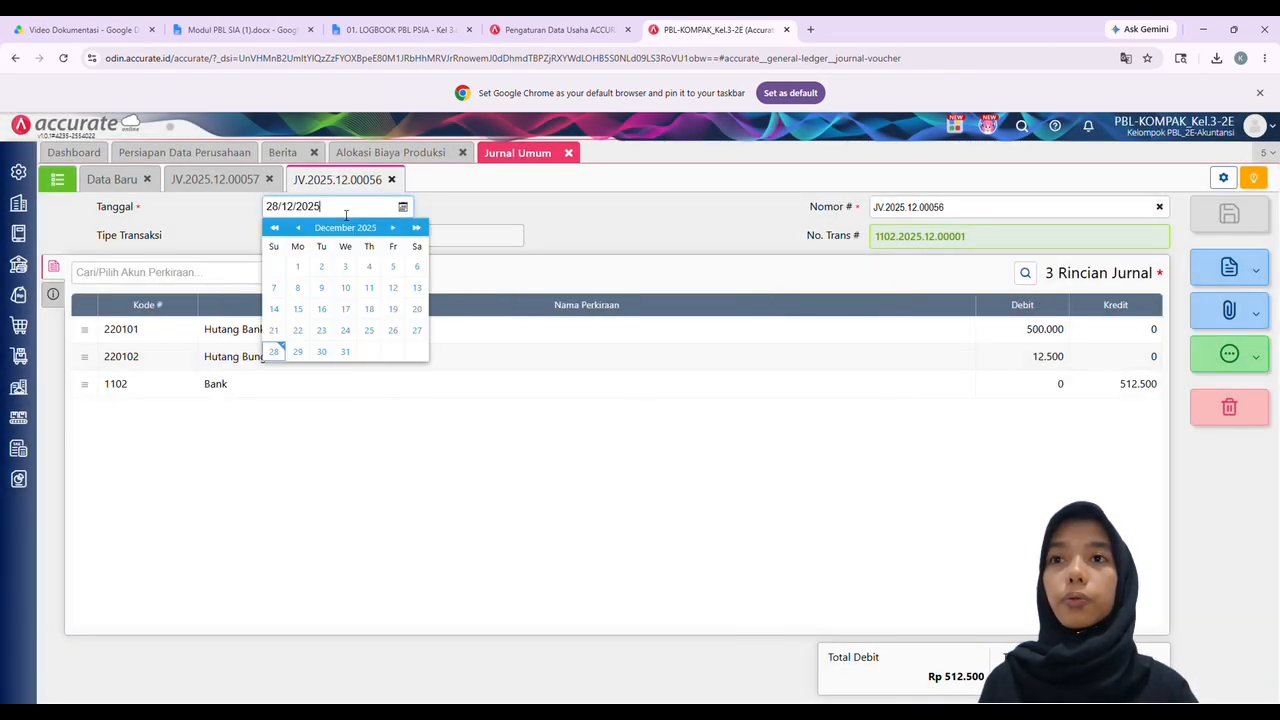
pyautogui.click(553, 231)
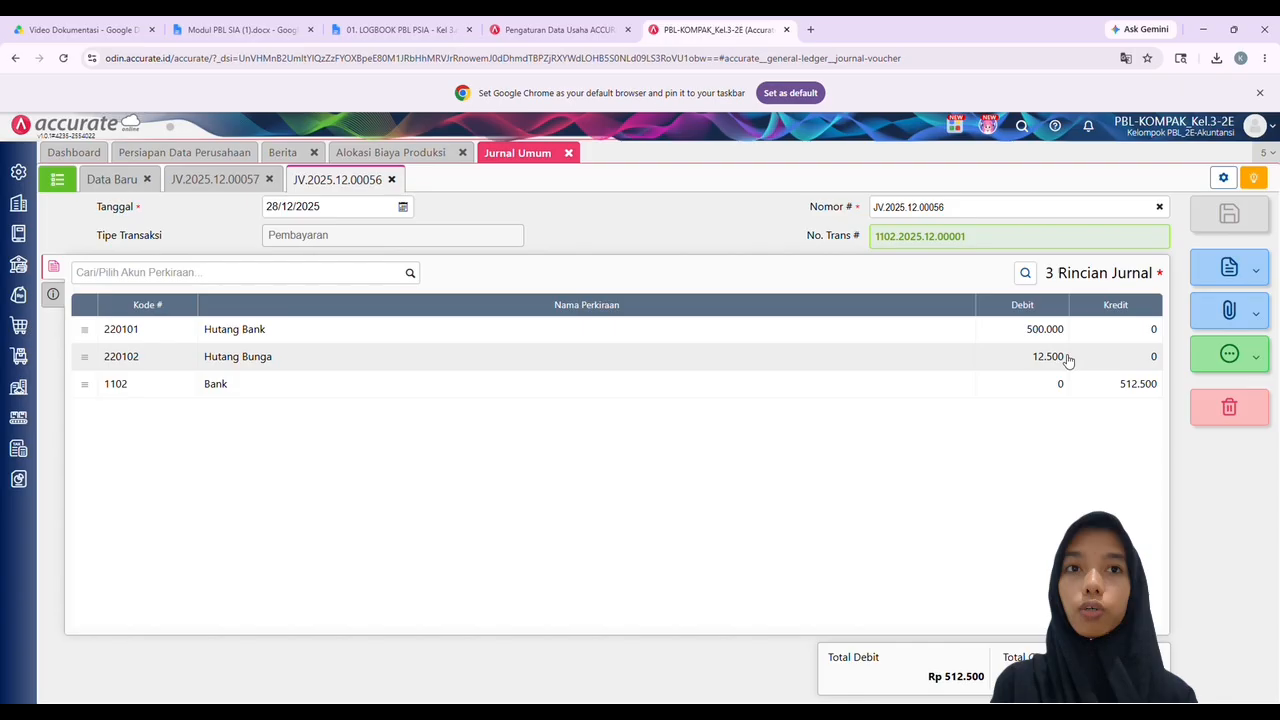
pyautogui.click(63, 293)
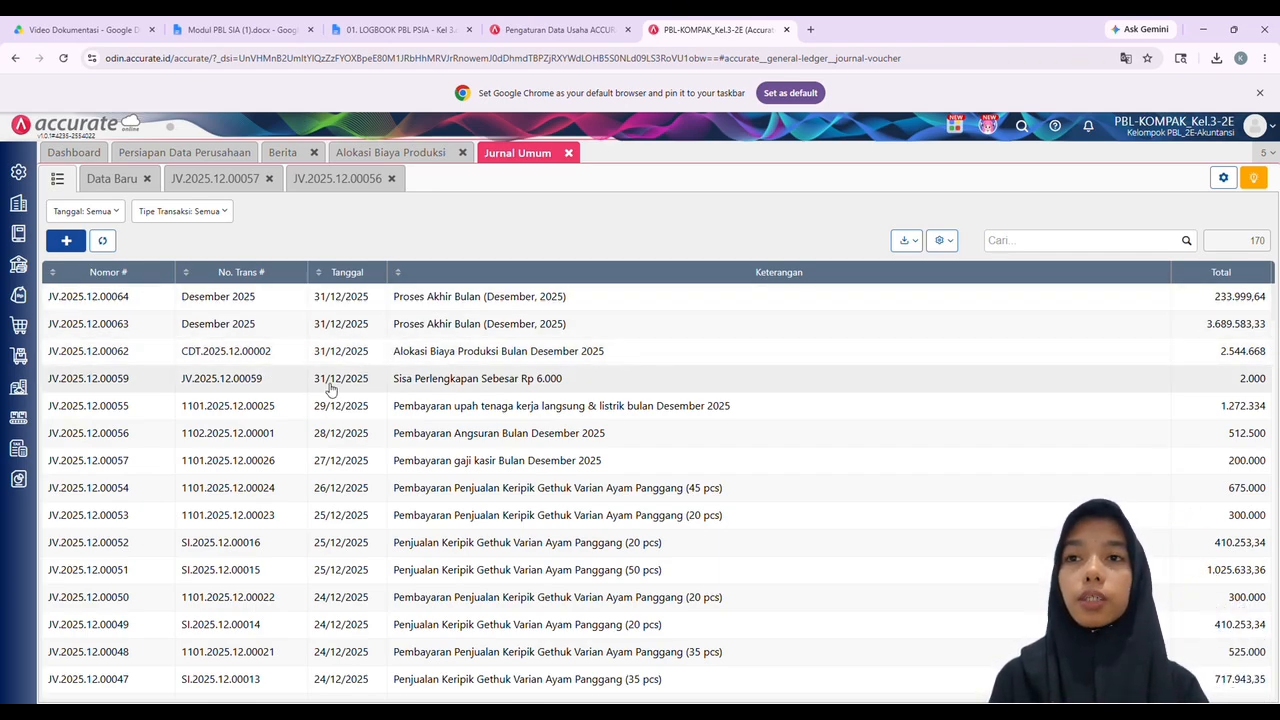
# Examine the date, account lines and Keterangan of the supplies adjustment journal JV.2025.12.00059, and return to the journal list
pyautogui.click(240, 382)
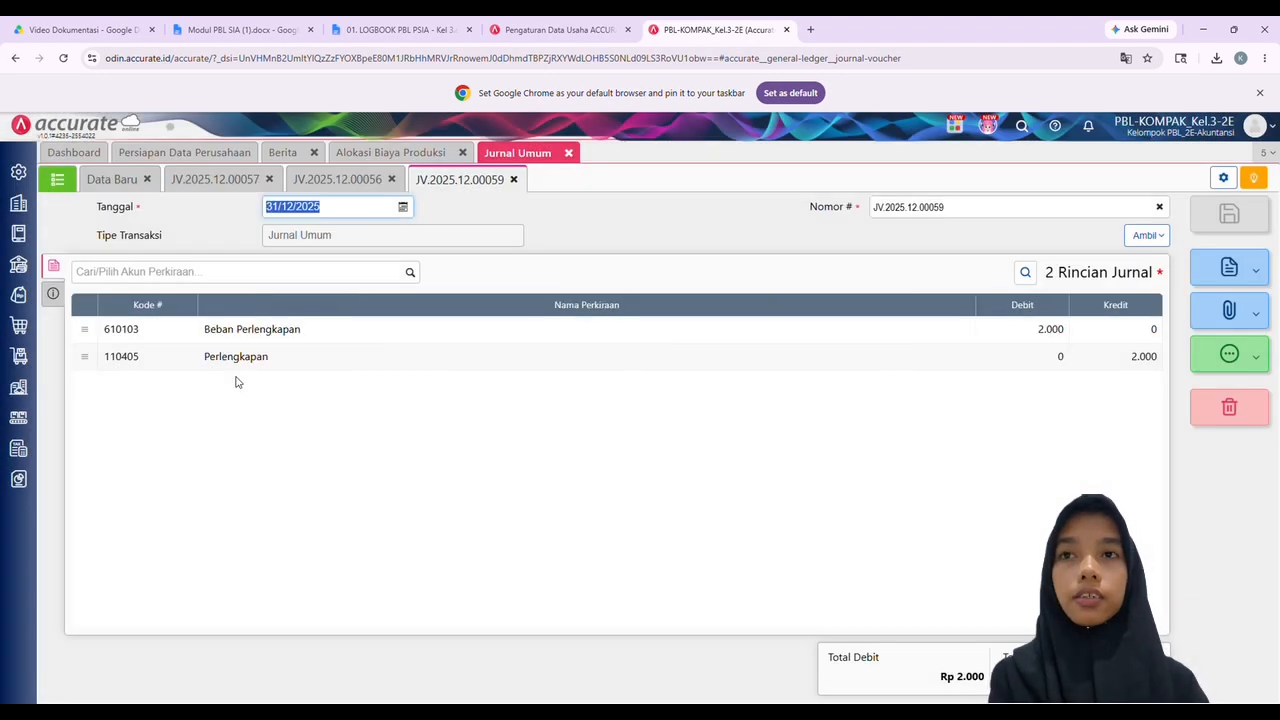
pyautogui.click(346, 212)
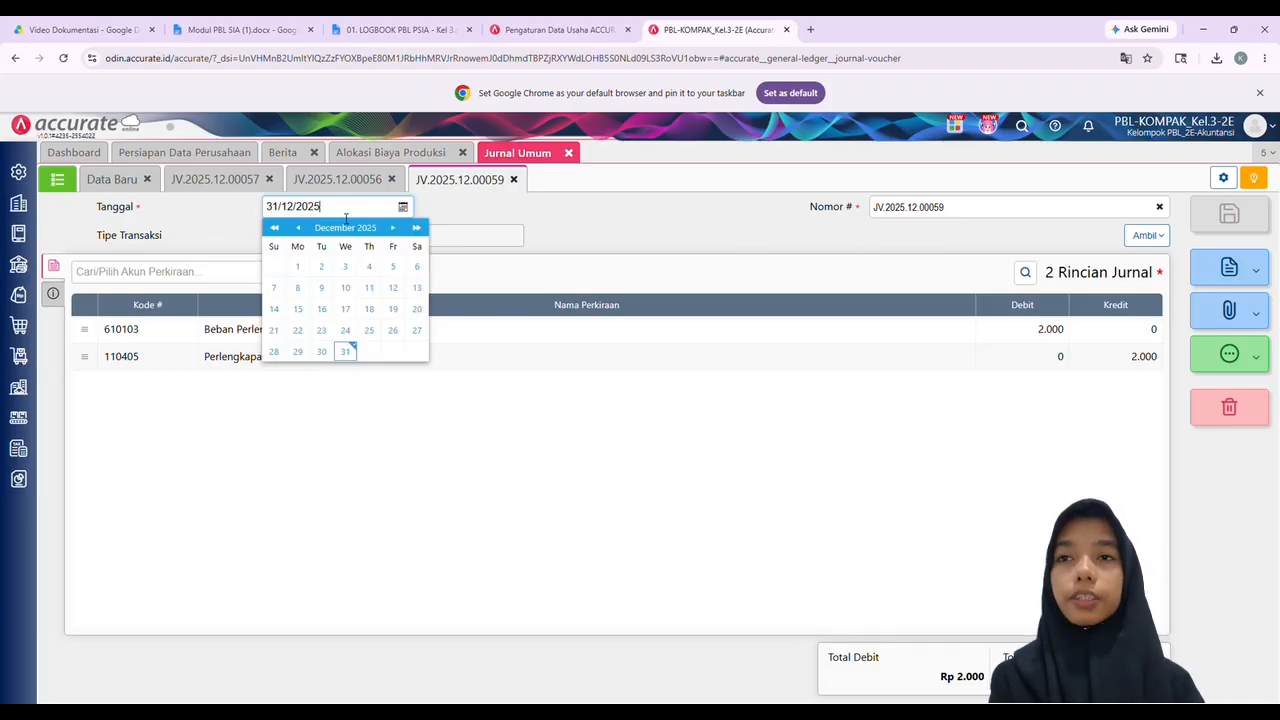
pyautogui.click(538, 224)
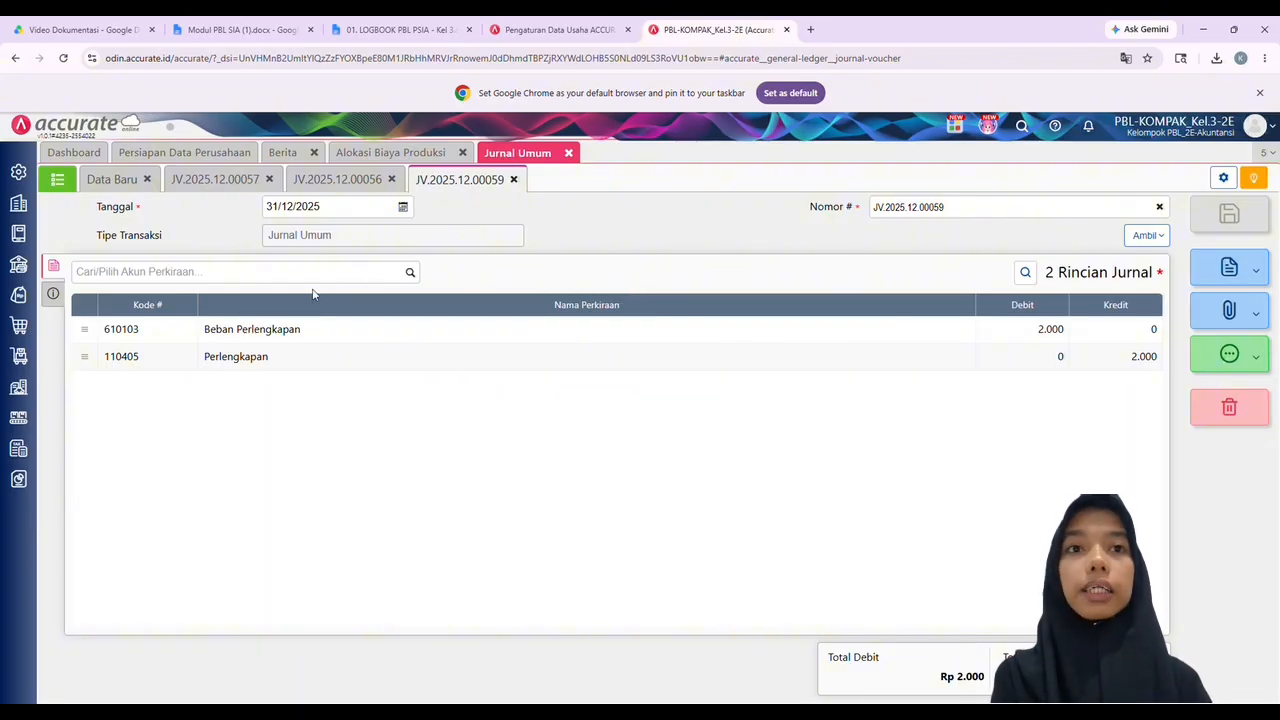
pyautogui.click(54, 296)
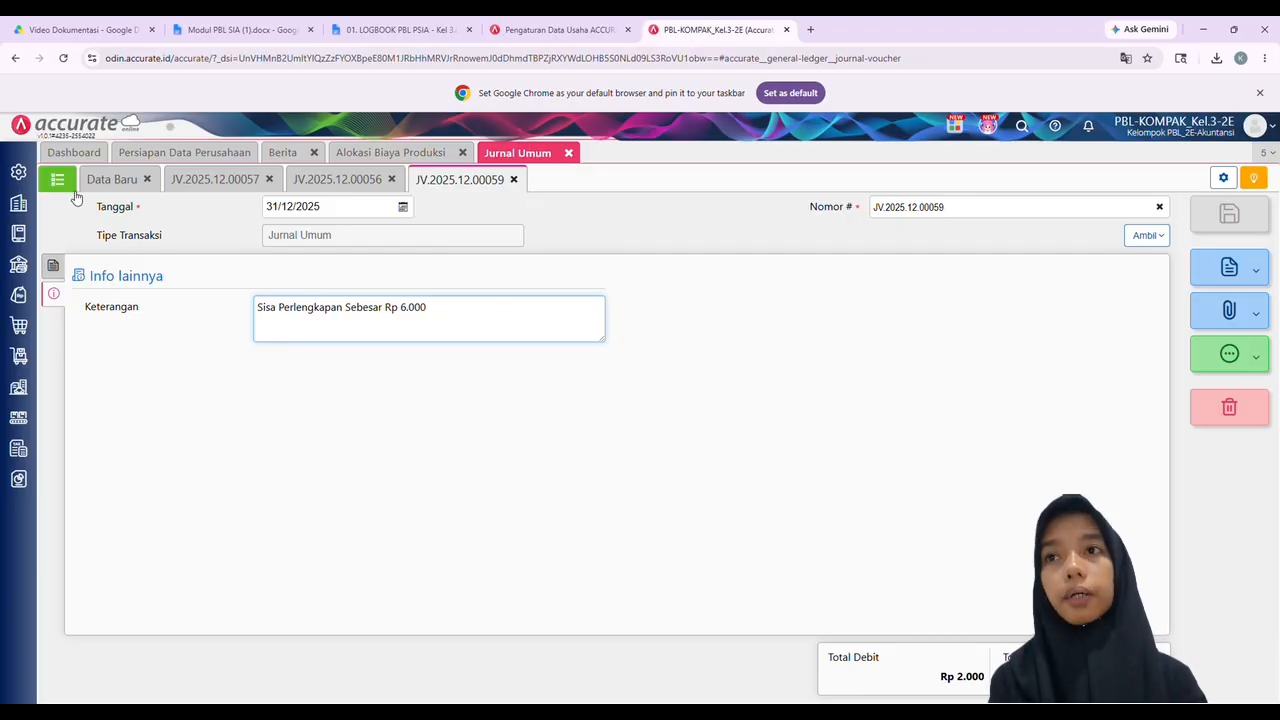
pyautogui.click(66, 186)
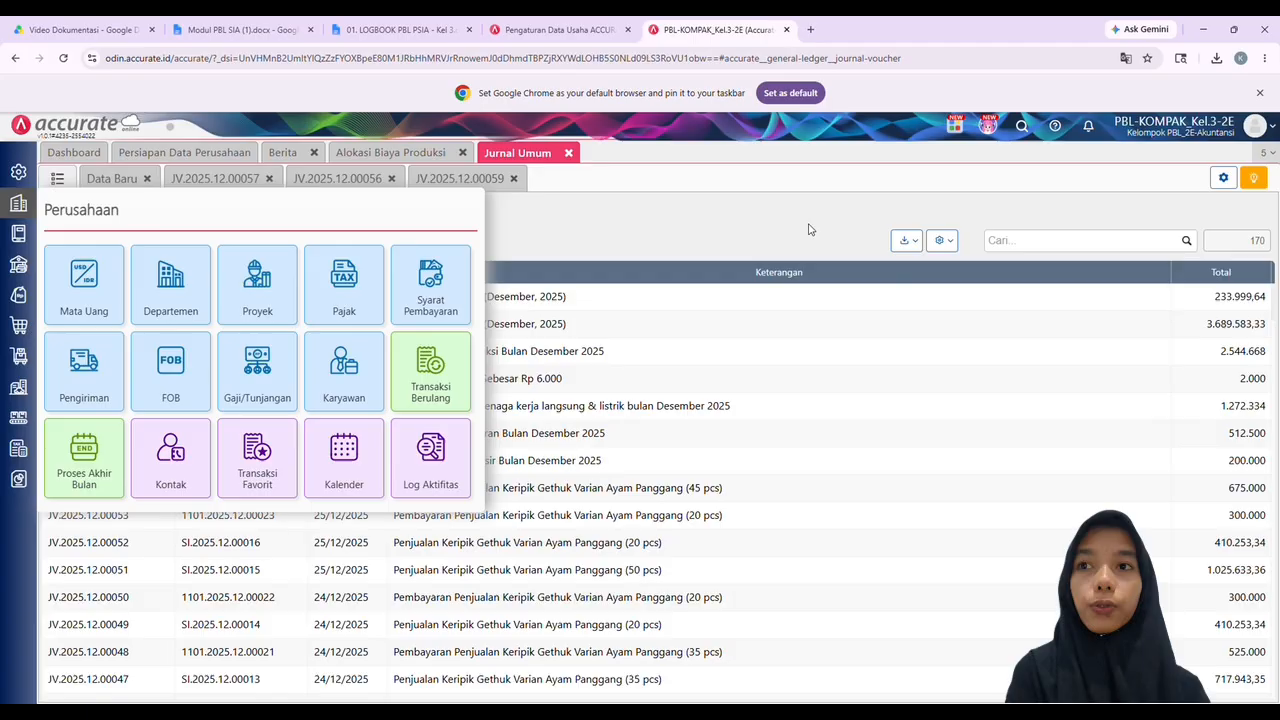
# Open Proses Akhir Bulan from Perusahaan and set the new entry's period to November 2025
pyautogui.click(810, 230)
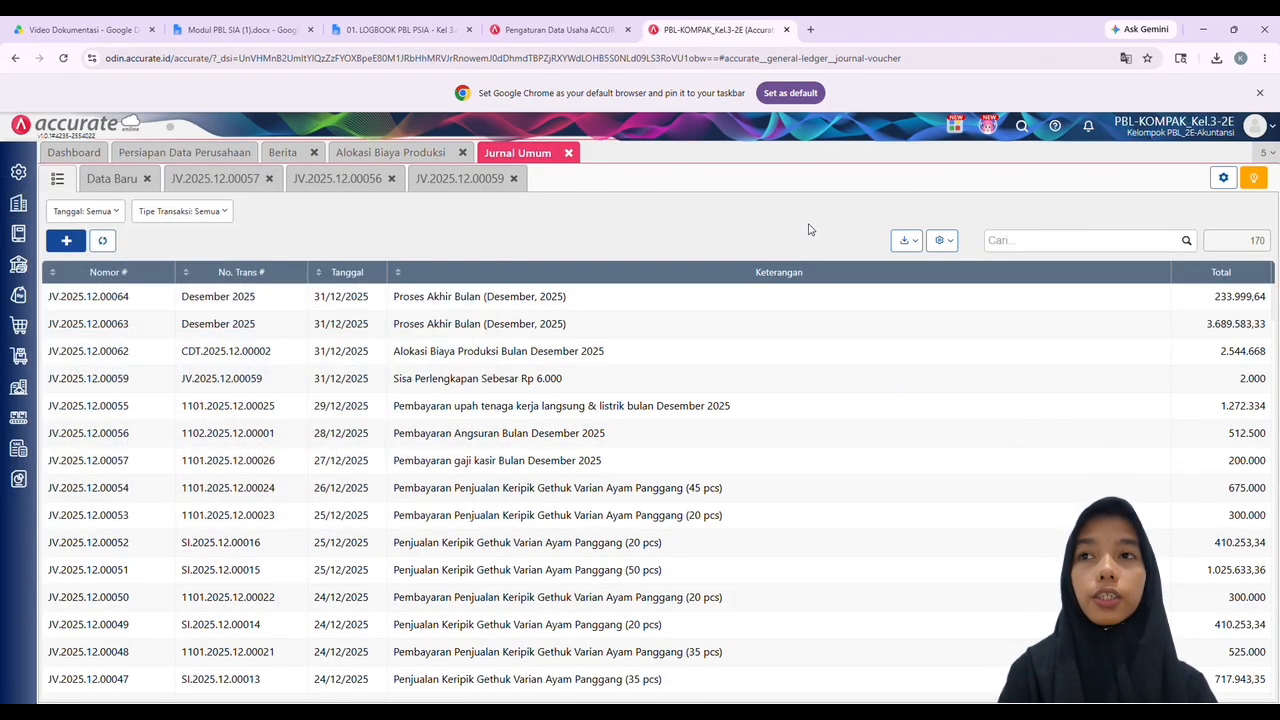
pyautogui.click(33, 208)
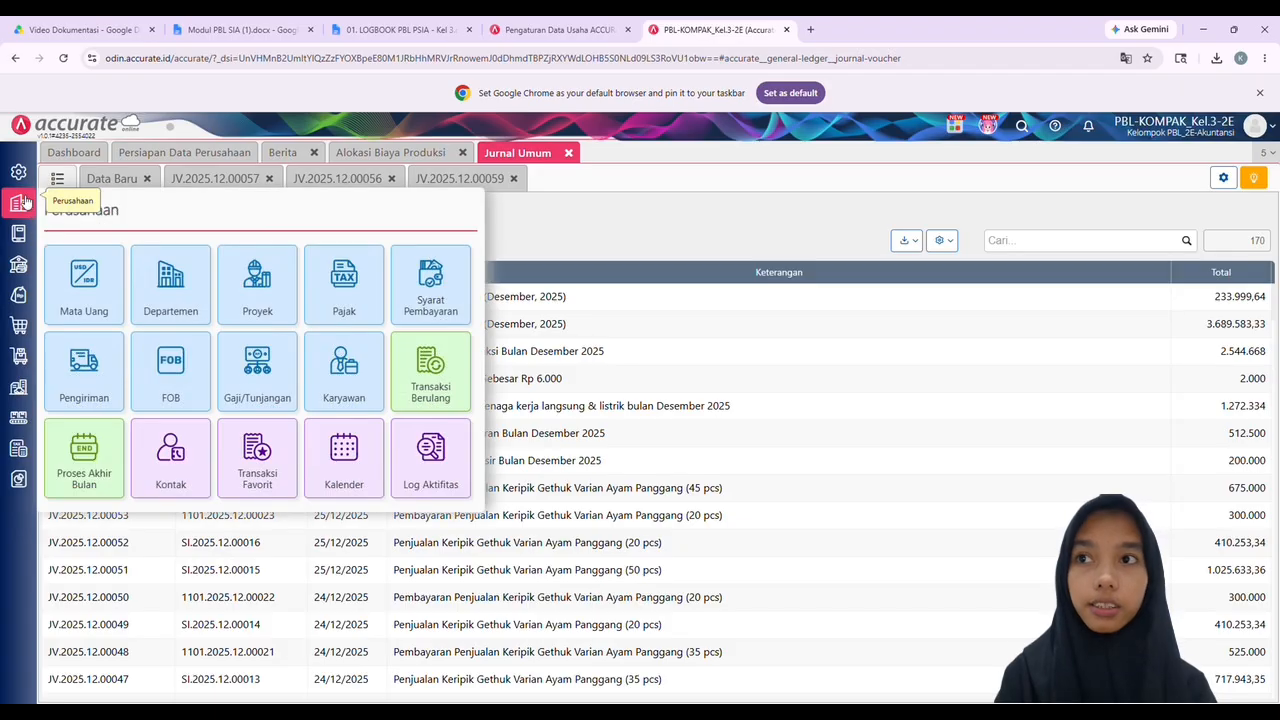
pyautogui.click(99, 467)
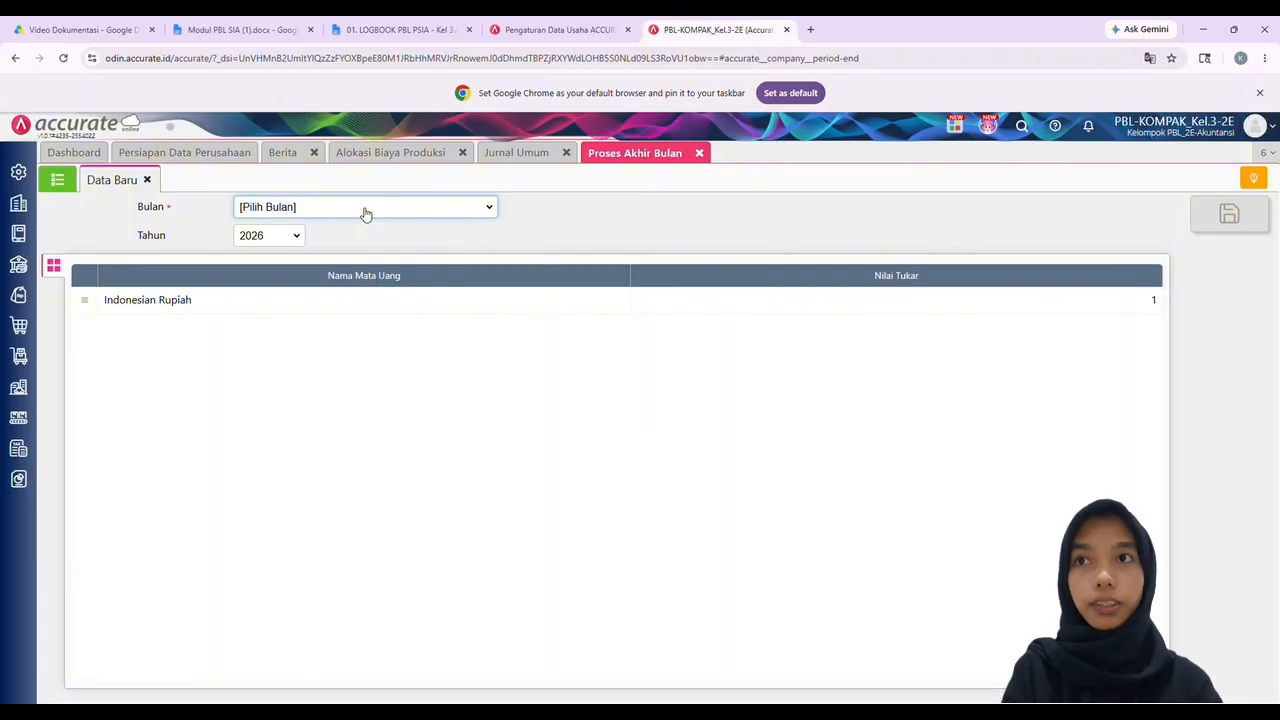
pyautogui.click(312, 403)
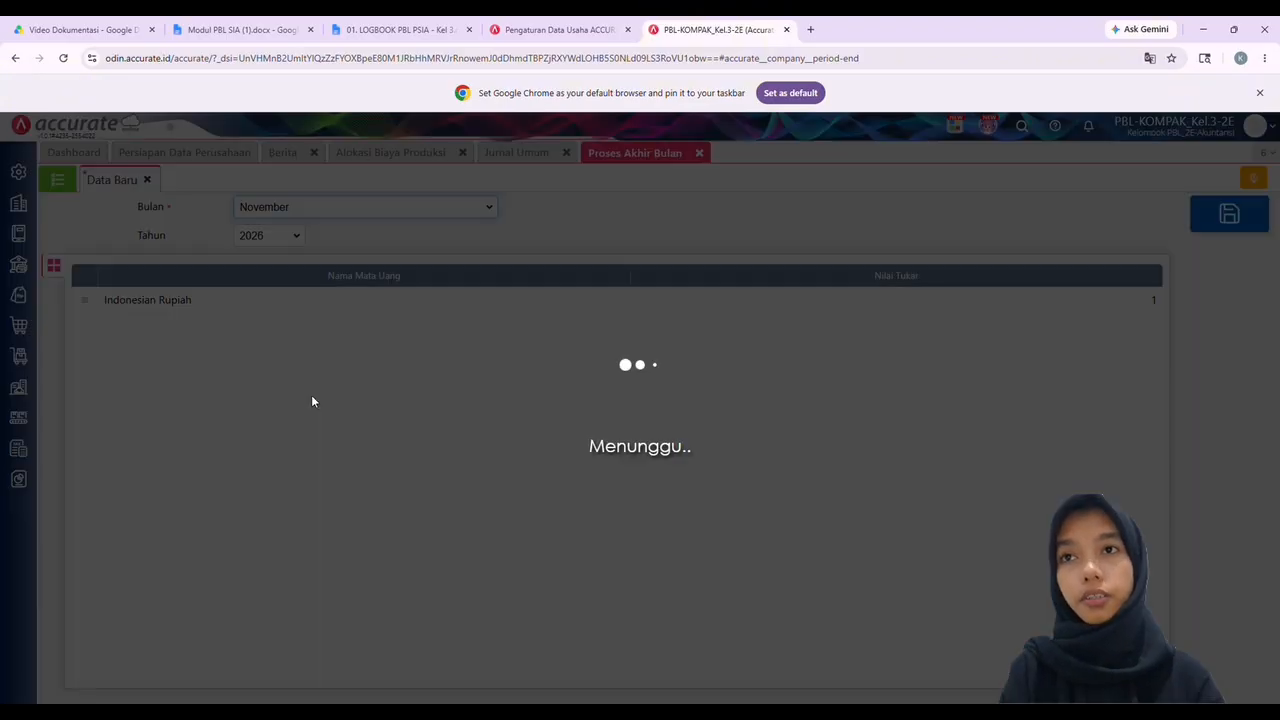
pyautogui.click(293, 241)
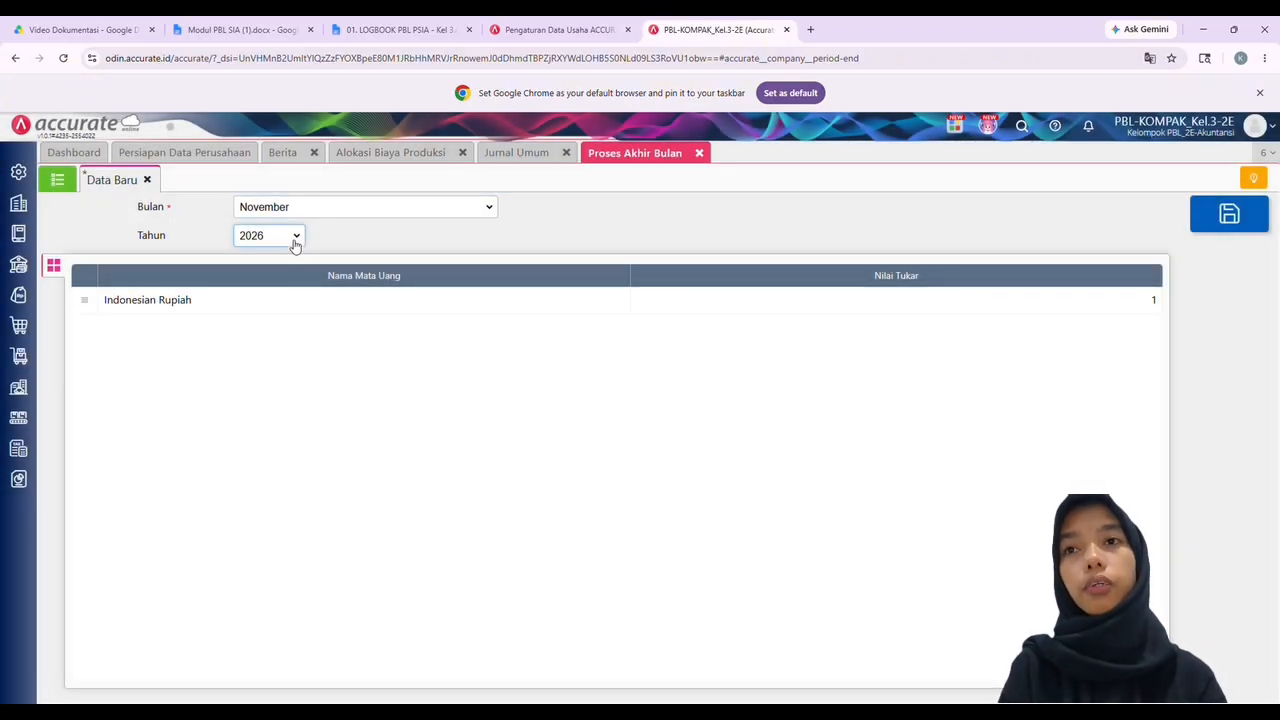
pyautogui.click(272, 293)
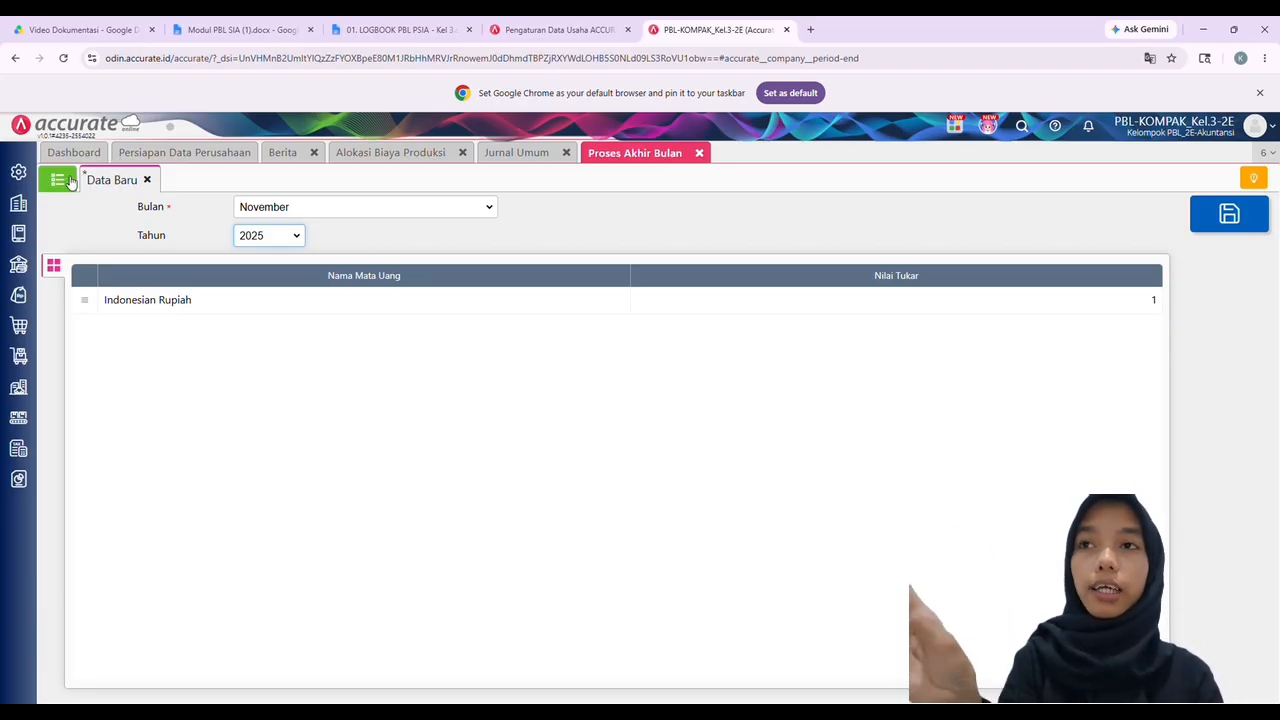
# Open the recorded November 2025 month-end process and examine its Jurnal Penyusutan account lines, debits and credits
pyautogui.click(69, 180)
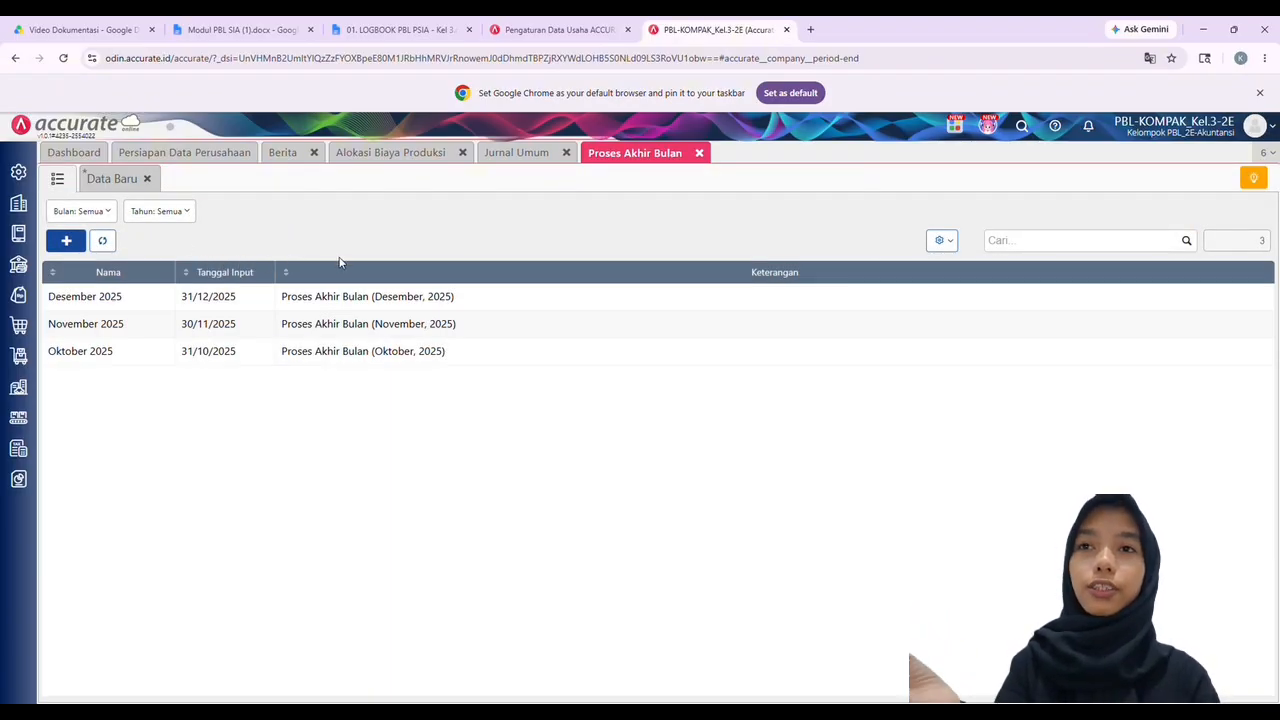
pyautogui.click(392, 327)
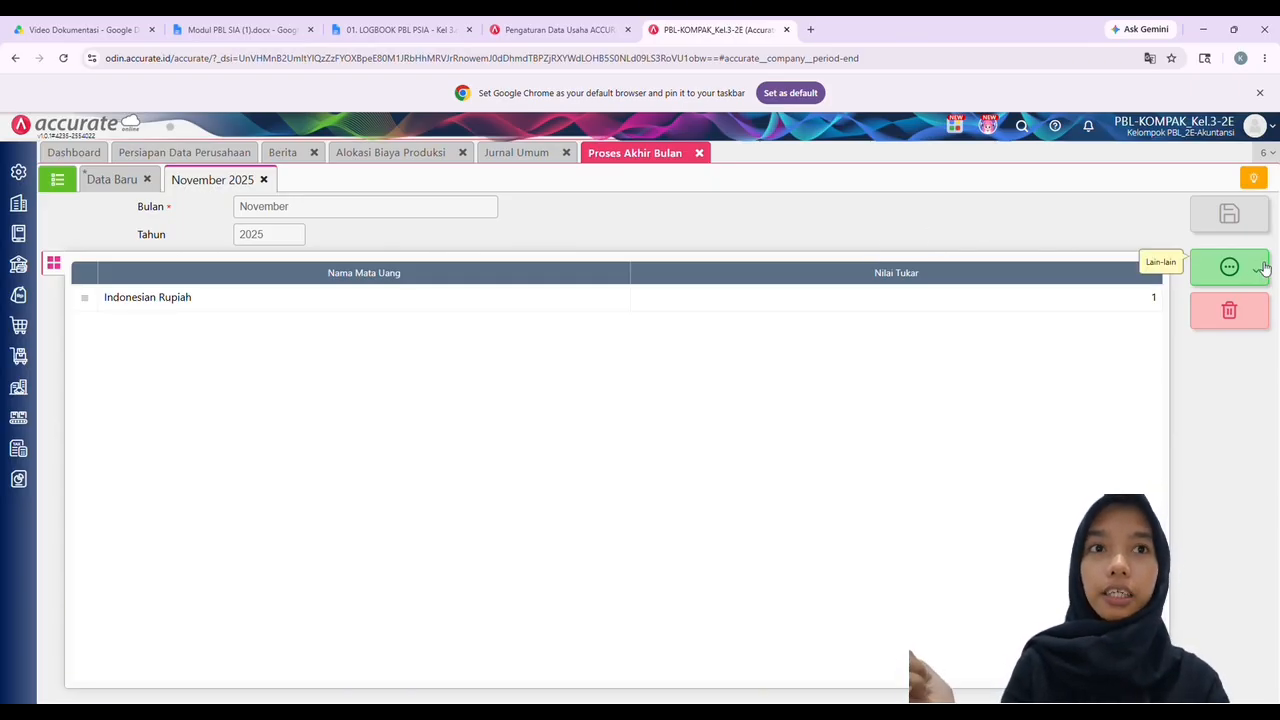
pyautogui.click(1226, 275)
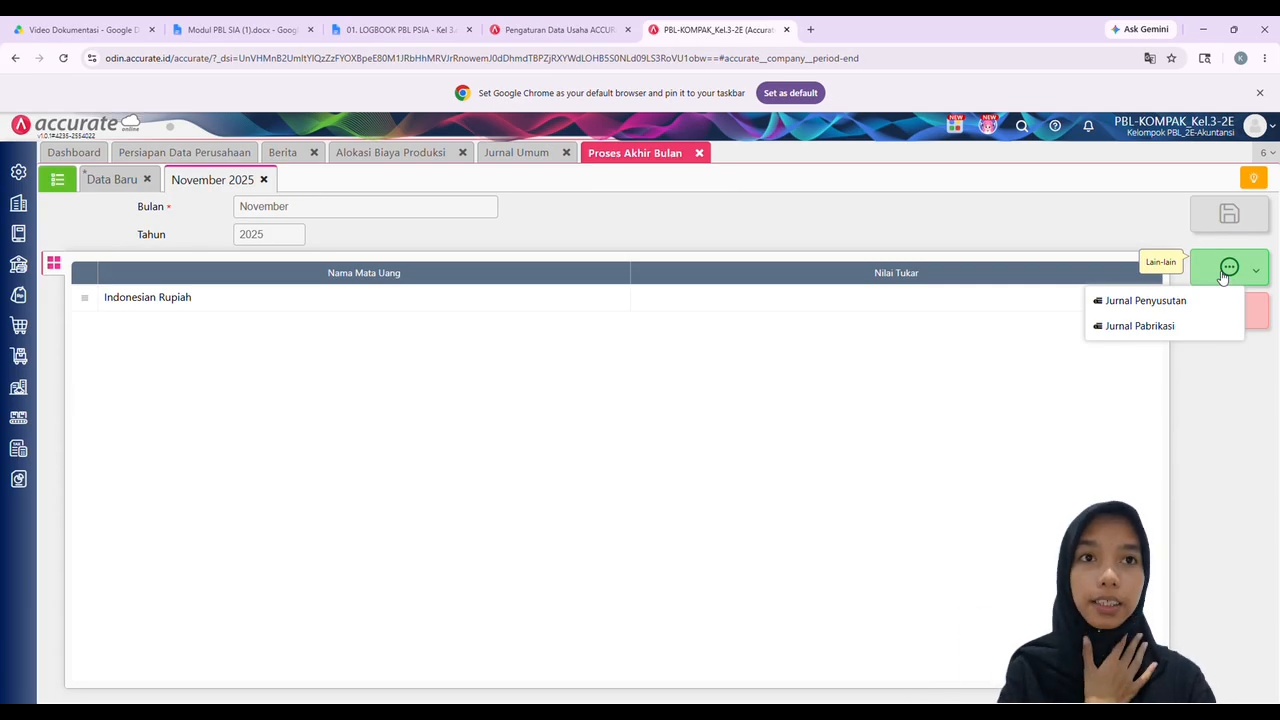
pyautogui.click(1180, 300)
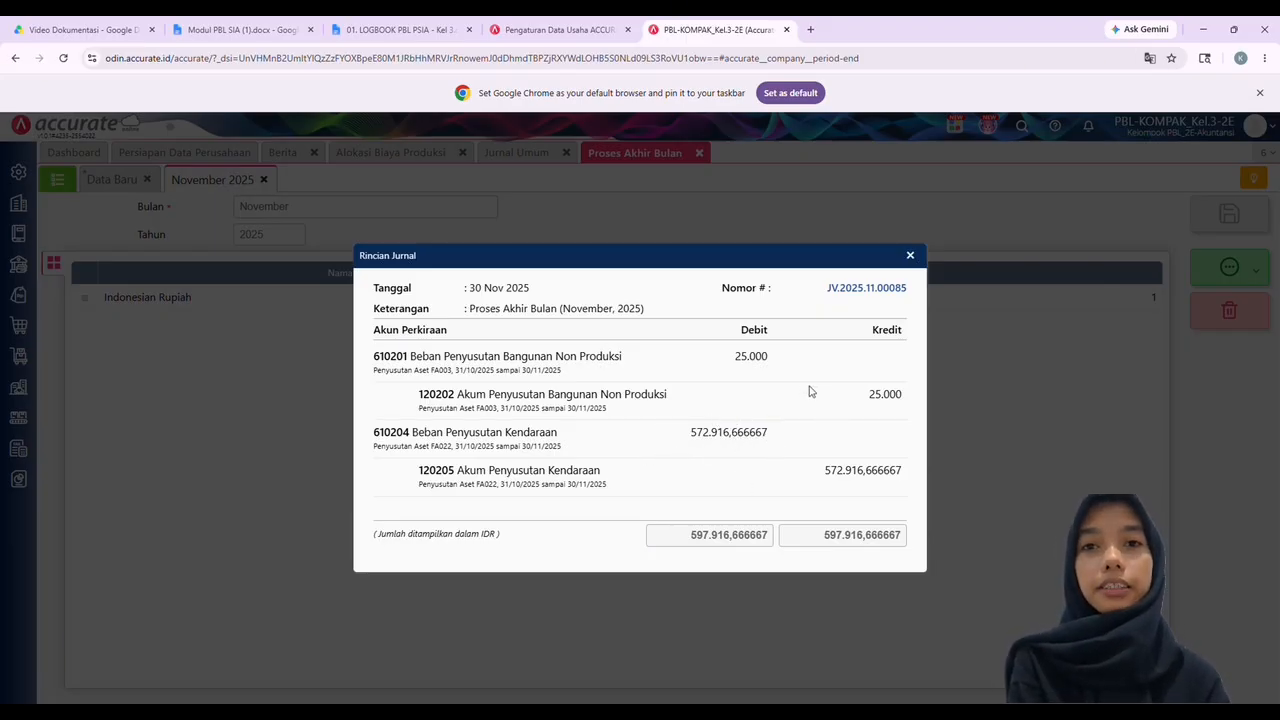
pyautogui.click(910, 255)
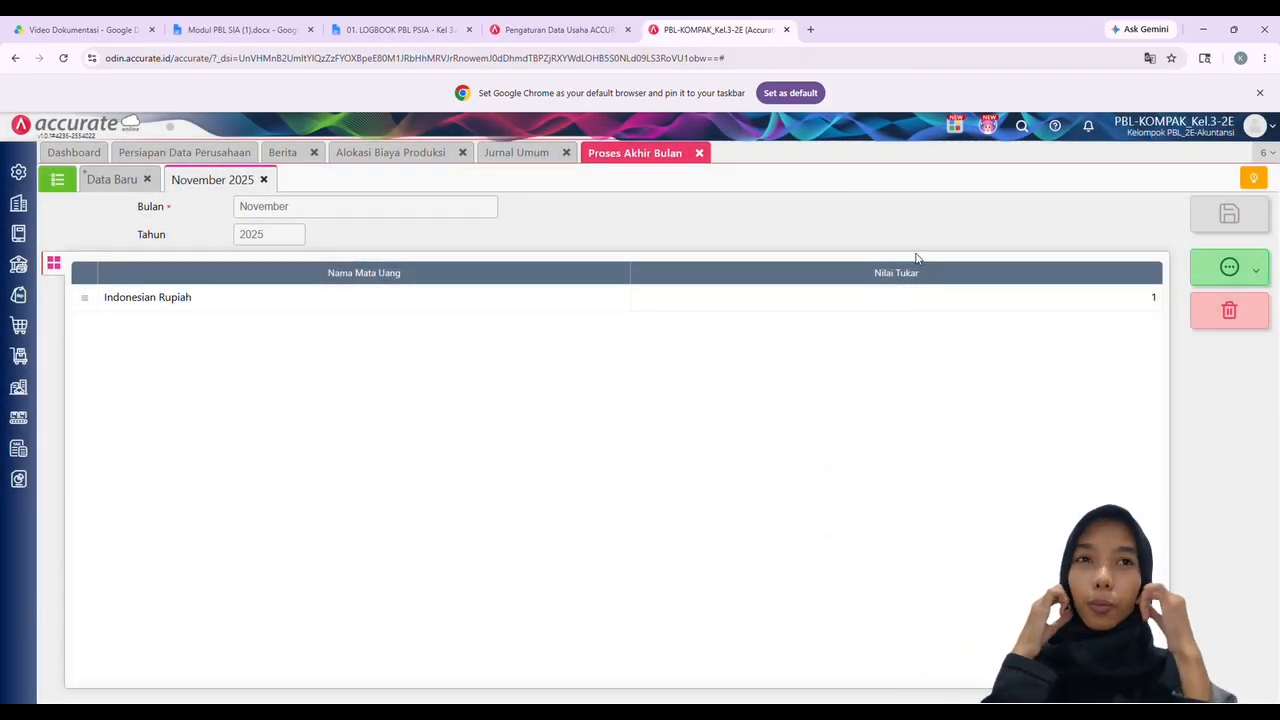
# Examine the November 2025 month-end process's Jurnal Pabrikasi, reviewing all its account lines, debits and credits
pyautogui.click(1243, 262)
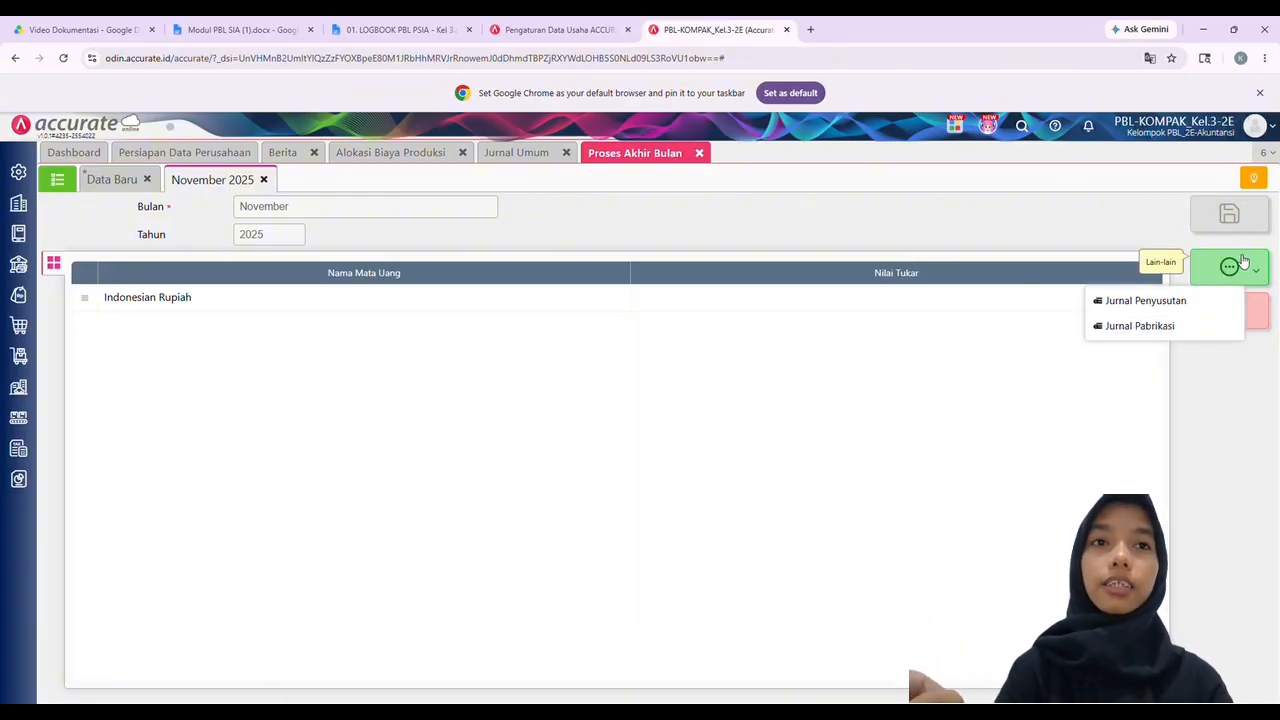
pyautogui.click(1190, 328)
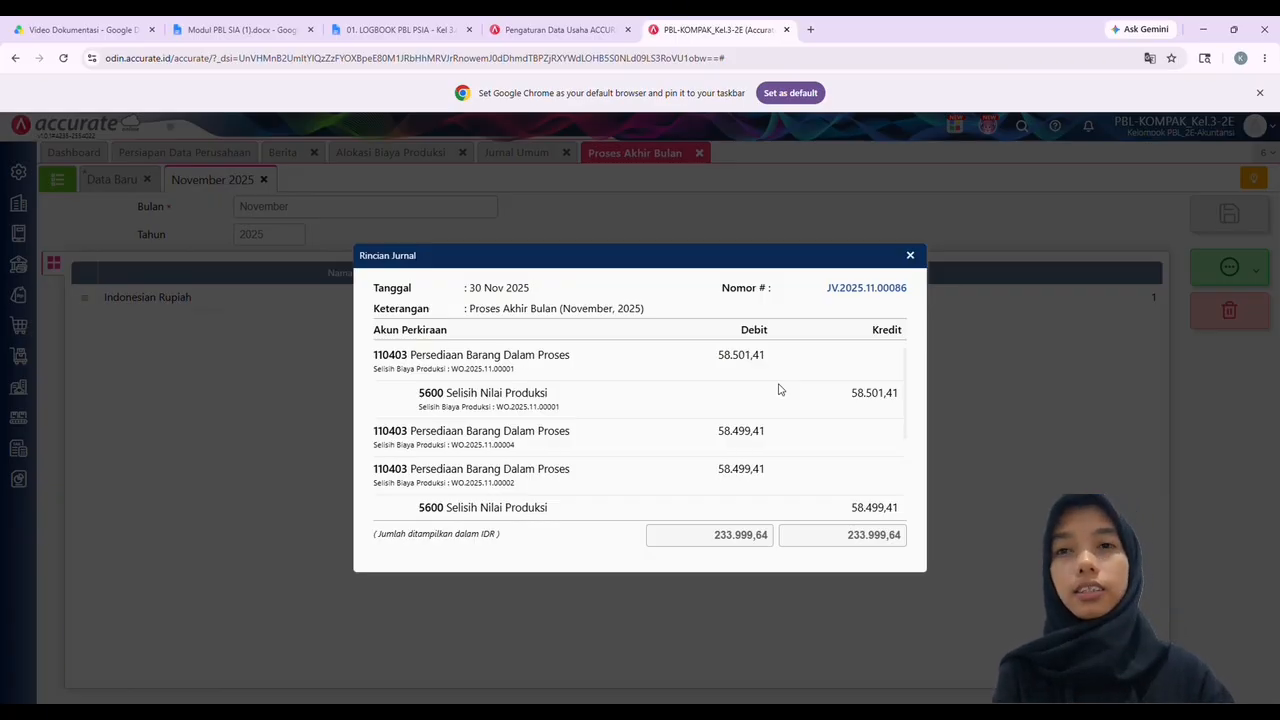
pyautogui.scroll(-1, 780, 389)
pyautogui.scroll(1, 780, 389)
pyautogui.scroll(-3, 780, 389)
pyautogui.scroll(3, 780, 389)
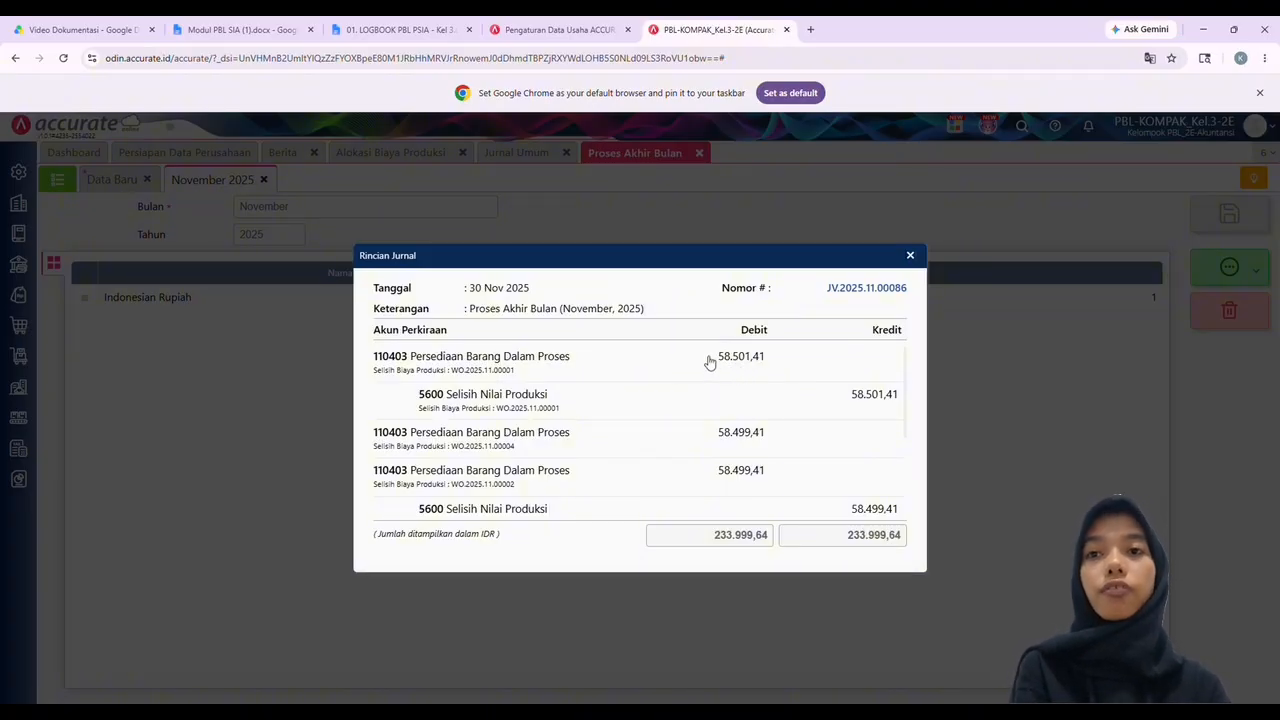
pyautogui.scroll(-3, 709, 361)
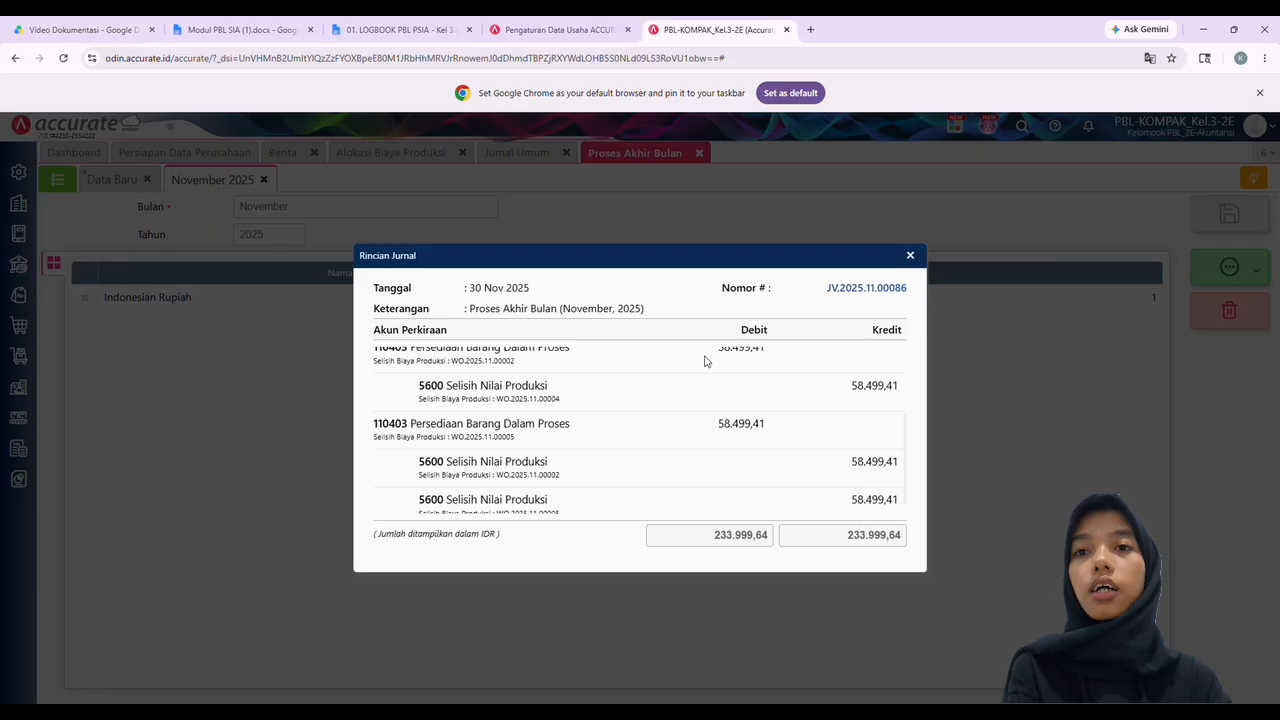
pyautogui.scroll(3, 706, 361)
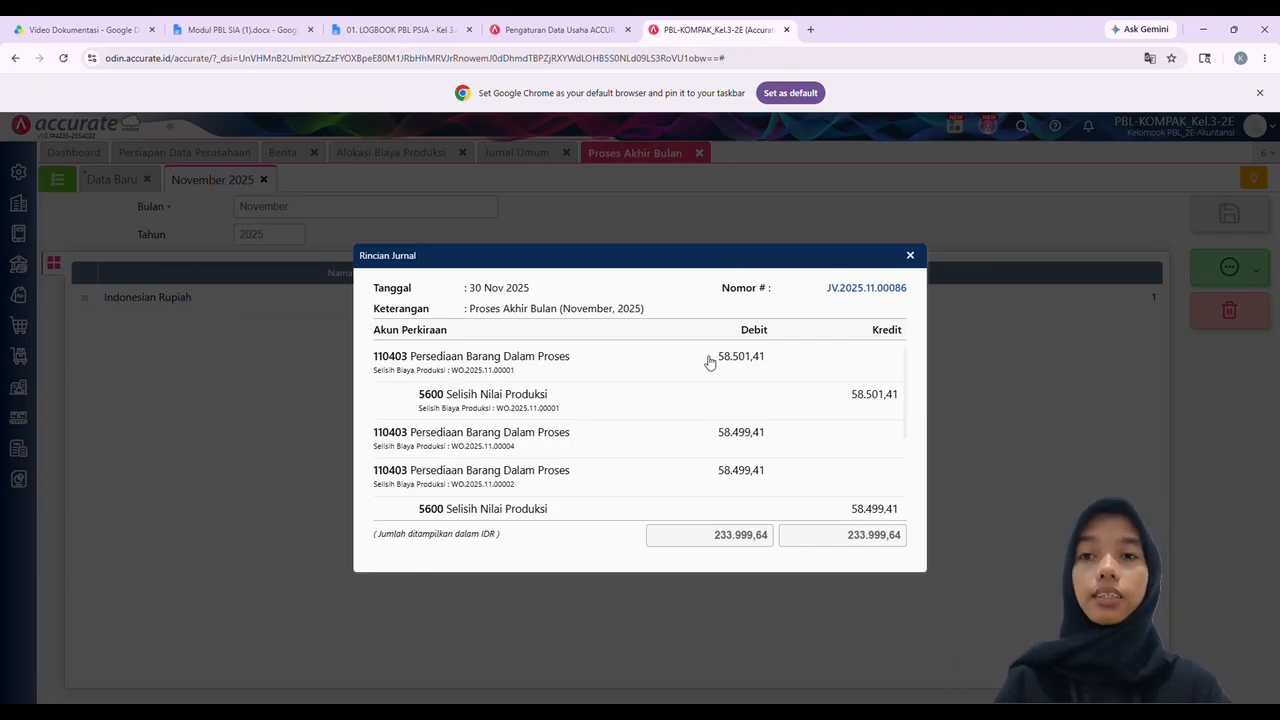
pyautogui.scroll(-3, 660, 419)
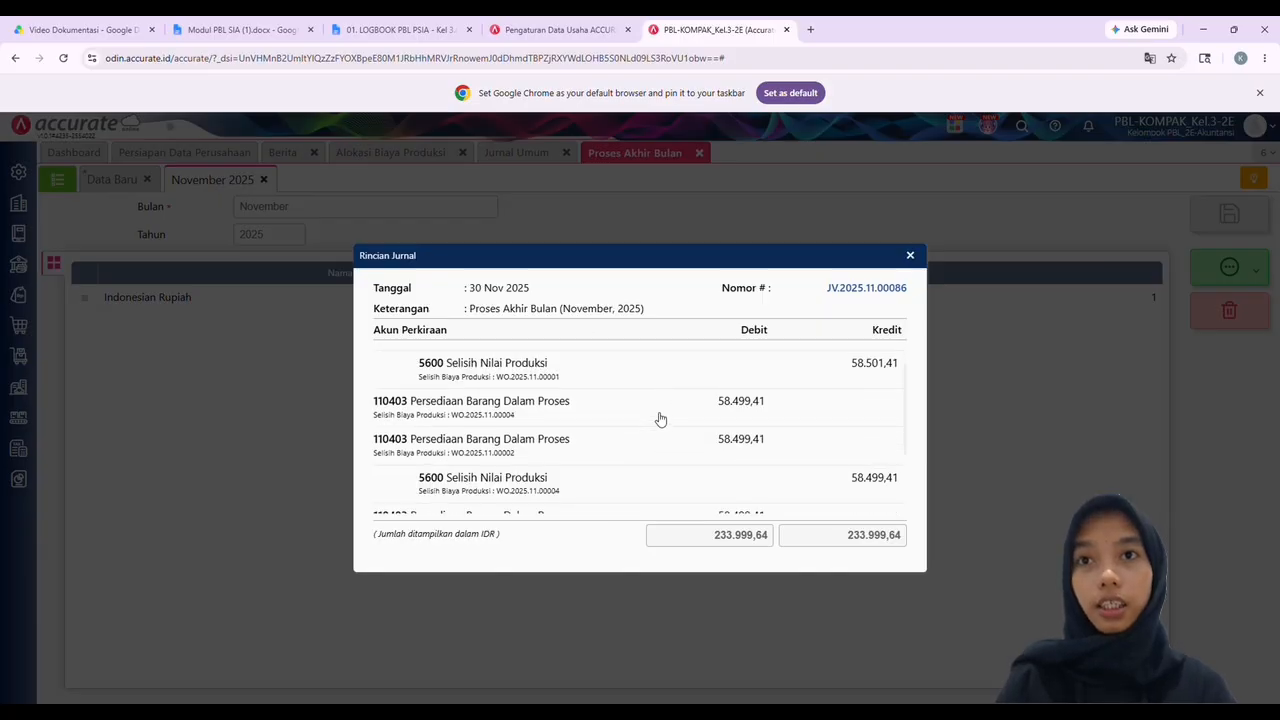
pyautogui.scroll(-1, 660, 419)
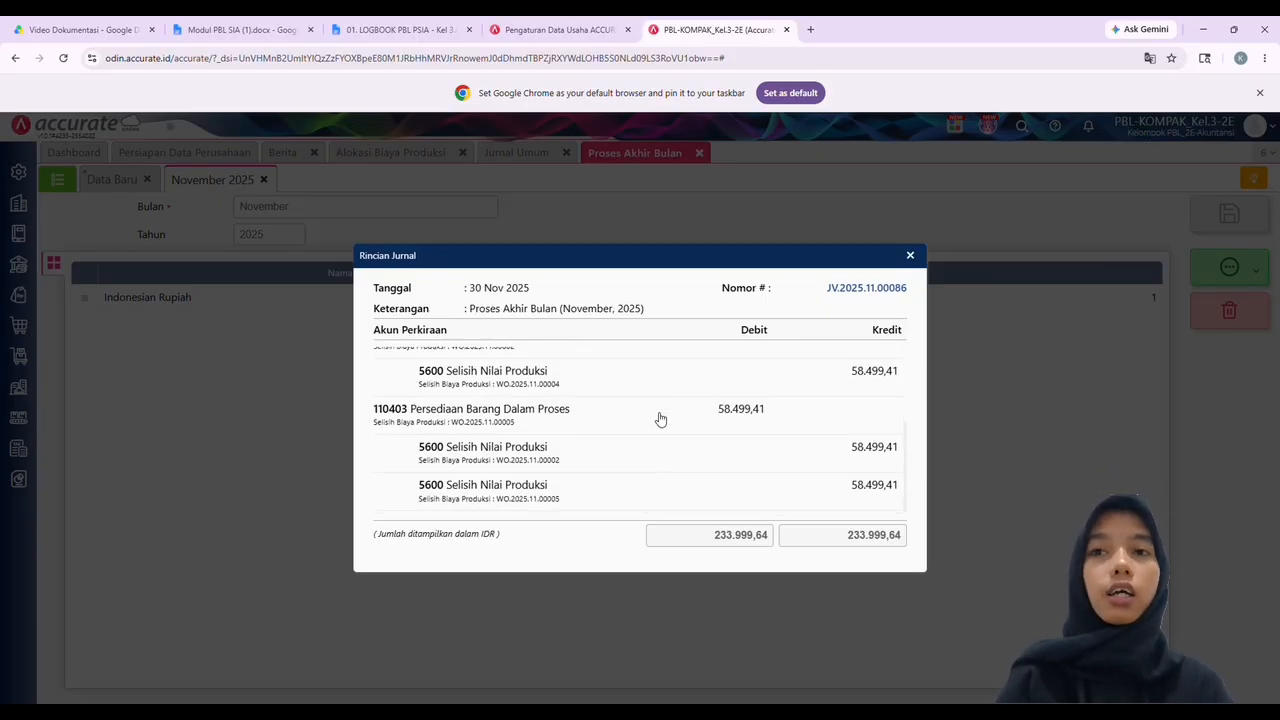
pyautogui.scroll(4, 660, 419)
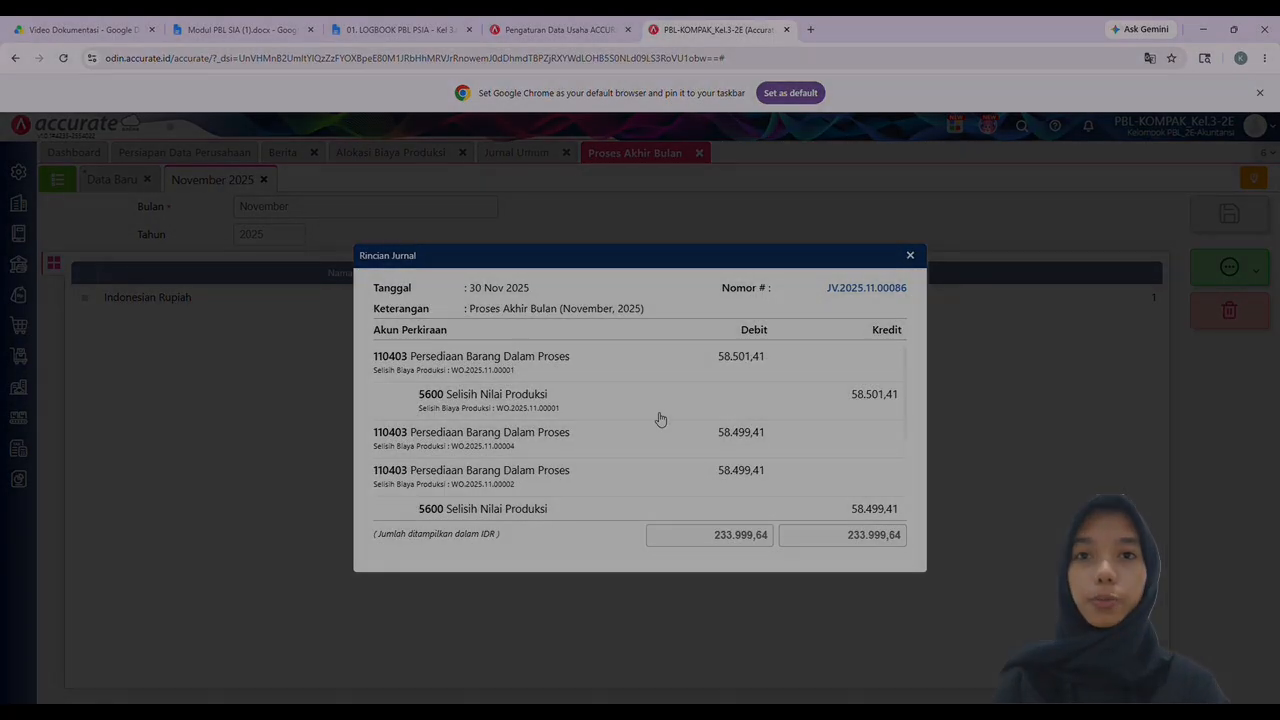